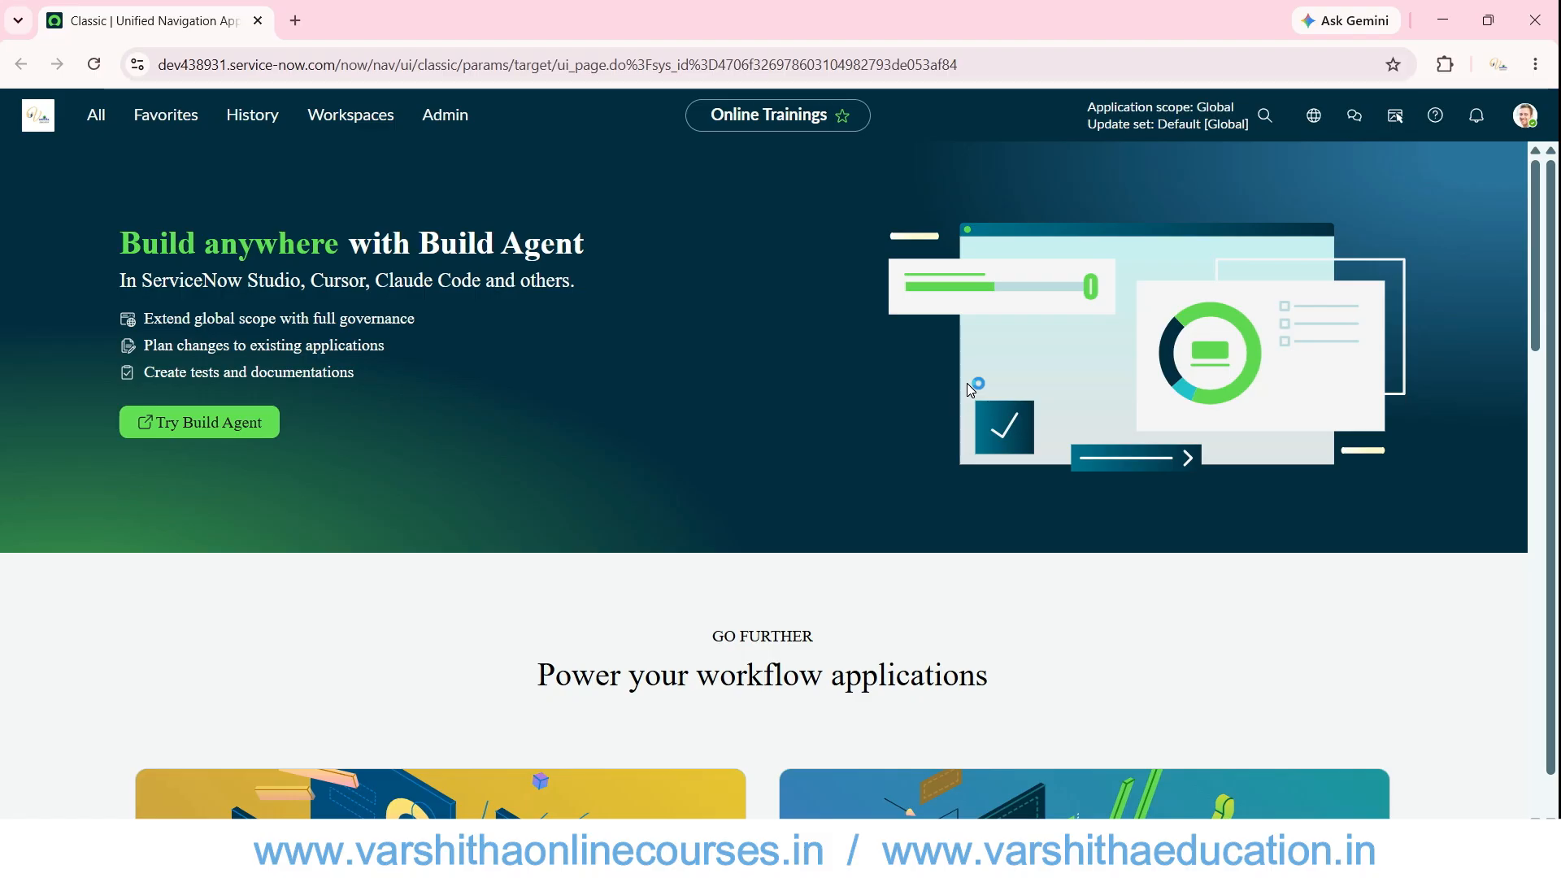
# - Open a blank incident form with the application navigator command incident.FORM
pyautogui.click(96, 118)
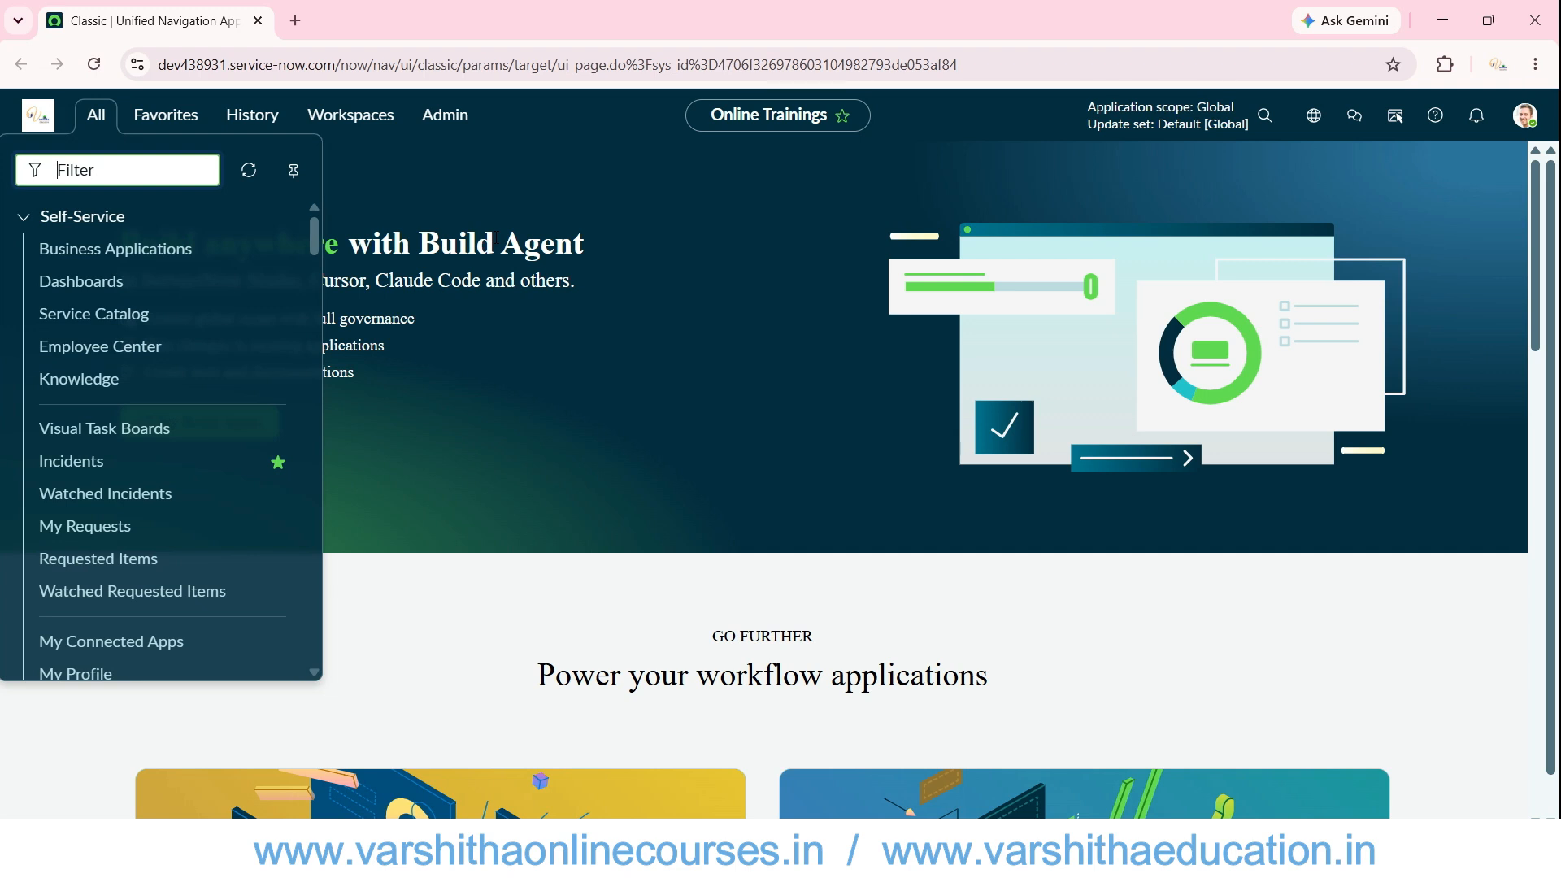
pyautogui.write('incident.')
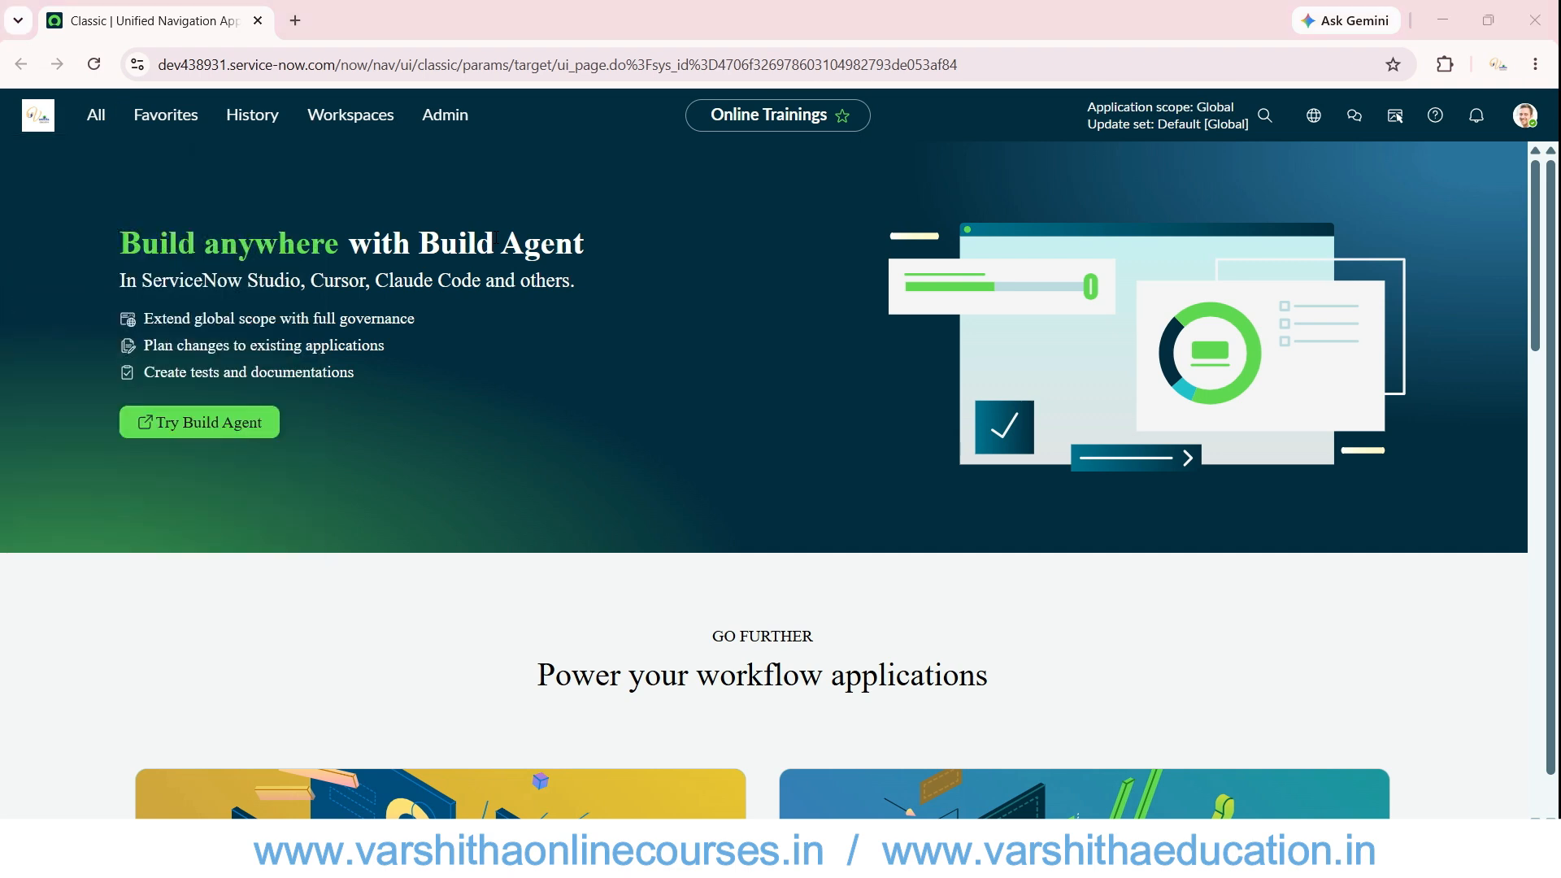
pyautogui.click(97, 120)
pyautogui.press('Right')
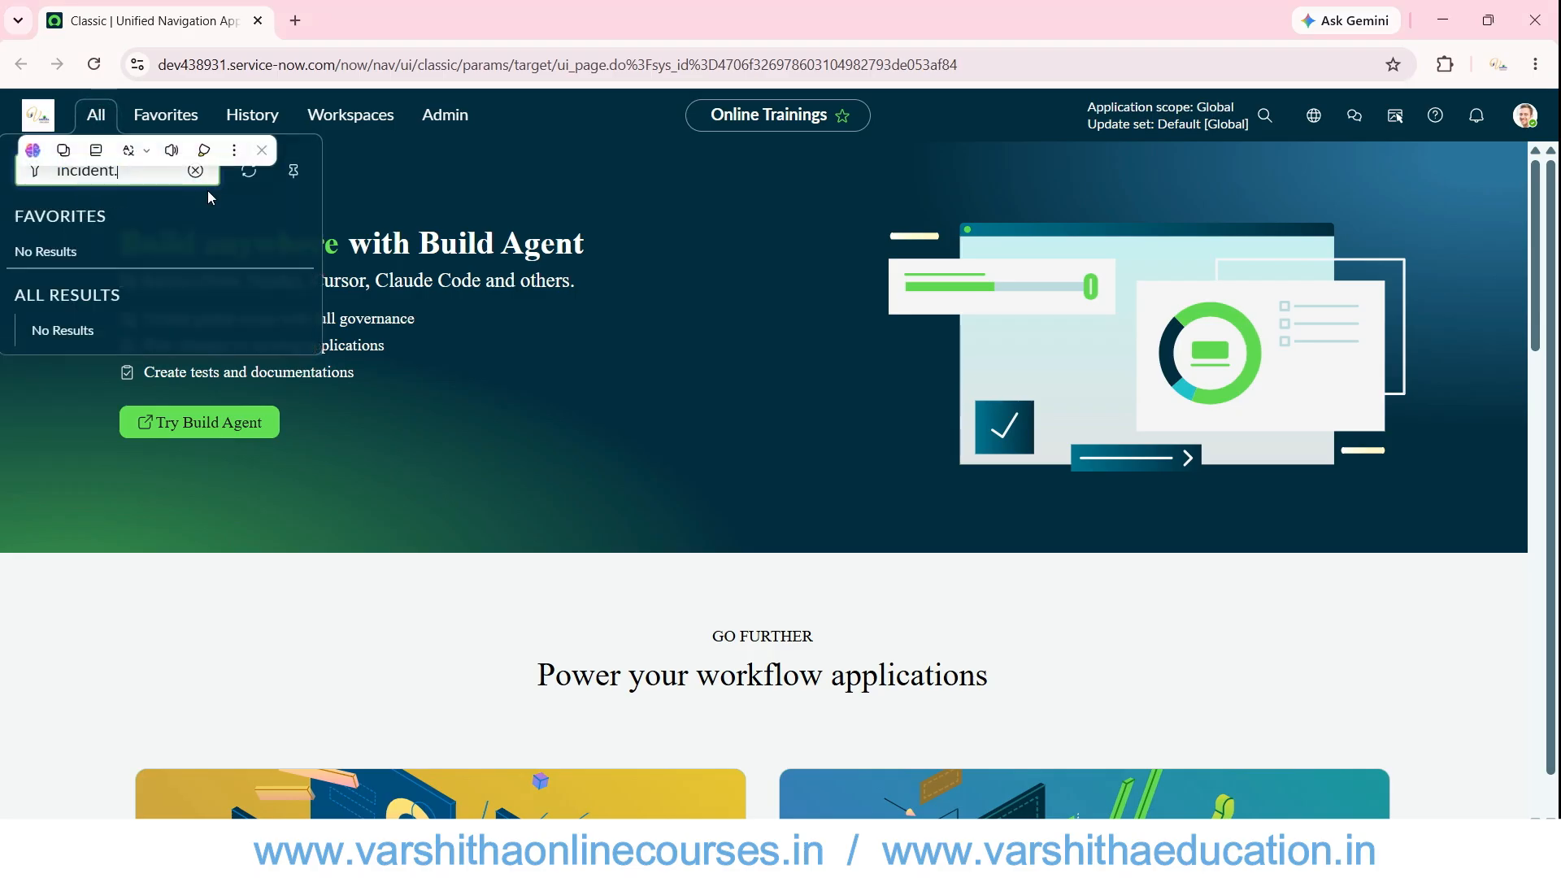
pyautogui.write('FOR')
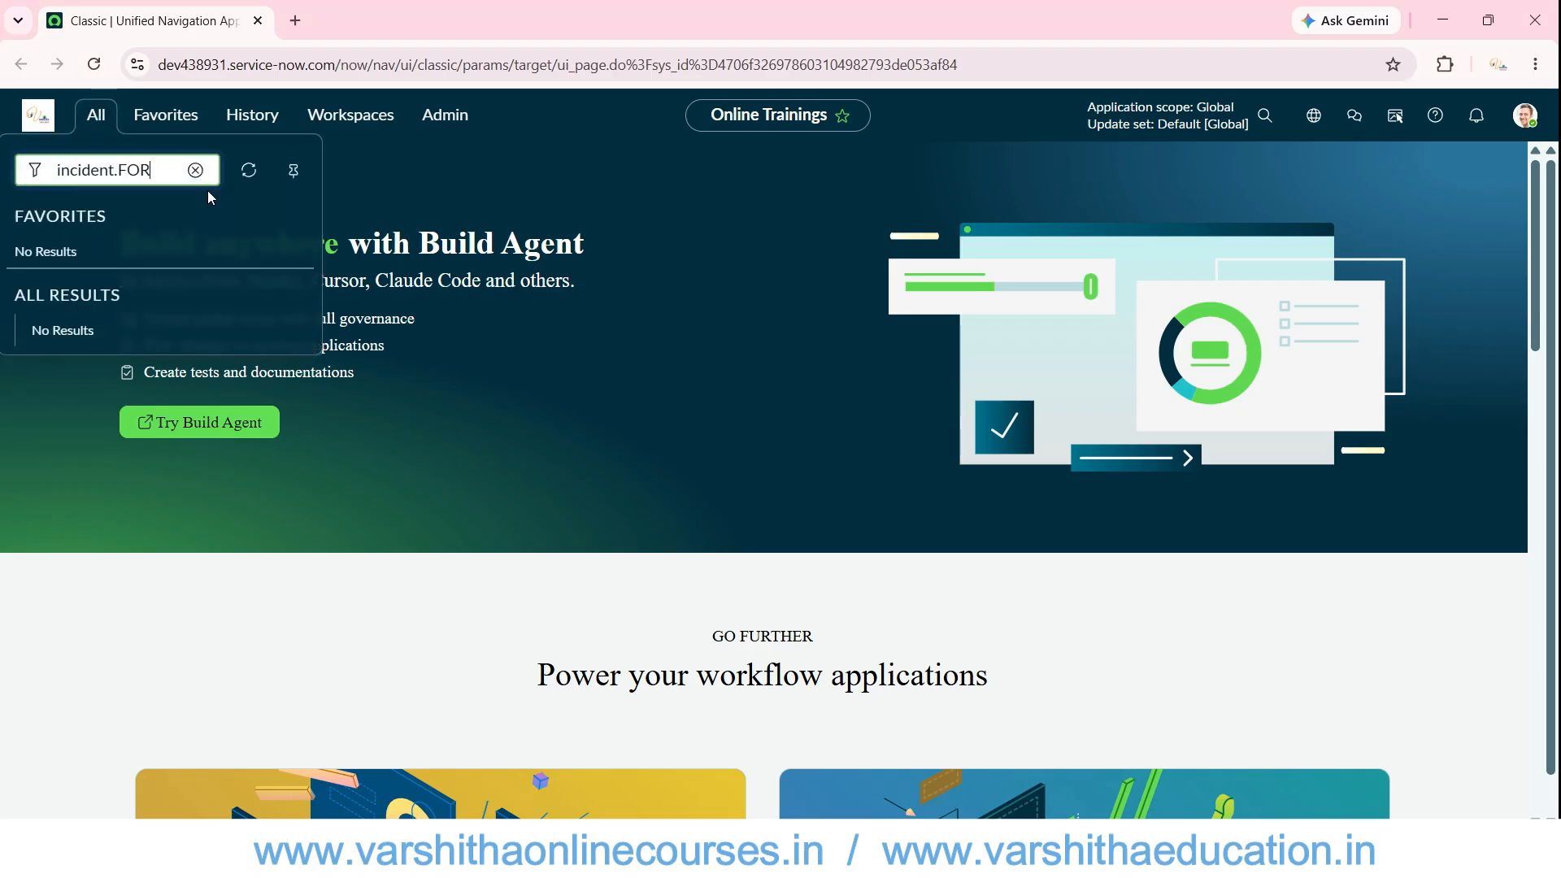
pyautogui.write('M')
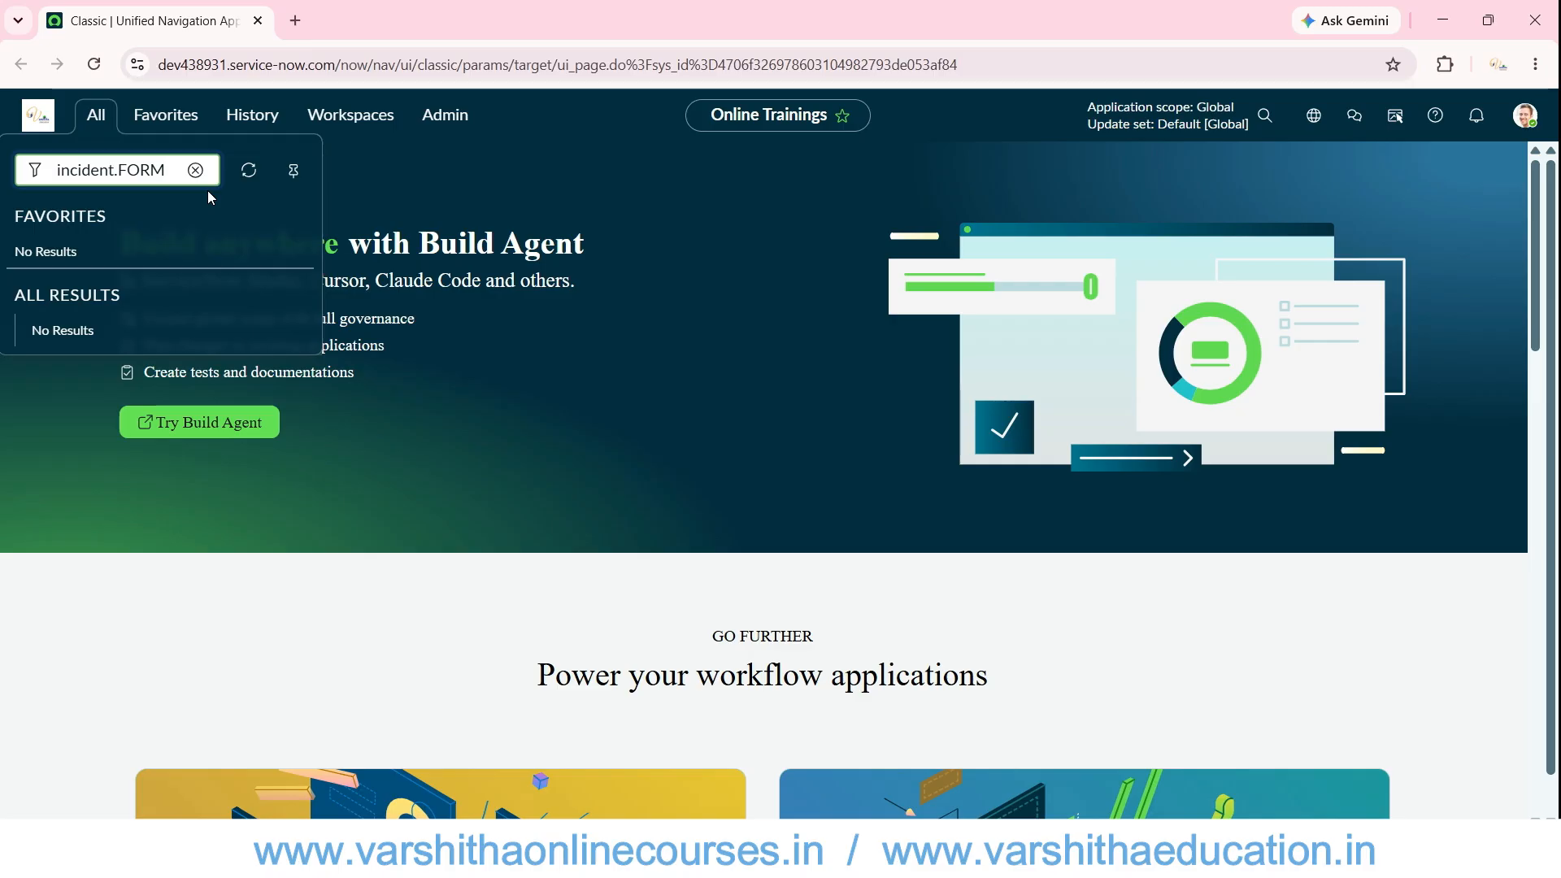
pyautogui.press('Return')
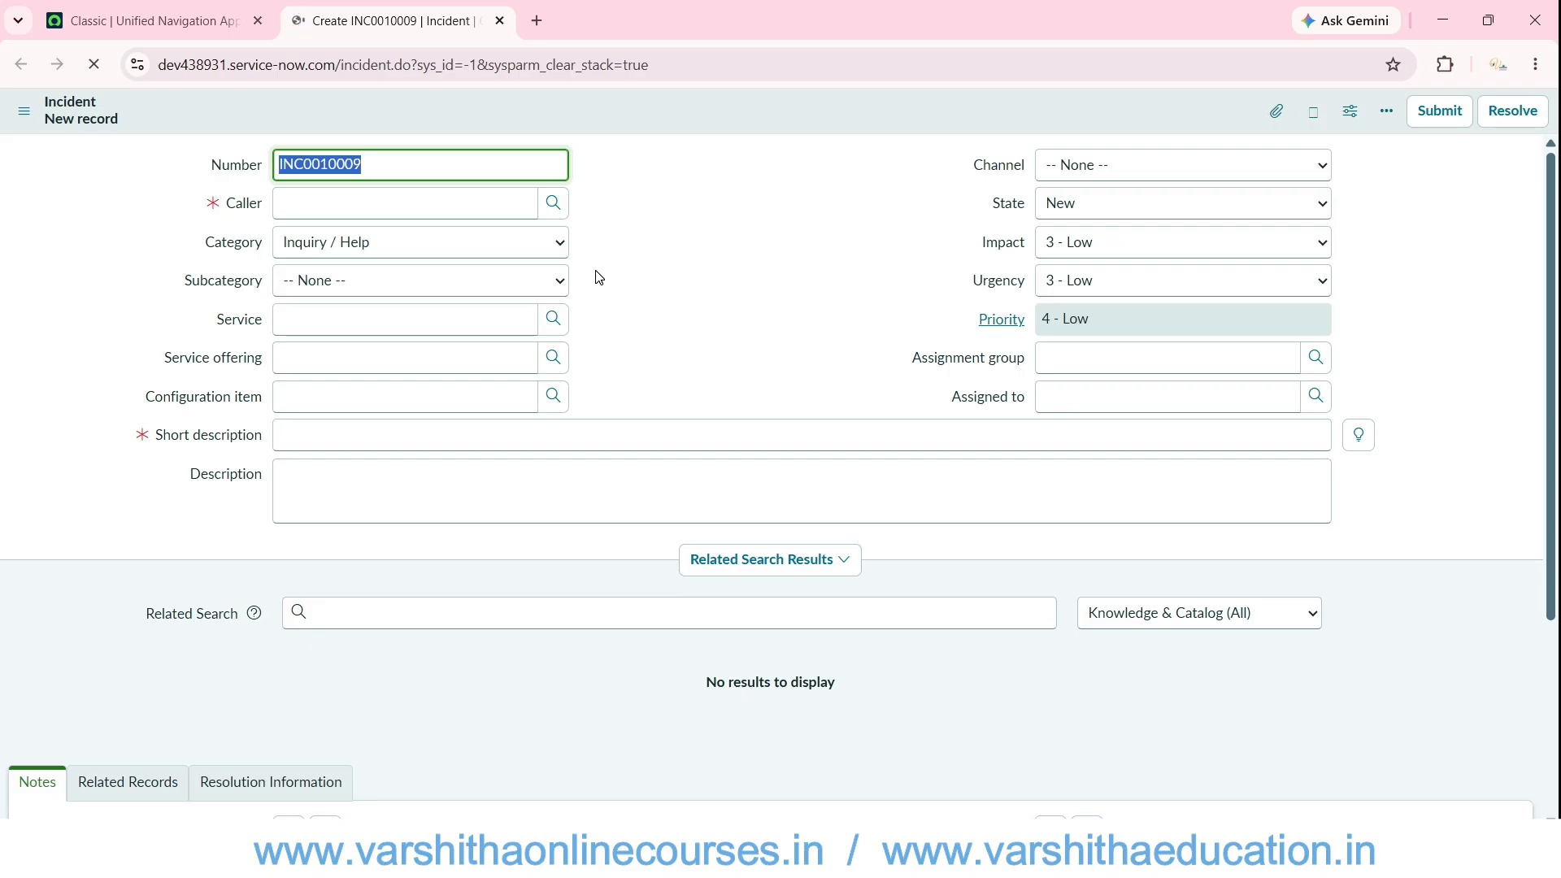
# - Set the incident's caller to System Administrator and begin the short description with "Email is not working in my"
pyautogui.click(404, 205)
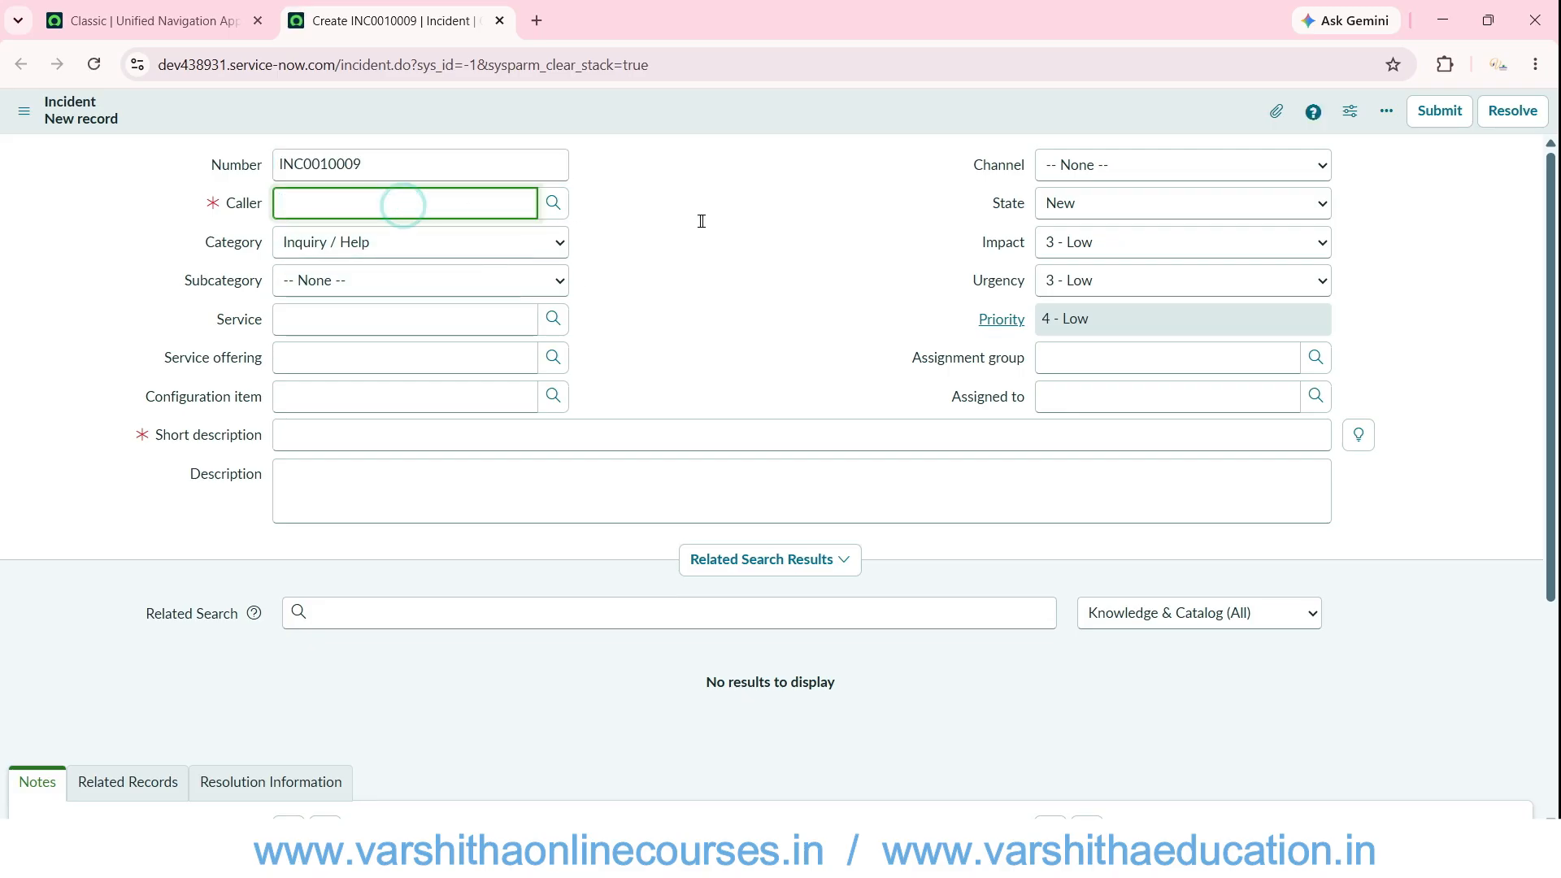
pyautogui.click(520, 269)
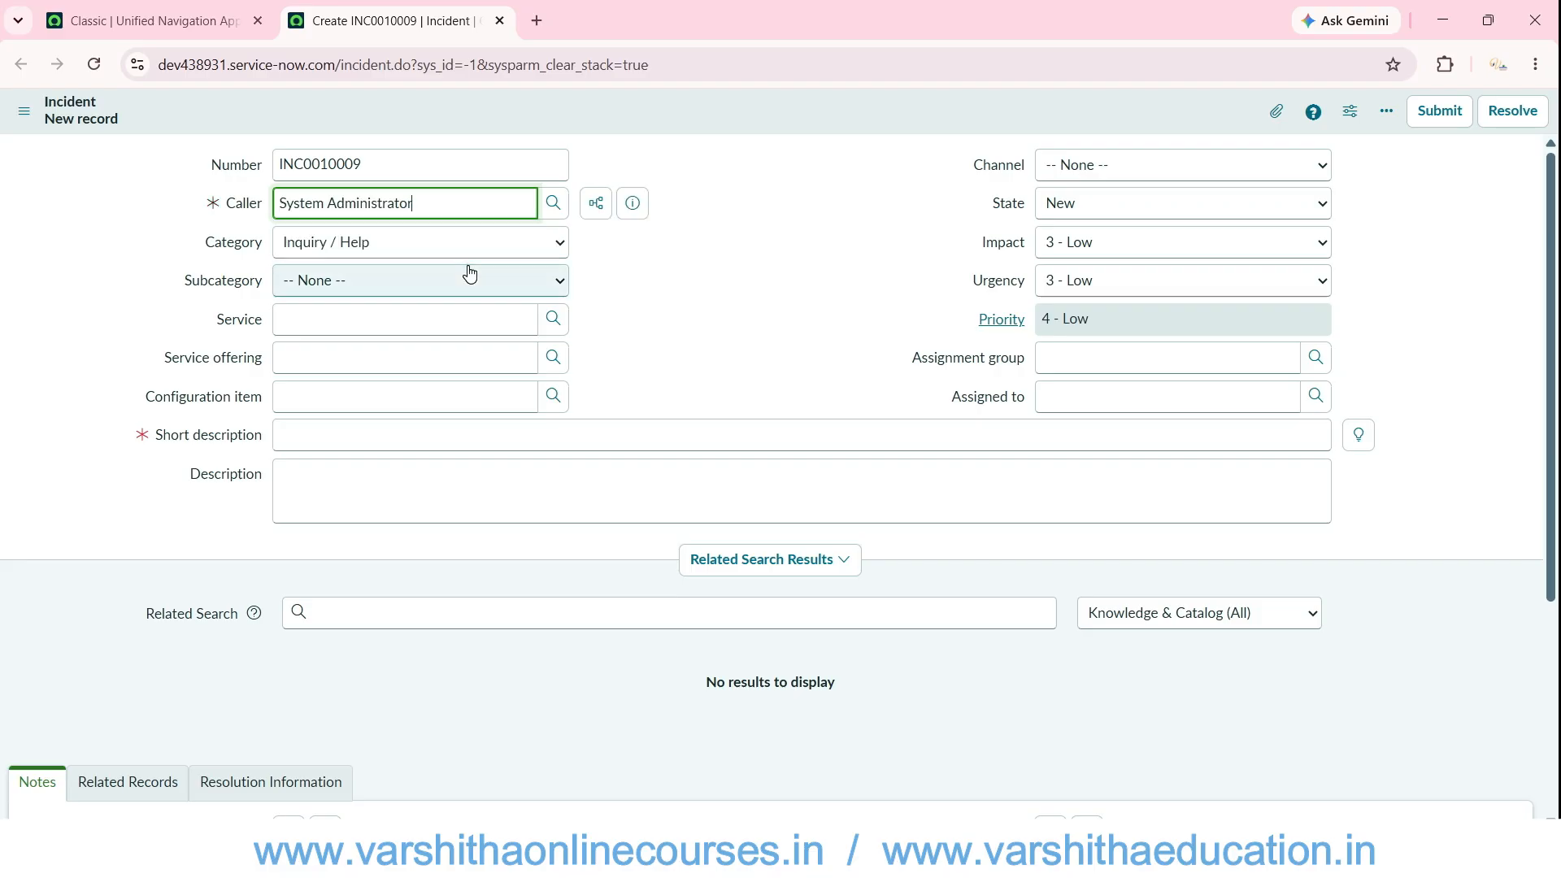
pyautogui.click(368, 437)
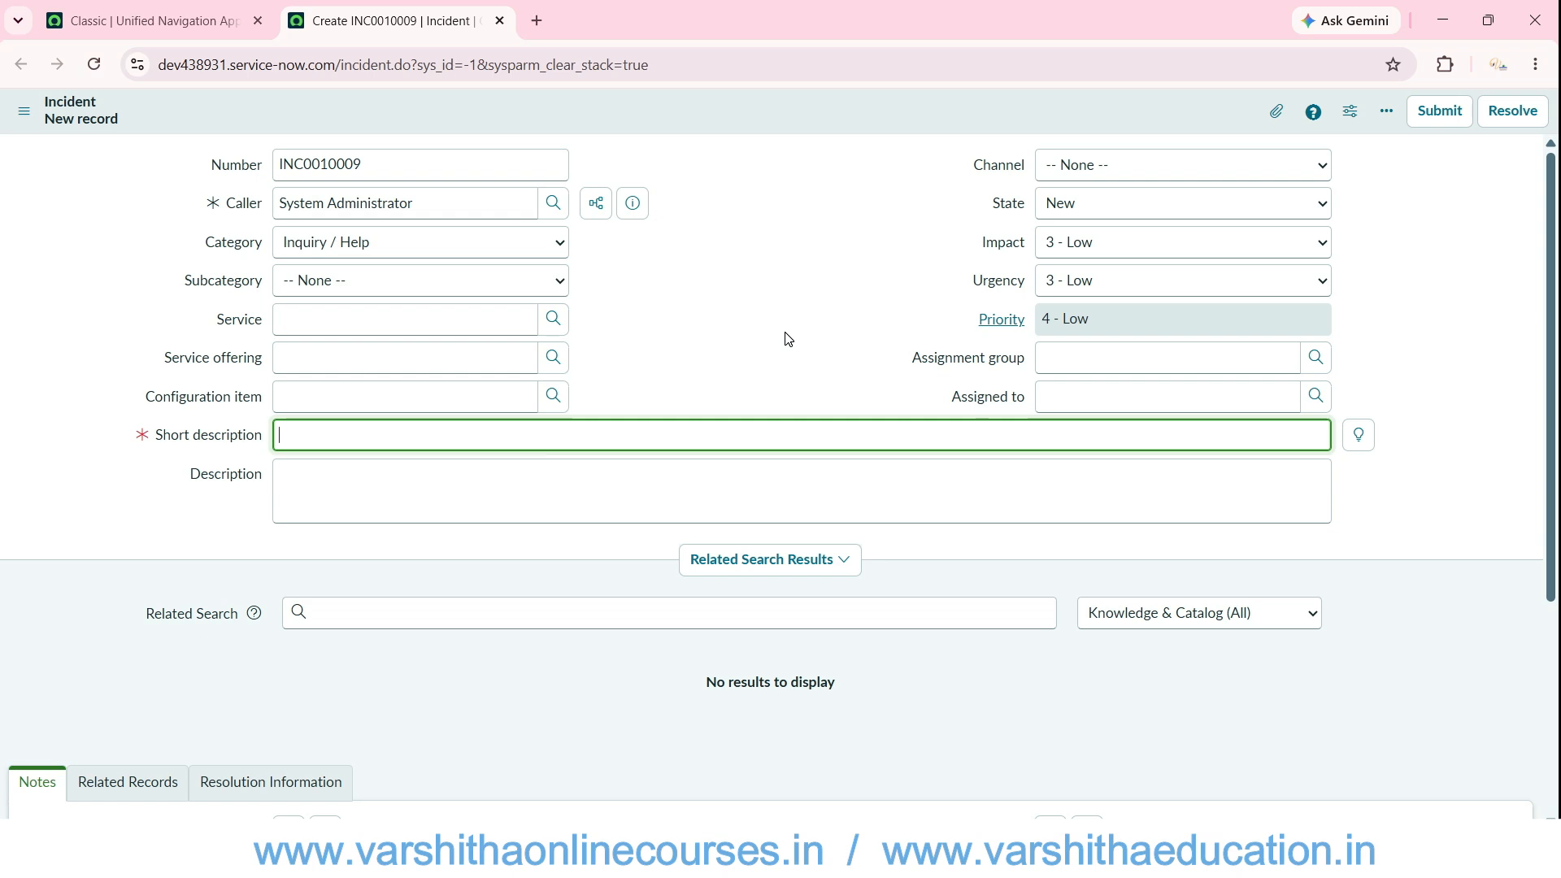
pyautogui.write('Email is not working in my')
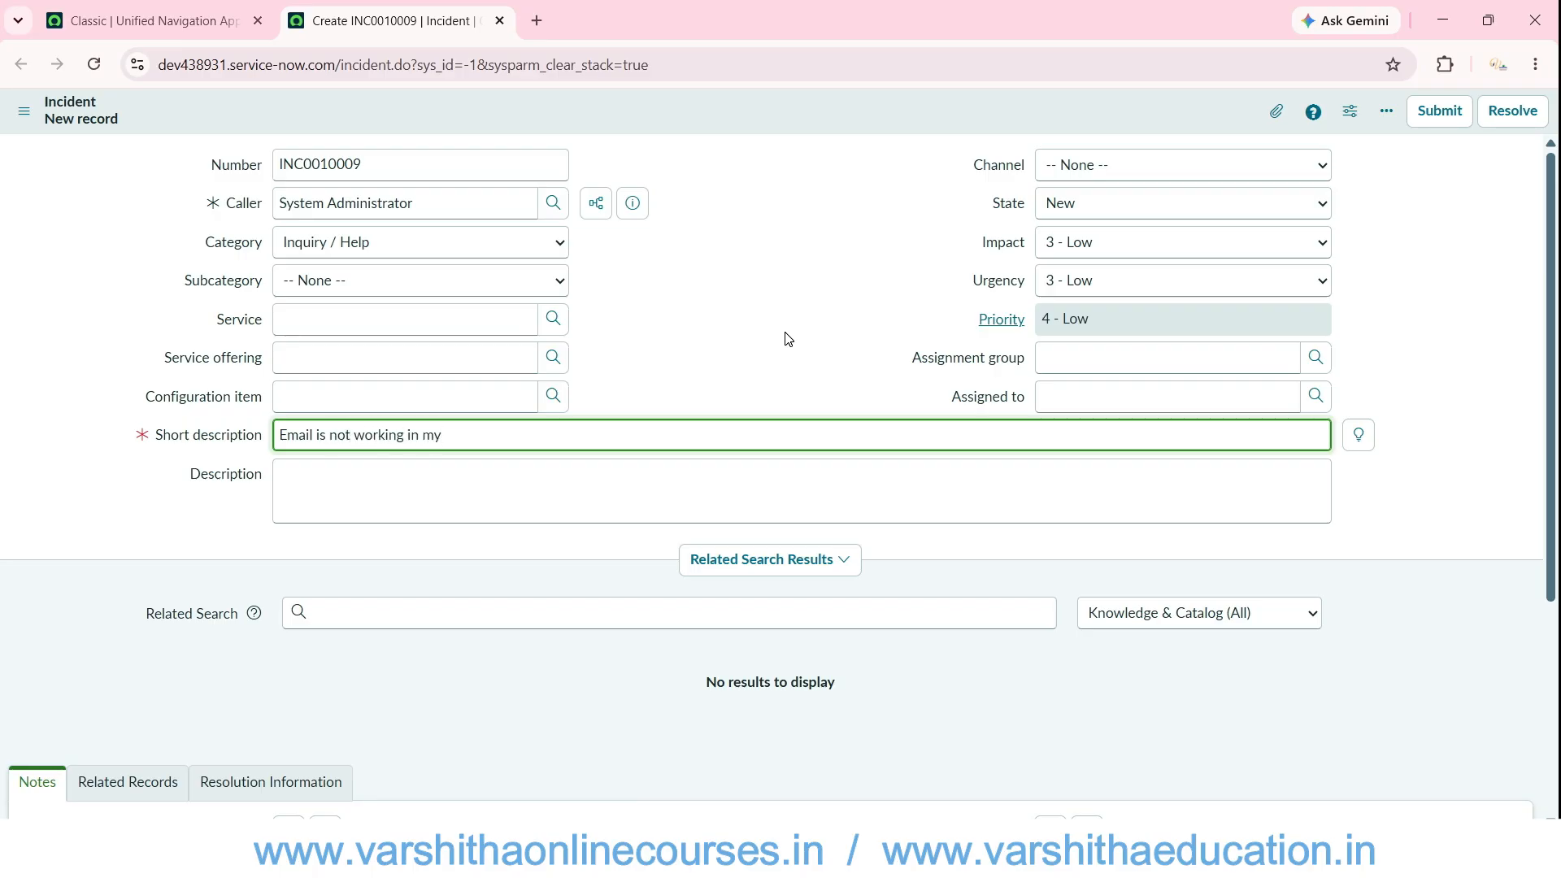
# - Switch to the Google Meet call, admit the waiting guest and close the participant list
pyautogui.hotkey('alt', 'Tab')
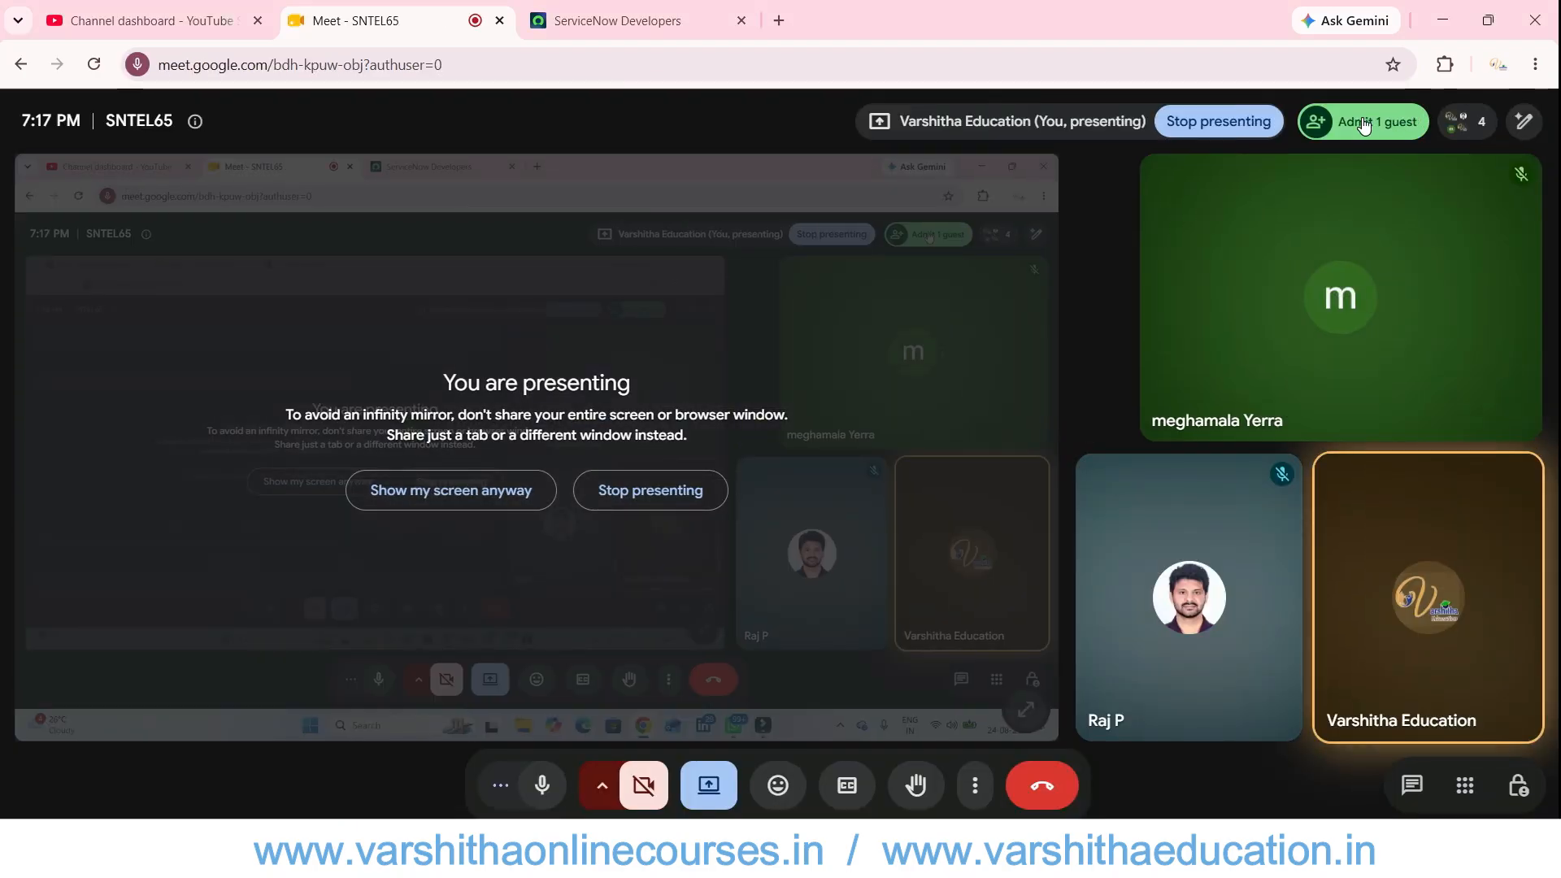
pyautogui.click(1280, 358)
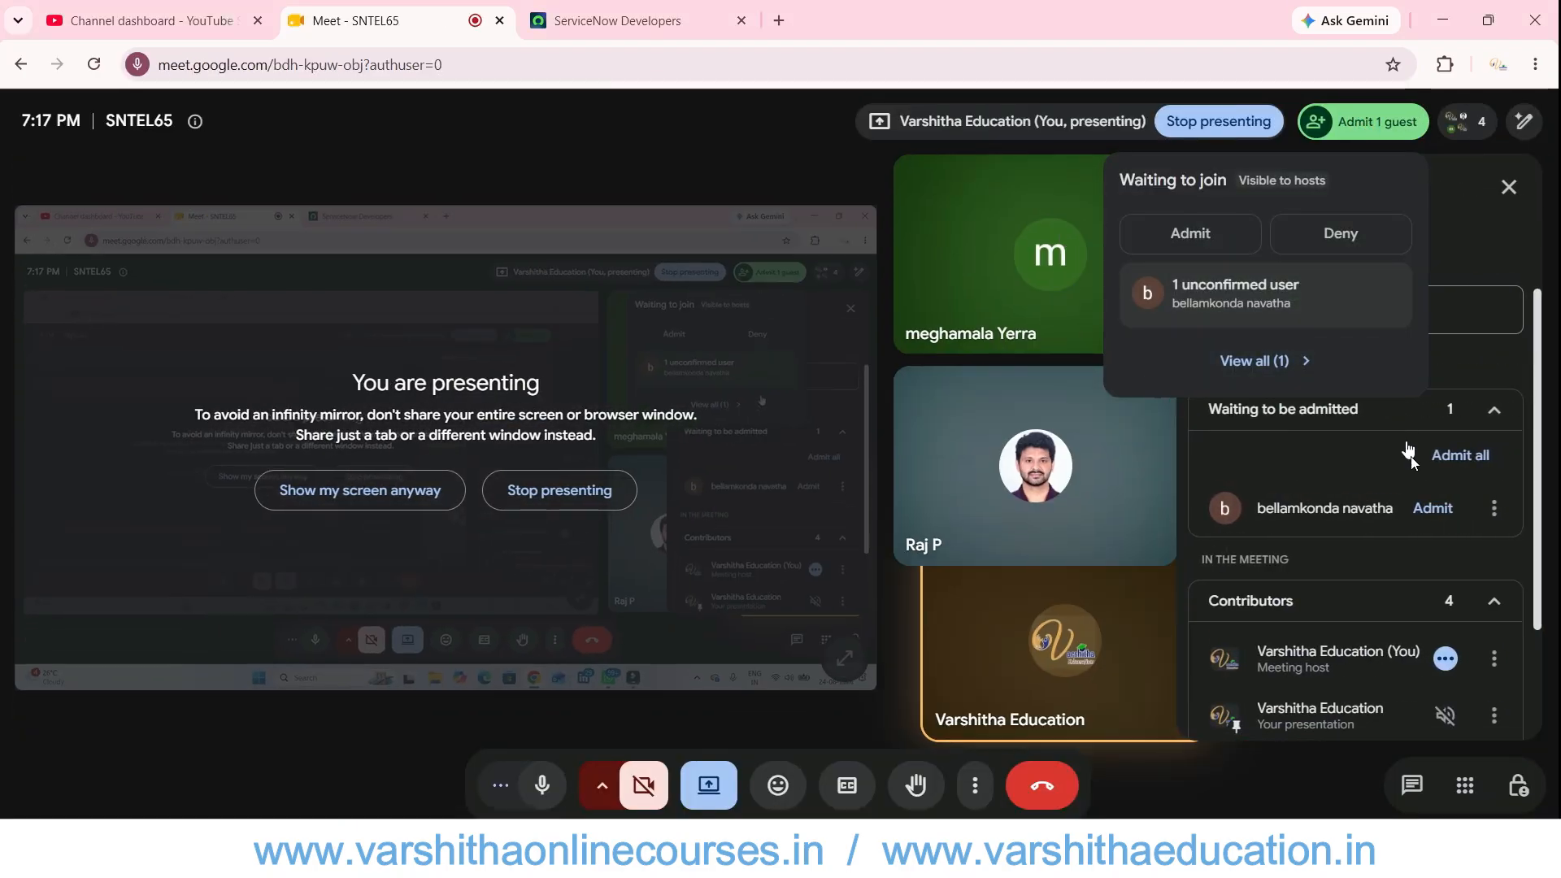
pyautogui.click(1427, 515)
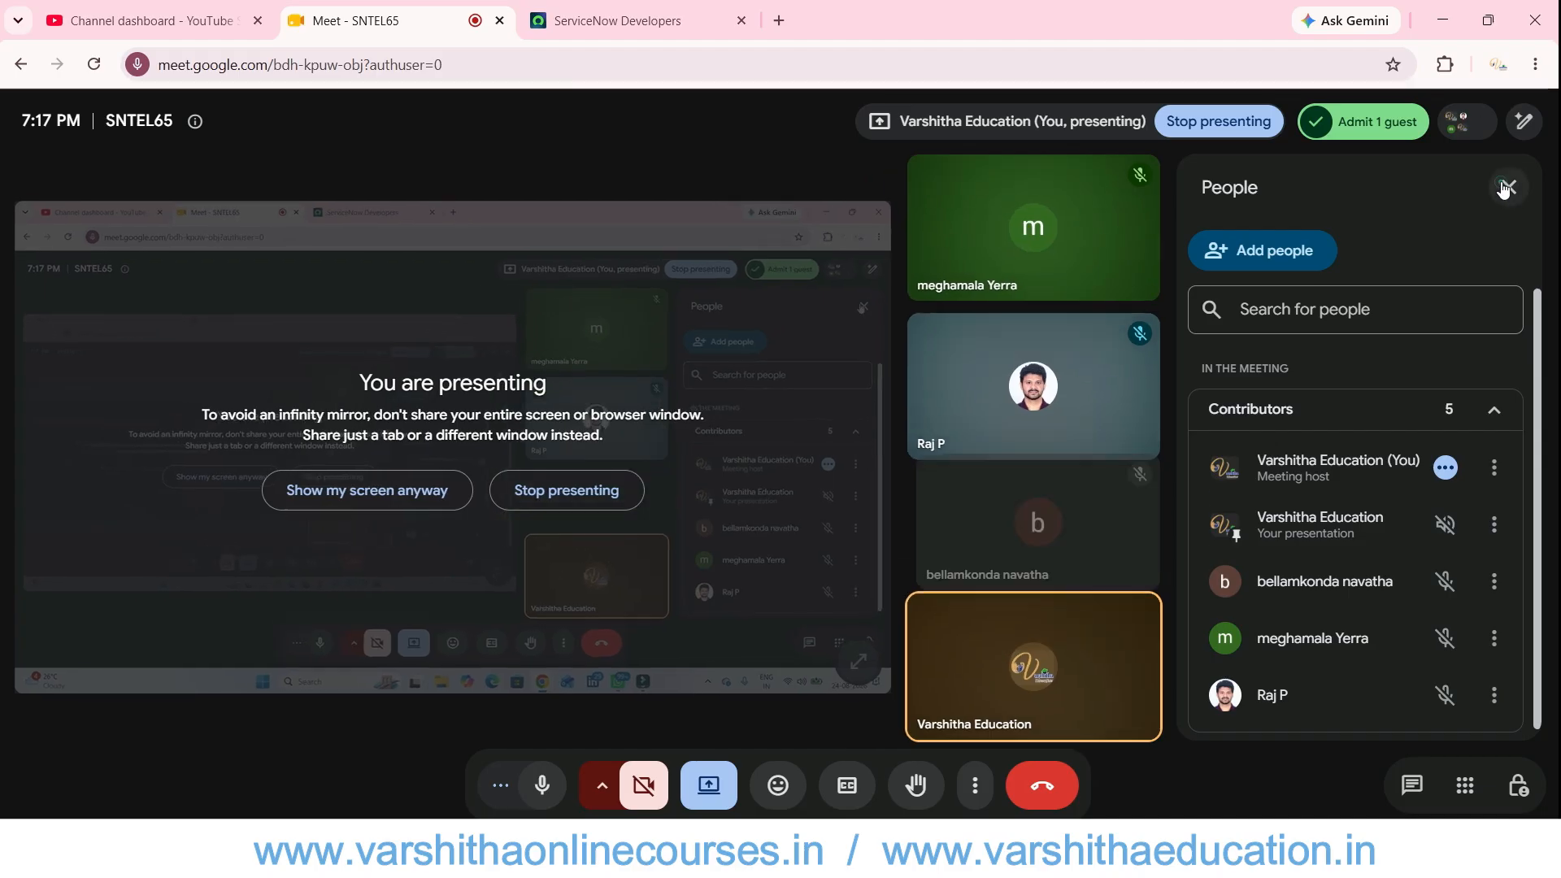
pyautogui.click(1508, 188)
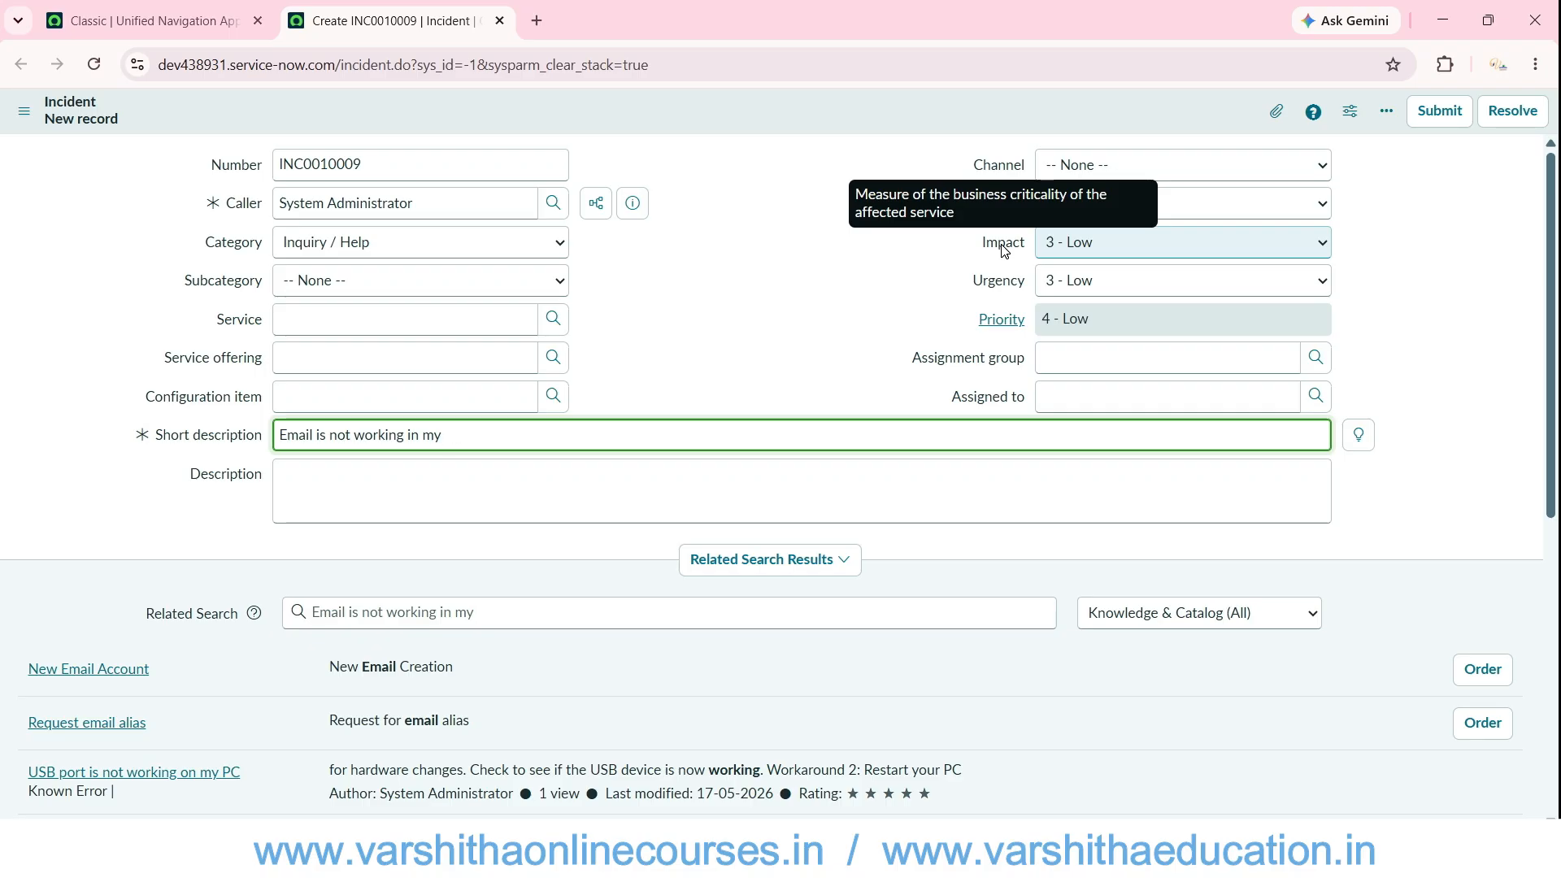
# - Complete the short description with "laptop." and classify the incident under category Software, subcategory Email
pyautogui.write('laptop.')
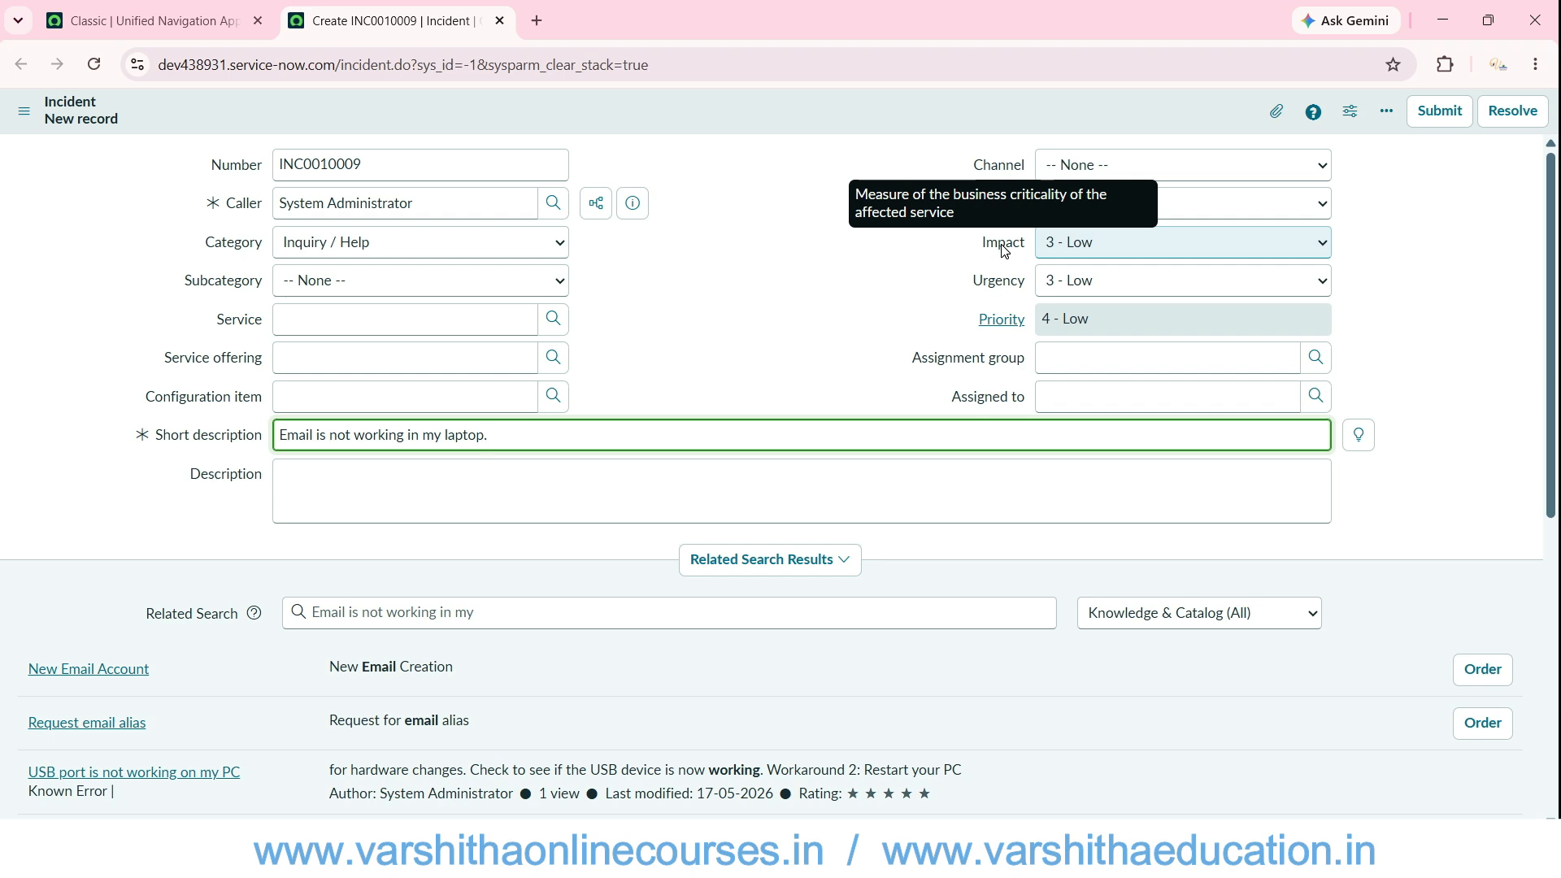
pyautogui.click(805, 264)
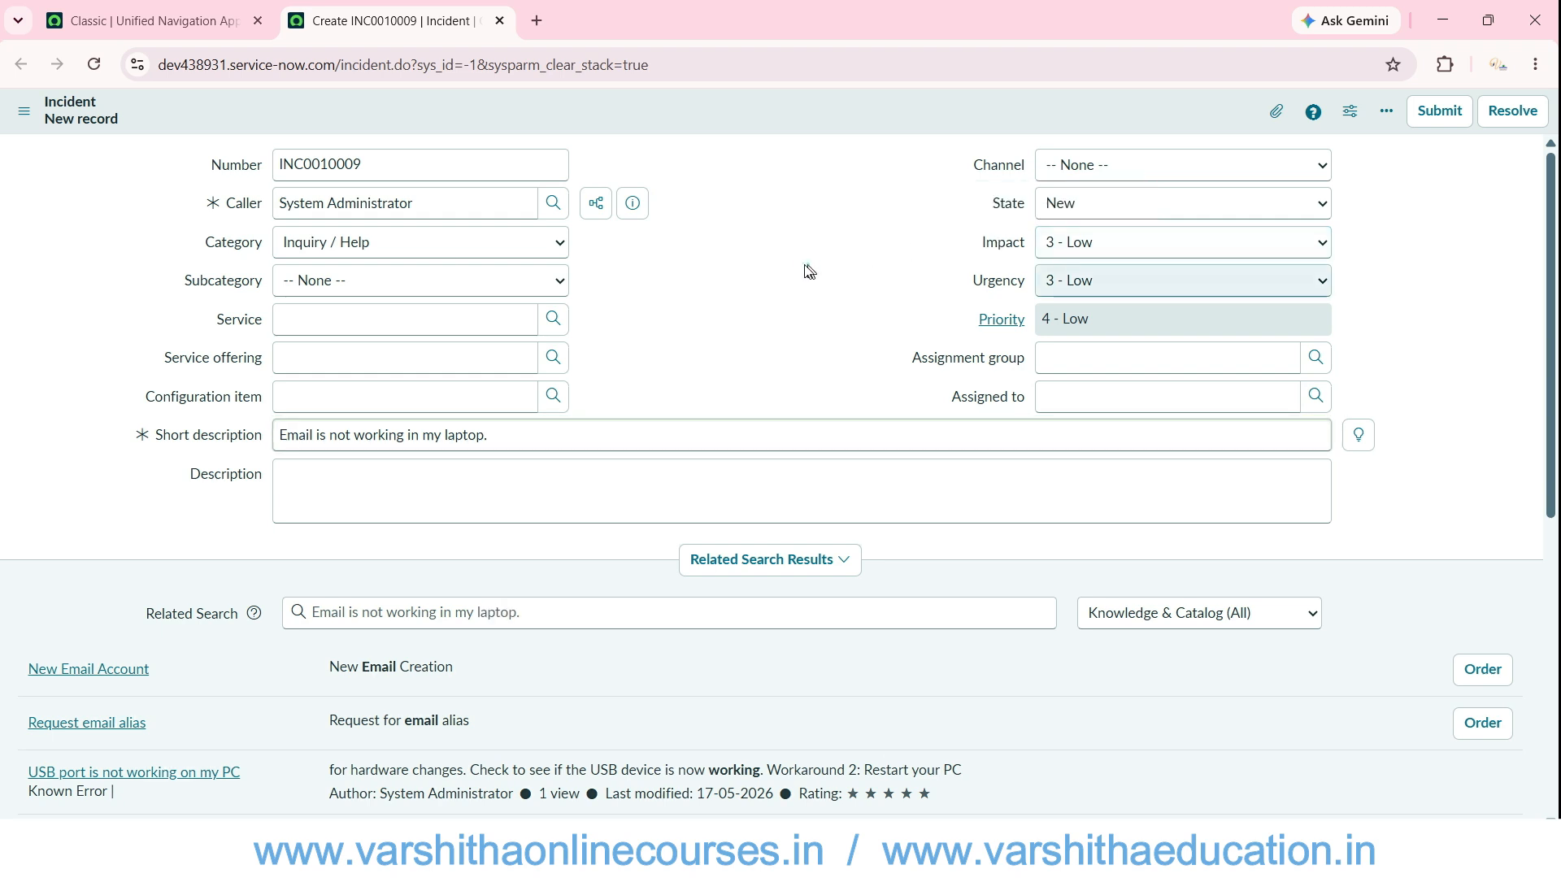
pyautogui.click(355, 242)
pyautogui.click(349, 325)
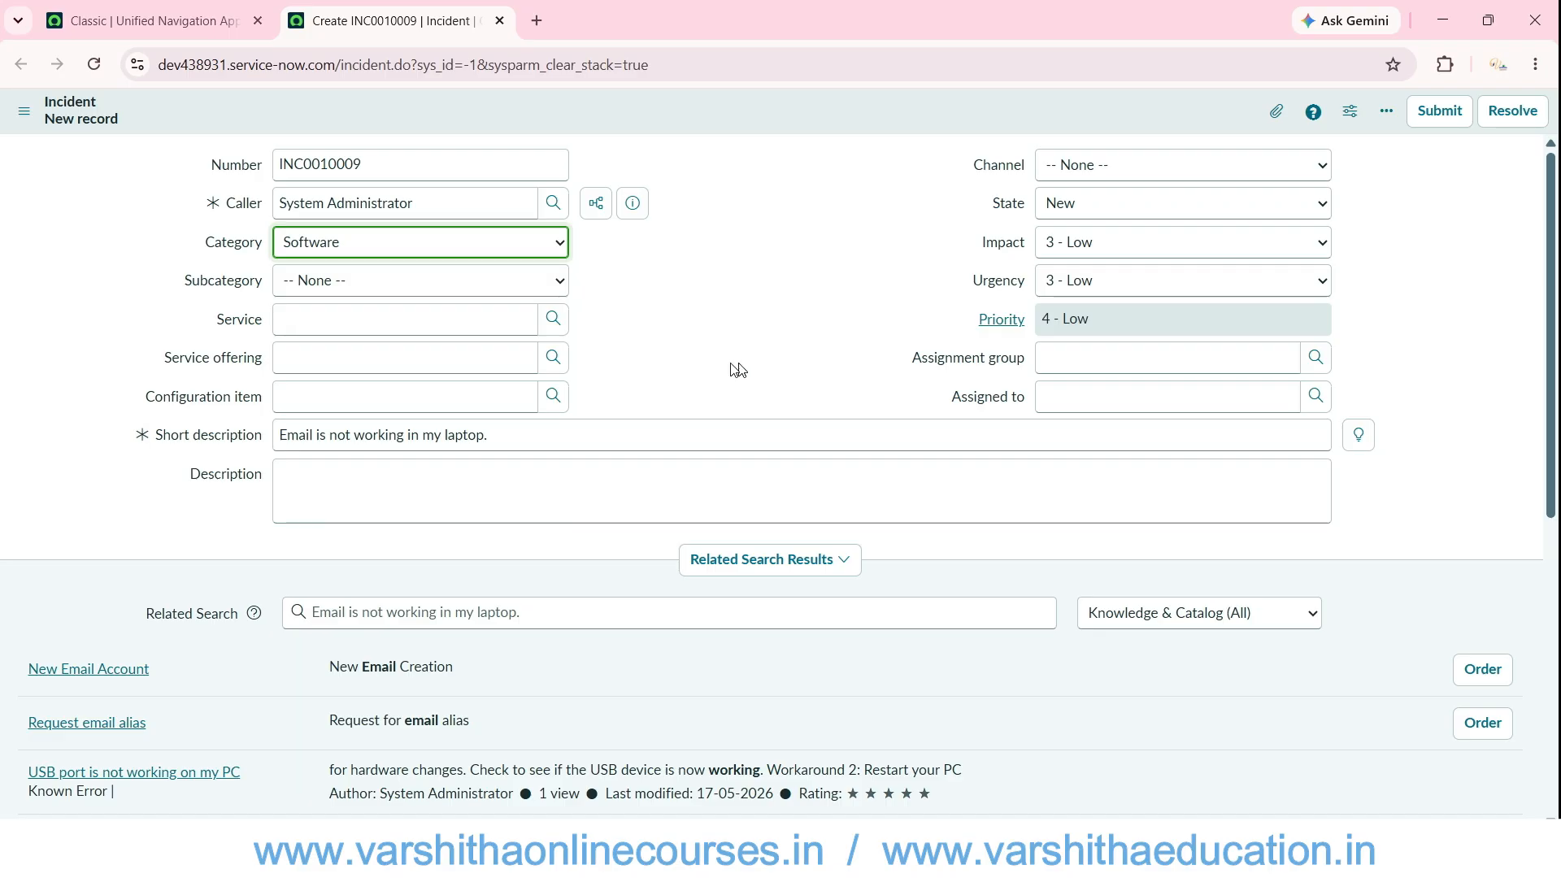
pyautogui.click(523, 278)
pyautogui.click(481, 334)
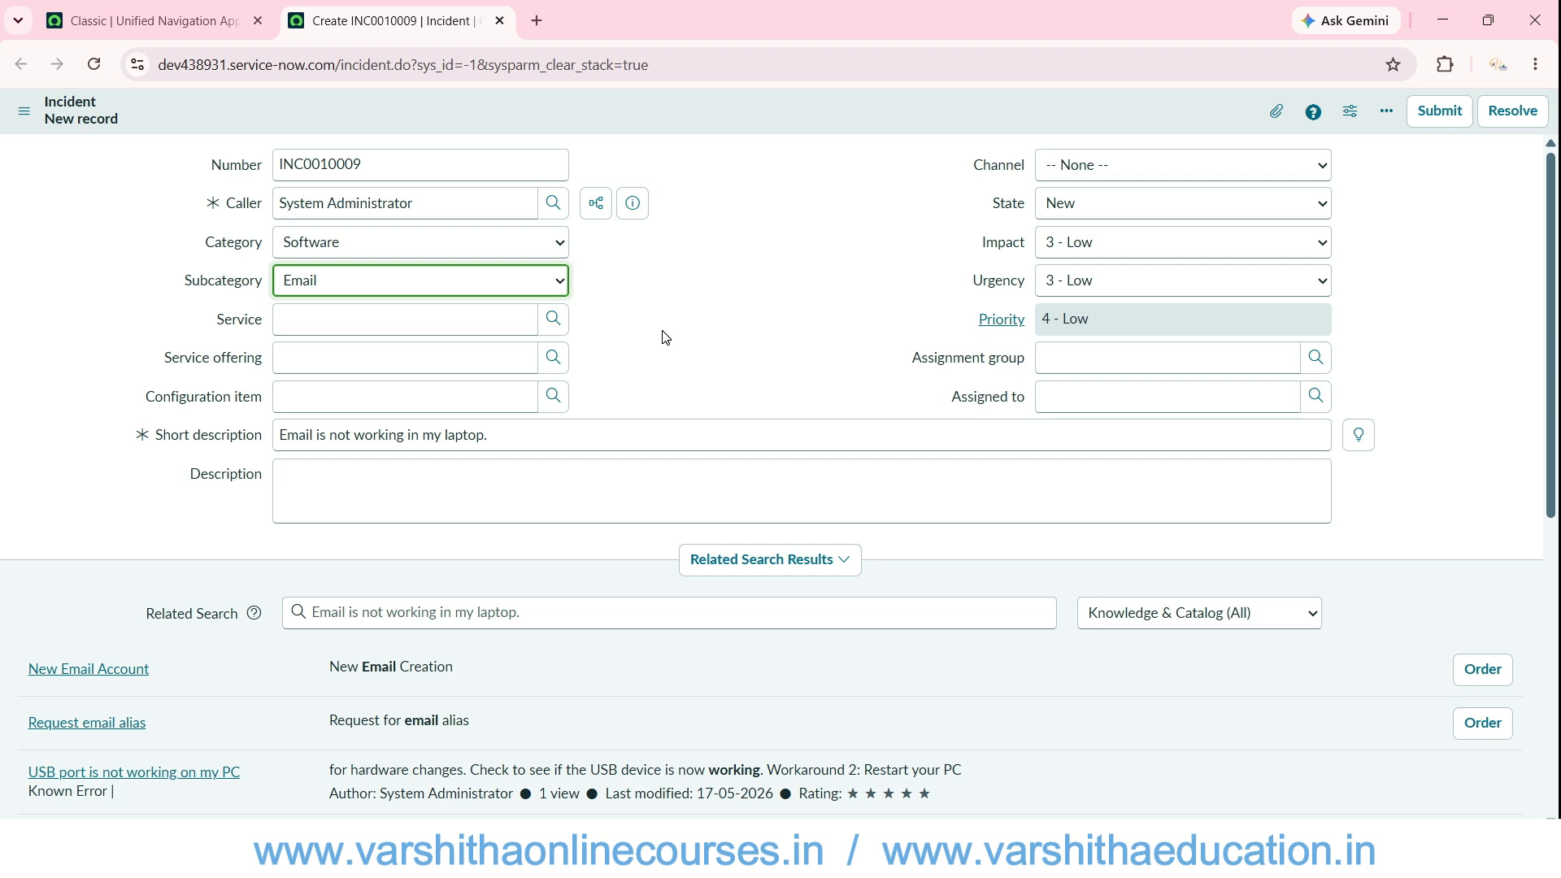
# - Save the new incident while staying on its form, and reload the record
pyautogui.rightClick(720, 107)
pyautogui.click(741, 122)
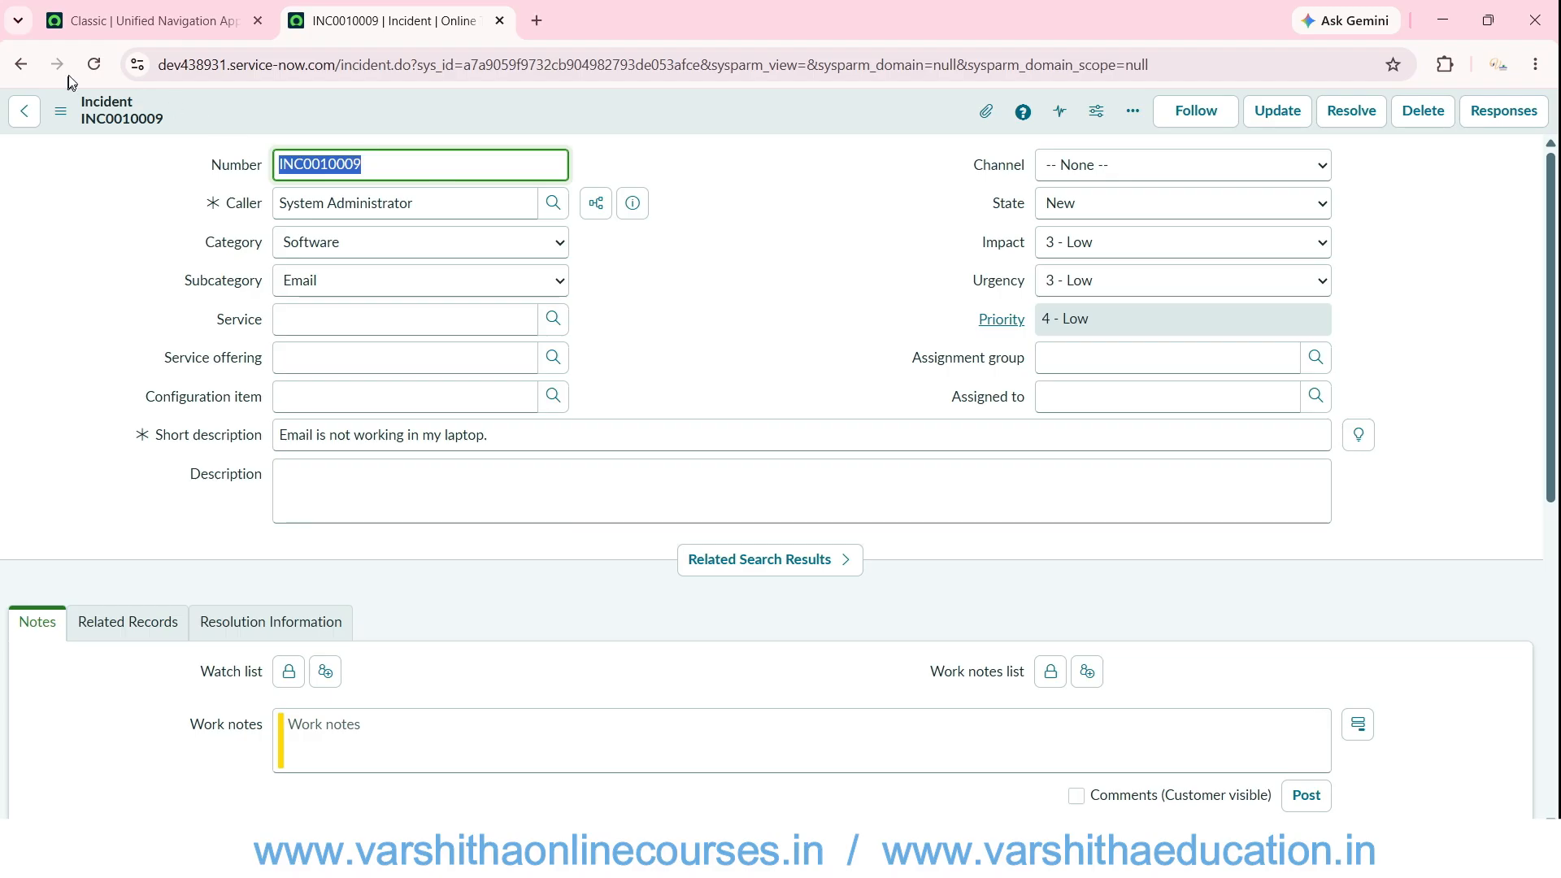
pyautogui.click(93, 64)
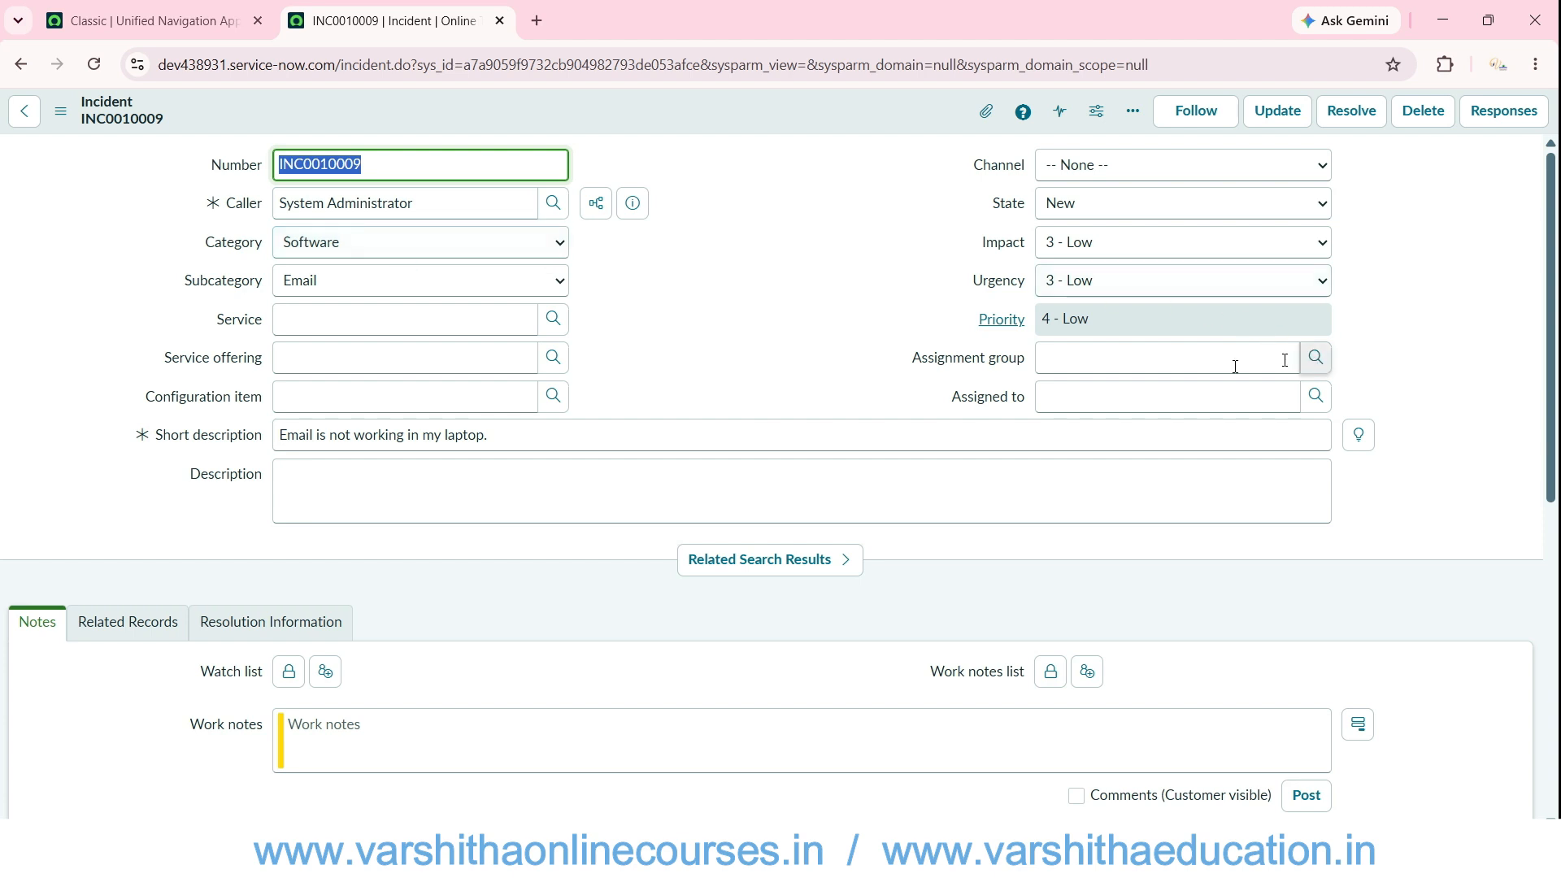
# - Set the incident's assignment group to Software and save the record
pyautogui.click(1178, 354)
pyautogui.write('sof')
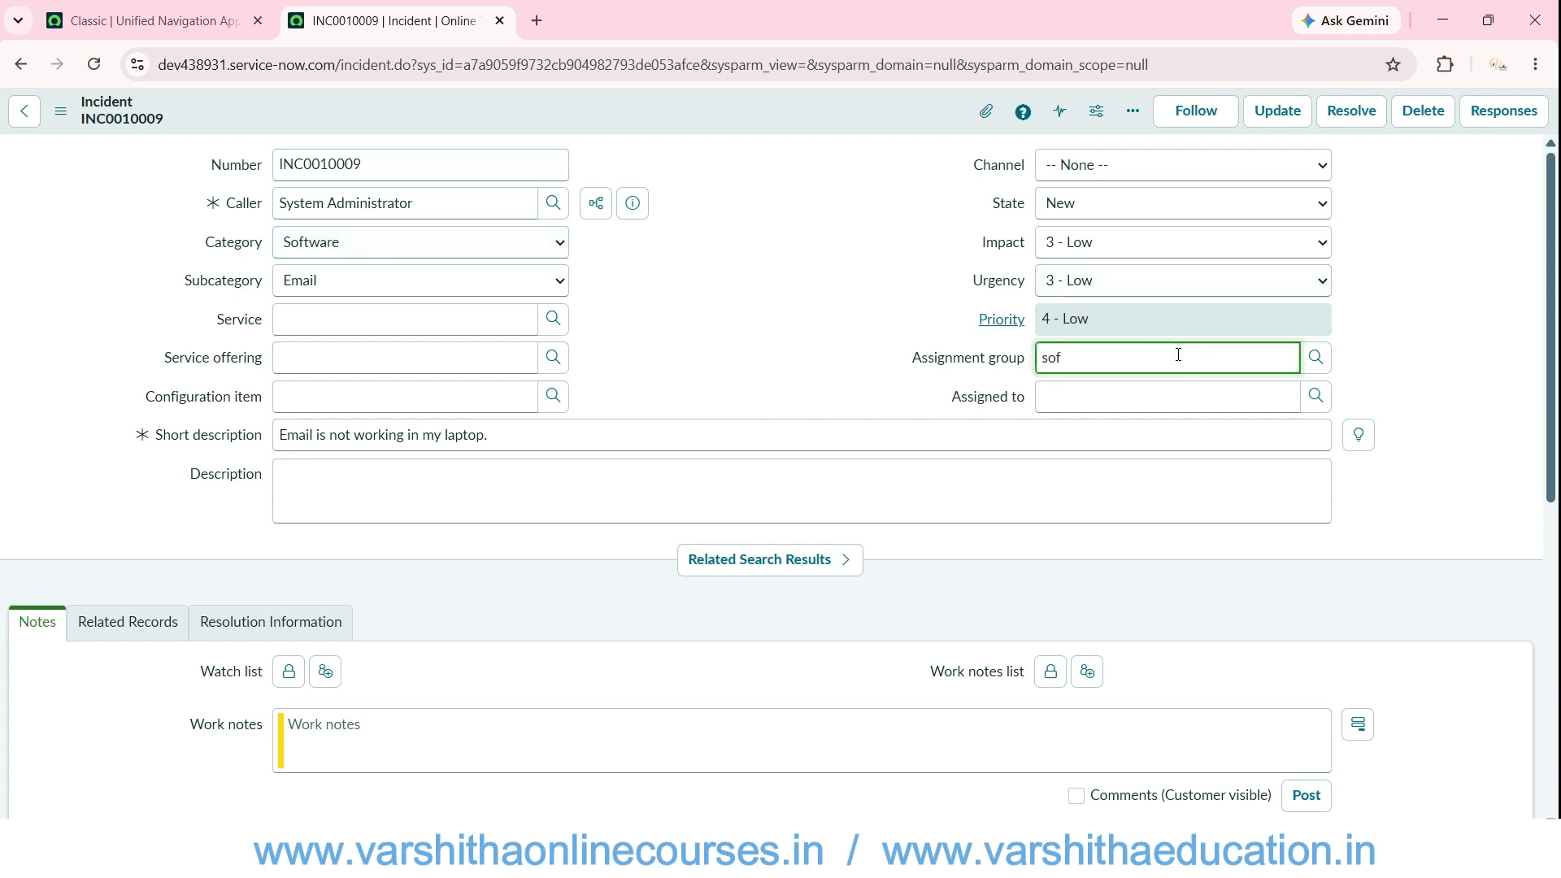
pyautogui.click(1100, 389)
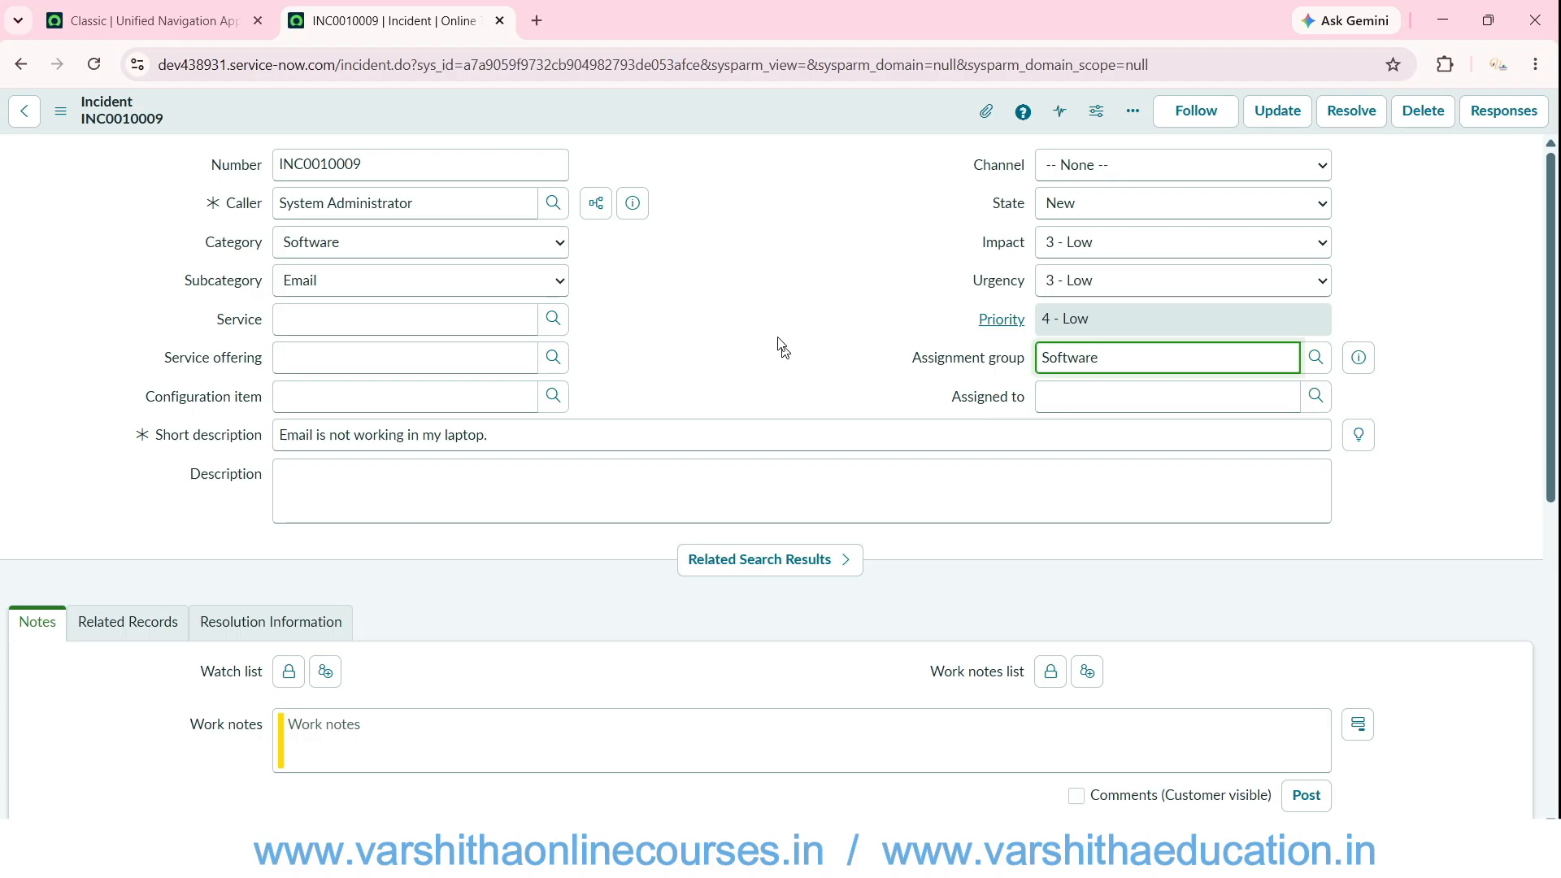
pyautogui.rightClick(746, 104)
pyautogui.click(774, 122)
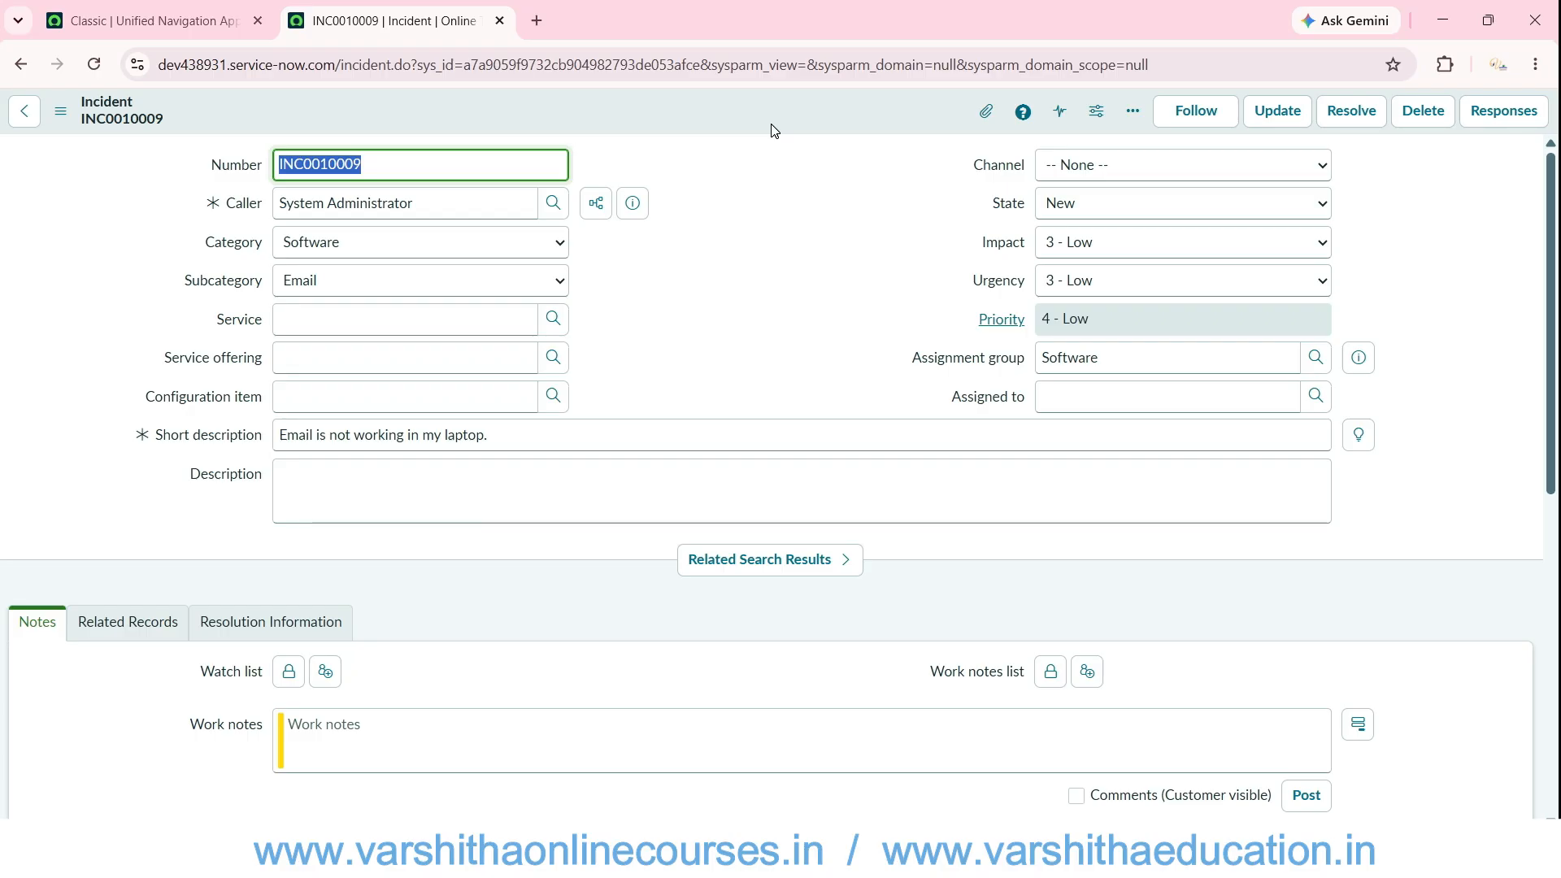
pyautogui.hotkey('alt', 'Tab')
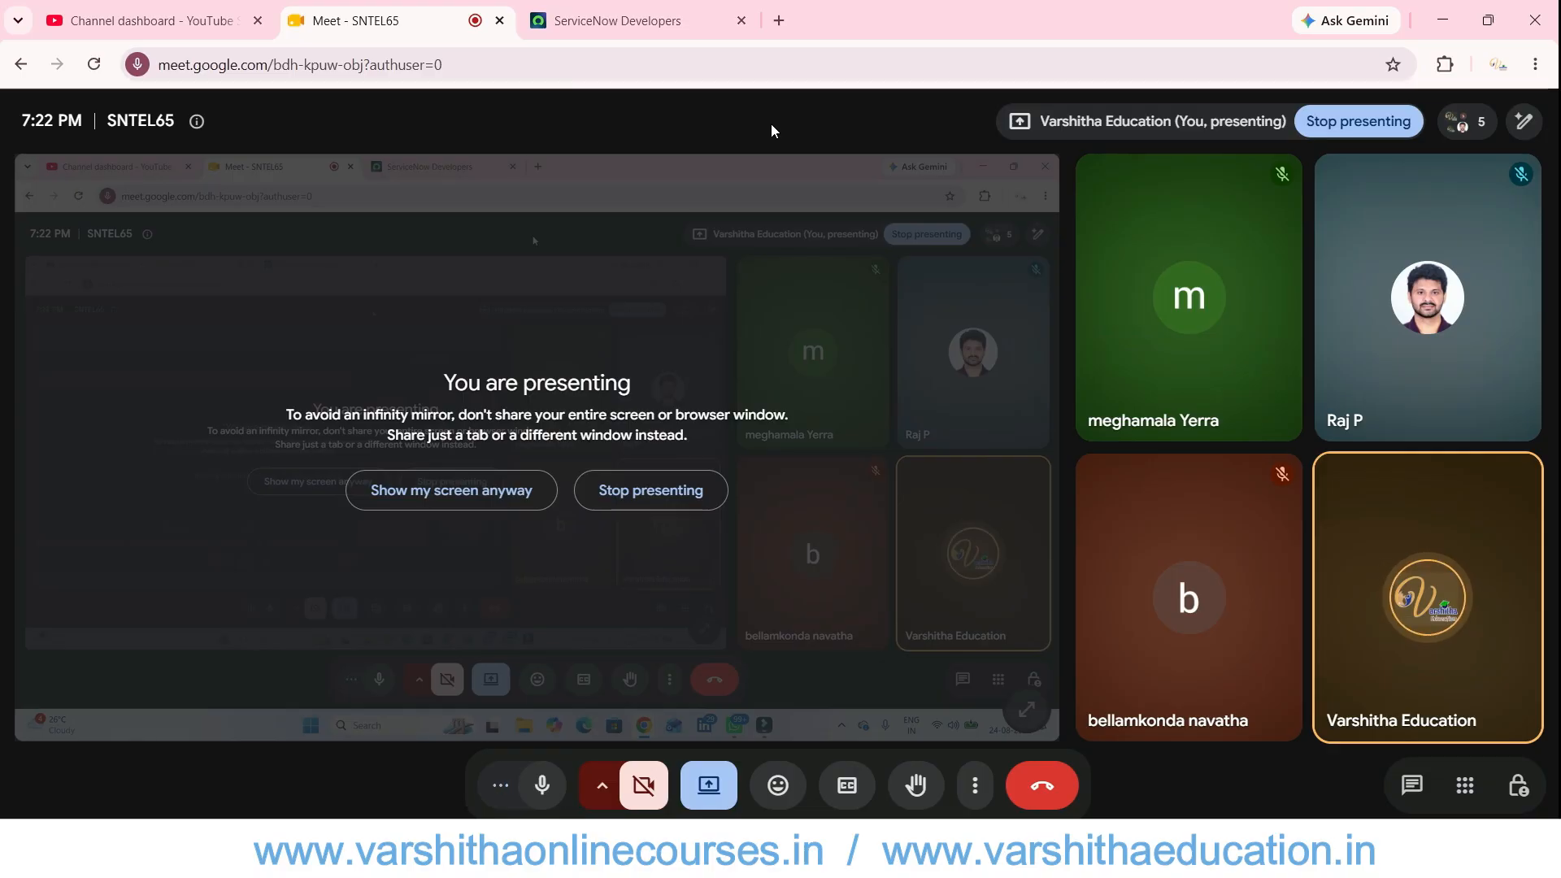
pyautogui.hotkey('alt', 'Tab')
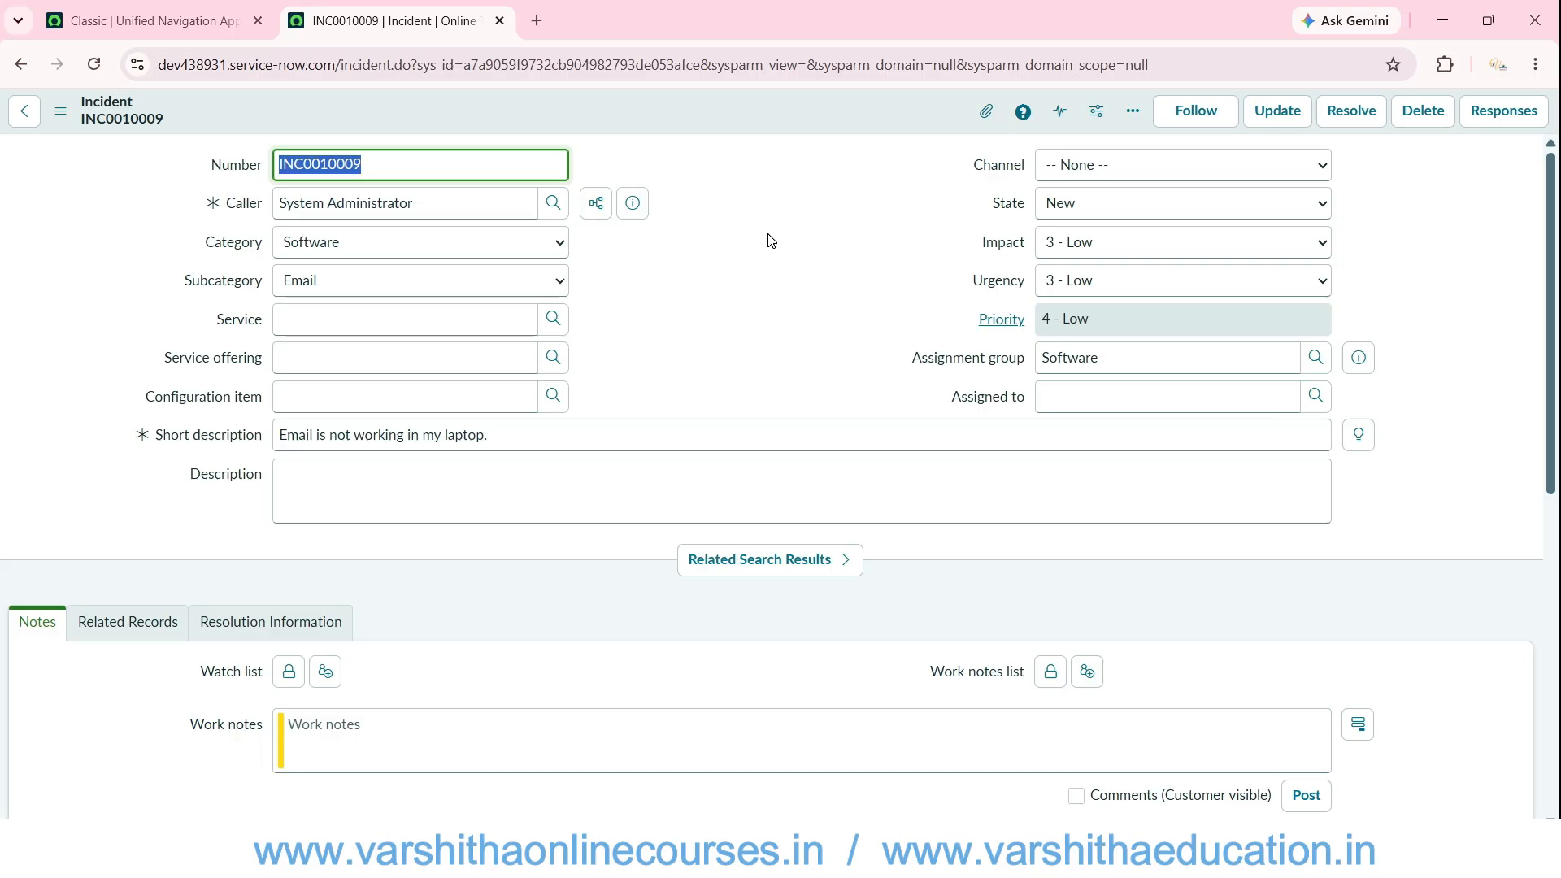
# - Admit the newly waiting guest in the Google Meet call and return to the ServiceNow incident record
pyautogui.hotkey('alt', 'Tab')
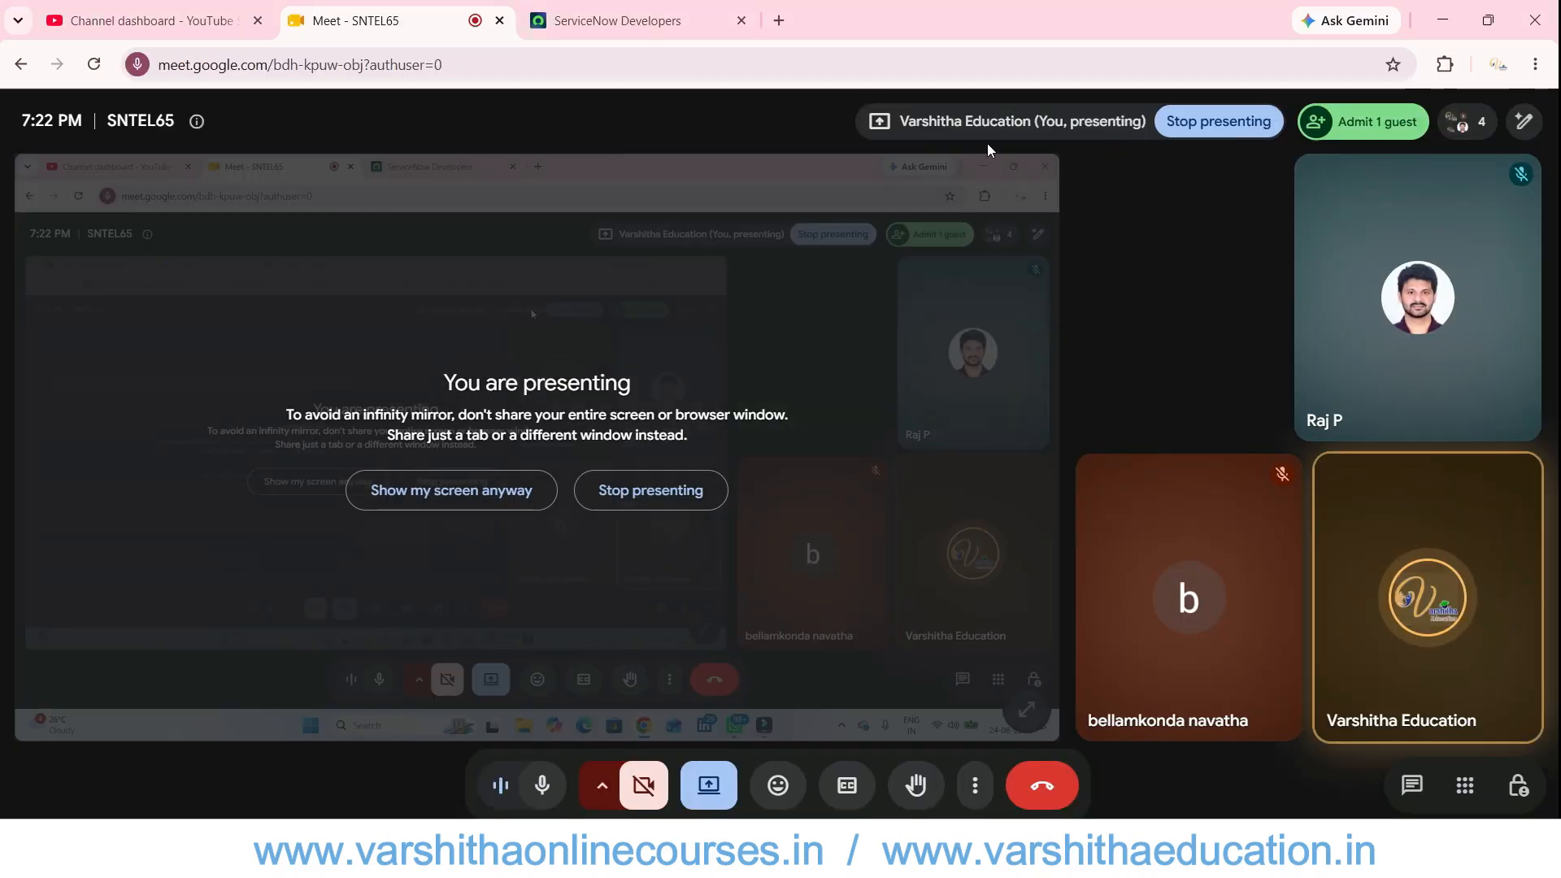
pyautogui.click(1358, 122)
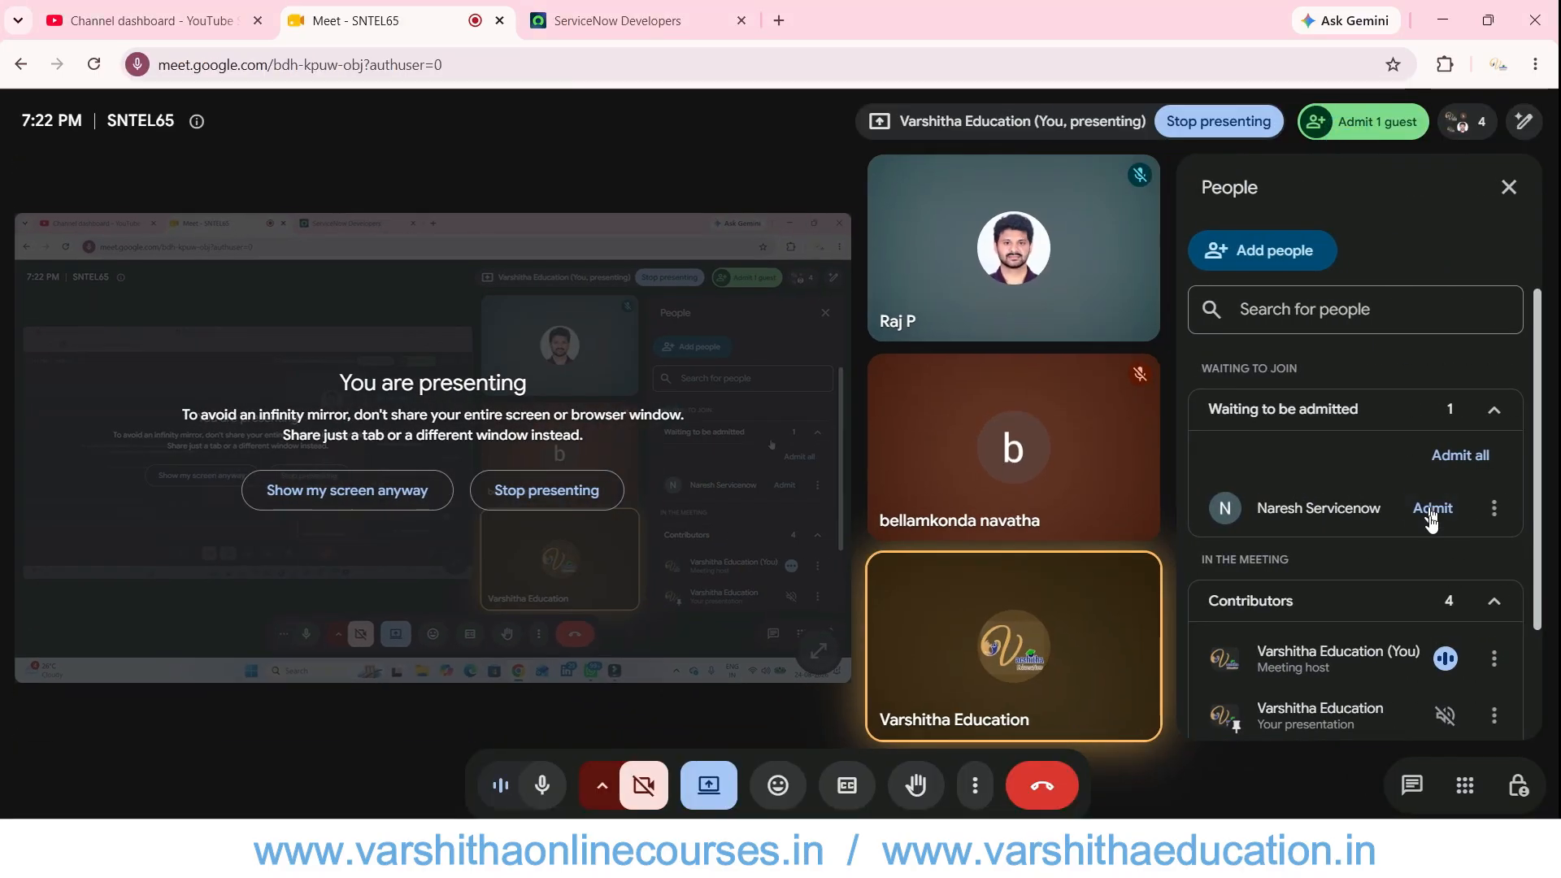
pyautogui.click(1431, 510)
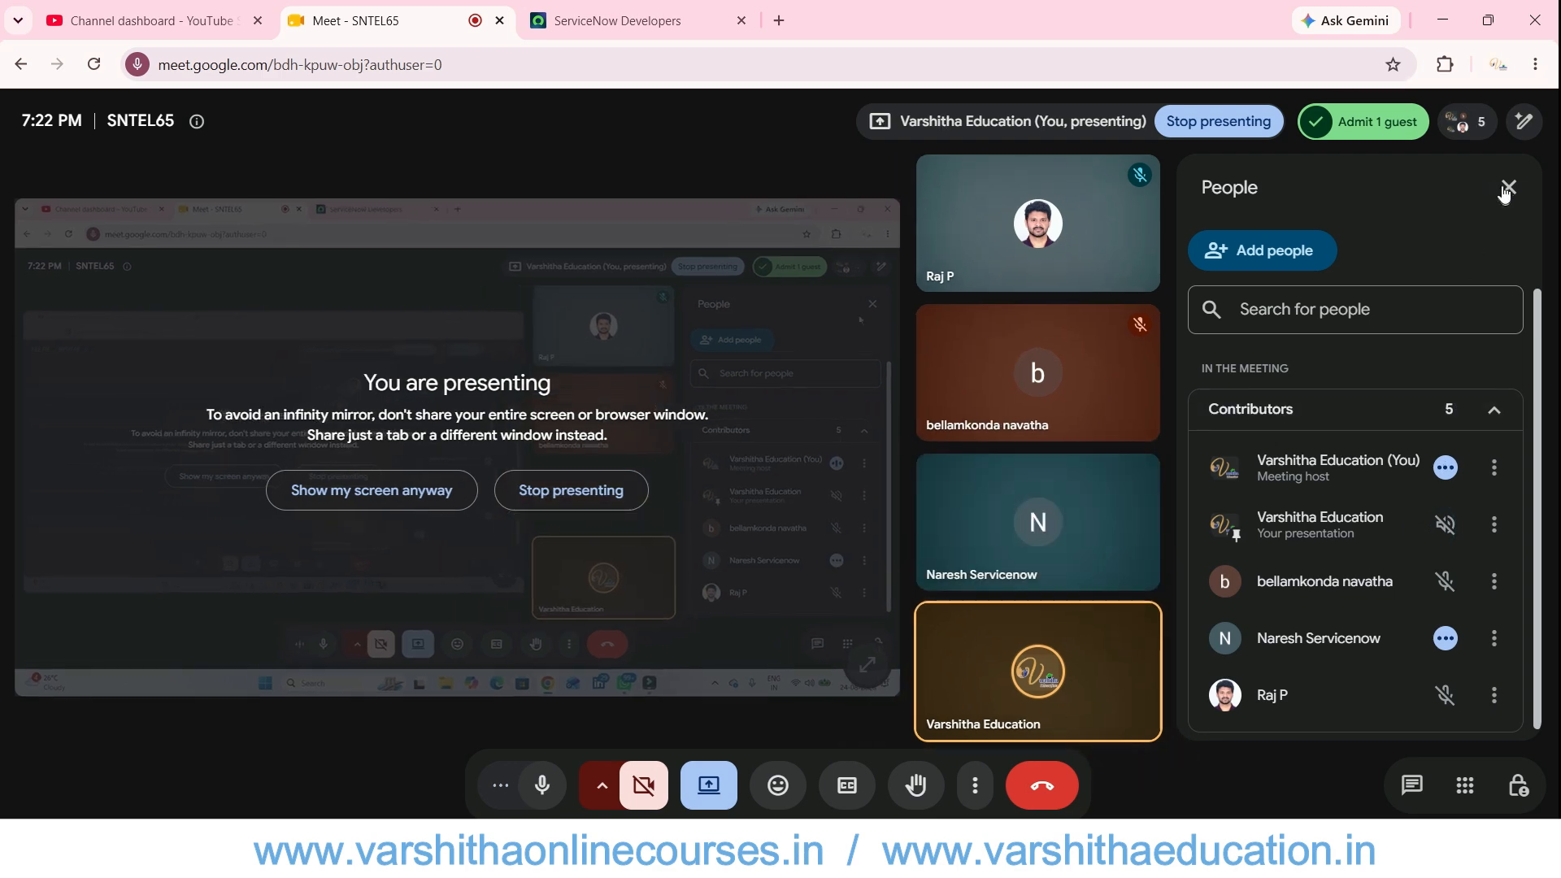
pyautogui.click(1507, 190)
pyautogui.hotkey('alt', 'Tab')
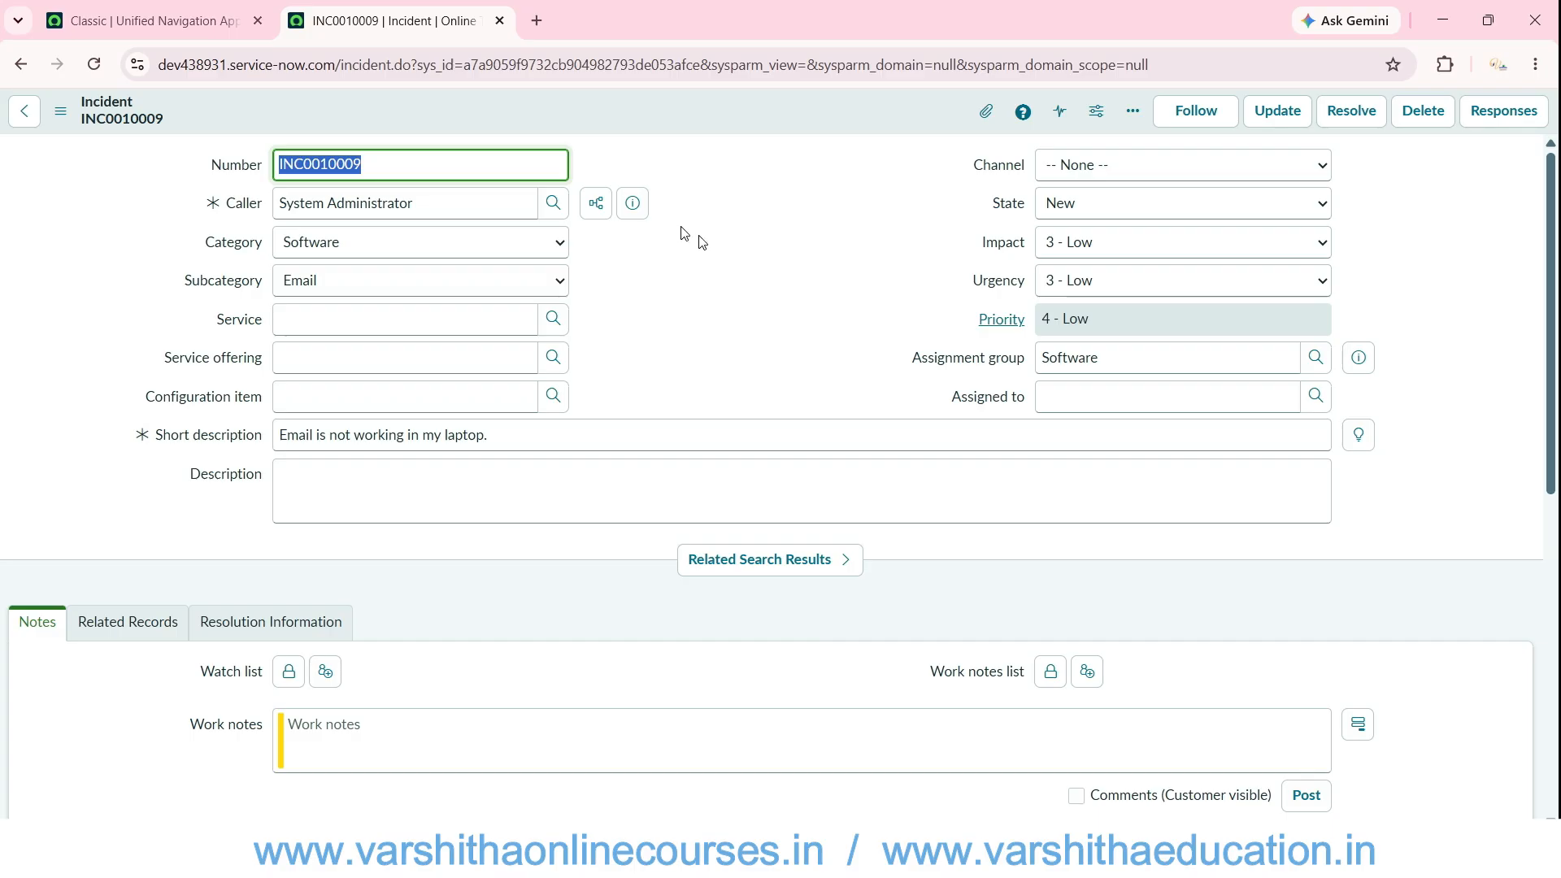
# - Close the incident record, find Workflow Editor in the application navigator and go through its welcome page to Workflow Studio
pyautogui.click(500, 20)
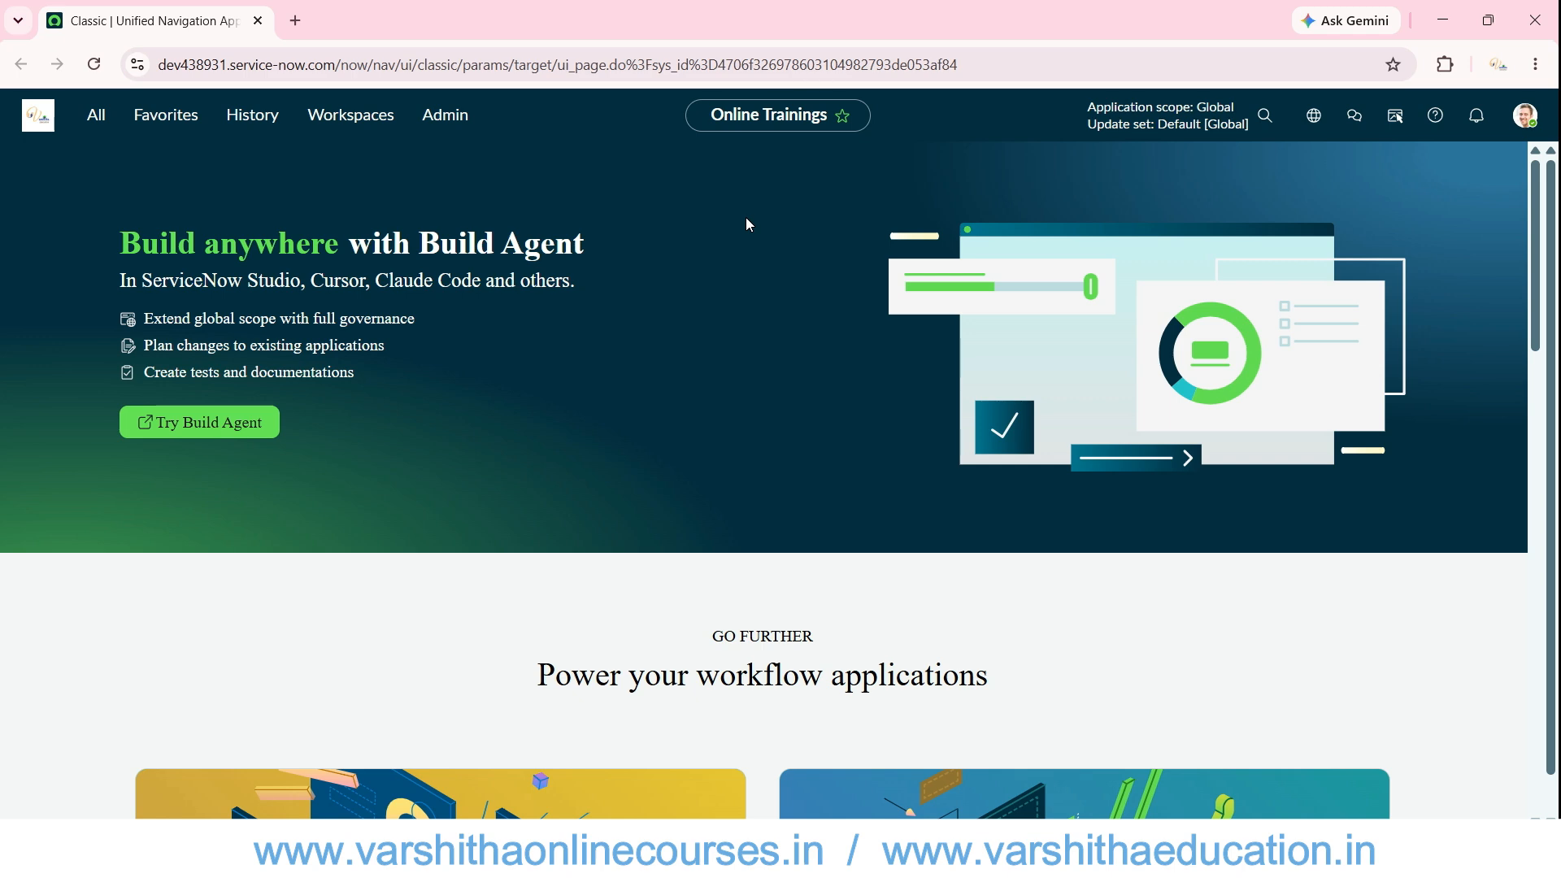
pyautogui.click(93, 126)
pyautogui.write('wo')
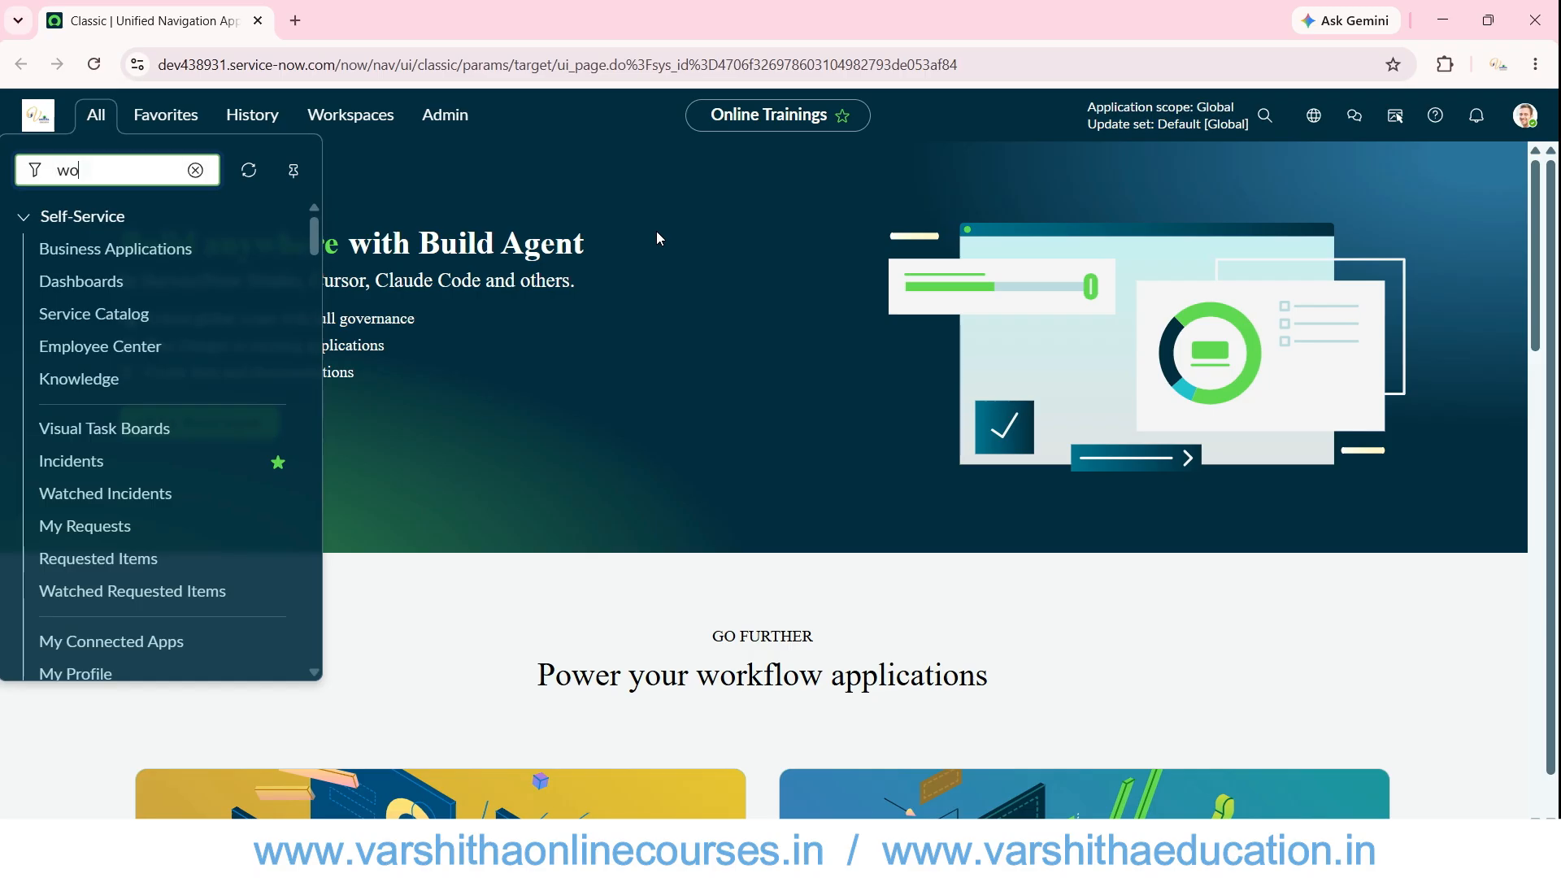
pyautogui.write('rkfl')
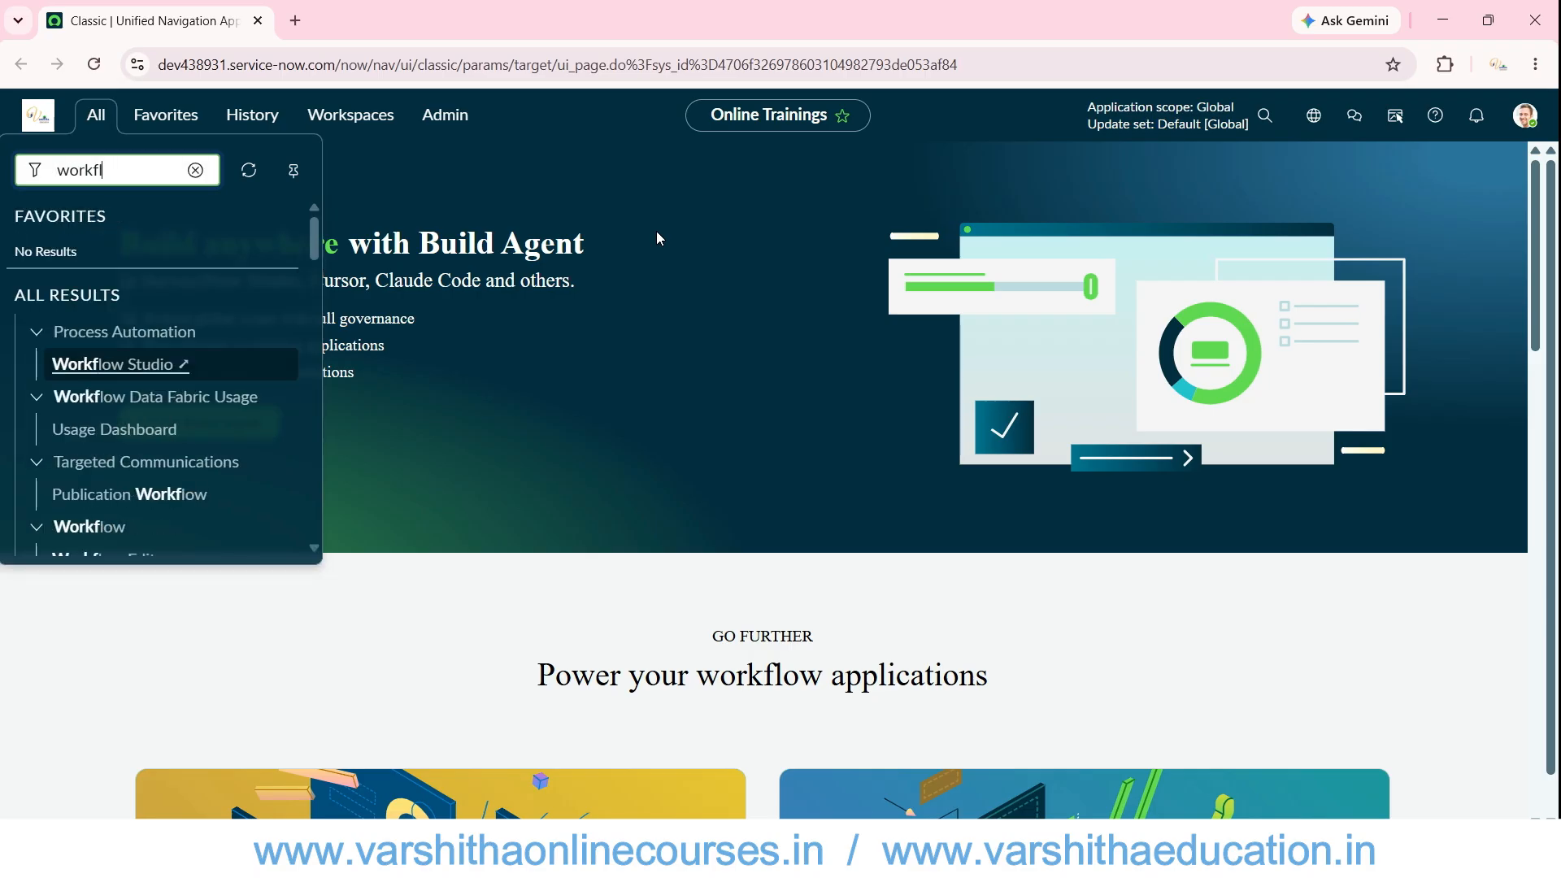
pyautogui.write('ow edi')
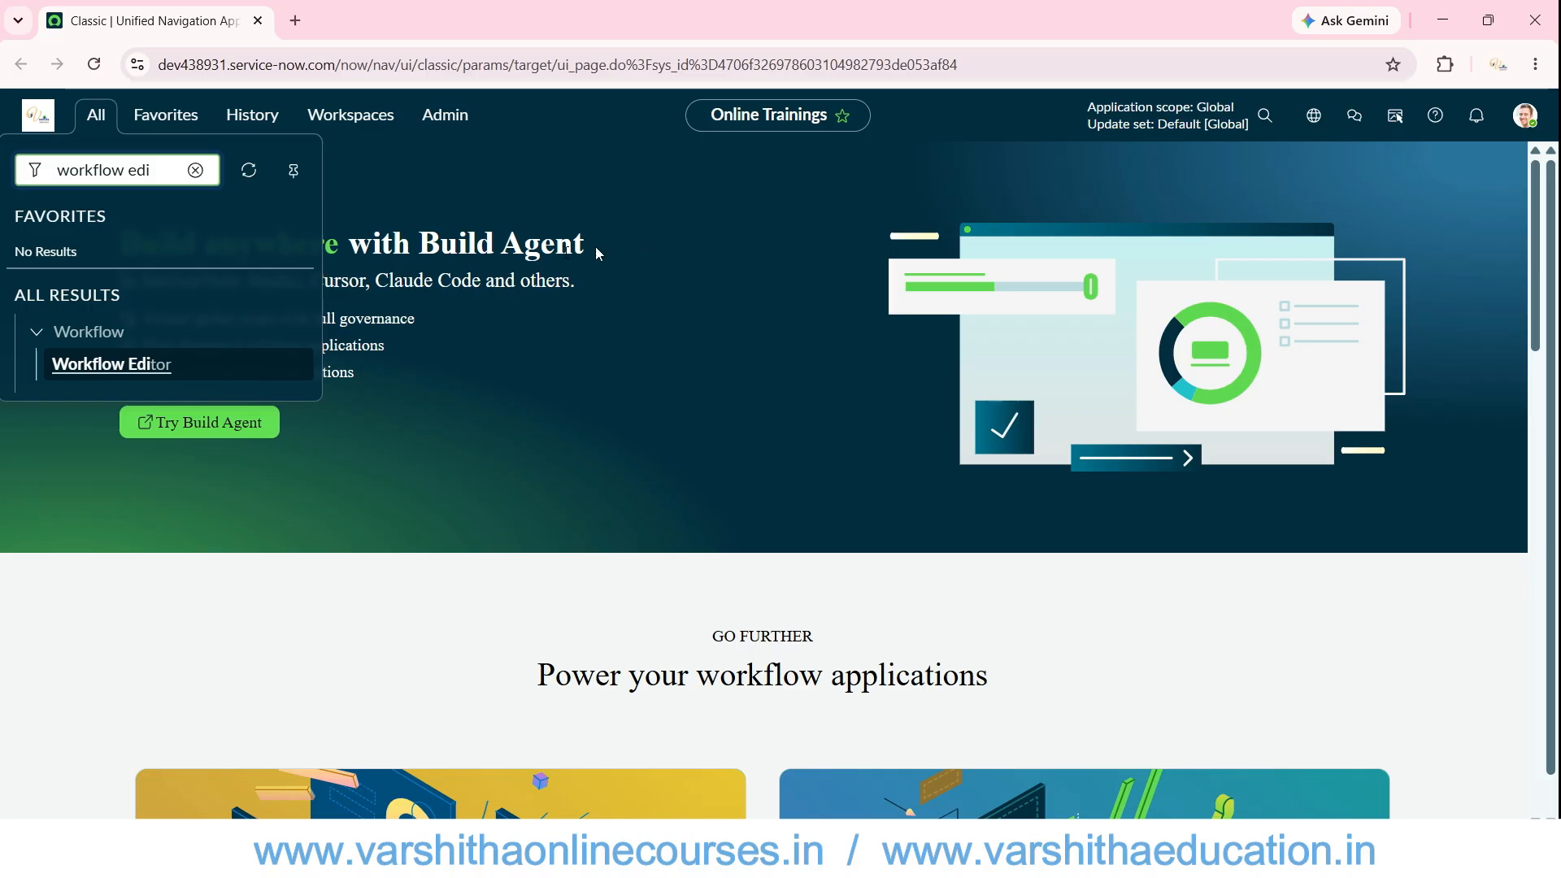
pyautogui.click(140, 374)
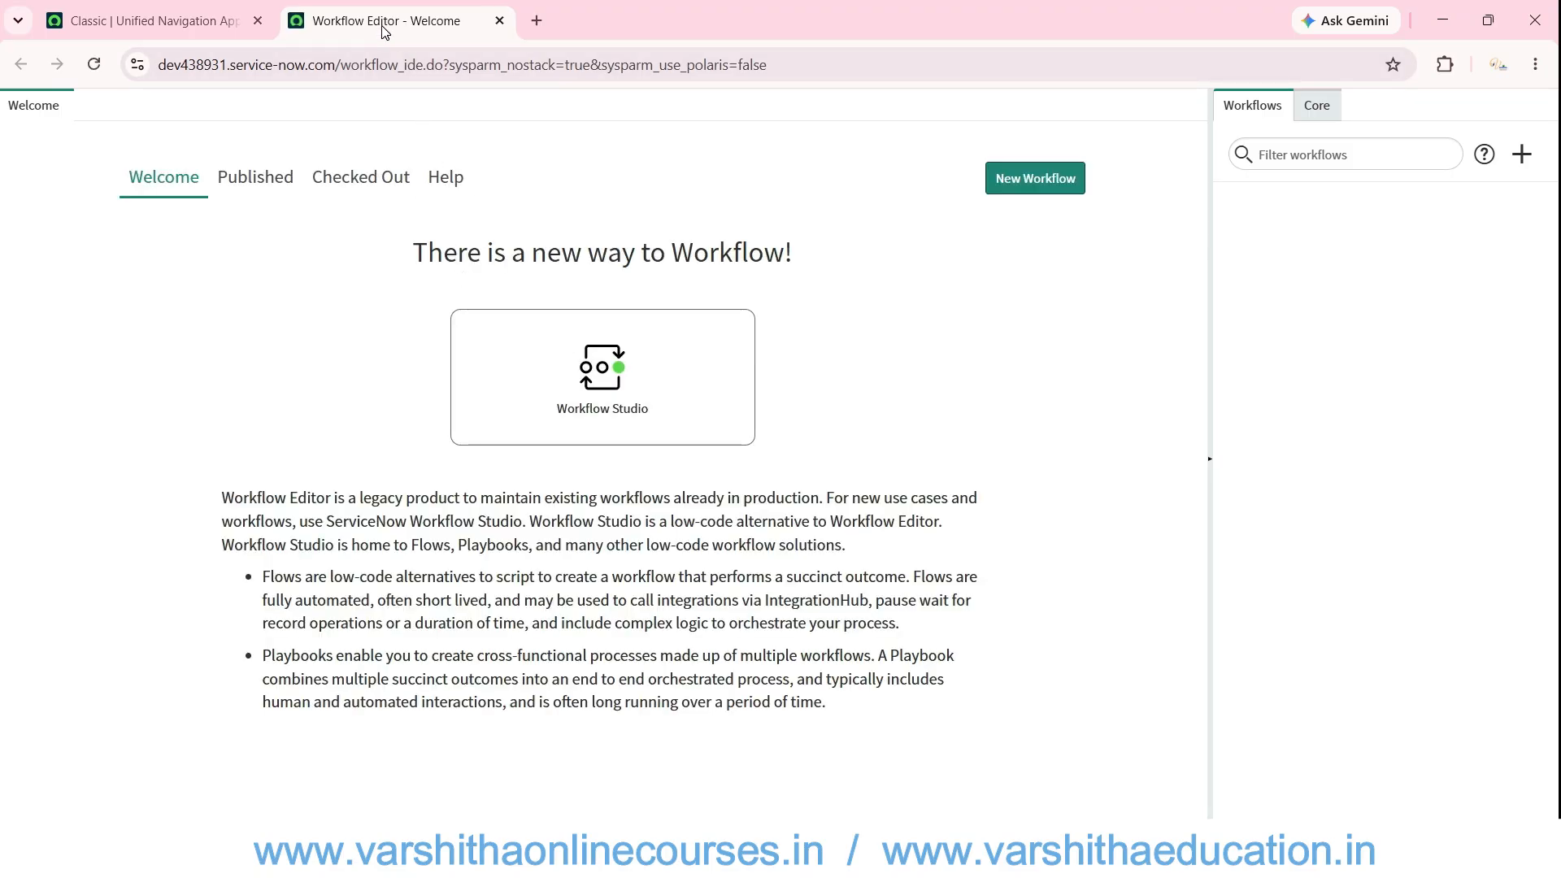
pyautogui.click(1039, 181)
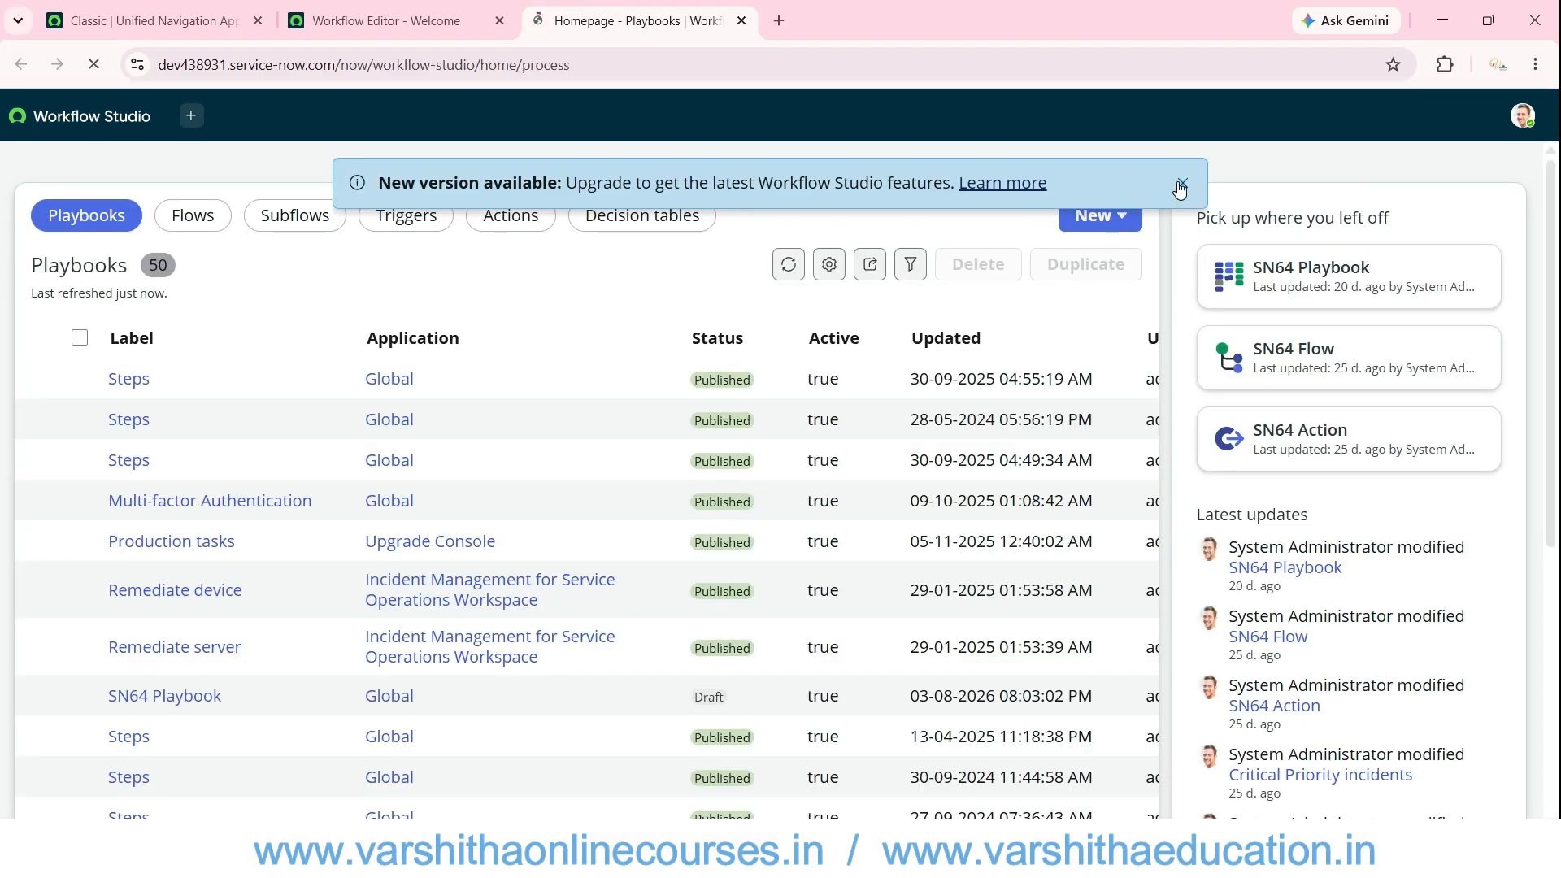
# - Dismiss the new version notice, then close the Workflow Studio and Workflow Editor pages to return to the ServiceNow home page
pyautogui.click(1182, 182)
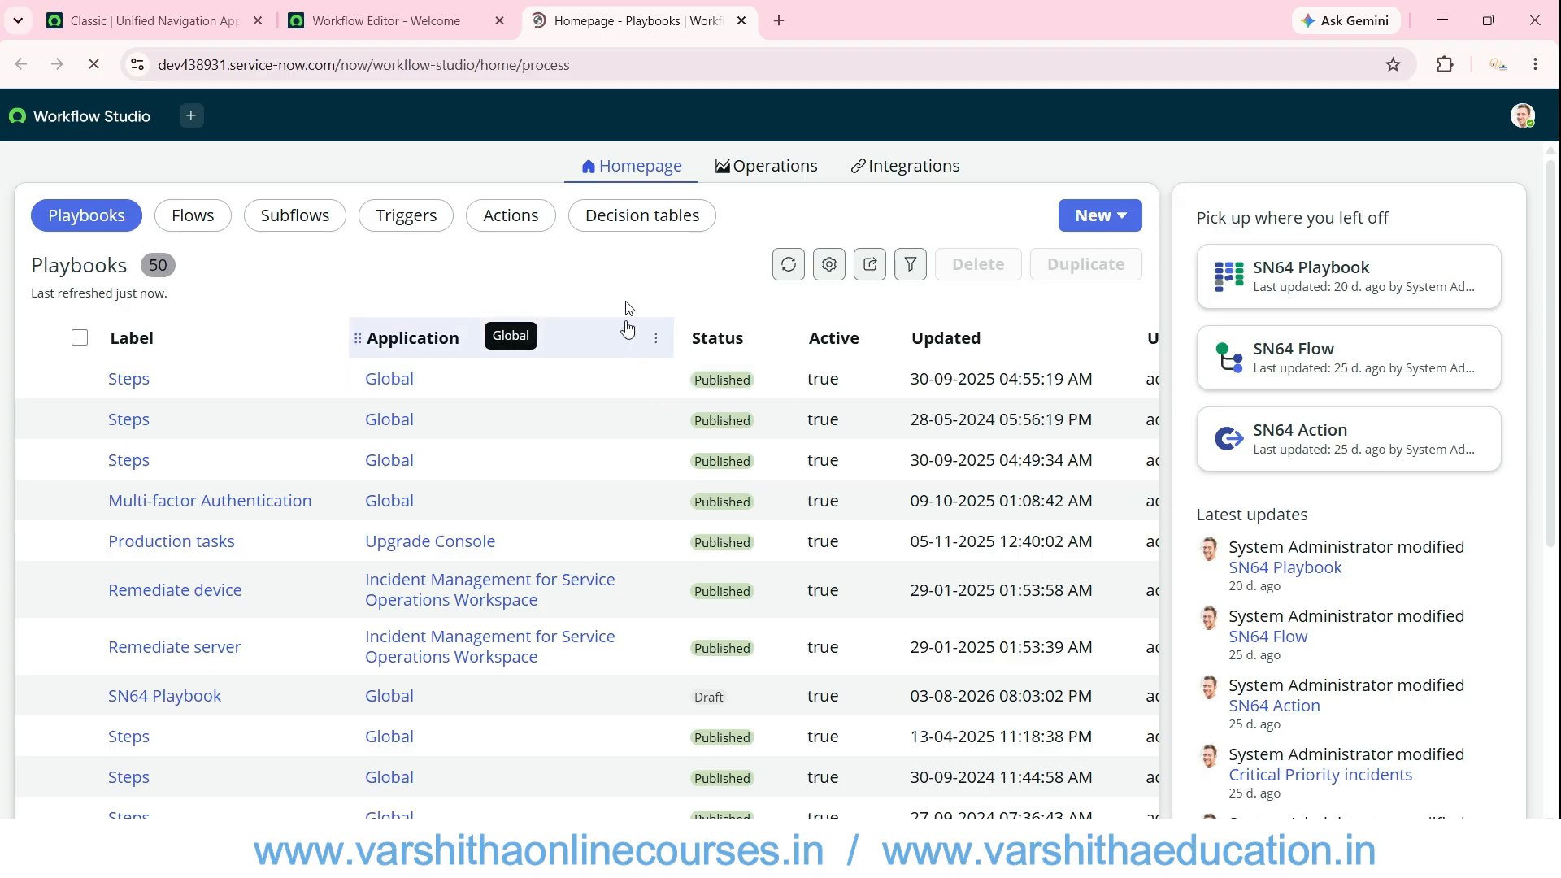
pyautogui.click(742, 22)
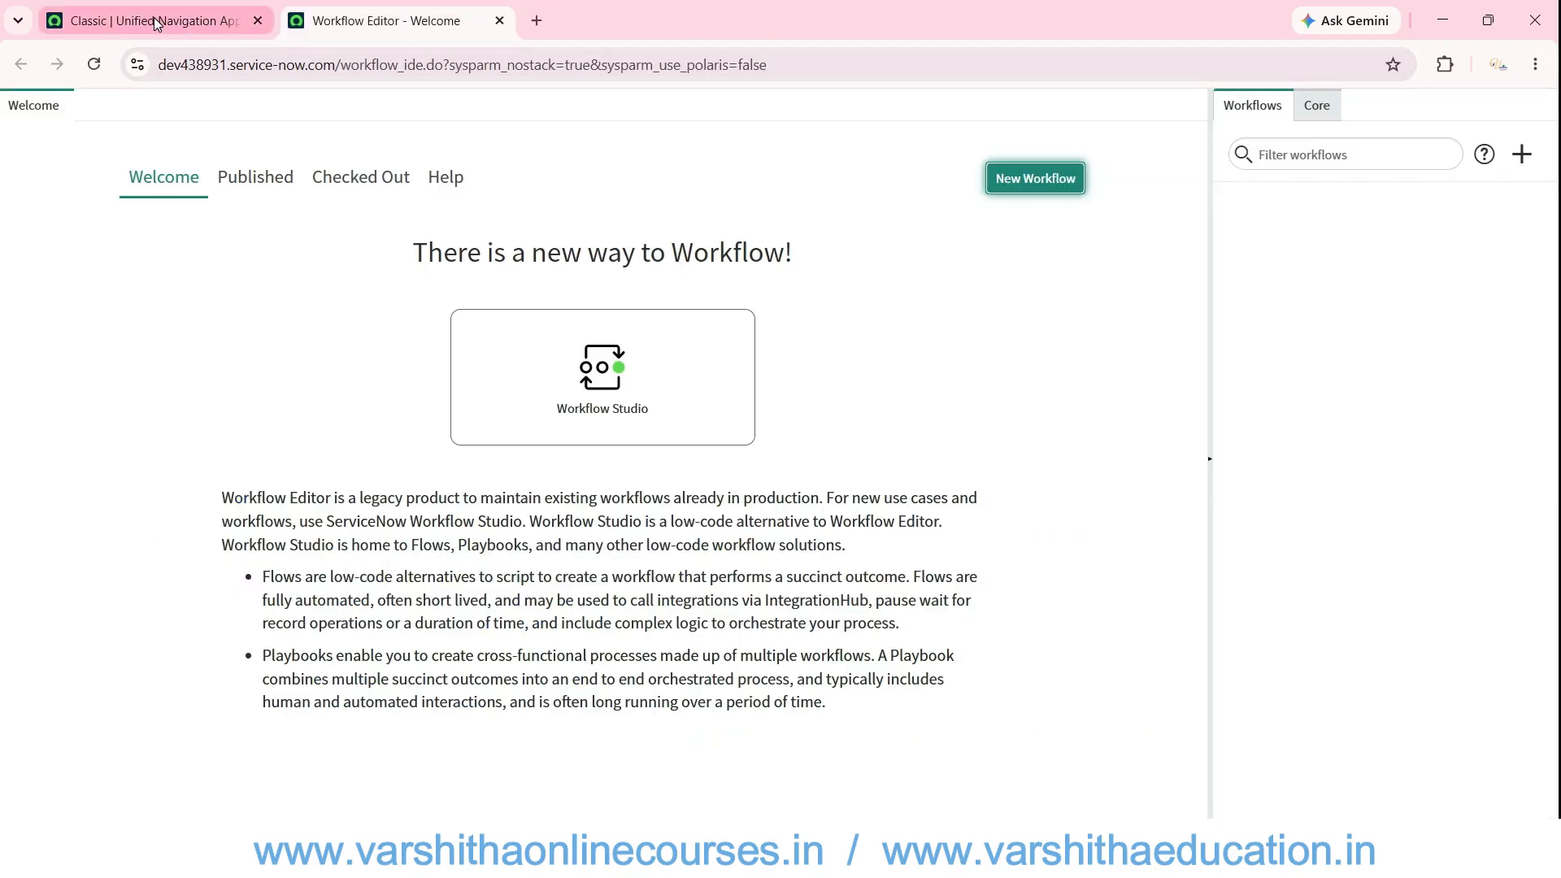
pyautogui.click(213, 20)
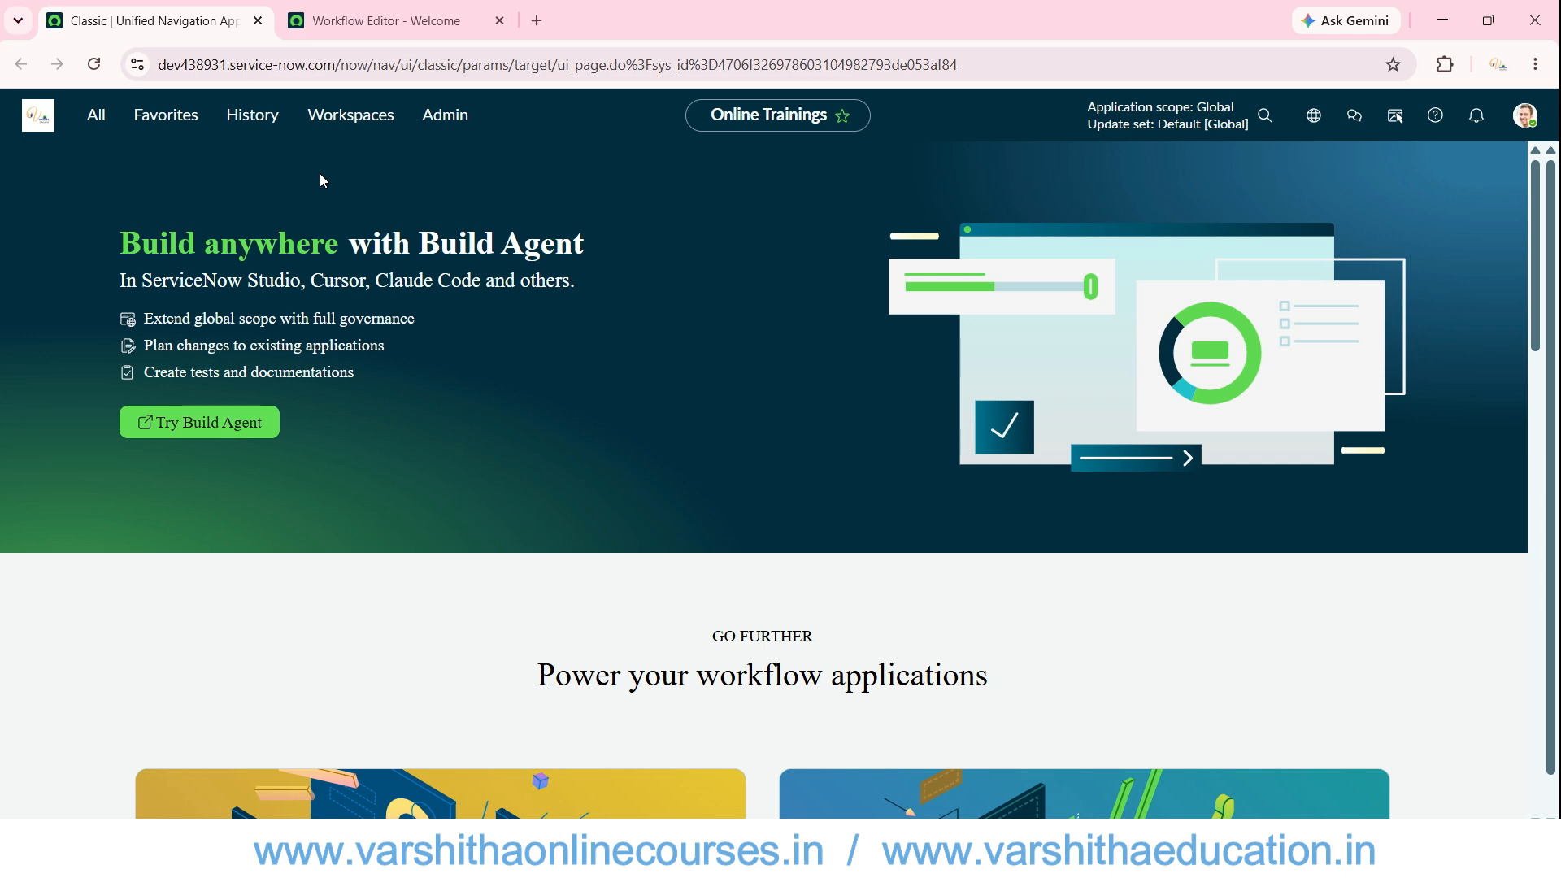
pyautogui.click(326, 6)
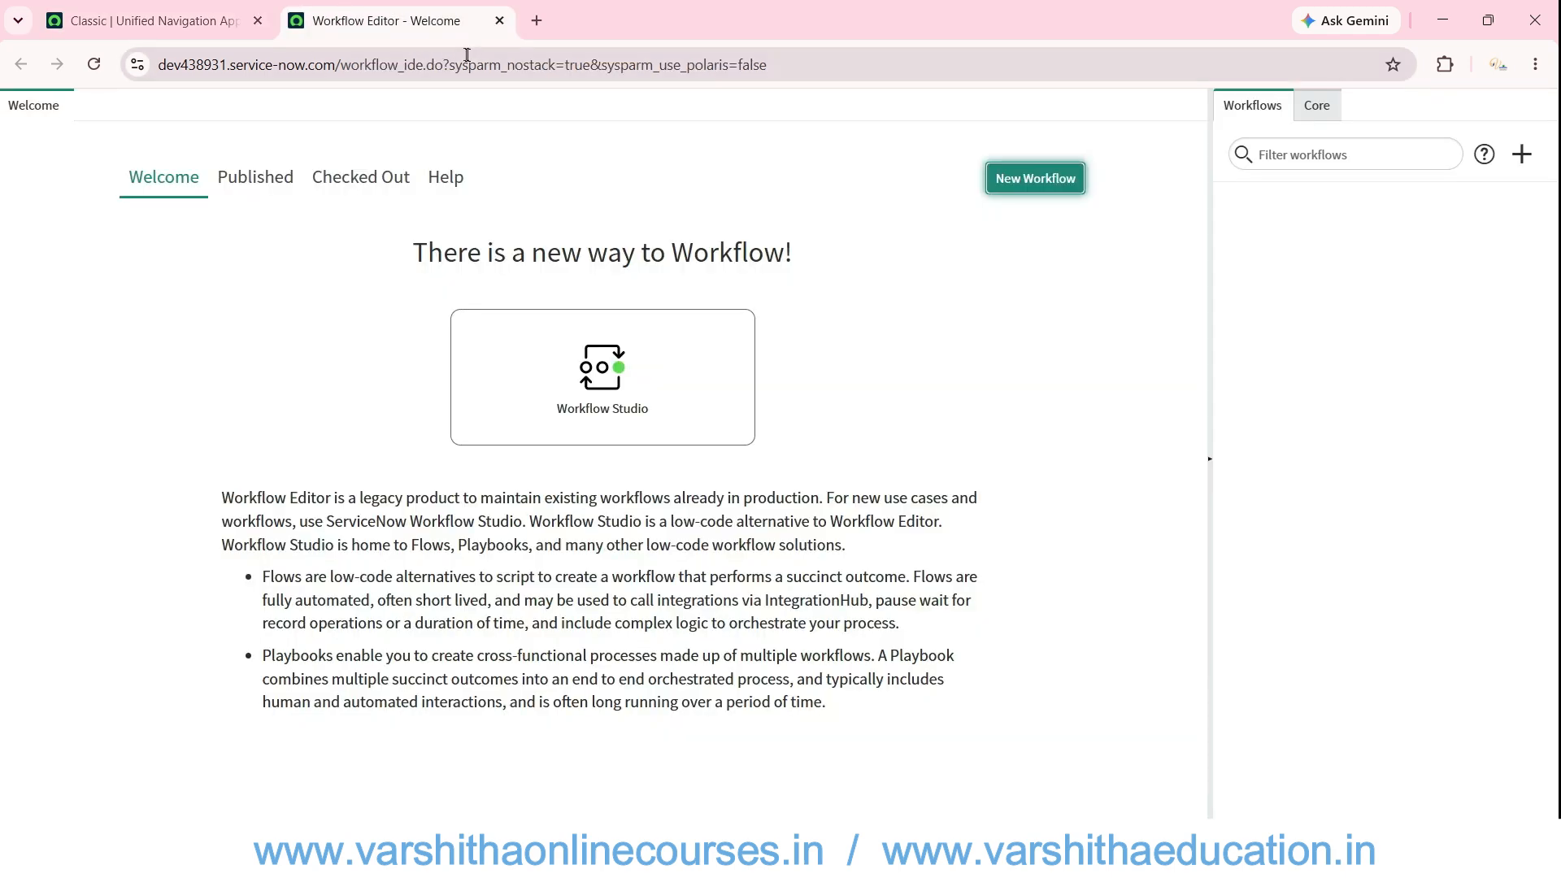
pyautogui.click(500, 21)
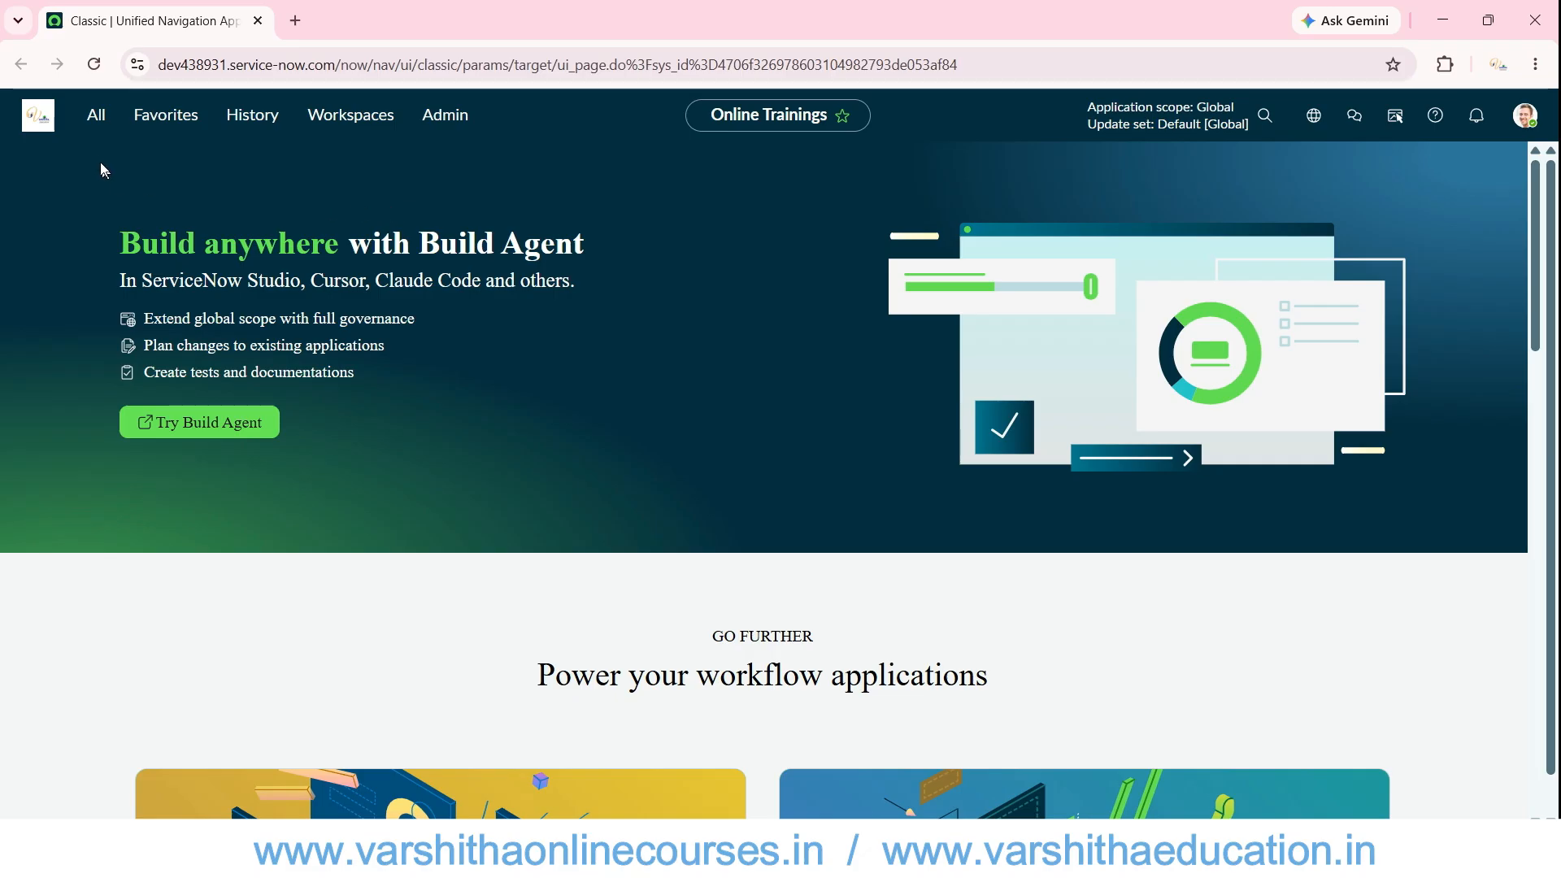
# - Clear the previous filter text in the application navigator and pin the navigator open
pyautogui.click(91, 128)
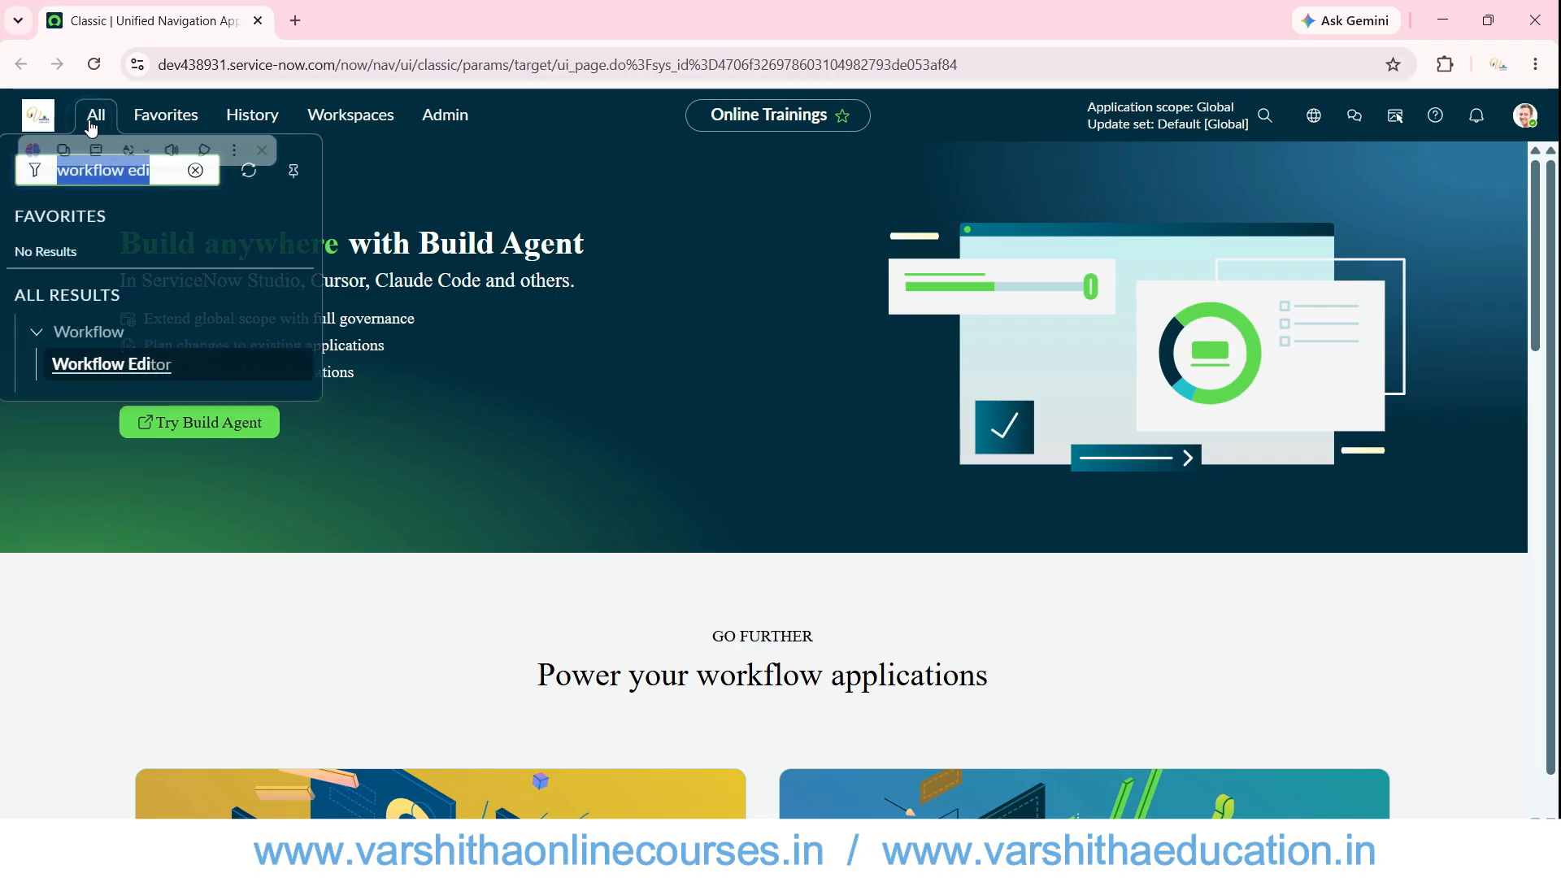
pyautogui.click(195, 171)
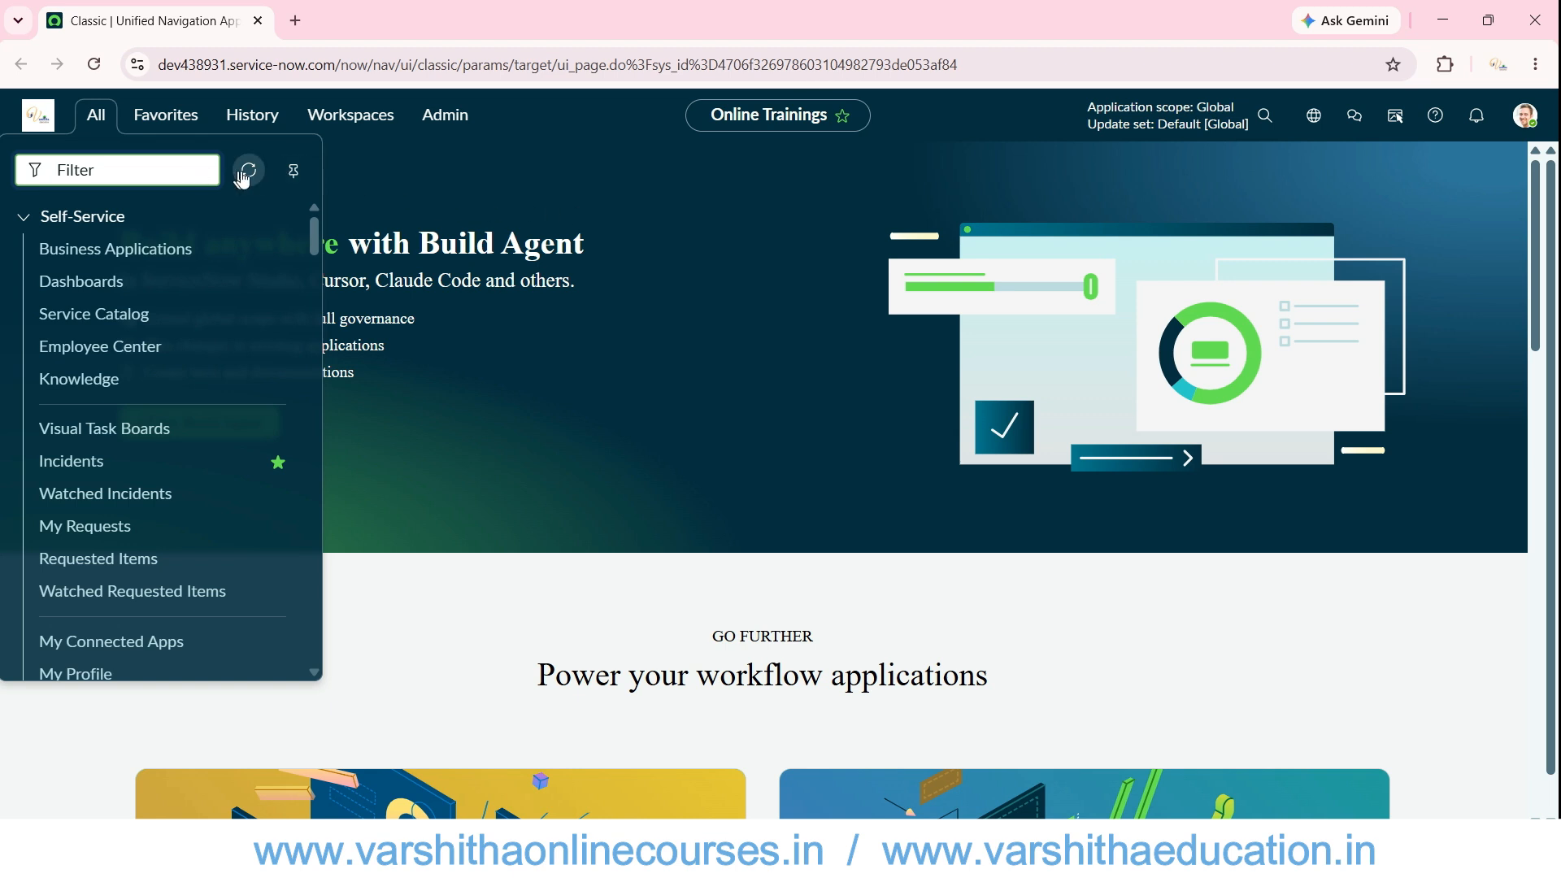
pyautogui.click(294, 170)
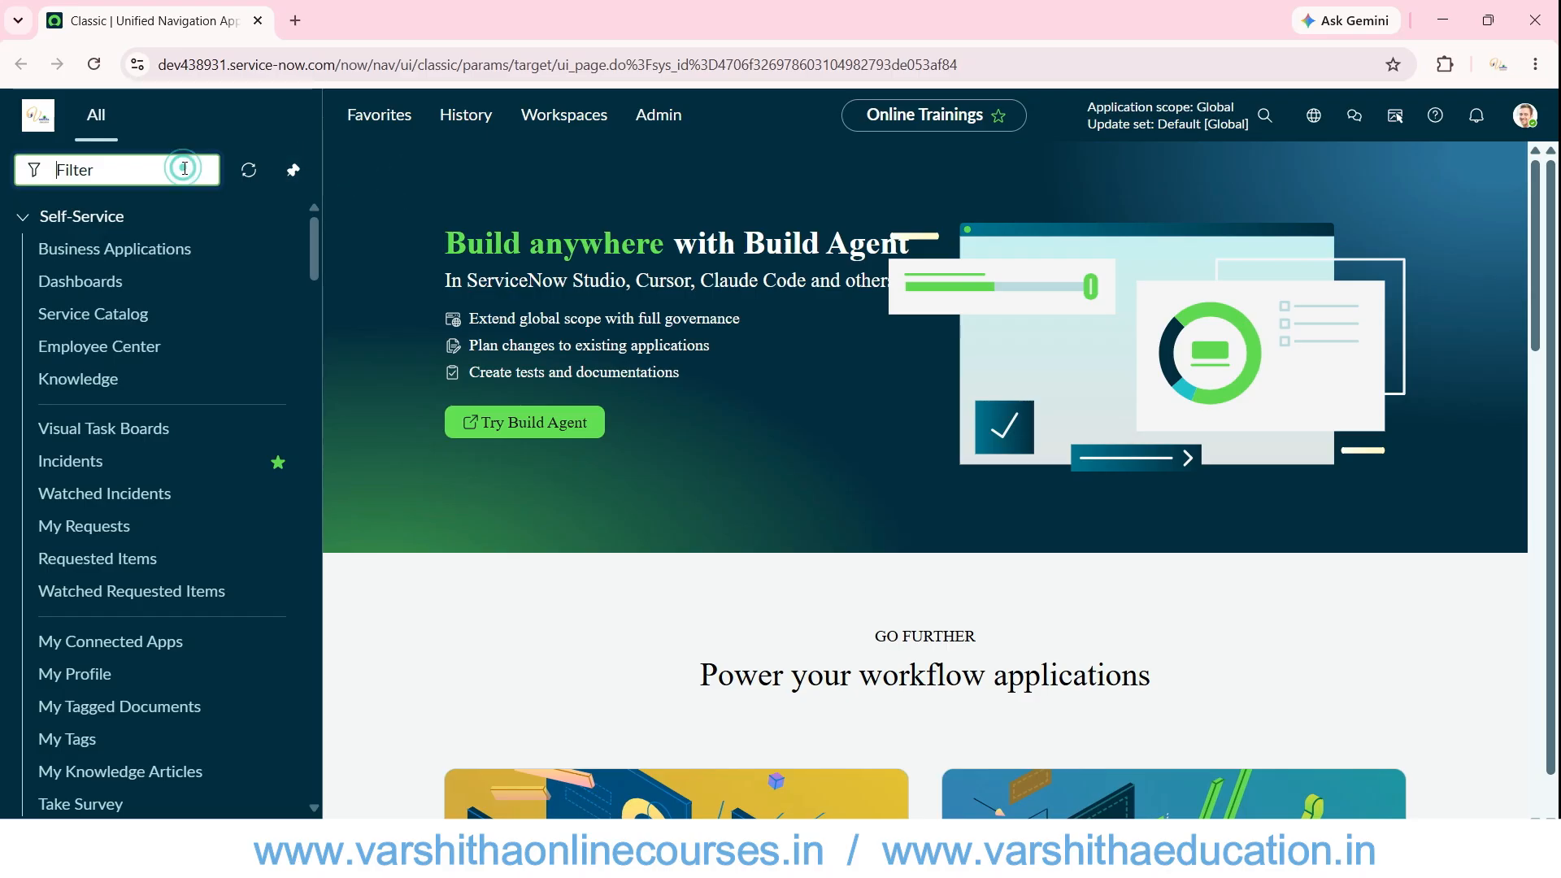
# - Filter the application navigator for "process au", open Flow Designer under Process Automation and dismiss the new version notice
pyautogui.write('fk')
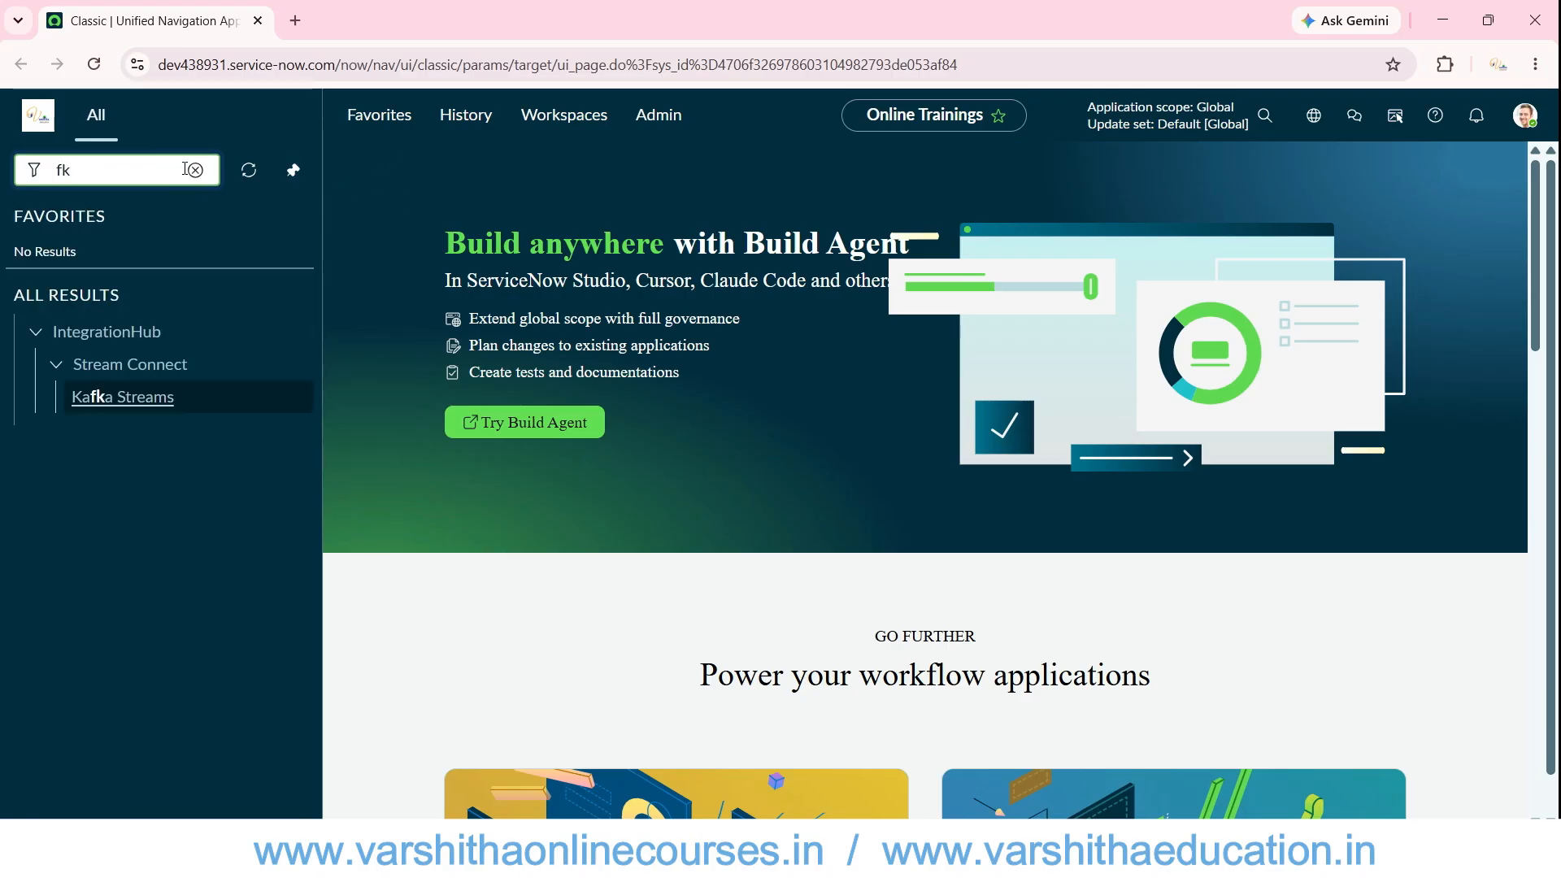
pyautogui.press('BackSpace')
pyautogui.press('BackSpace')
pyautogui.write('pro')
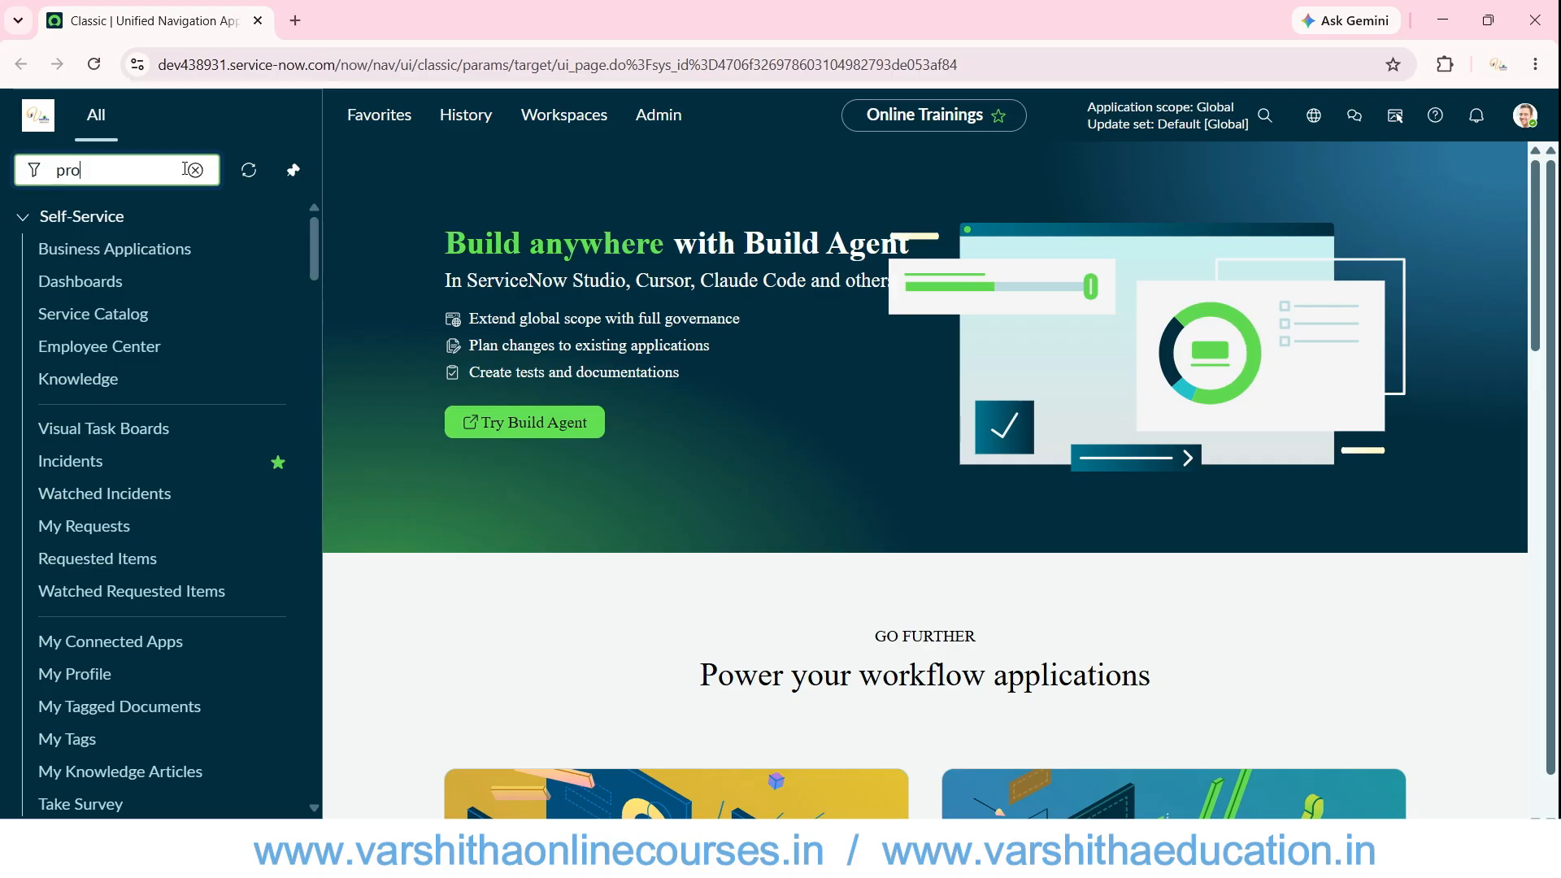
pyautogui.write('cess a')
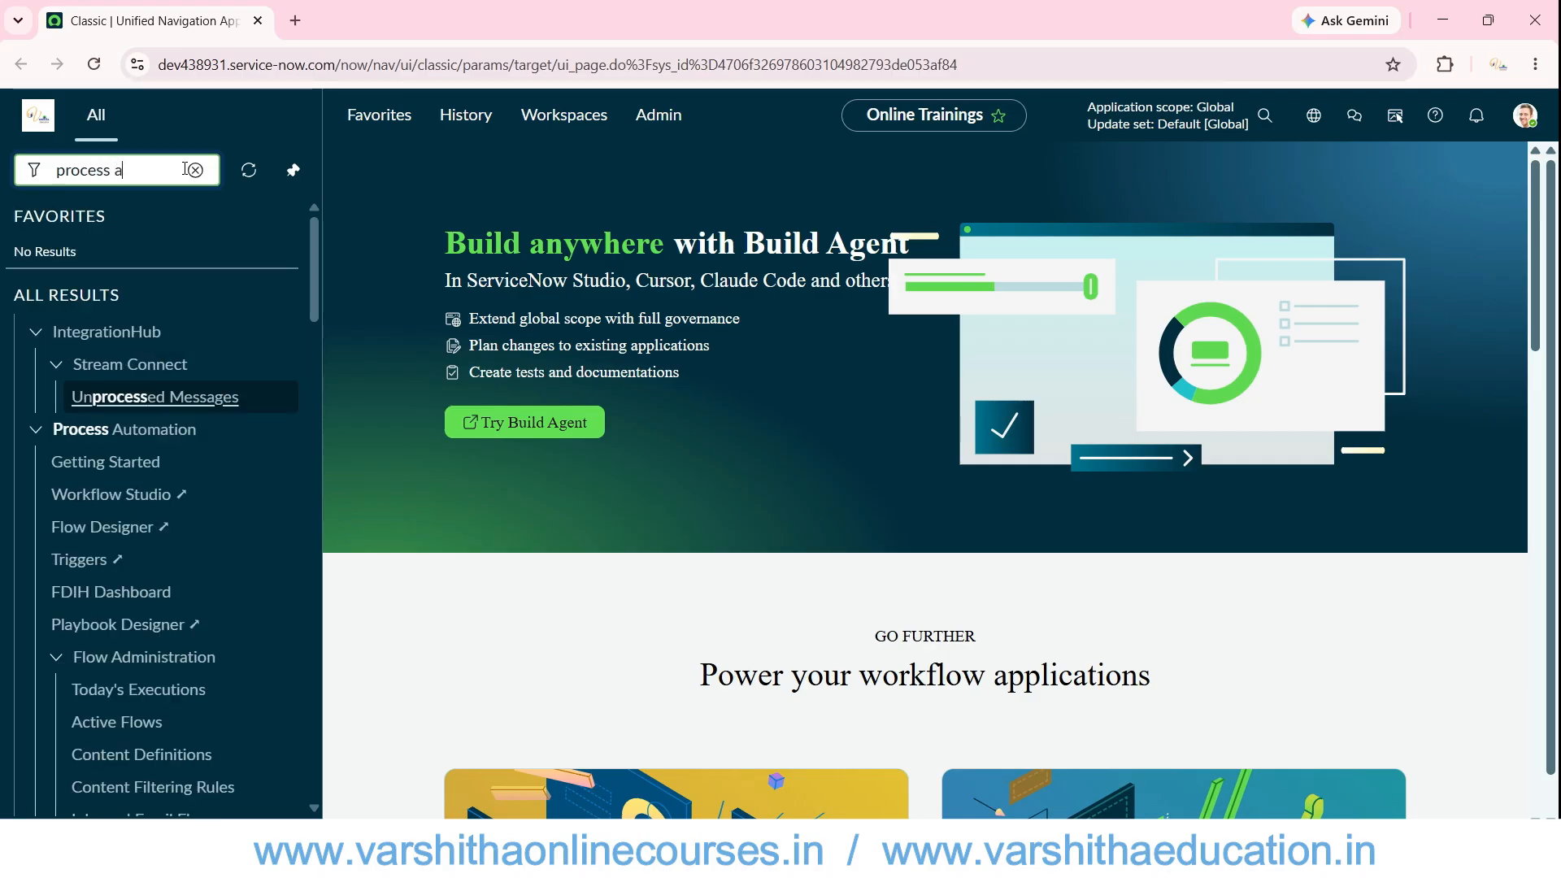
pyautogui.write('u')
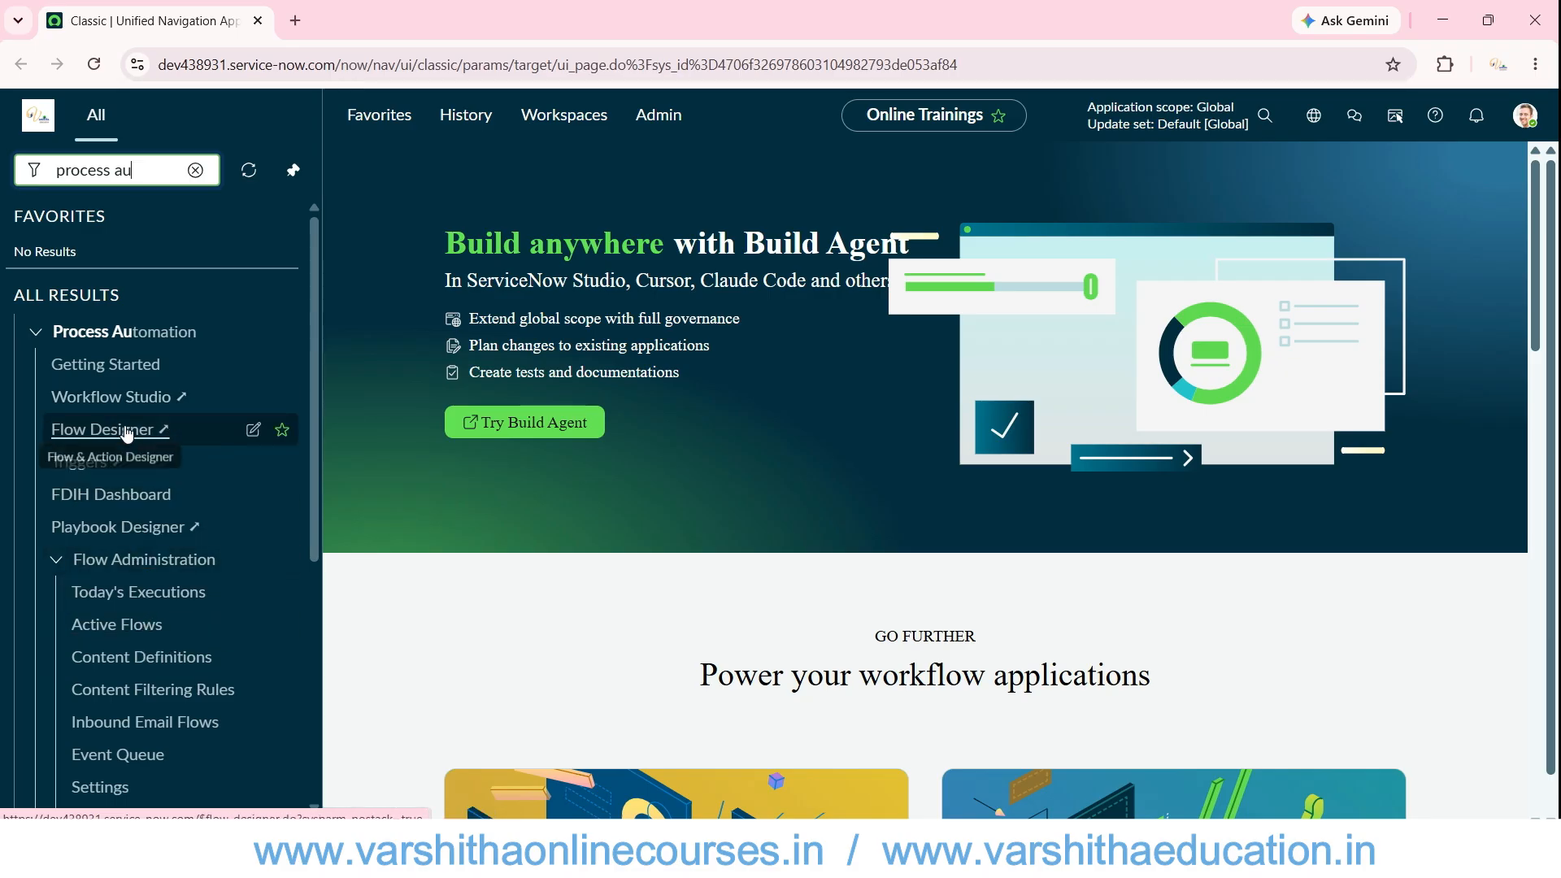
pyautogui.click(123, 437)
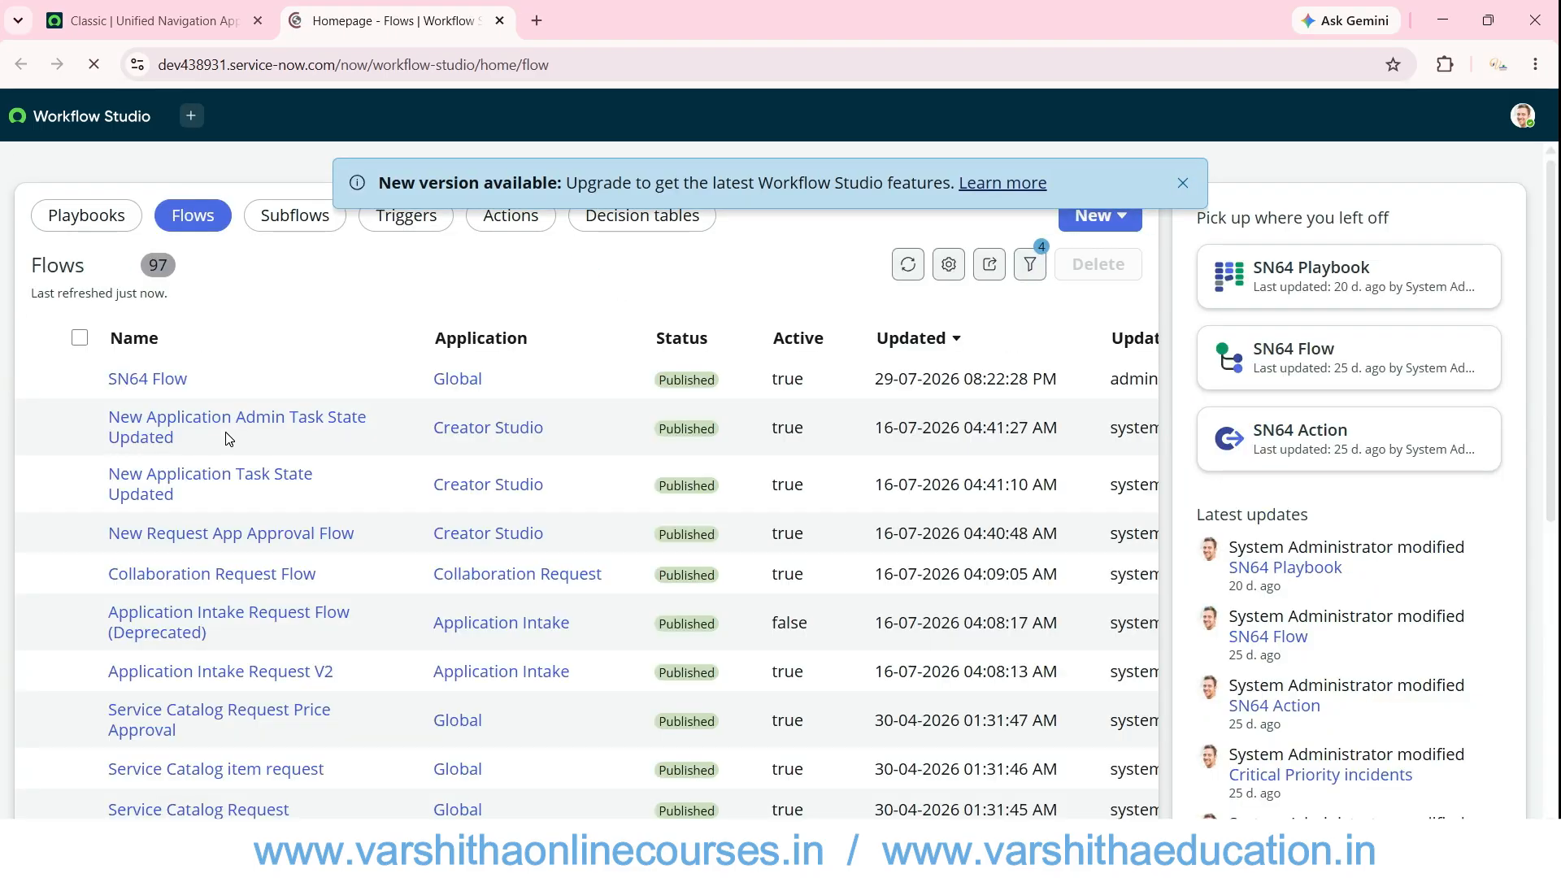
pyautogui.click(1182, 183)
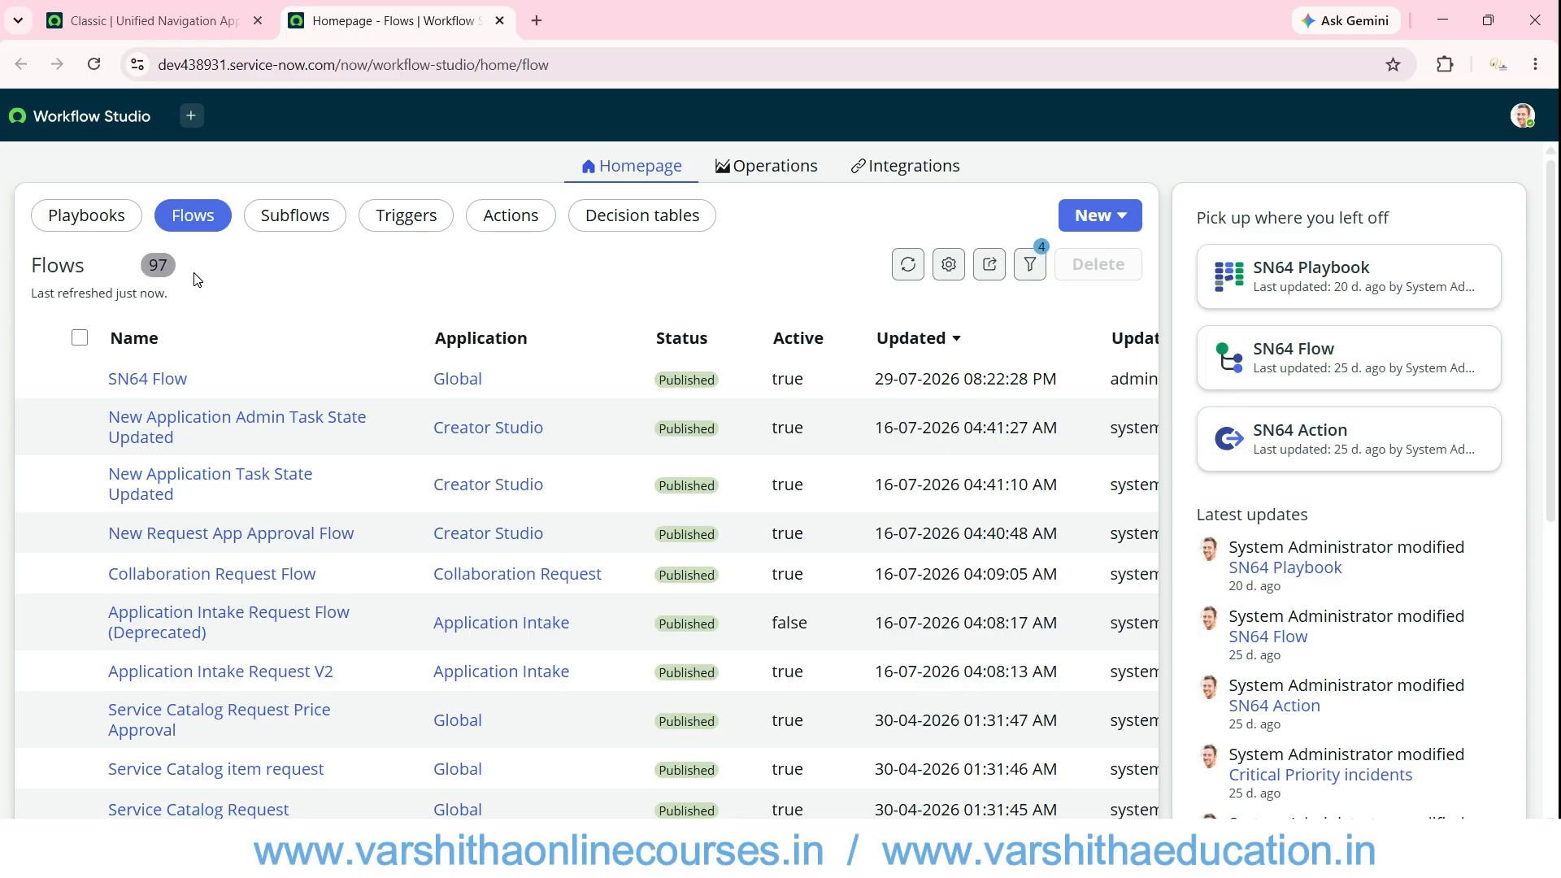
# - Look through the lists of subflows, triggers, actions, decision tables and playbooks, and return to the flows list
pyautogui.click(286, 216)
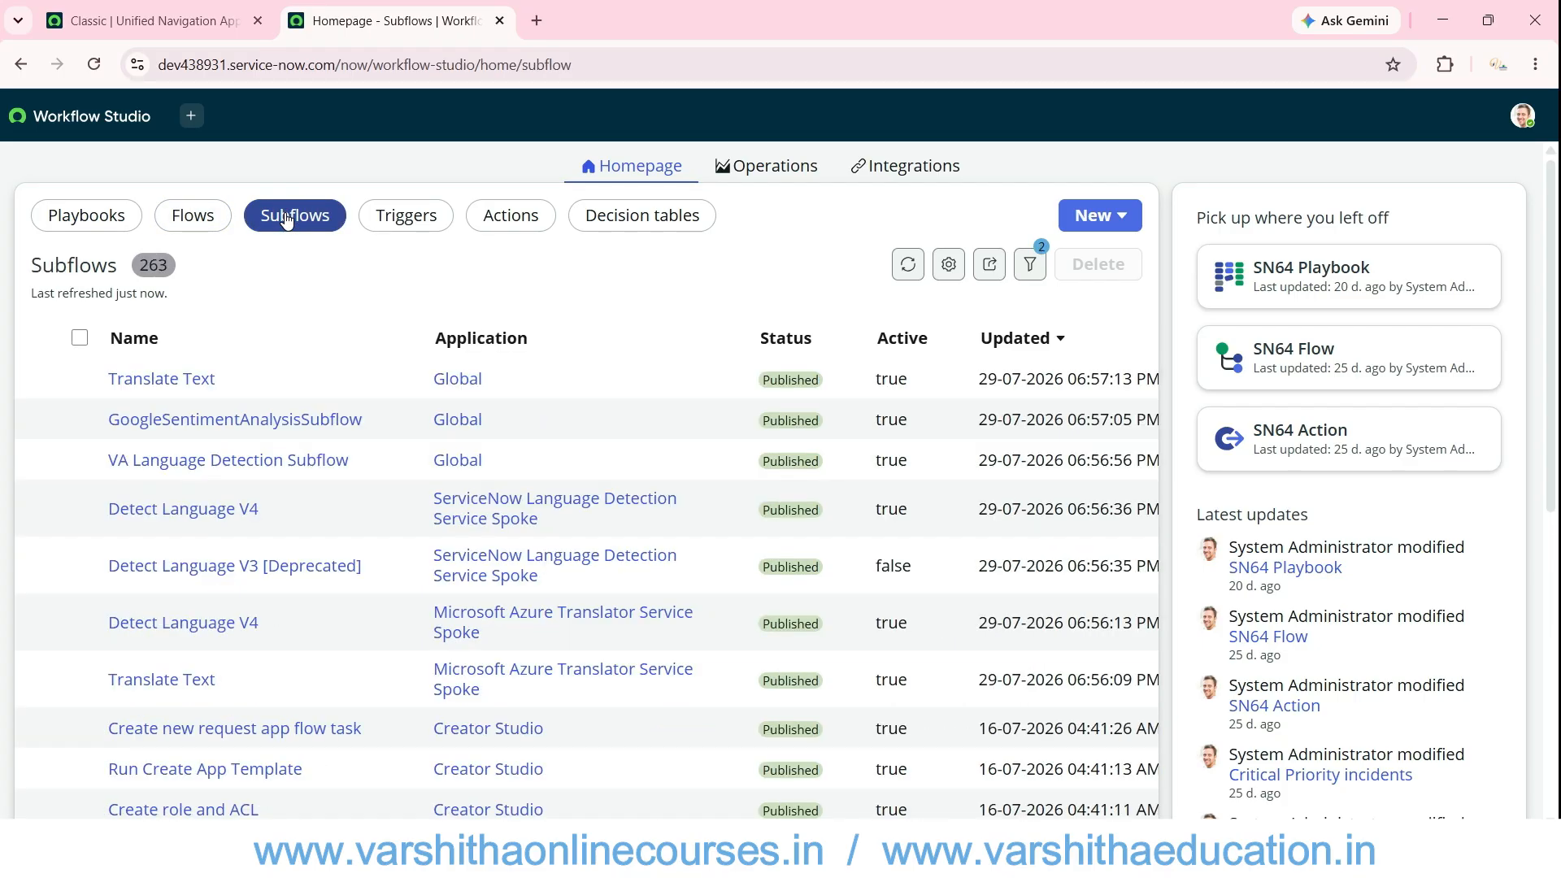
pyautogui.click(378, 221)
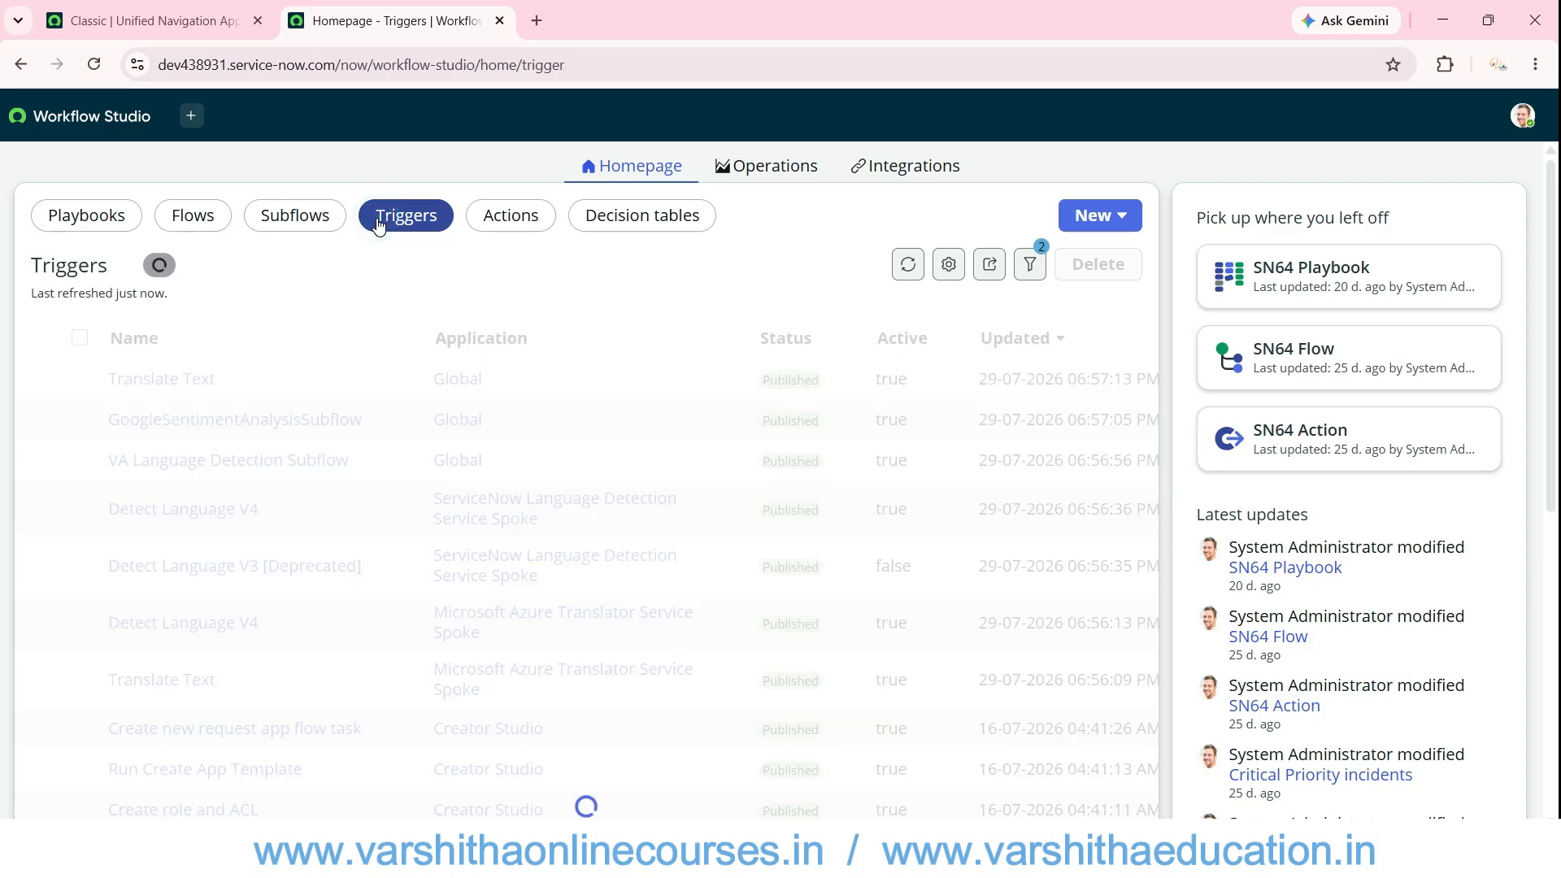
pyautogui.click(496, 222)
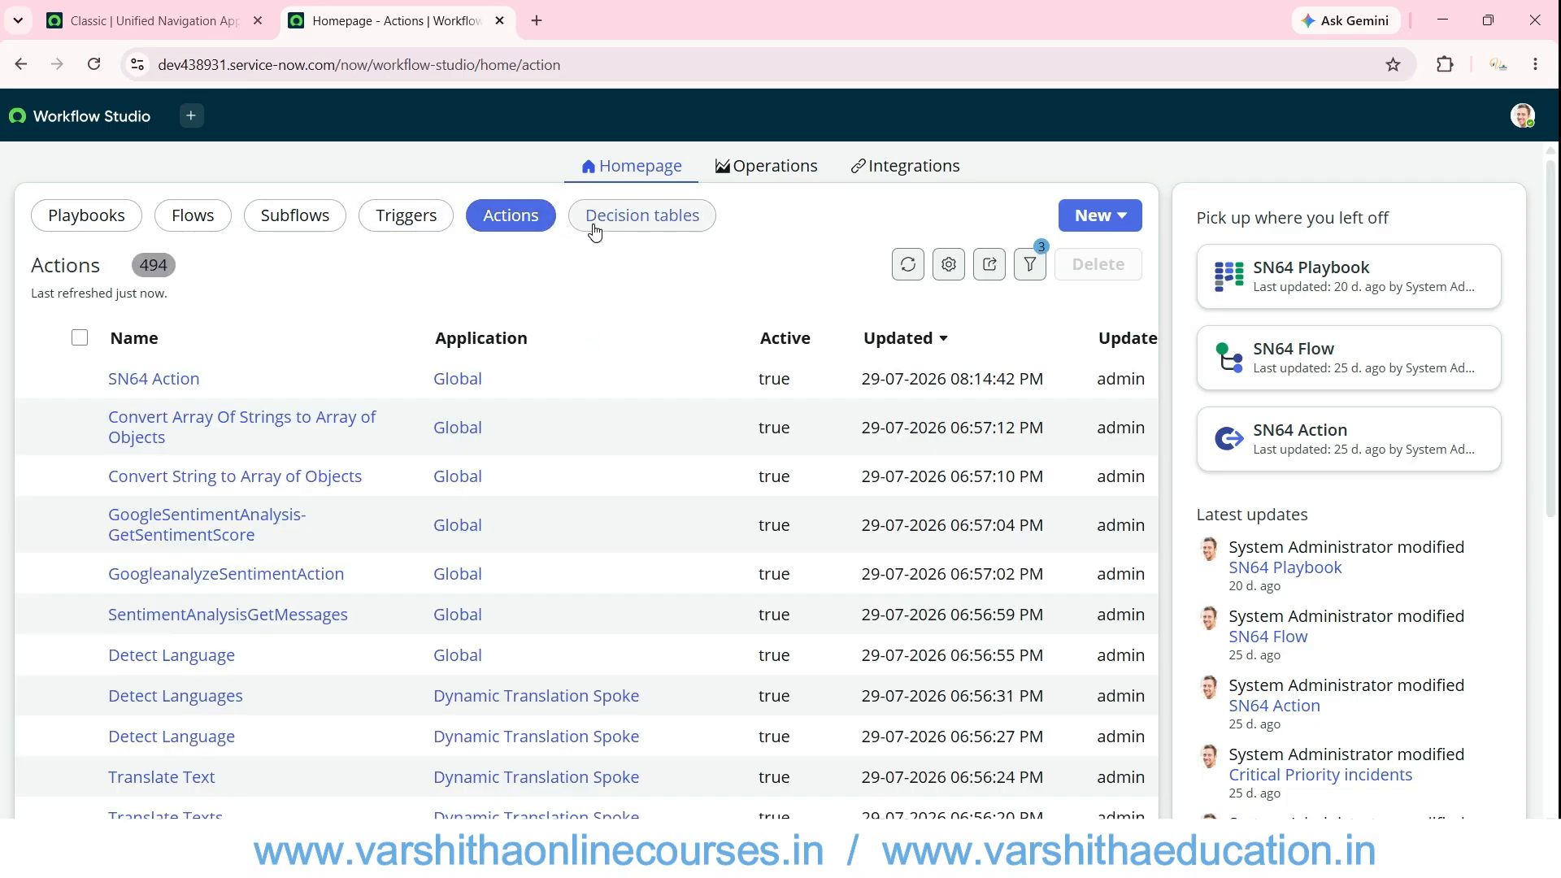
pyautogui.click(593, 227)
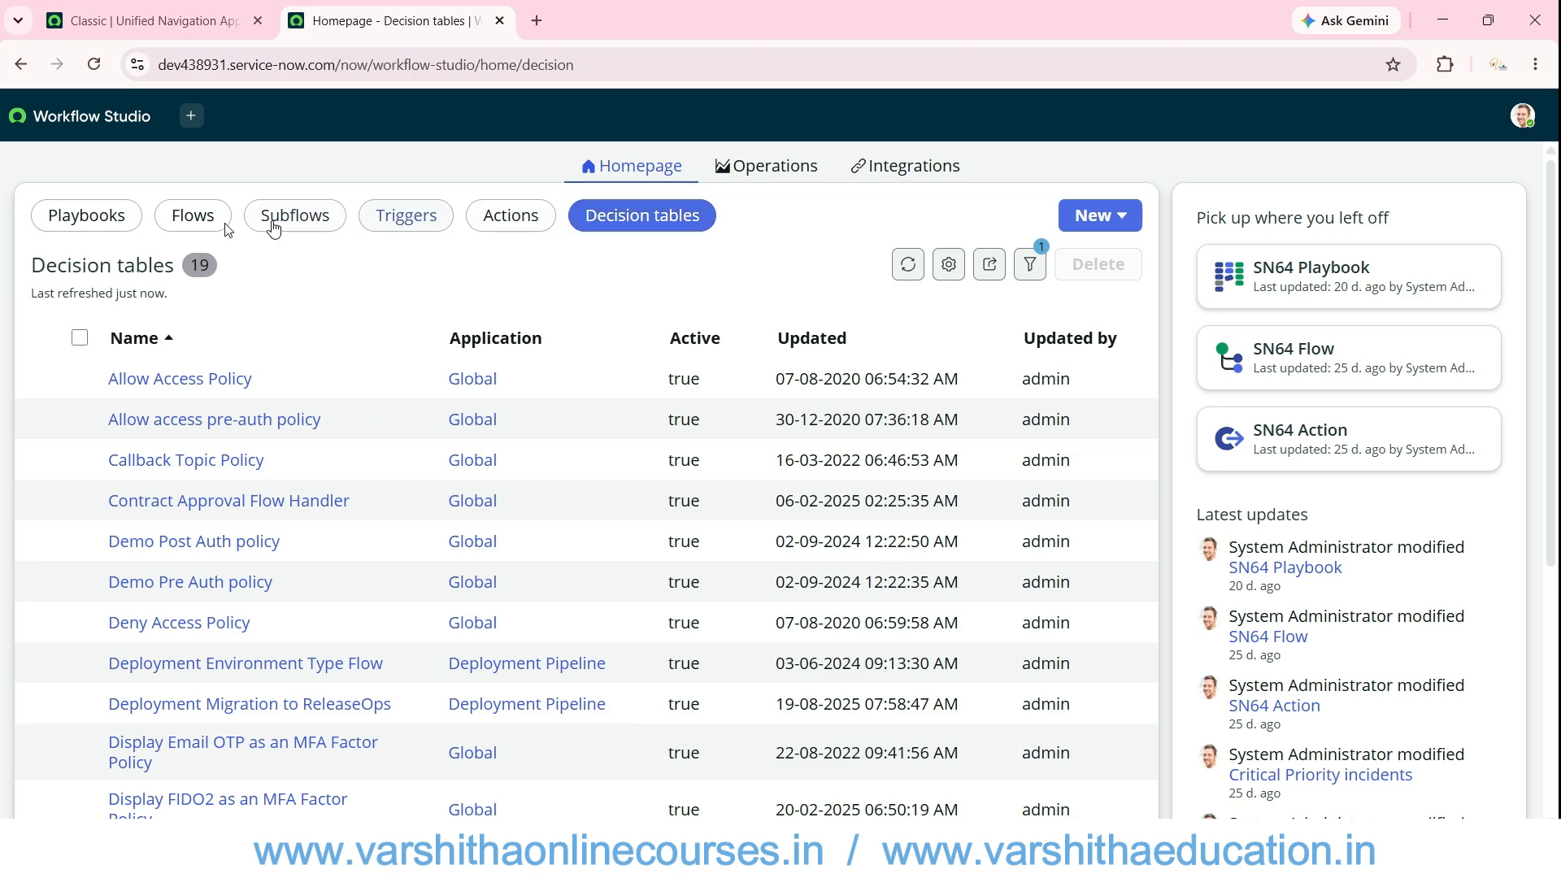
pyautogui.click(88, 218)
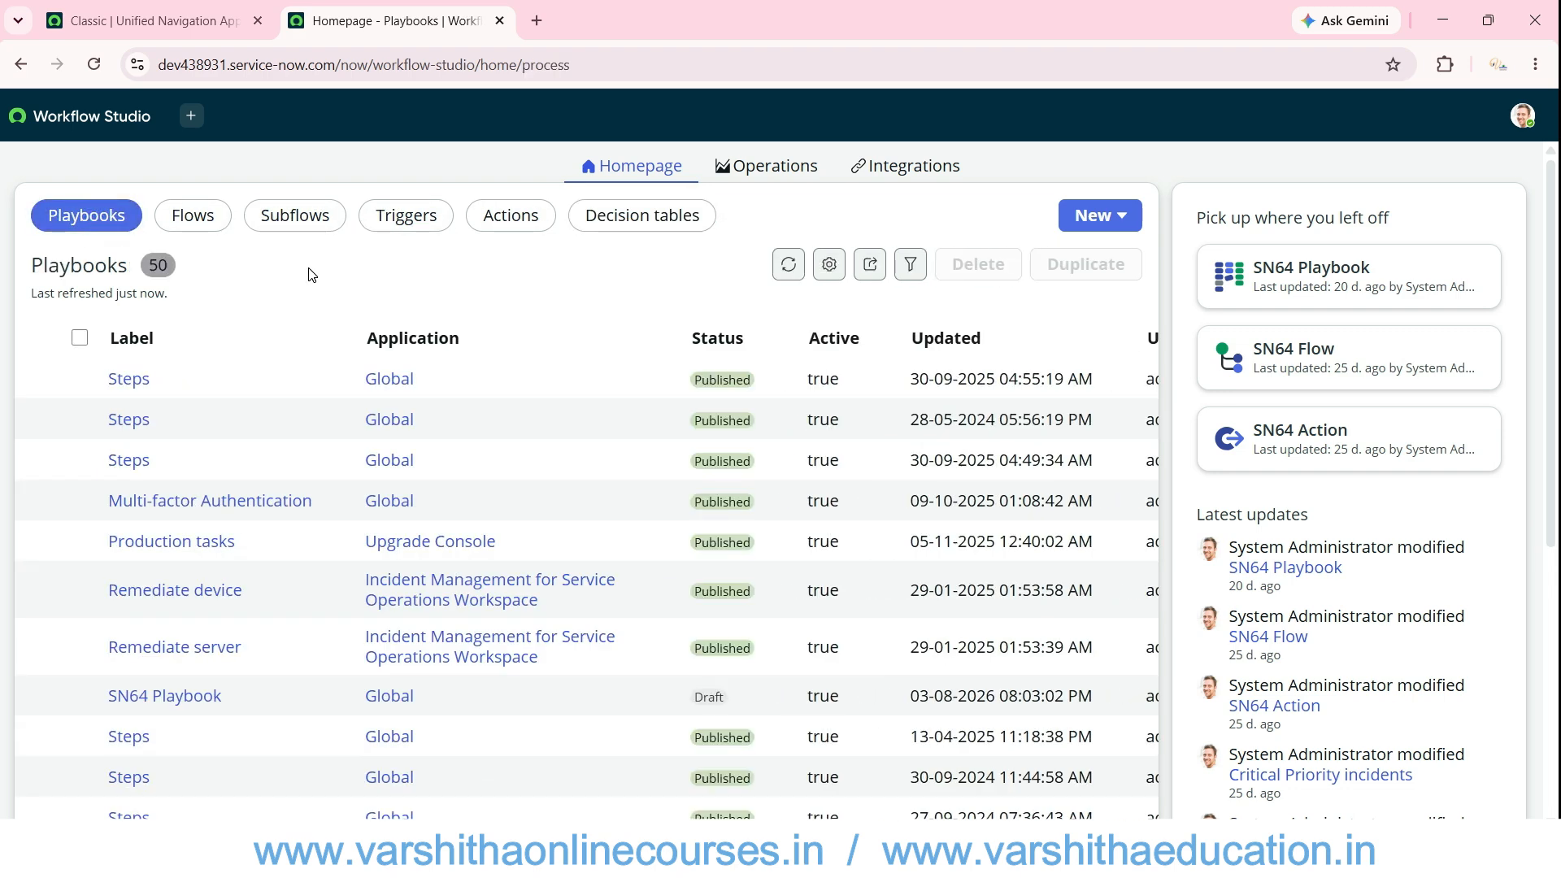
pyautogui.click(193, 216)
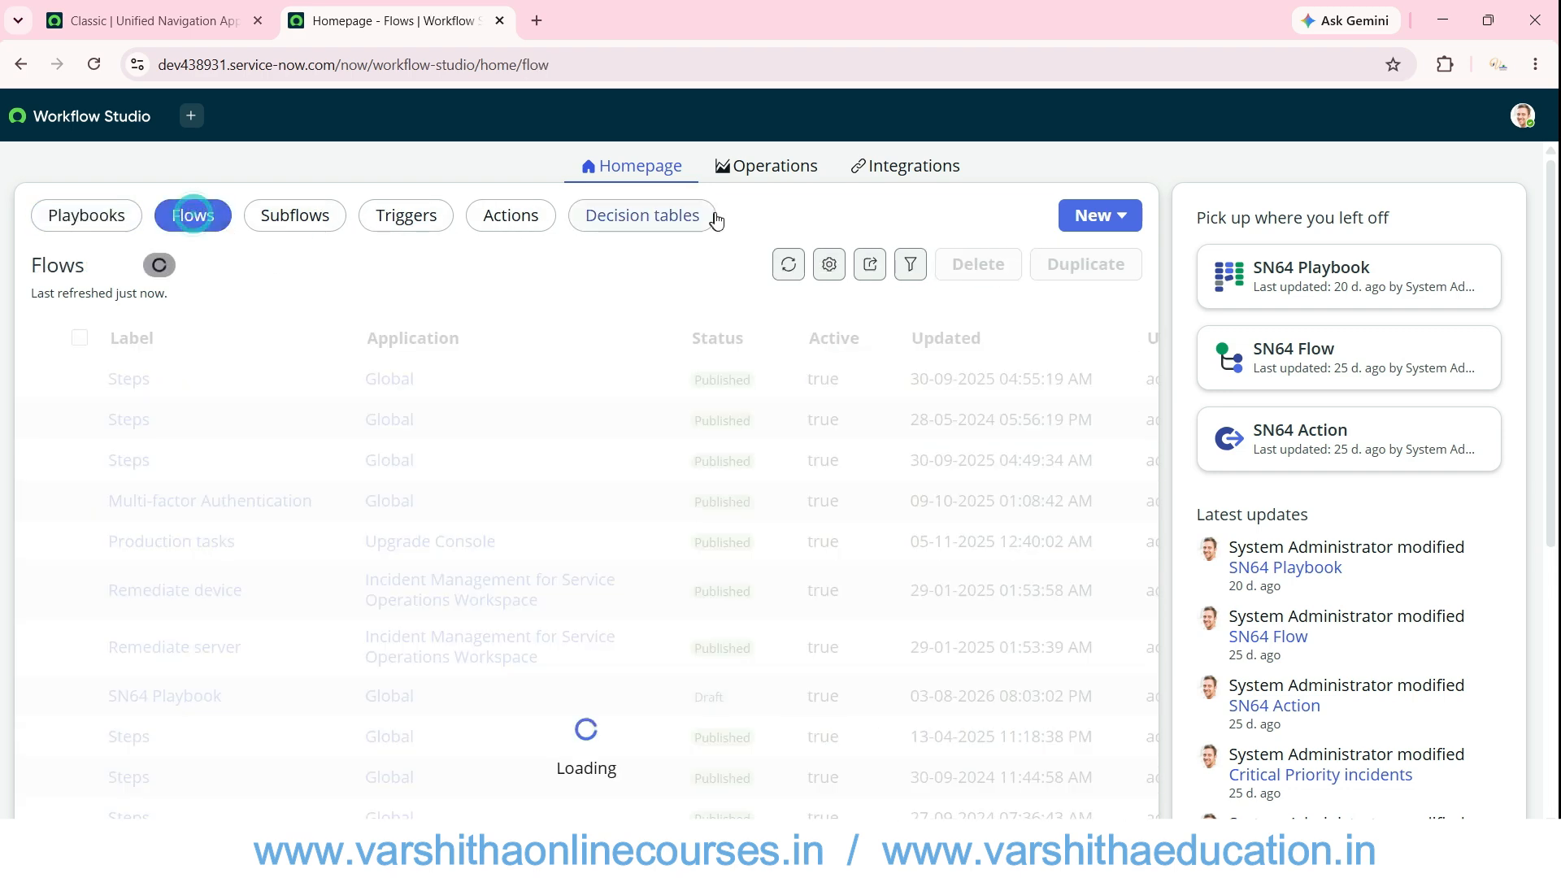
# - Search the integration connections for "jira", switch between inbound and outbound, and review the outbound connections
pyautogui.click(869, 171)
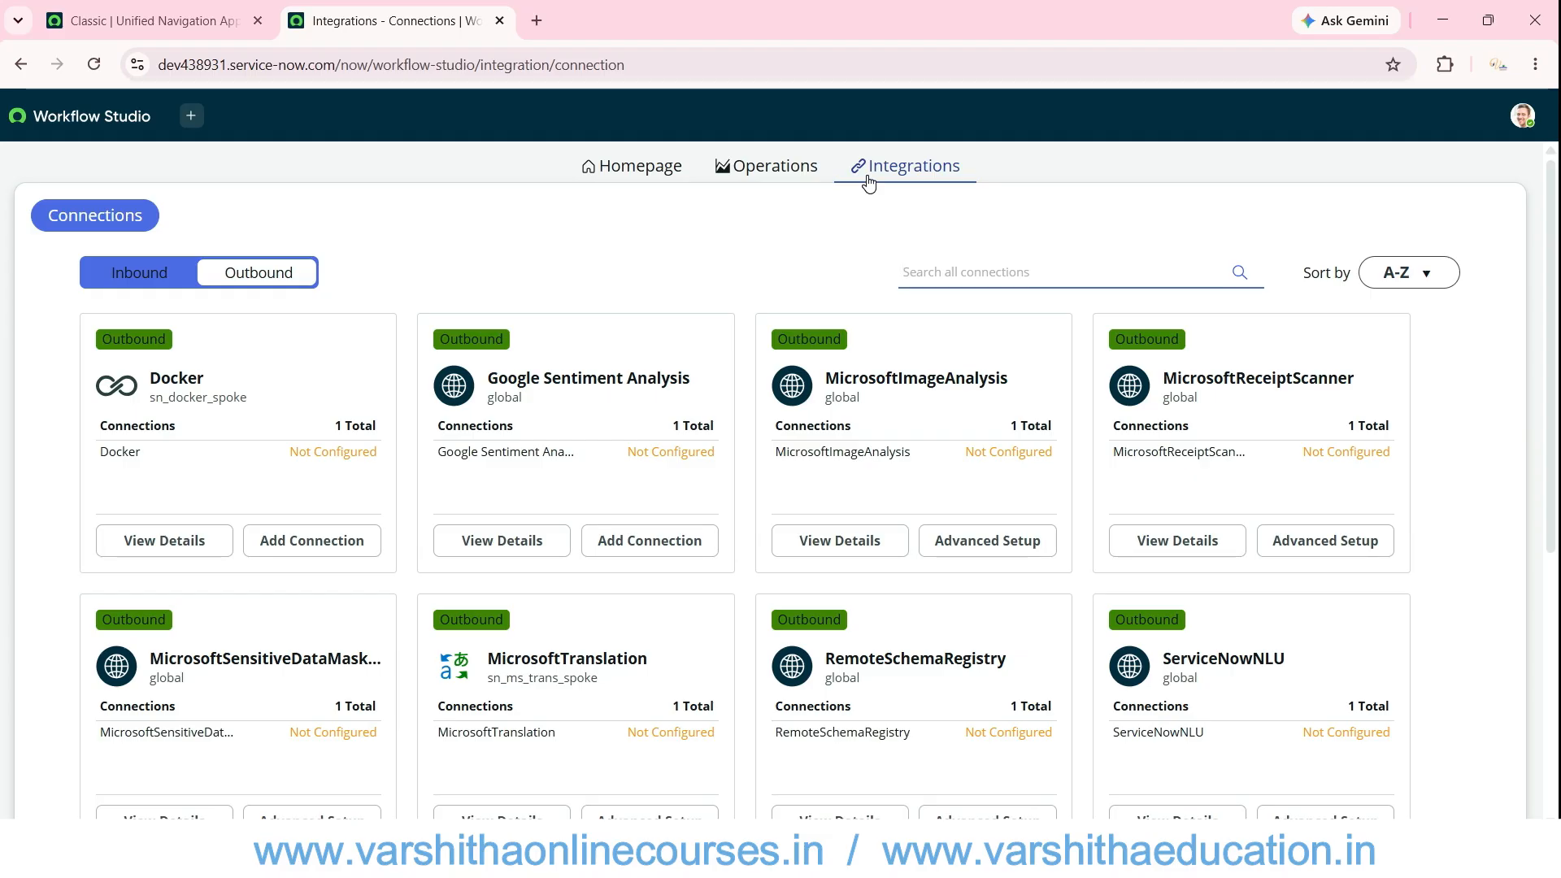
pyautogui.write('jira')
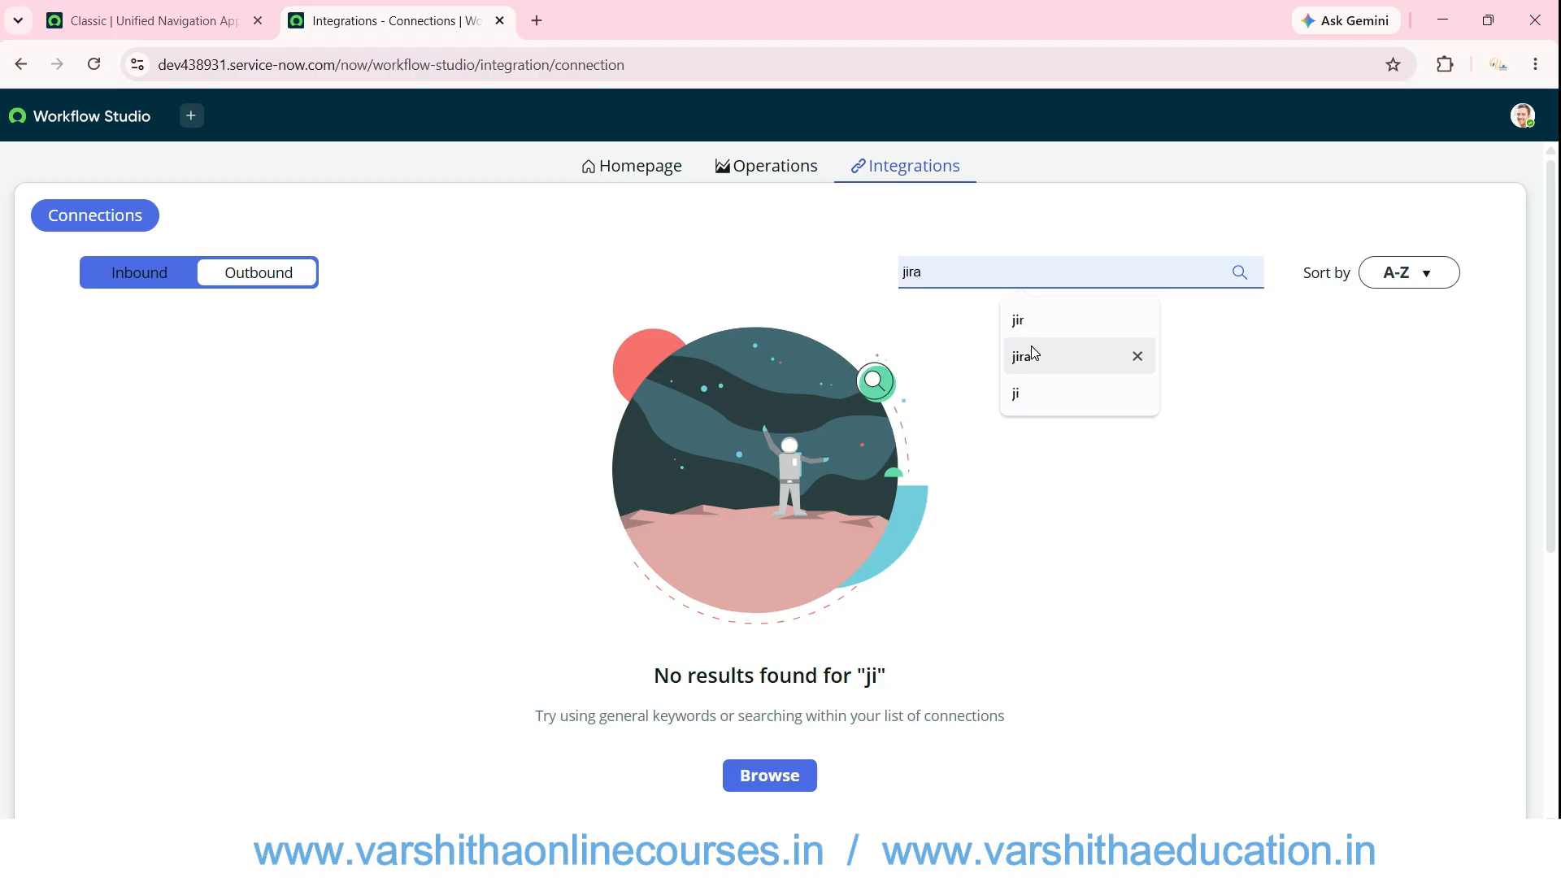
pyautogui.click(1031, 351)
pyautogui.click(134, 272)
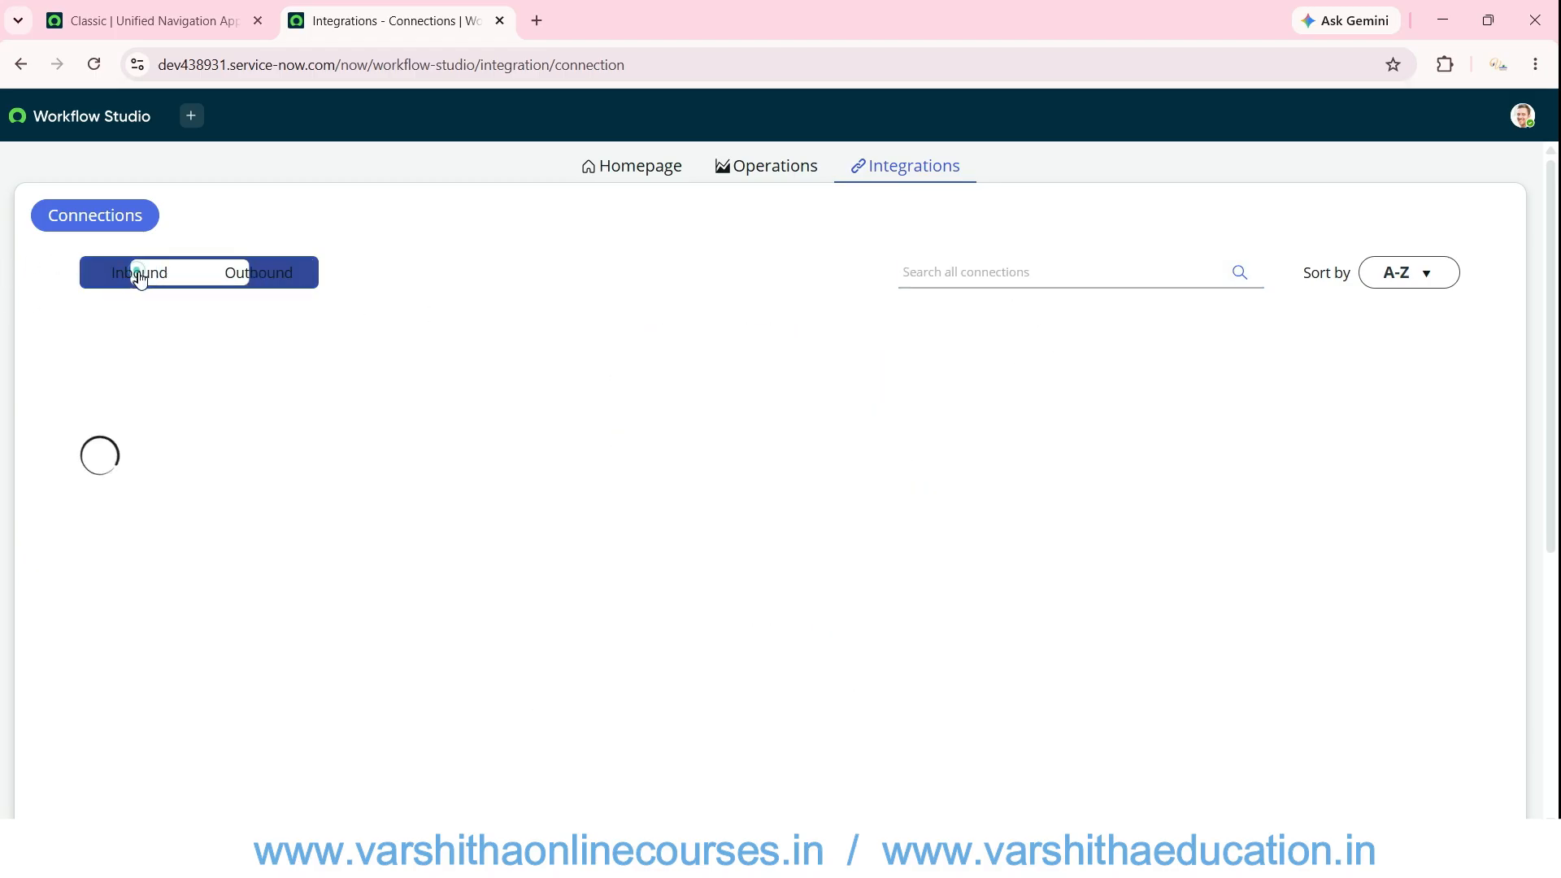
pyautogui.click(231, 274)
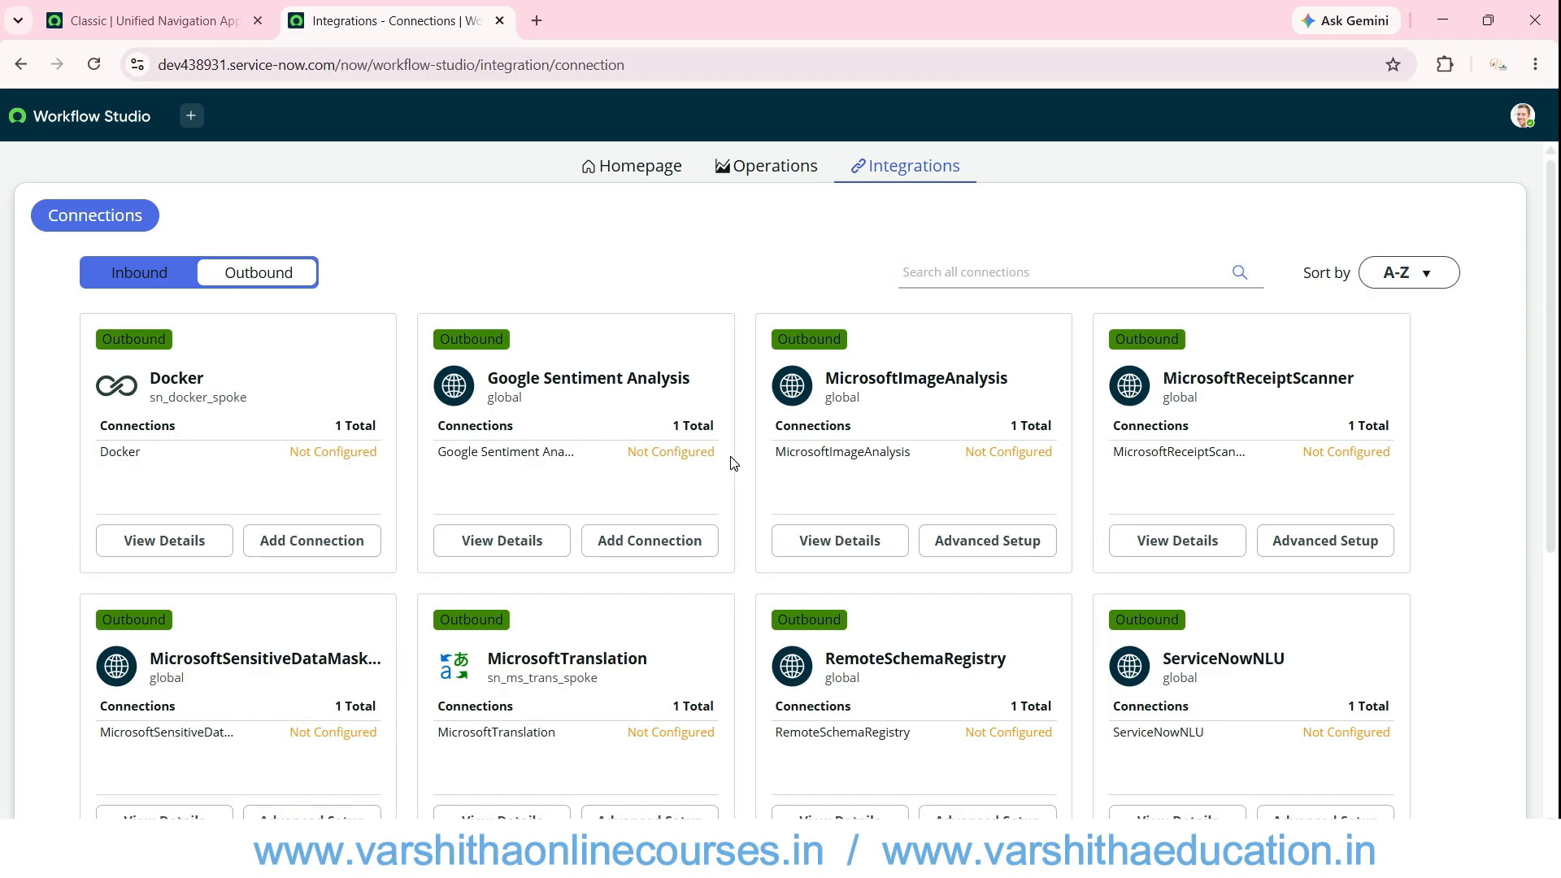
pyautogui.scroll(-5, 613, 441)
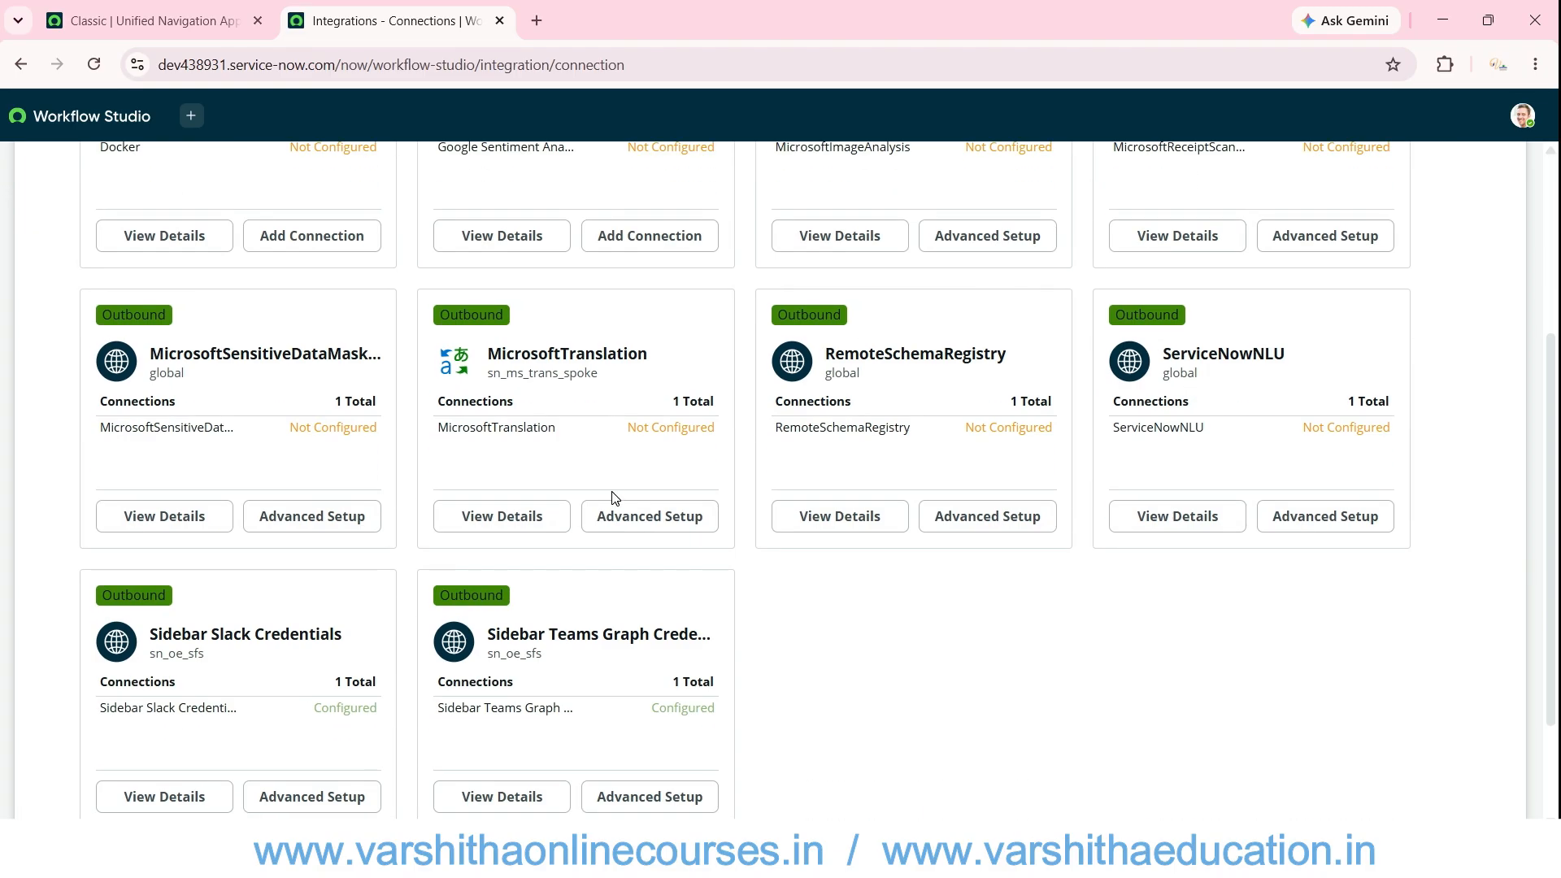
pyautogui.scroll(5, 613, 497)
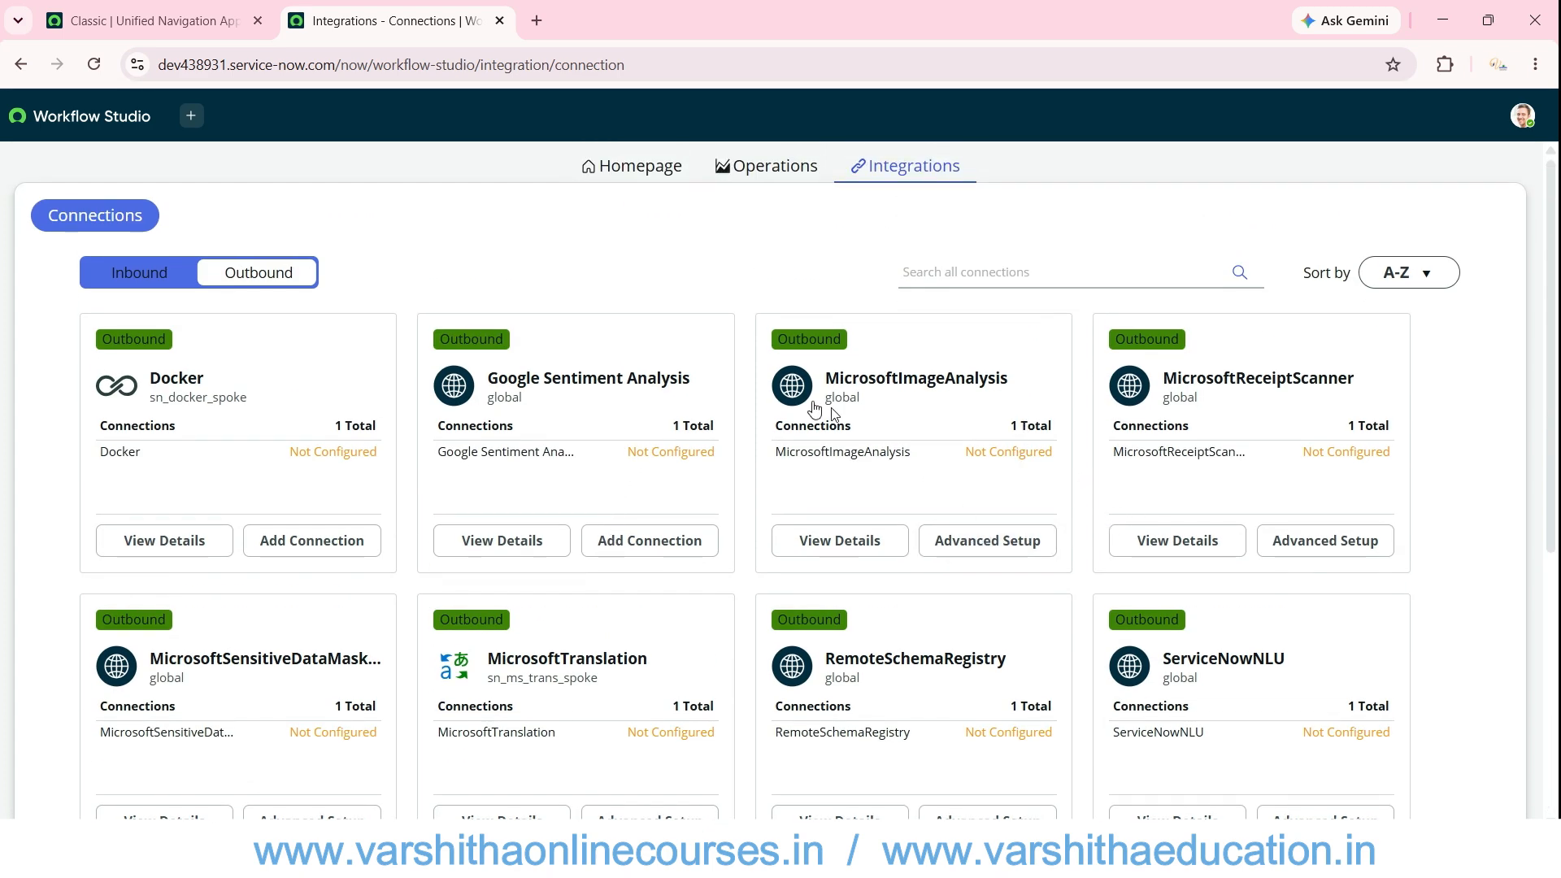
# - Open the form for adding a Docker connection, examine its connection and credential fields, and cancel it
pyautogui.click(314, 540)
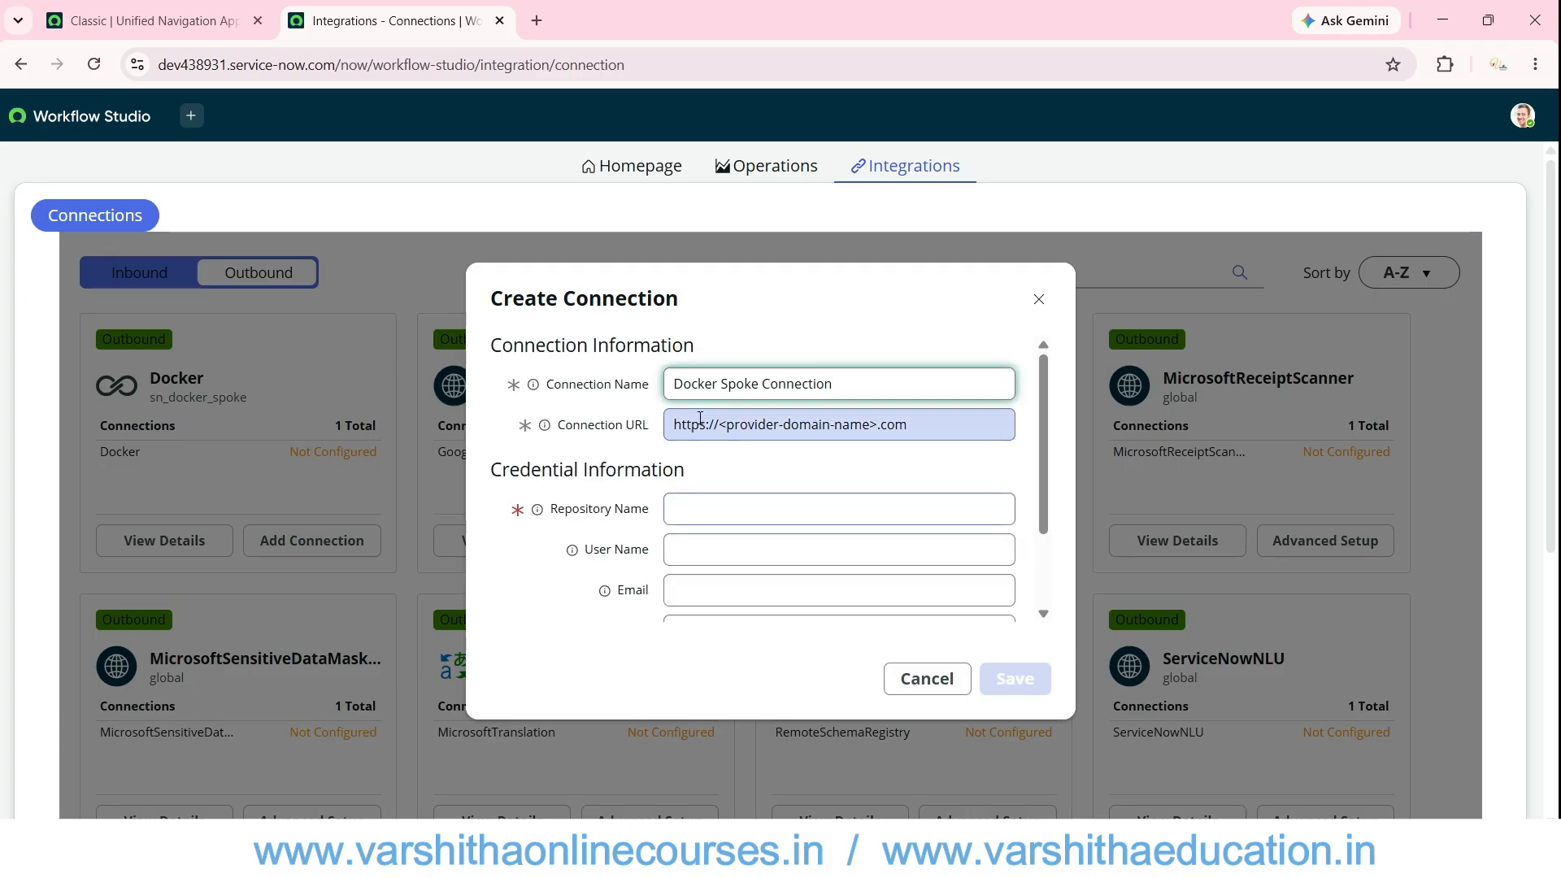
pyautogui.click(678, 550)
pyautogui.click(674, 591)
pyautogui.scroll(-2, 679, 594)
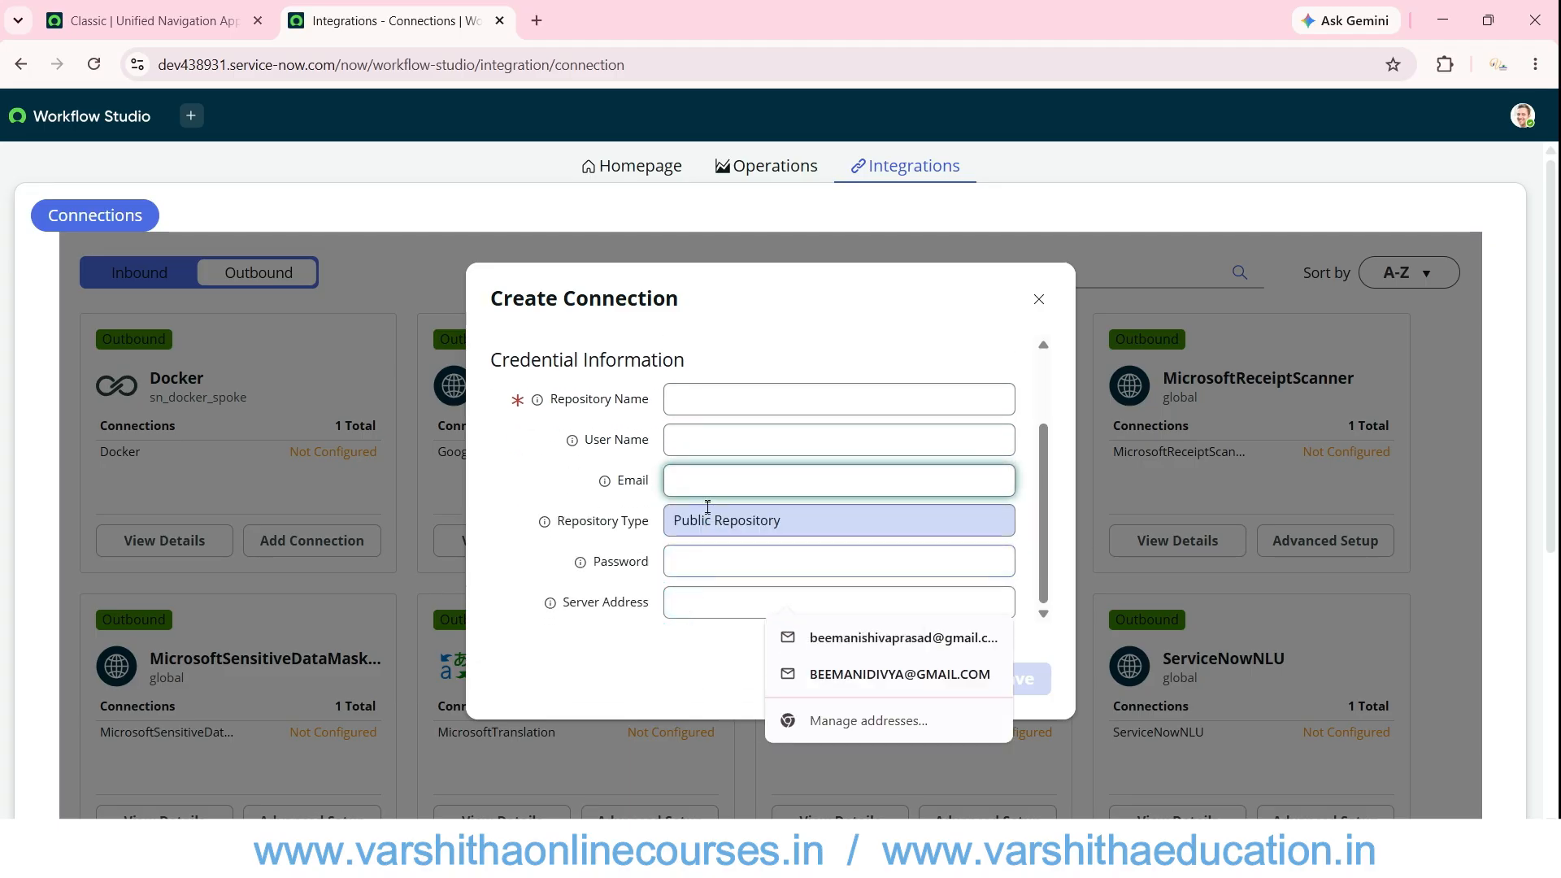
pyautogui.scroll(-3, 706, 504)
pyautogui.scroll(2, 592, 382)
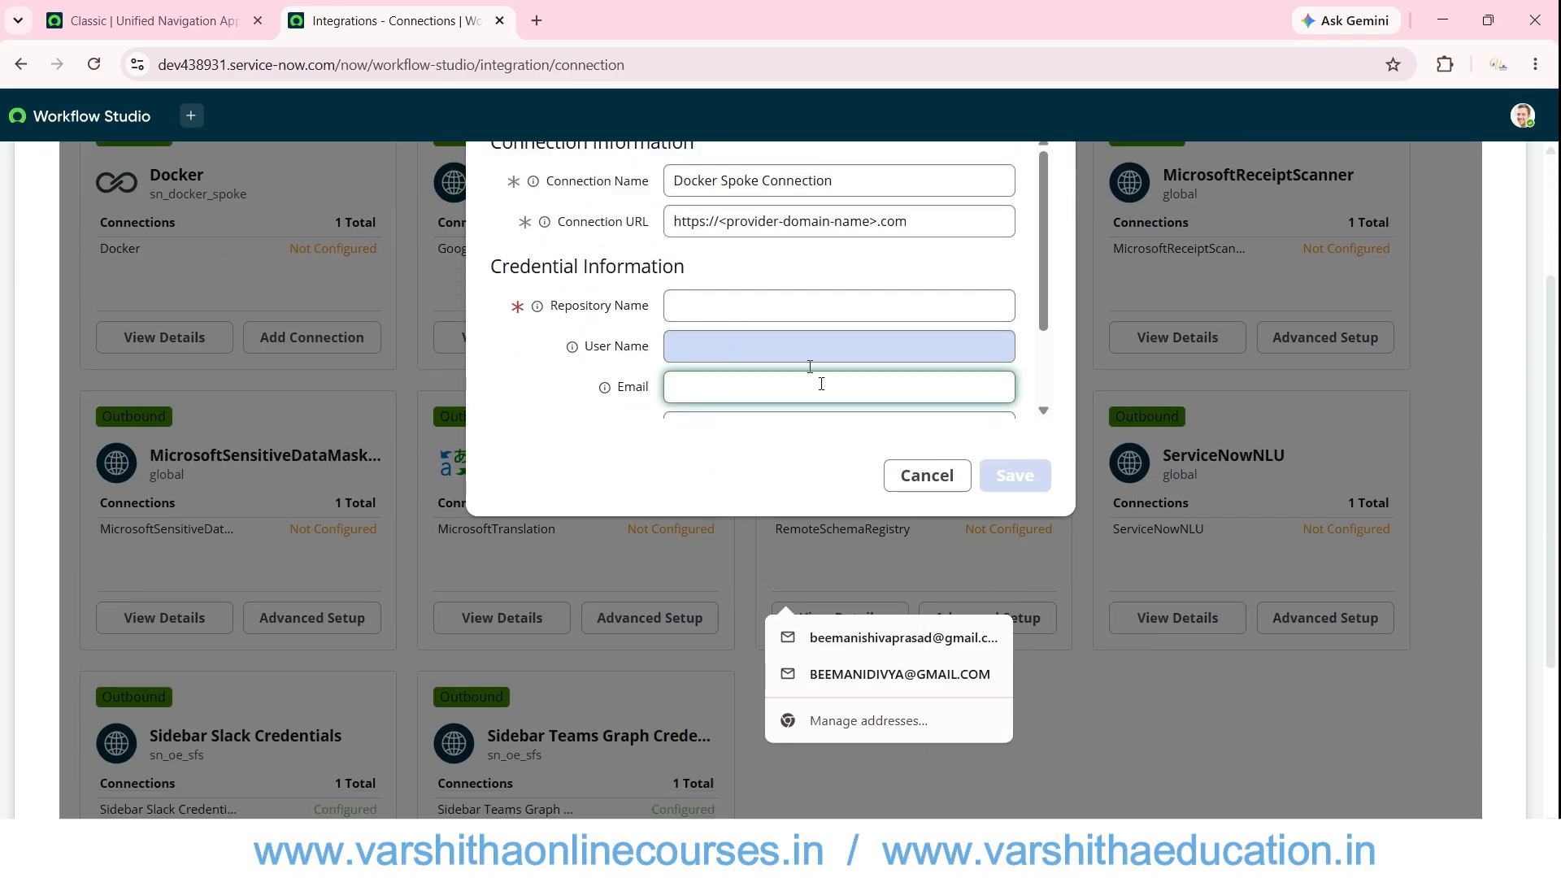
pyautogui.click(924, 474)
pyautogui.scroll(2, 480, 438)
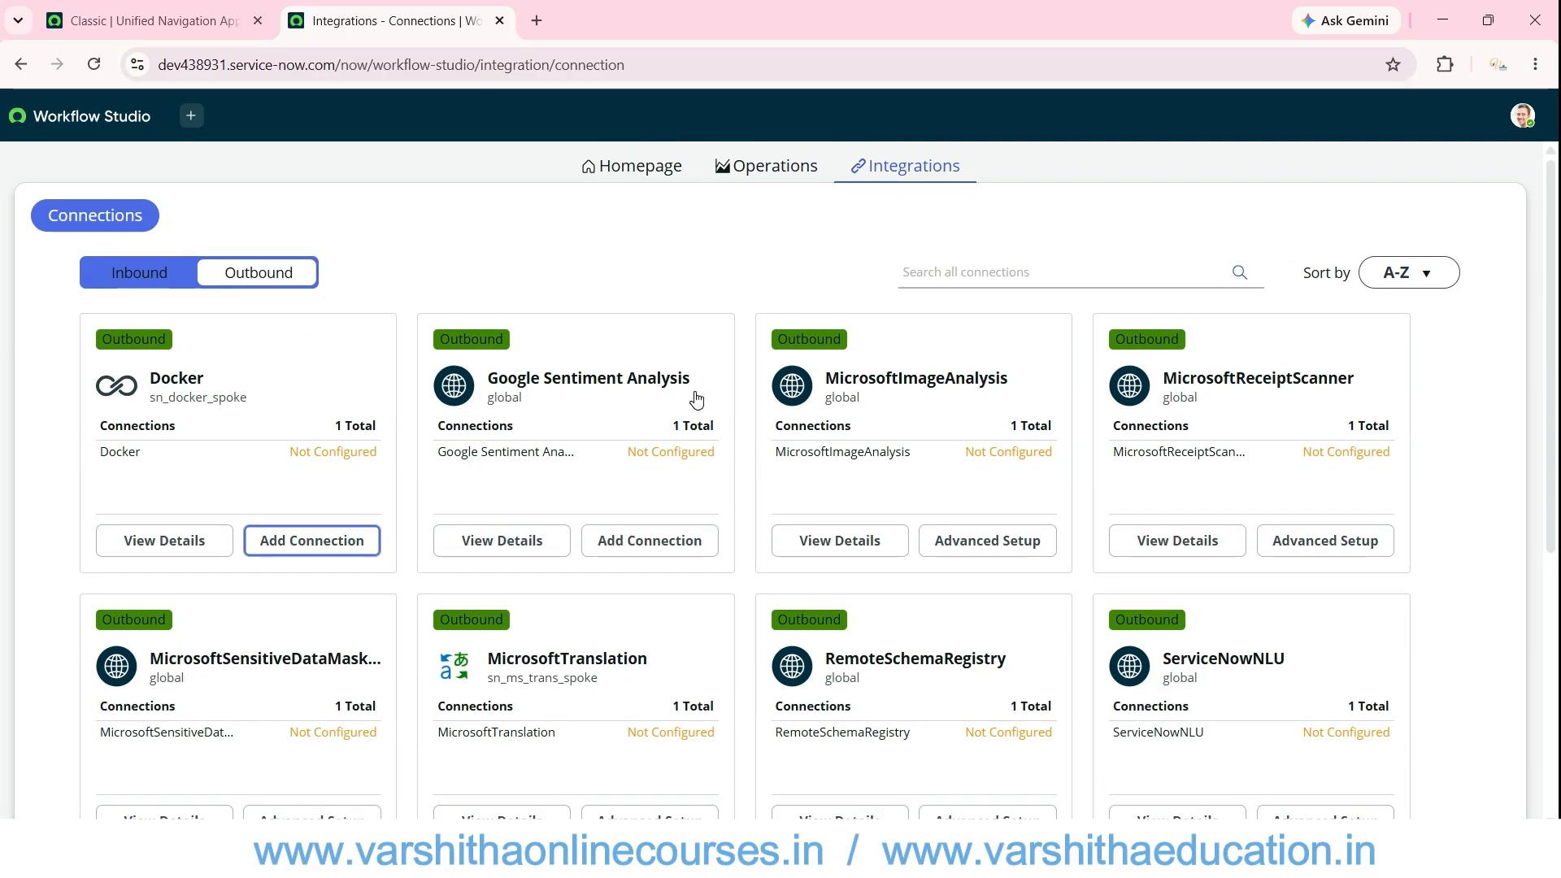
# - Return to the Workflow Studio homepage, start a new flow and name it SN65_Welcome_Flow
pyautogui.click(632, 165)
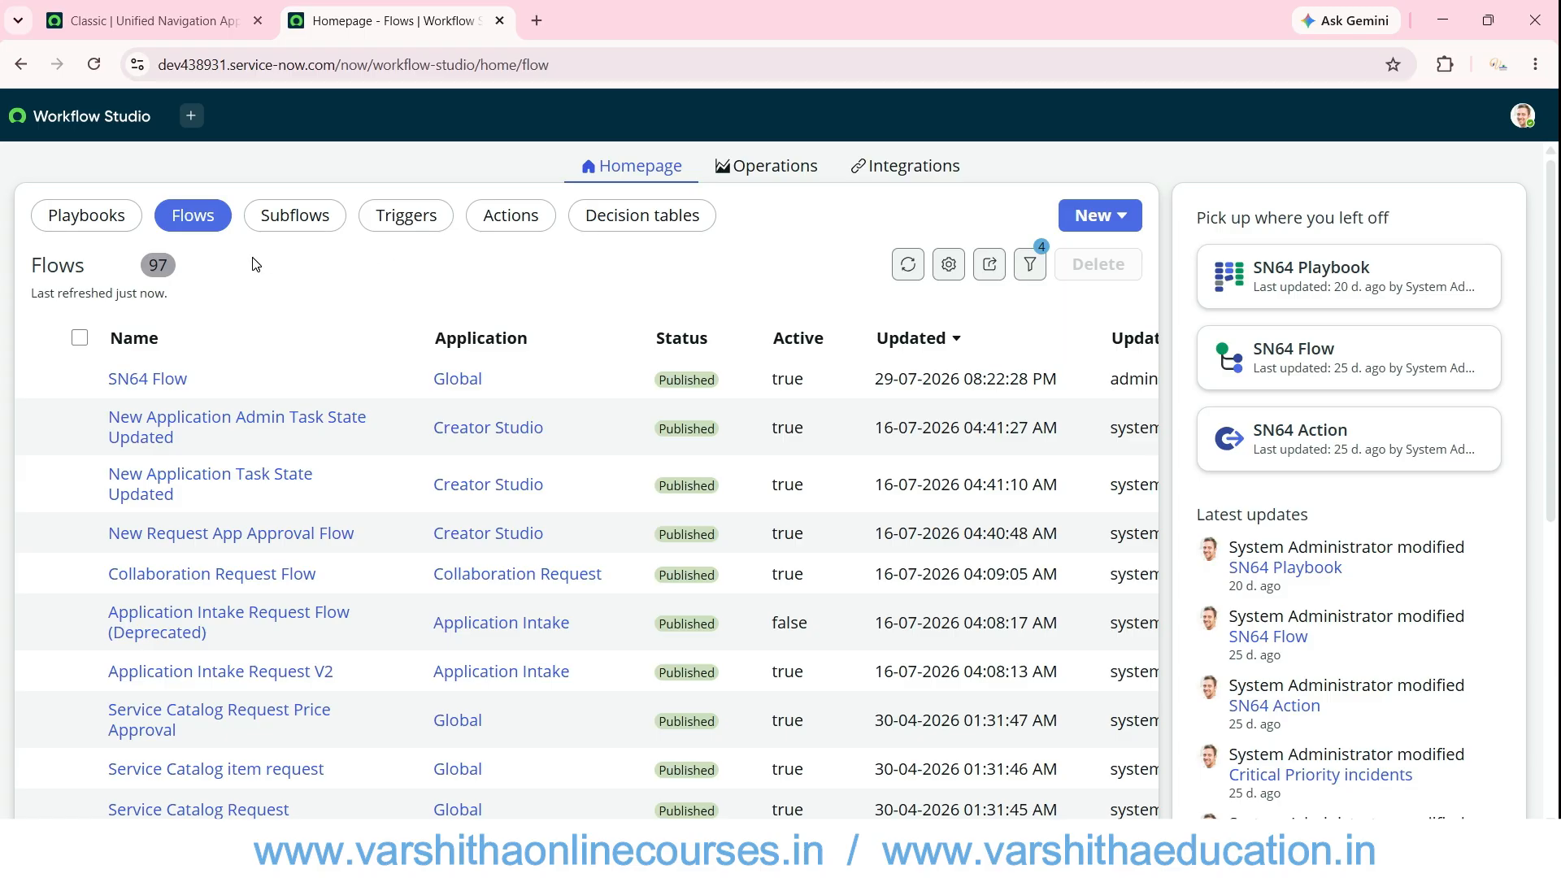
pyautogui.click(1082, 217)
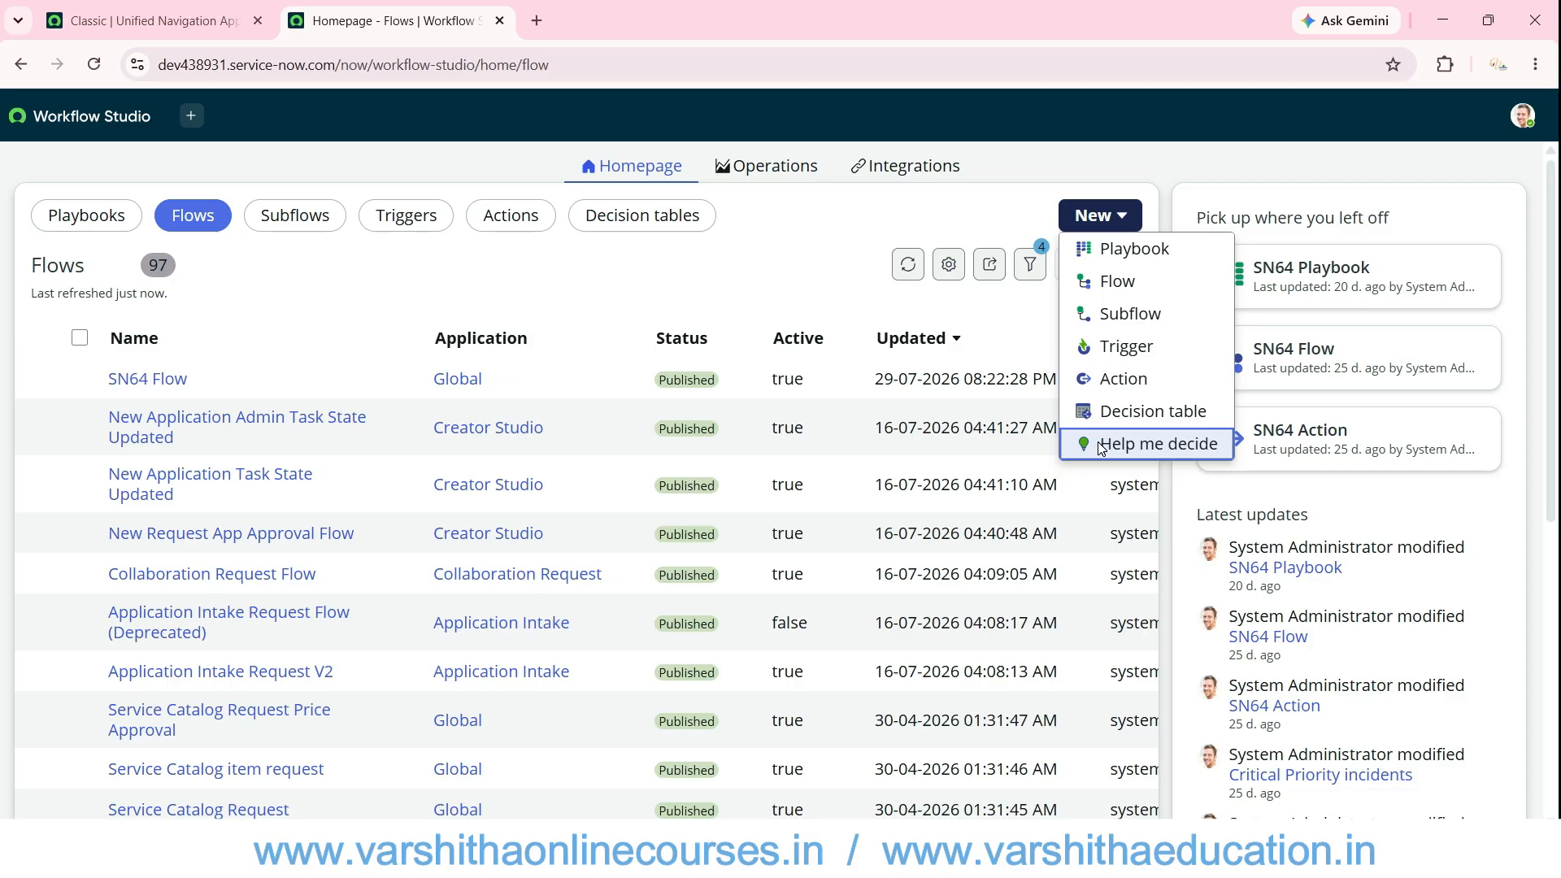
pyautogui.click(1103, 285)
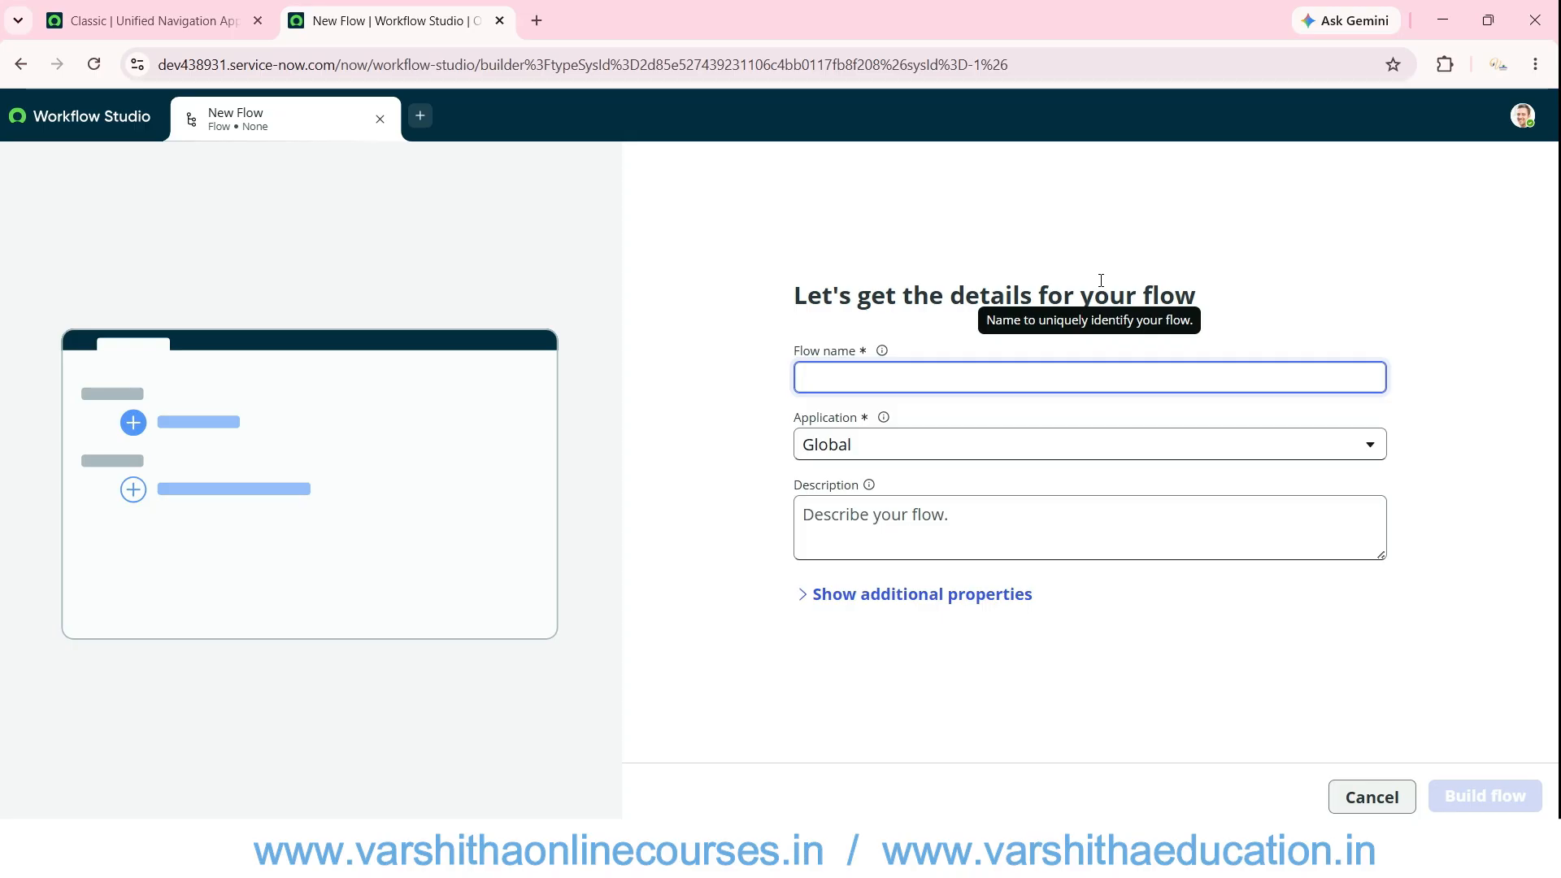
pyautogui.write('S')
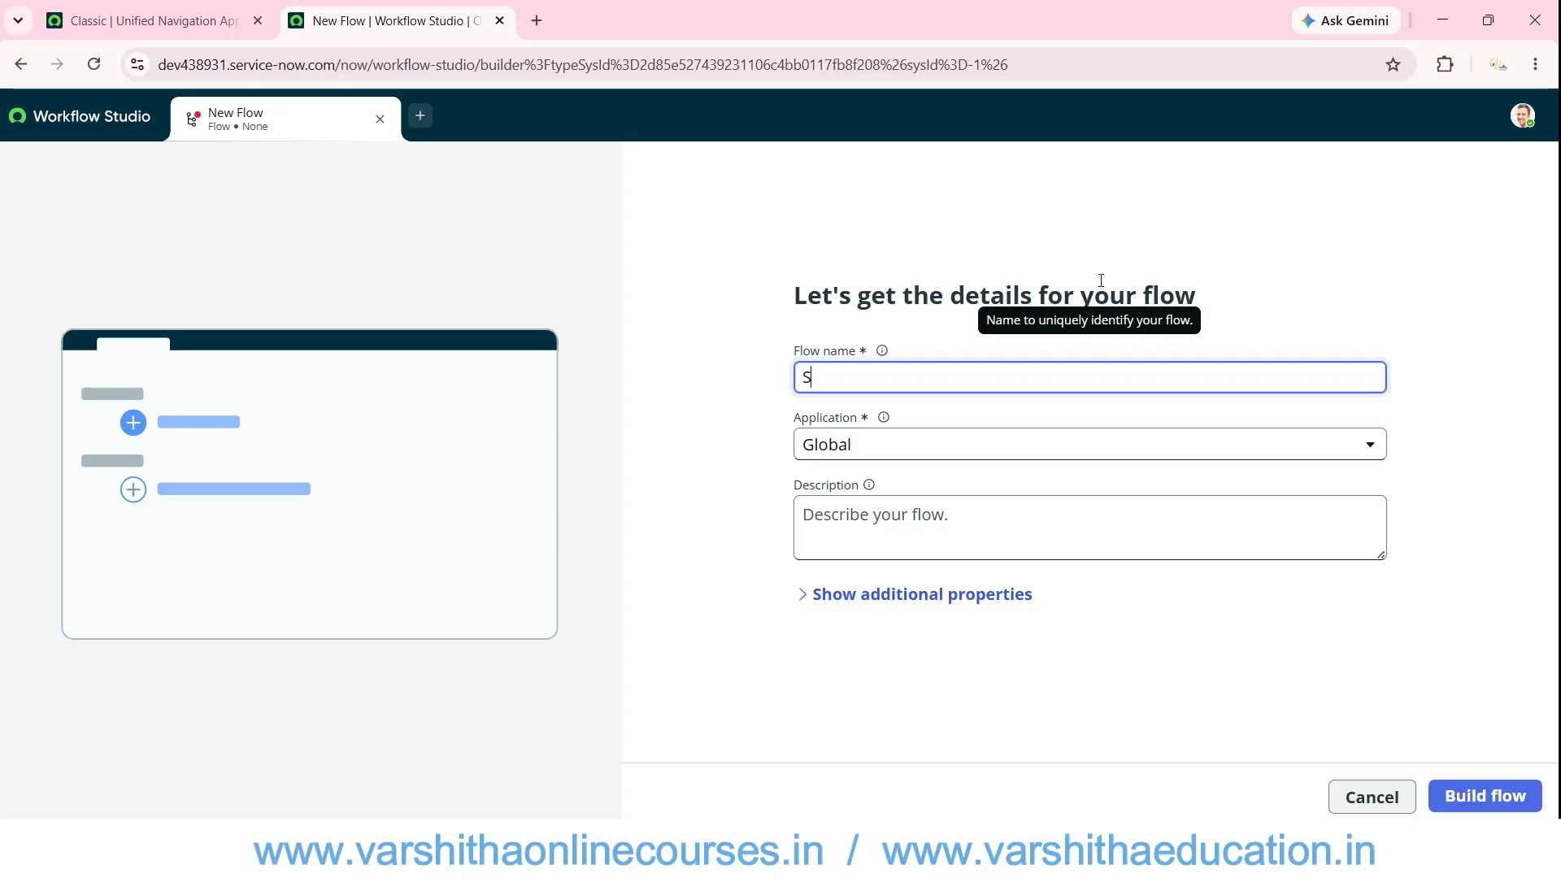
pyautogui.write('N65_Welcome_Flow')
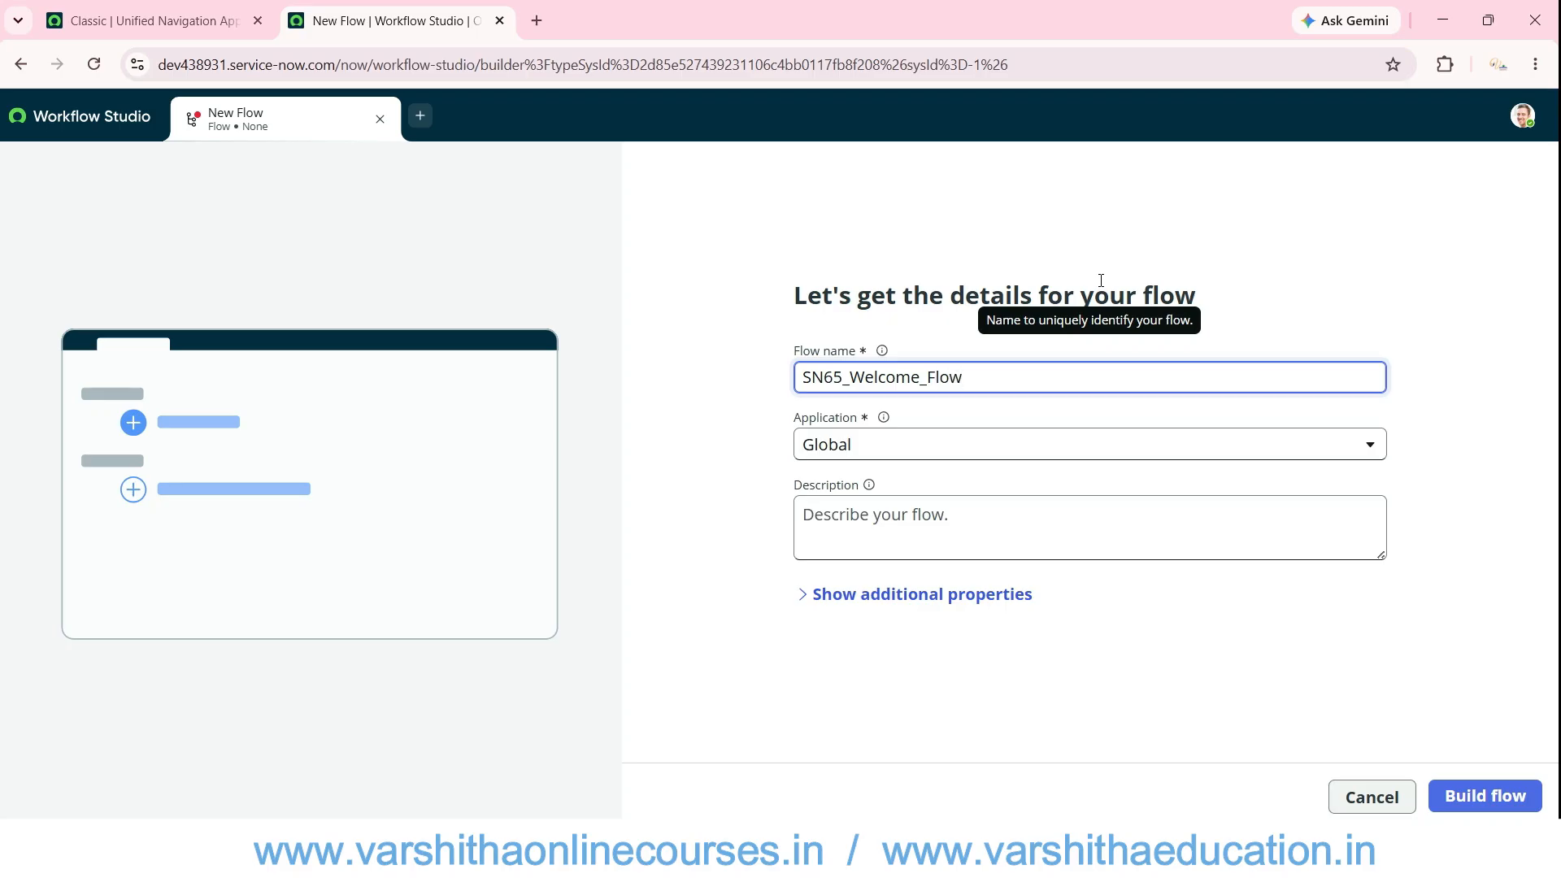
# - Keep the flow's application as Global, enter the description "This is for training purpose." and show the additional properties
pyautogui.click(909, 429)
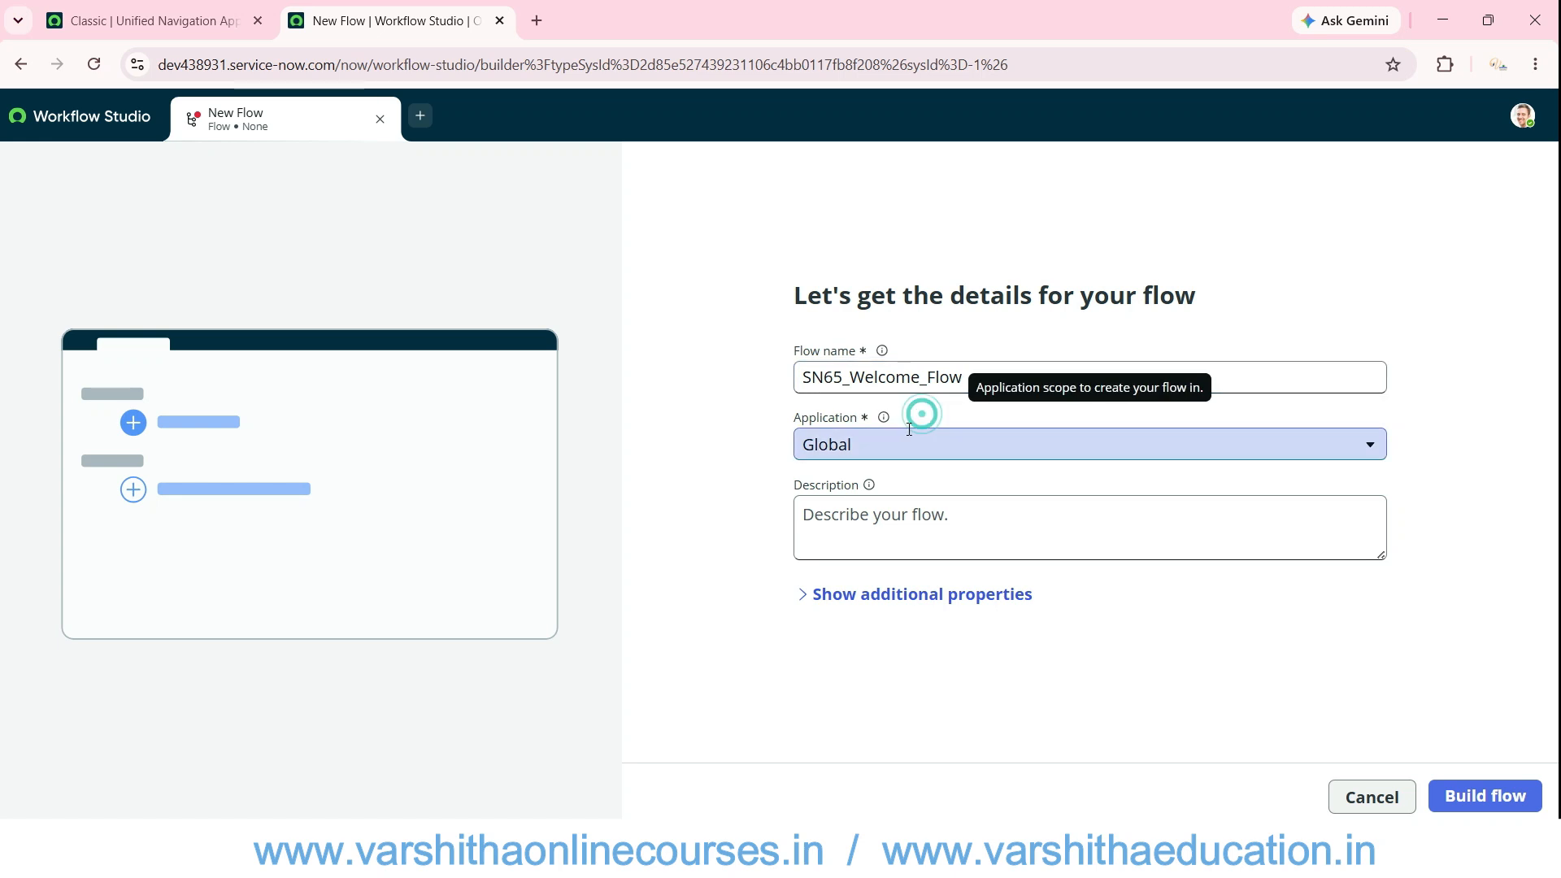
pyautogui.click(901, 433)
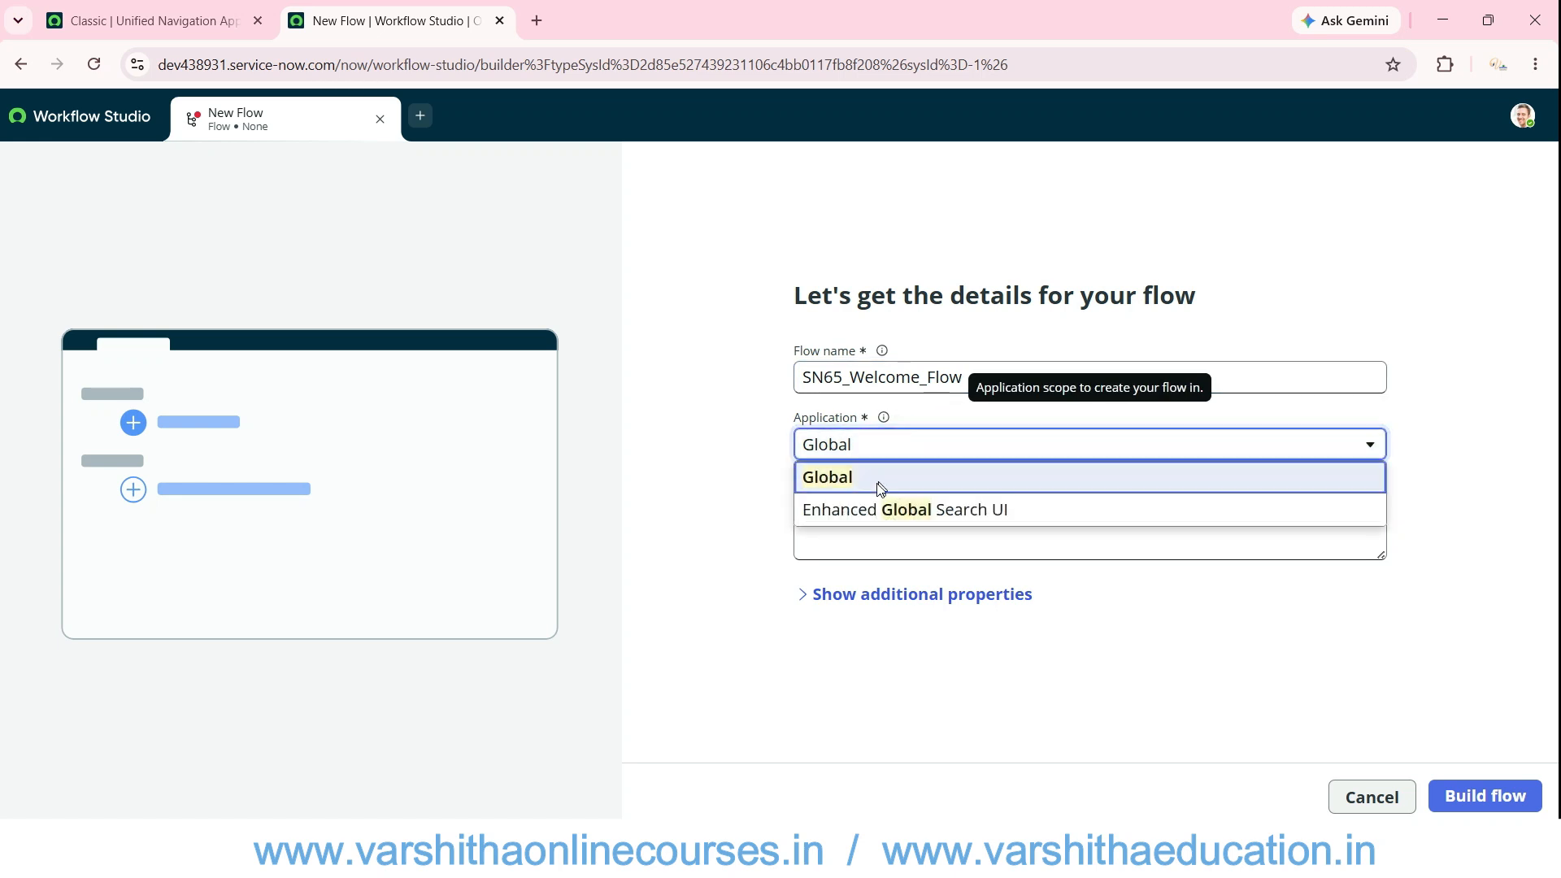
pyautogui.click(699, 440)
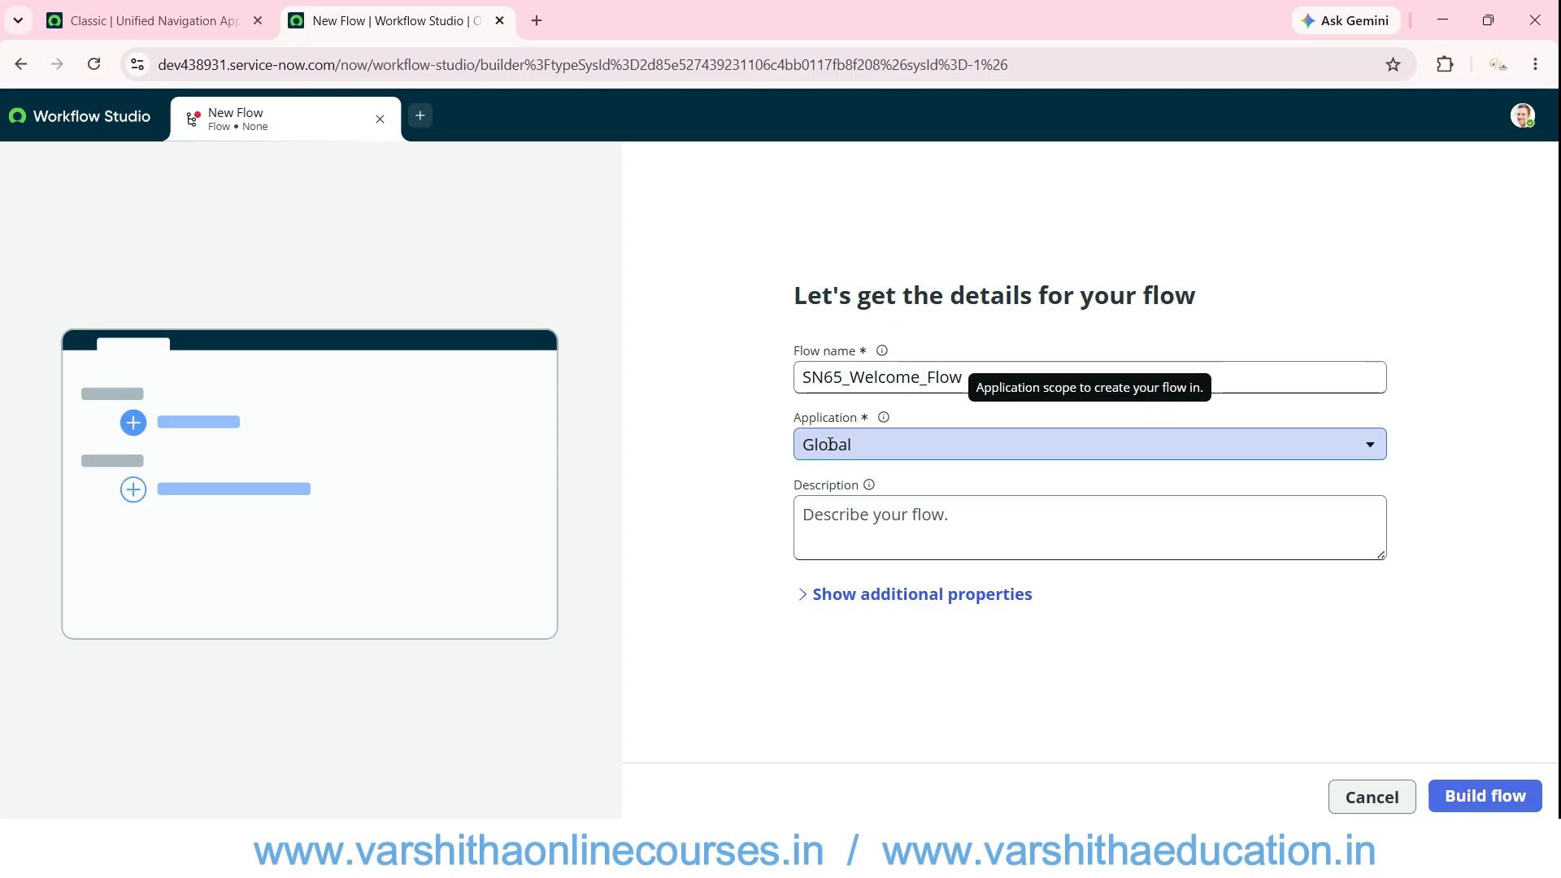
pyautogui.click(843, 519)
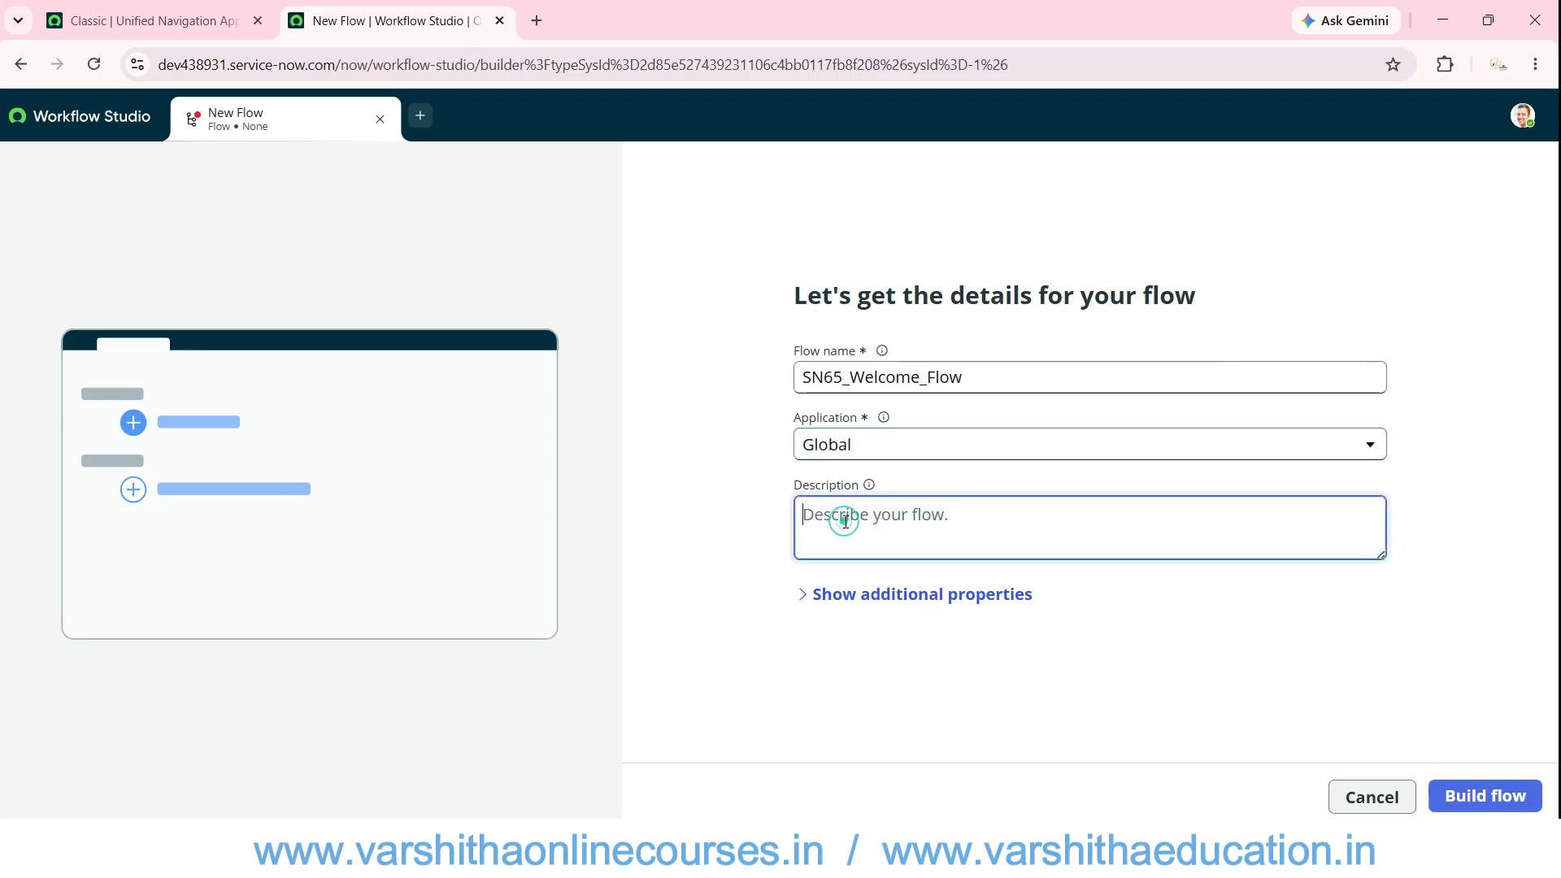
pyautogui.write('This is')
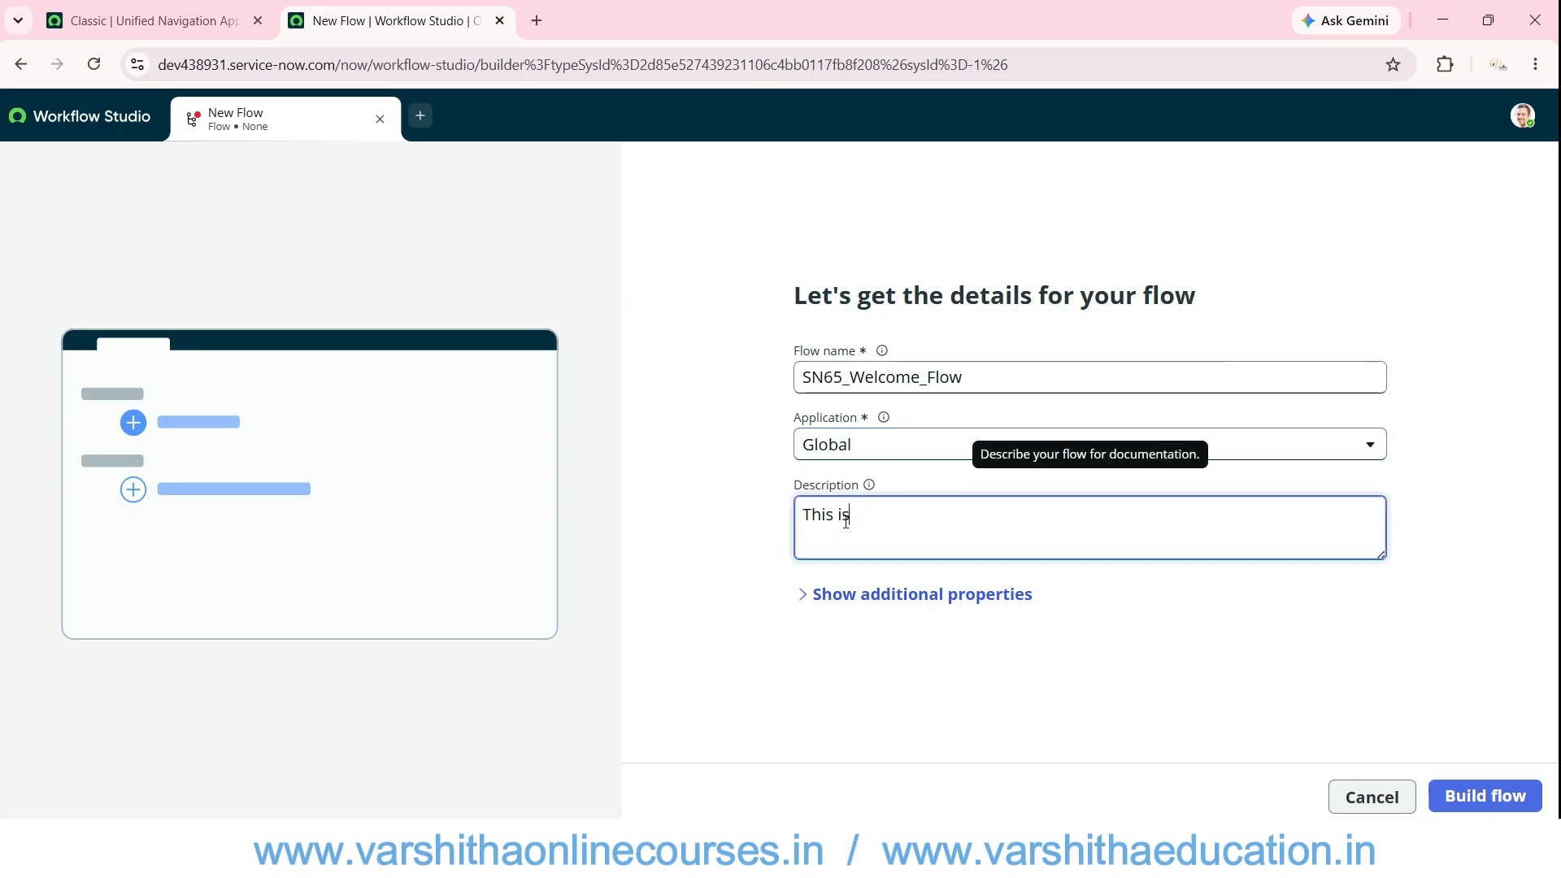
pyautogui.write(' for training purpose')
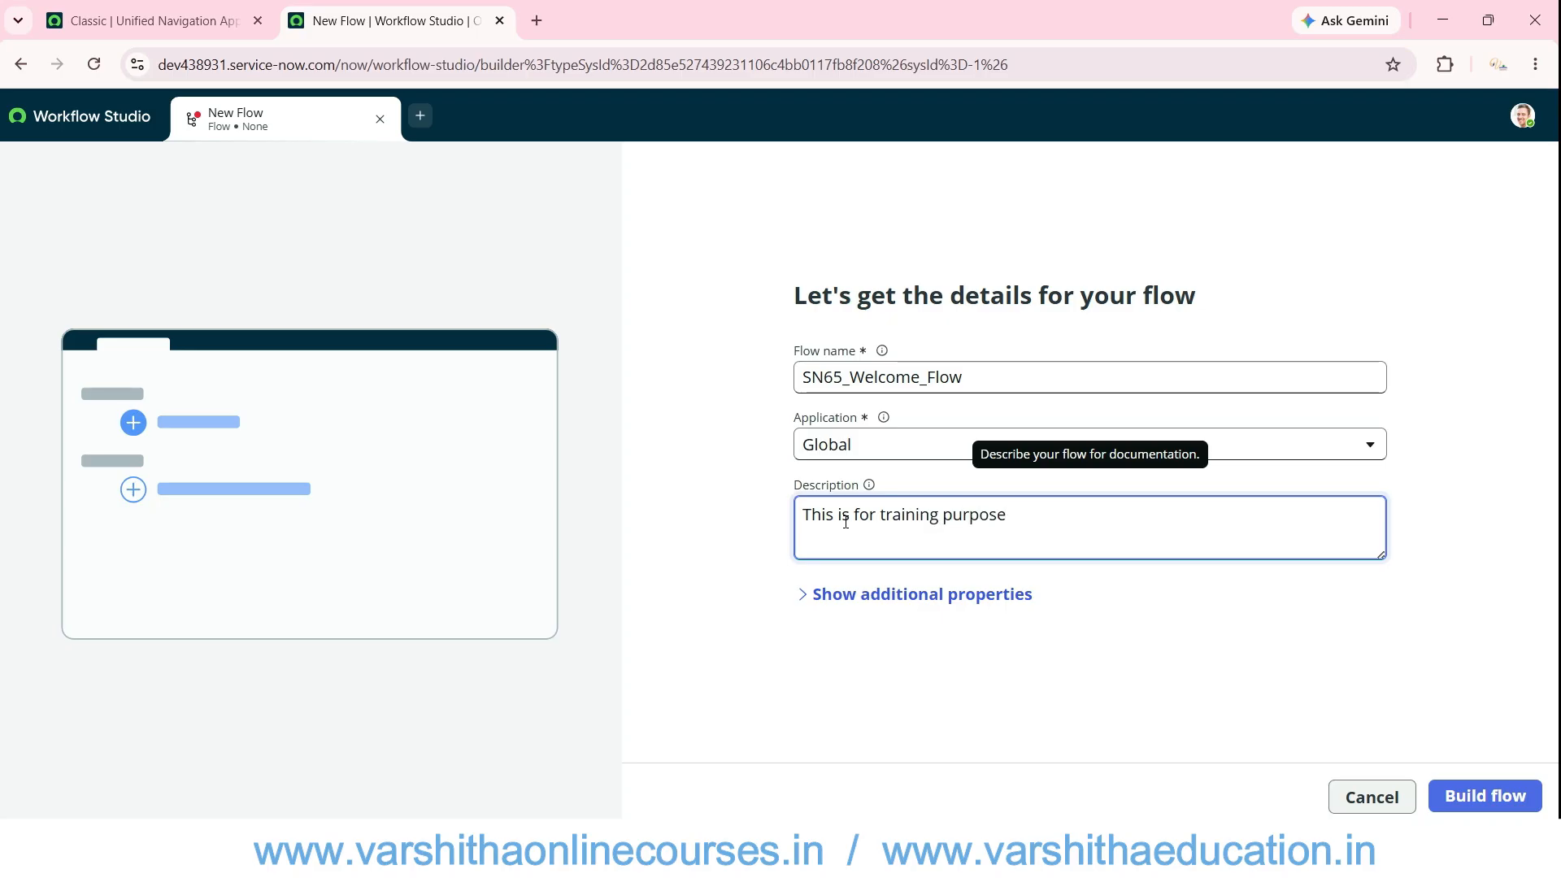
pyautogui.write('.')
pyautogui.click(802, 600)
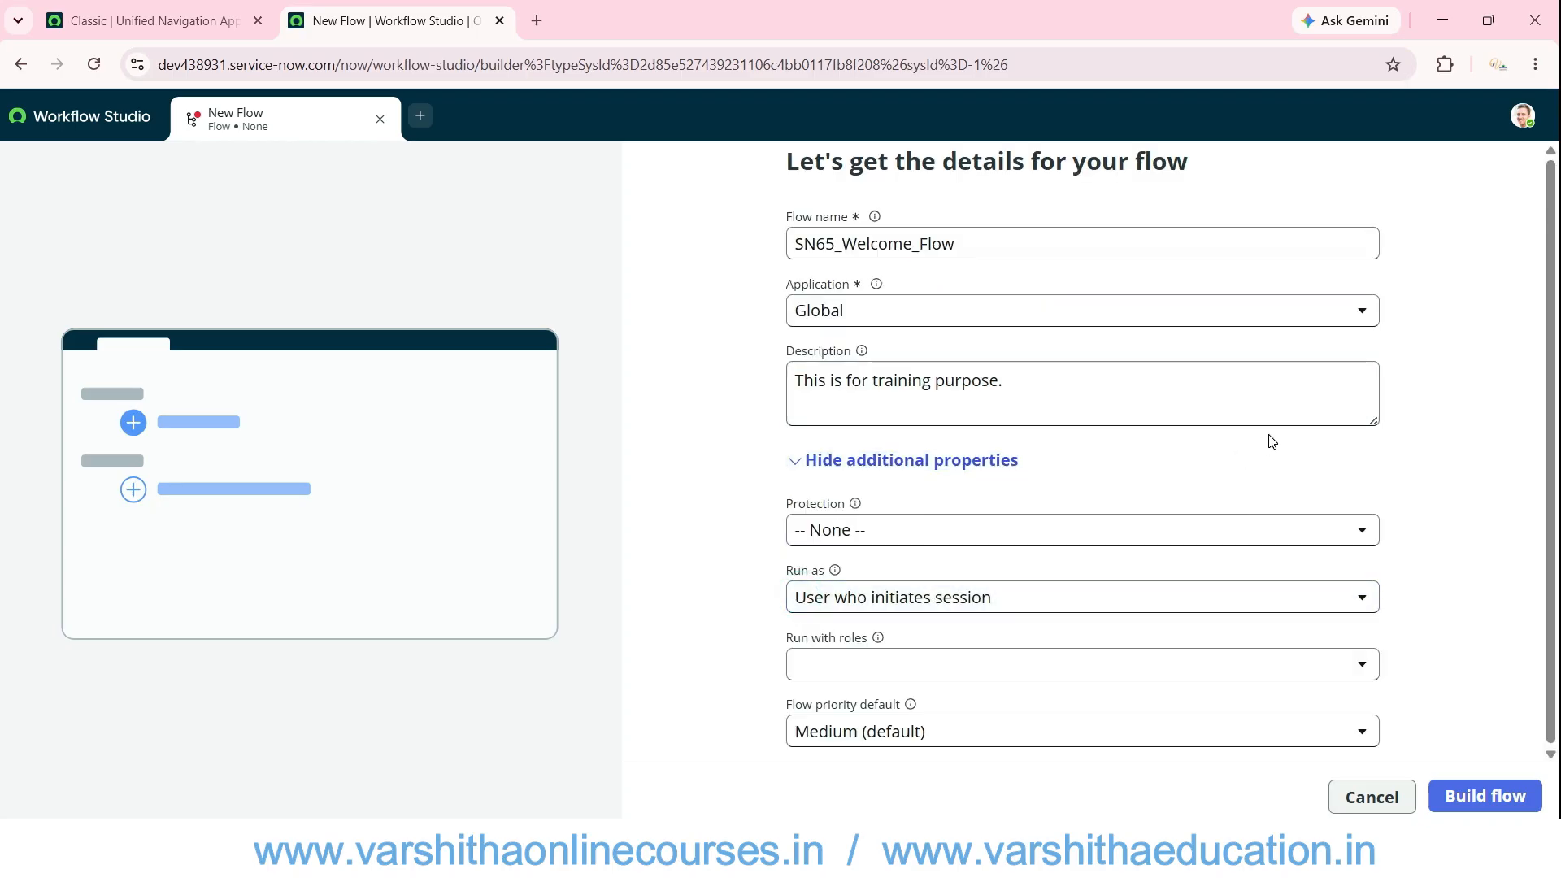
# - Try the Read-only protection option for the flow and return the protection to None
pyautogui.moveTo(822, 510)
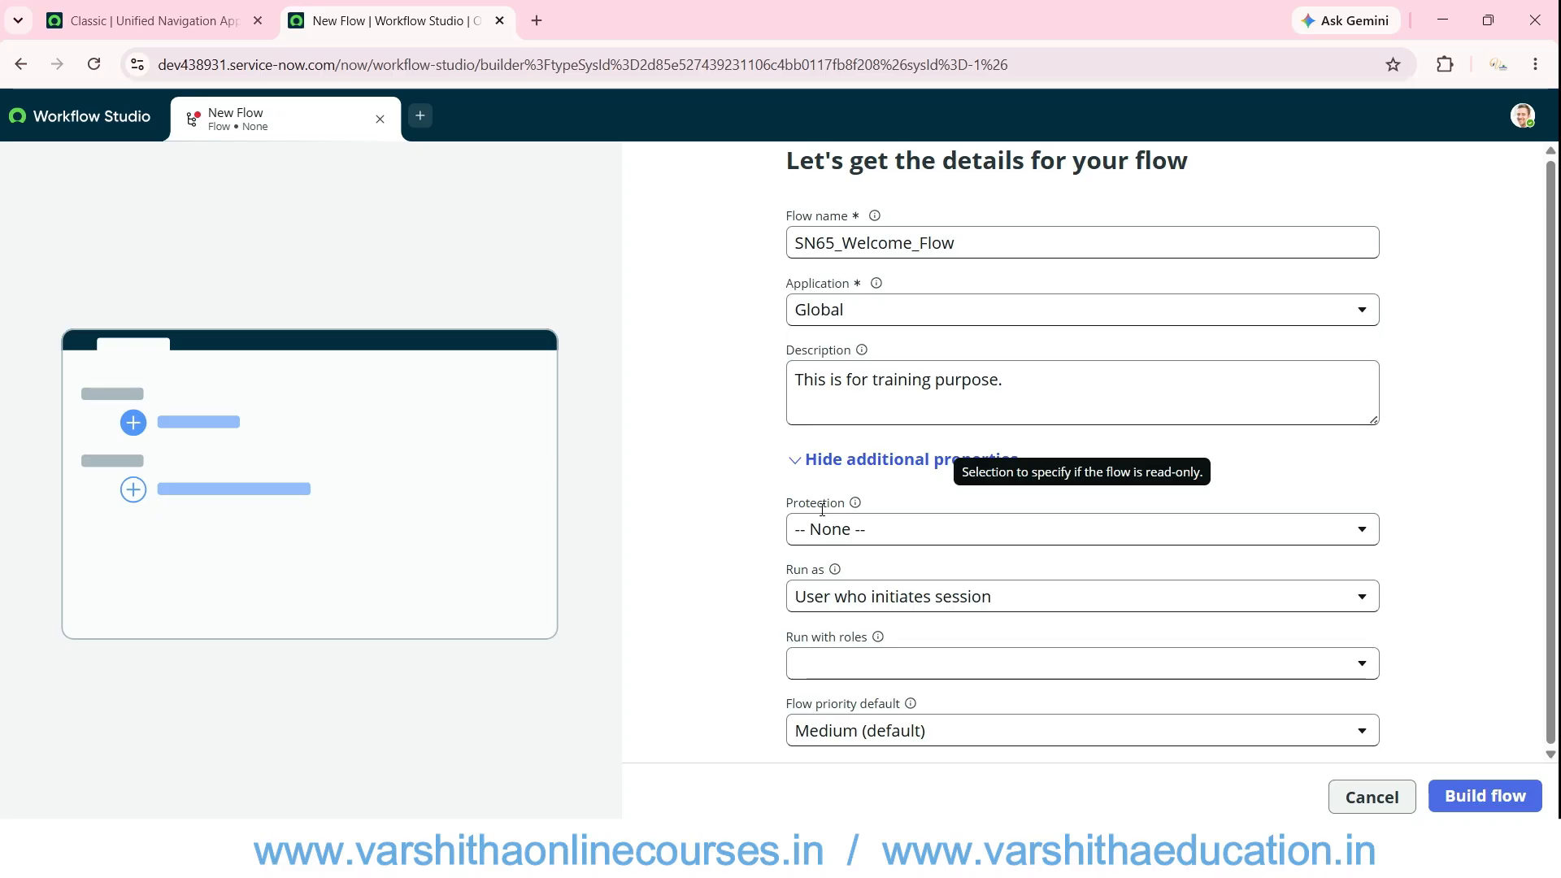
pyautogui.click(828, 531)
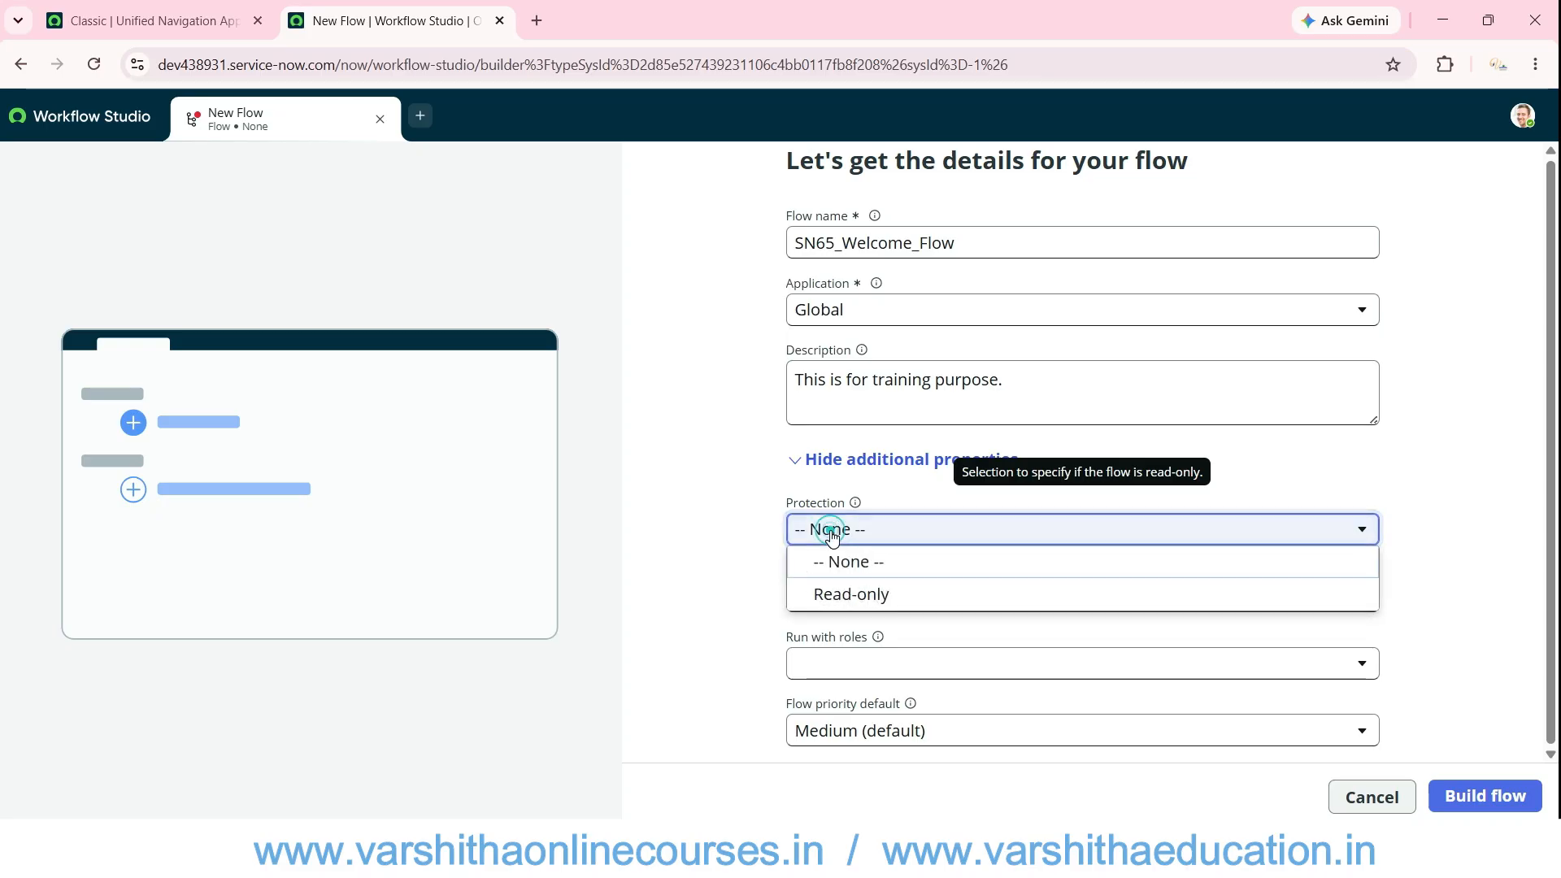
pyautogui.click(844, 595)
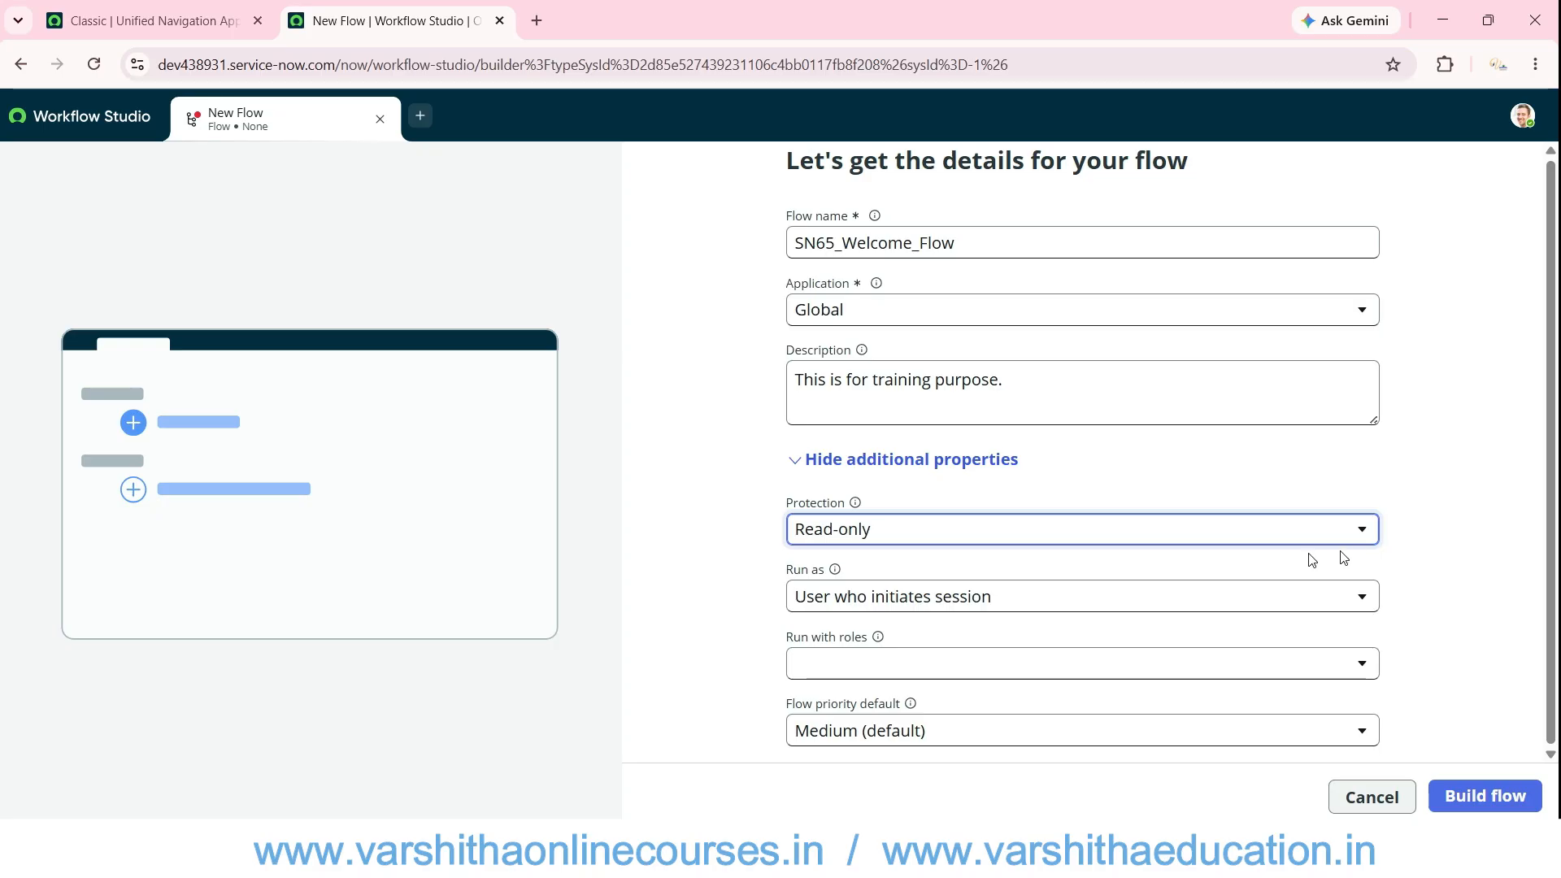
pyautogui.click(1132, 536)
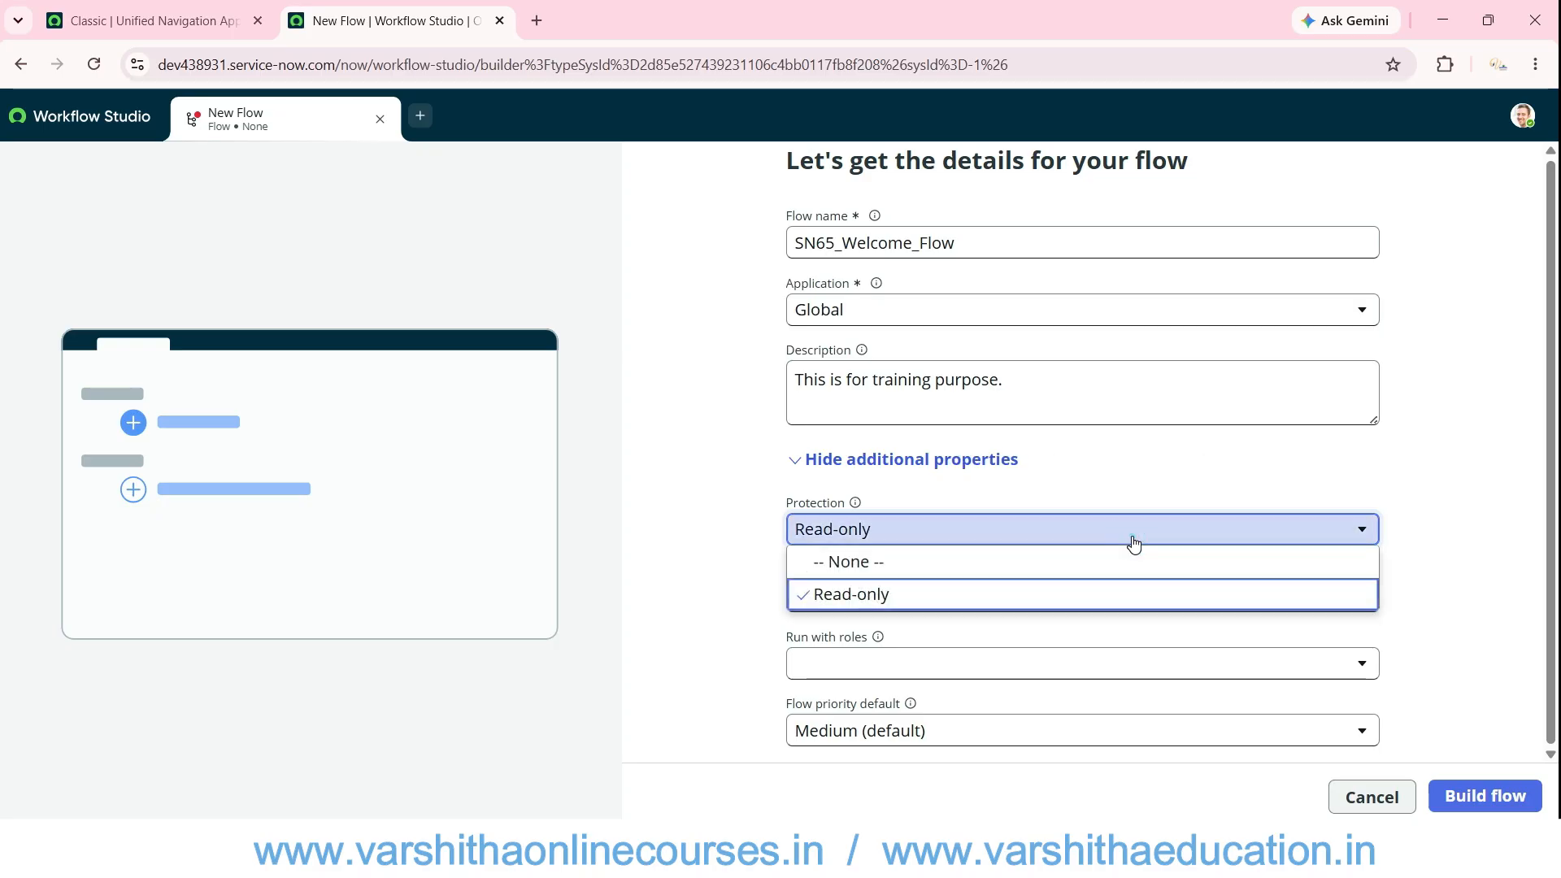
pyautogui.click(1130, 535)
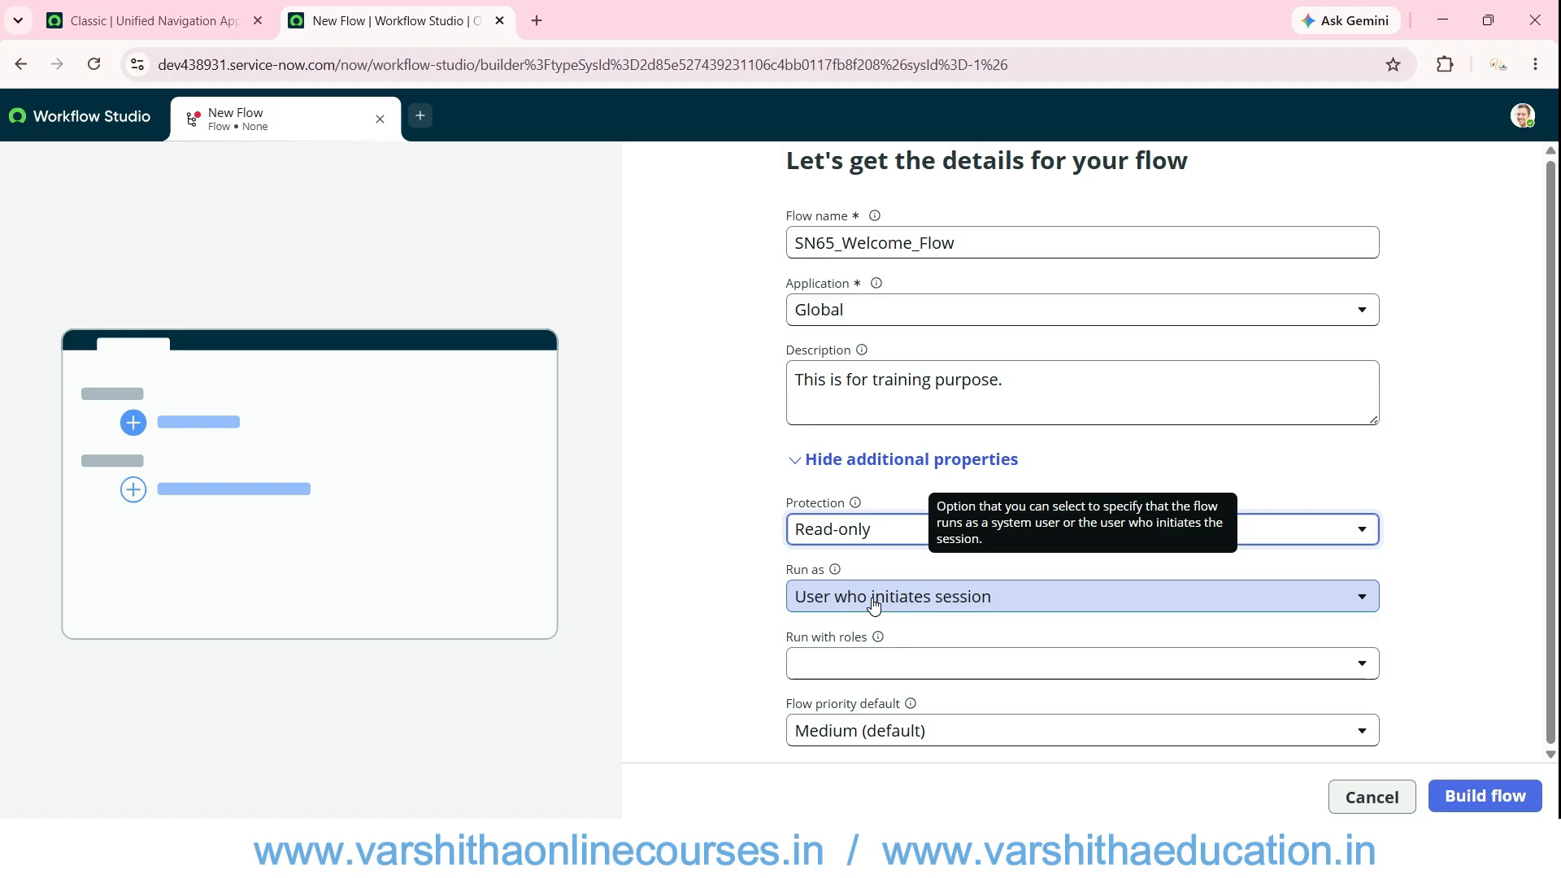
pyautogui.click(829, 541)
pyautogui.click(829, 561)
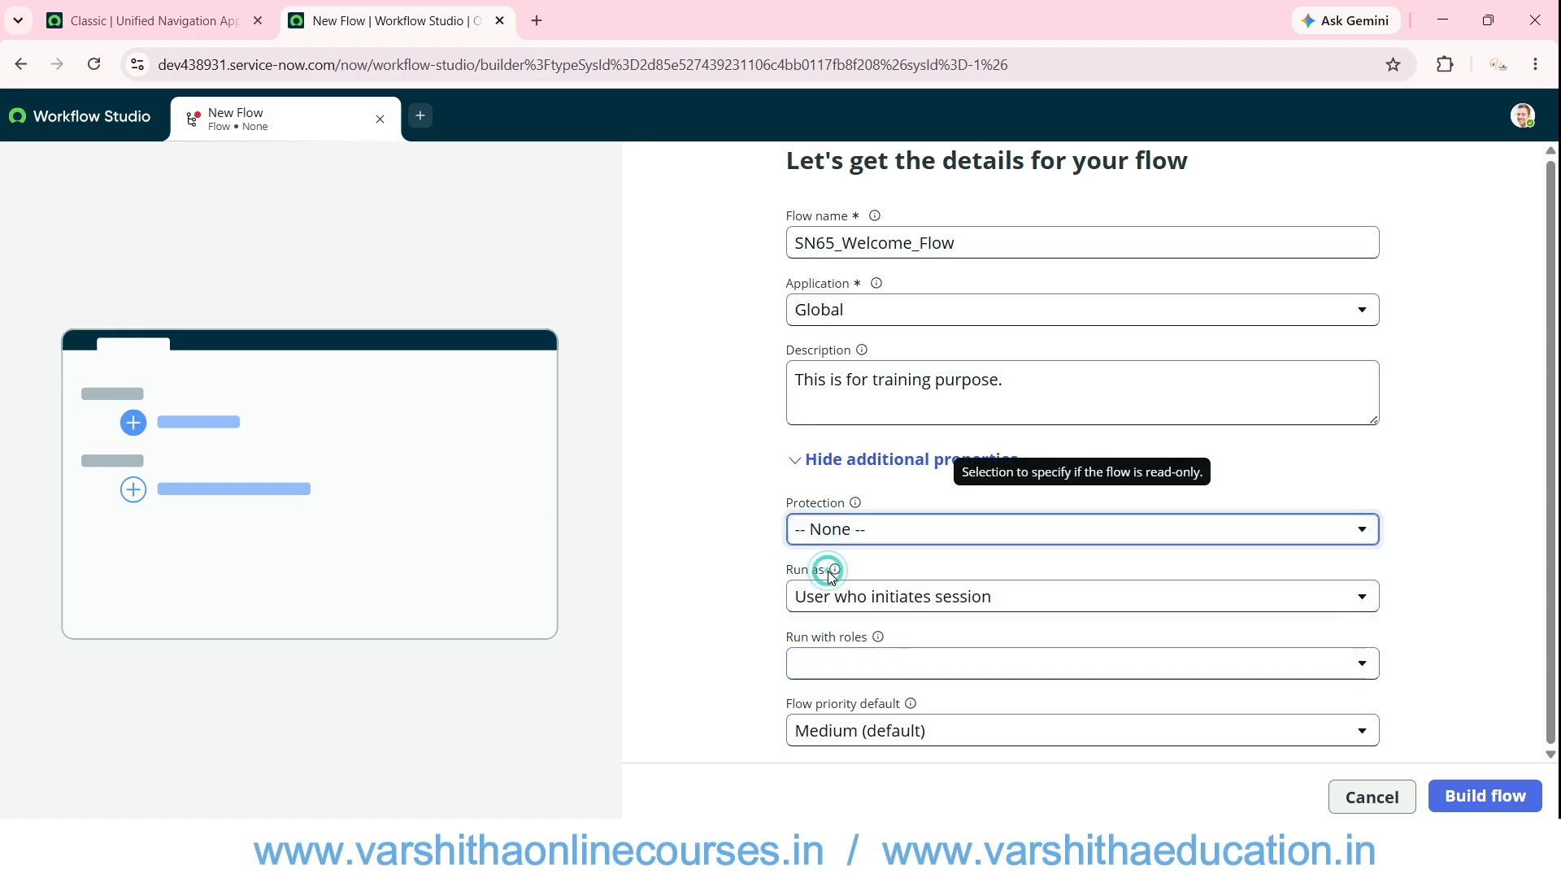
# - Try running the flow as System user and return it to User who initiates session
pyautogui.click(835, 598)
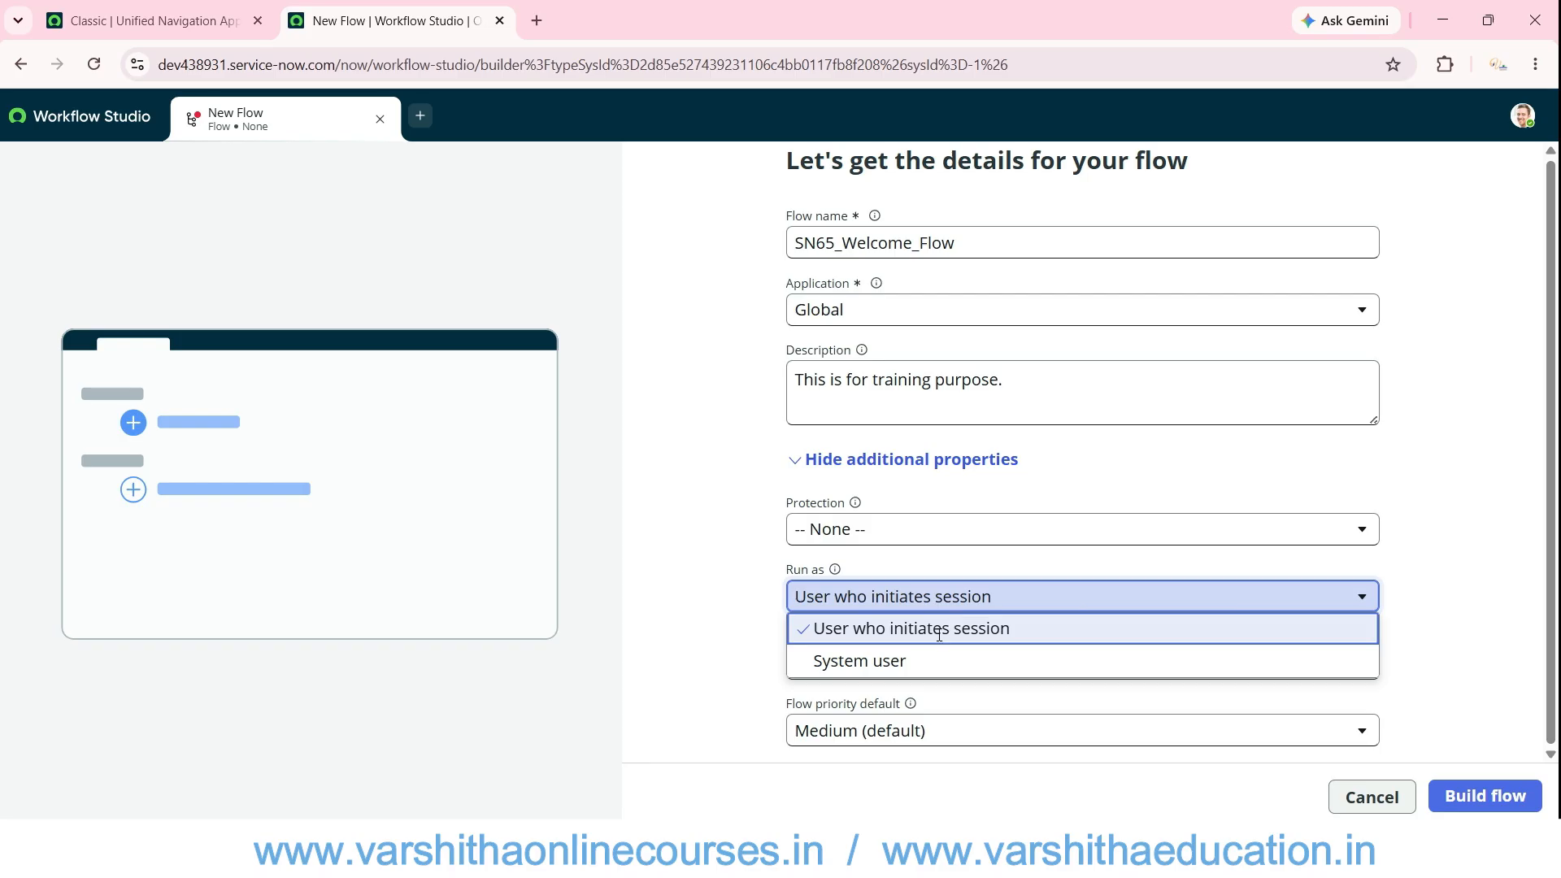
pyautogui.click(920, 661)
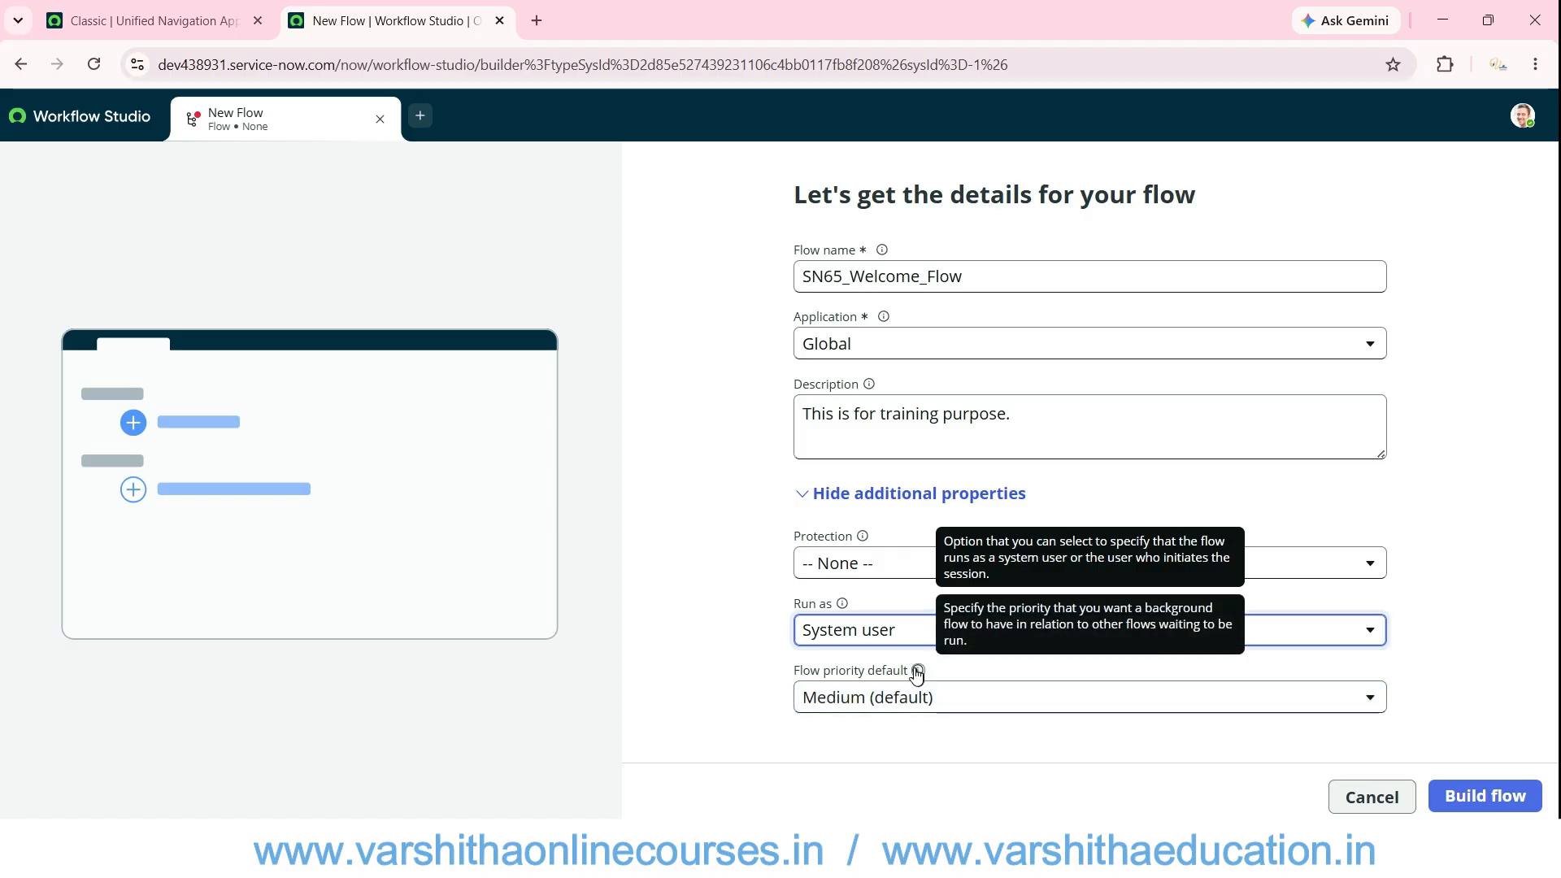
pyautogui.click(863, 643)
pyautogui.click(850, 675)
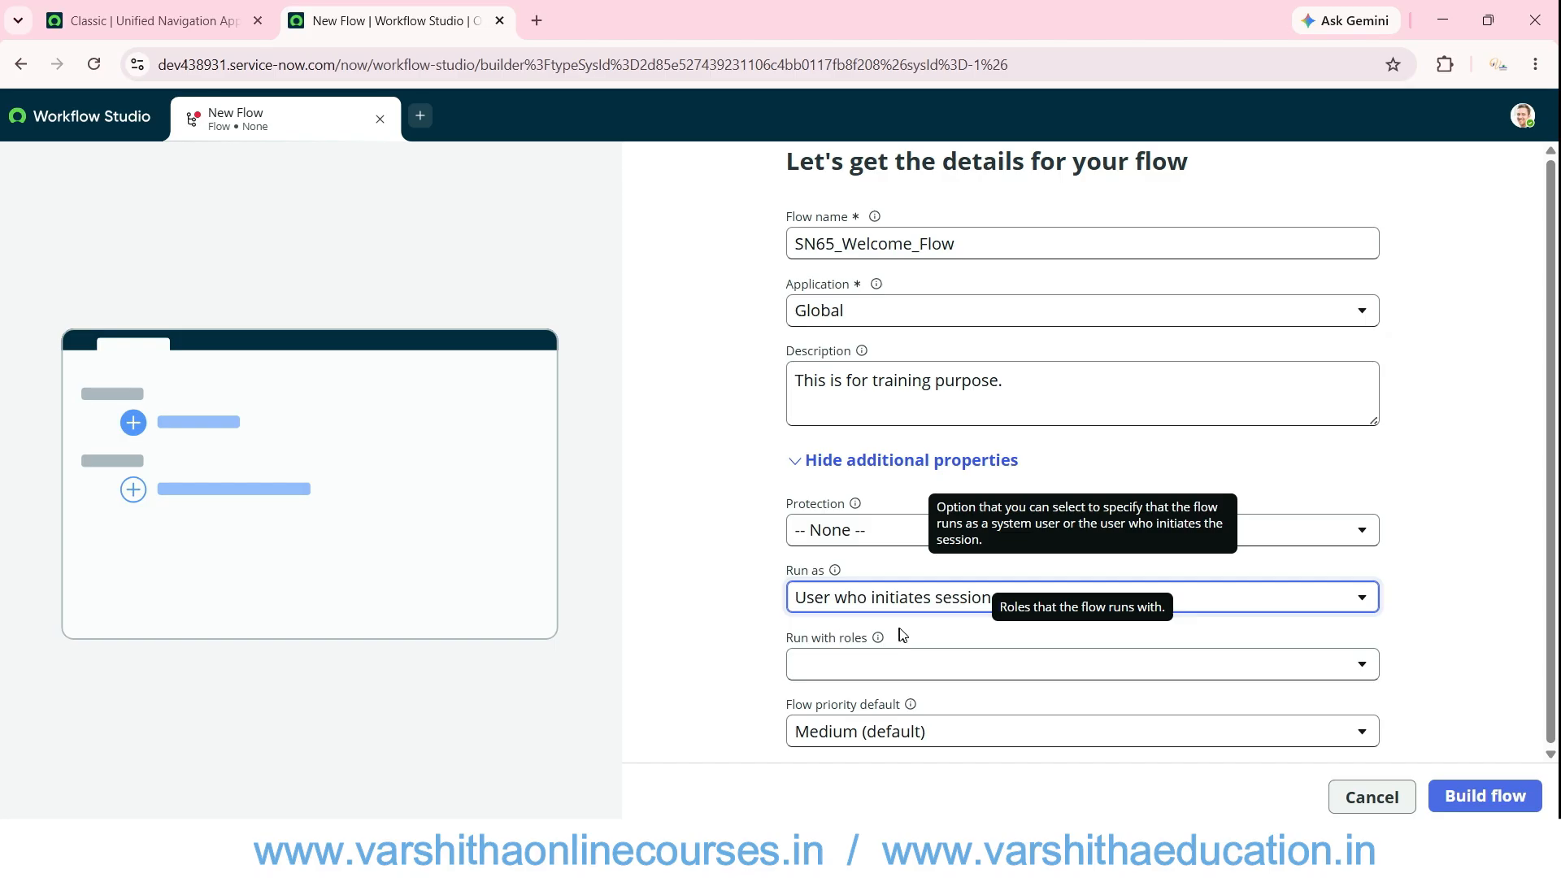
# - Look through the roles available for the flow to run with, leaving the selection empty
pyautogui.click(906, 662)
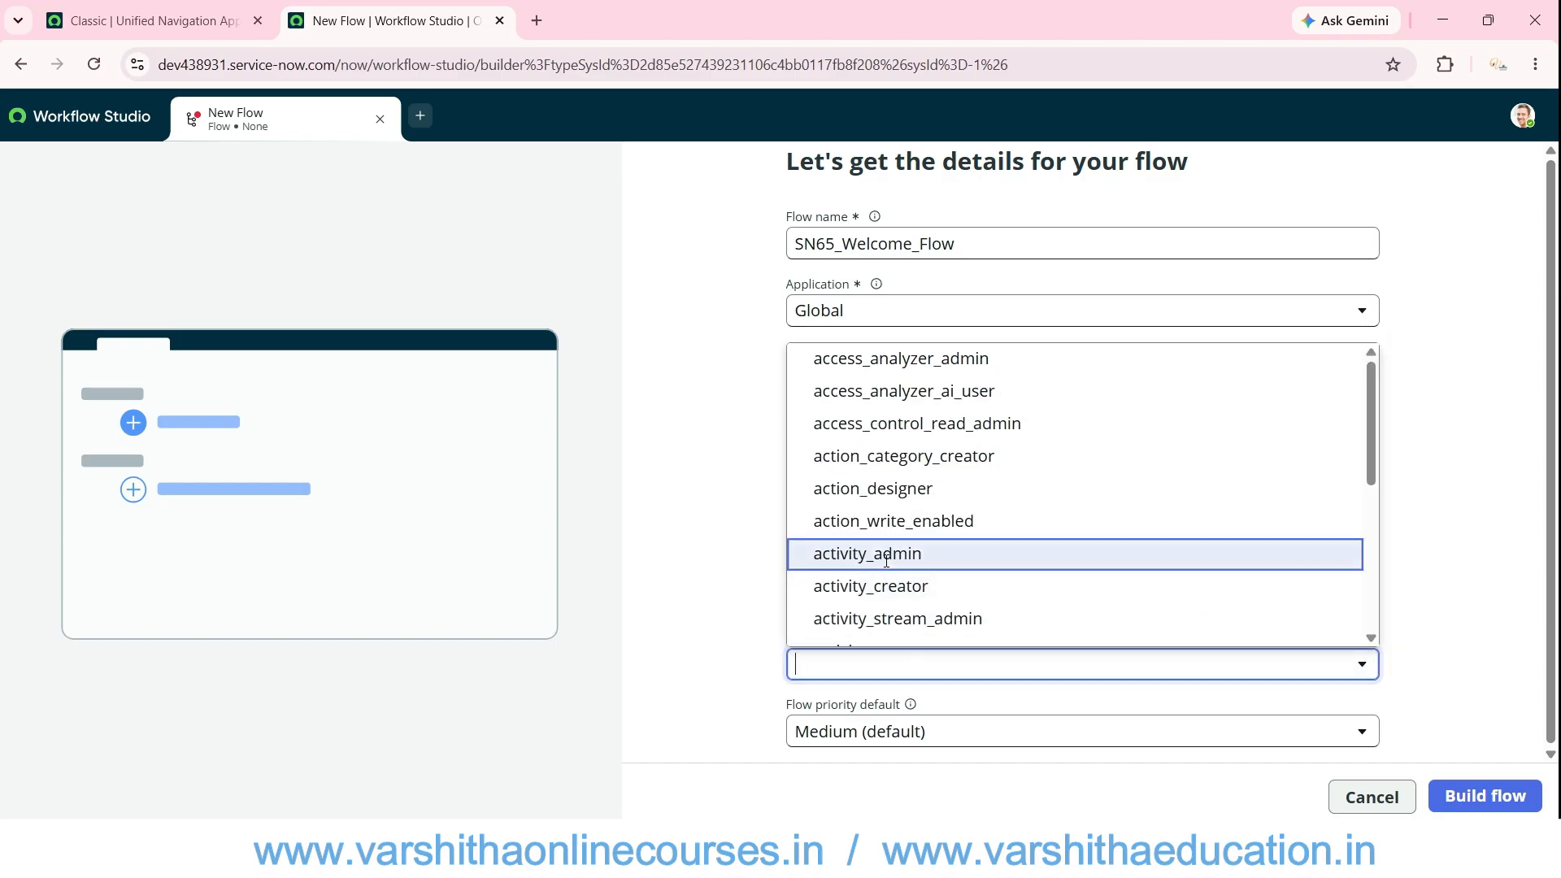
pyautogui.scroll(-5, 890, 557)
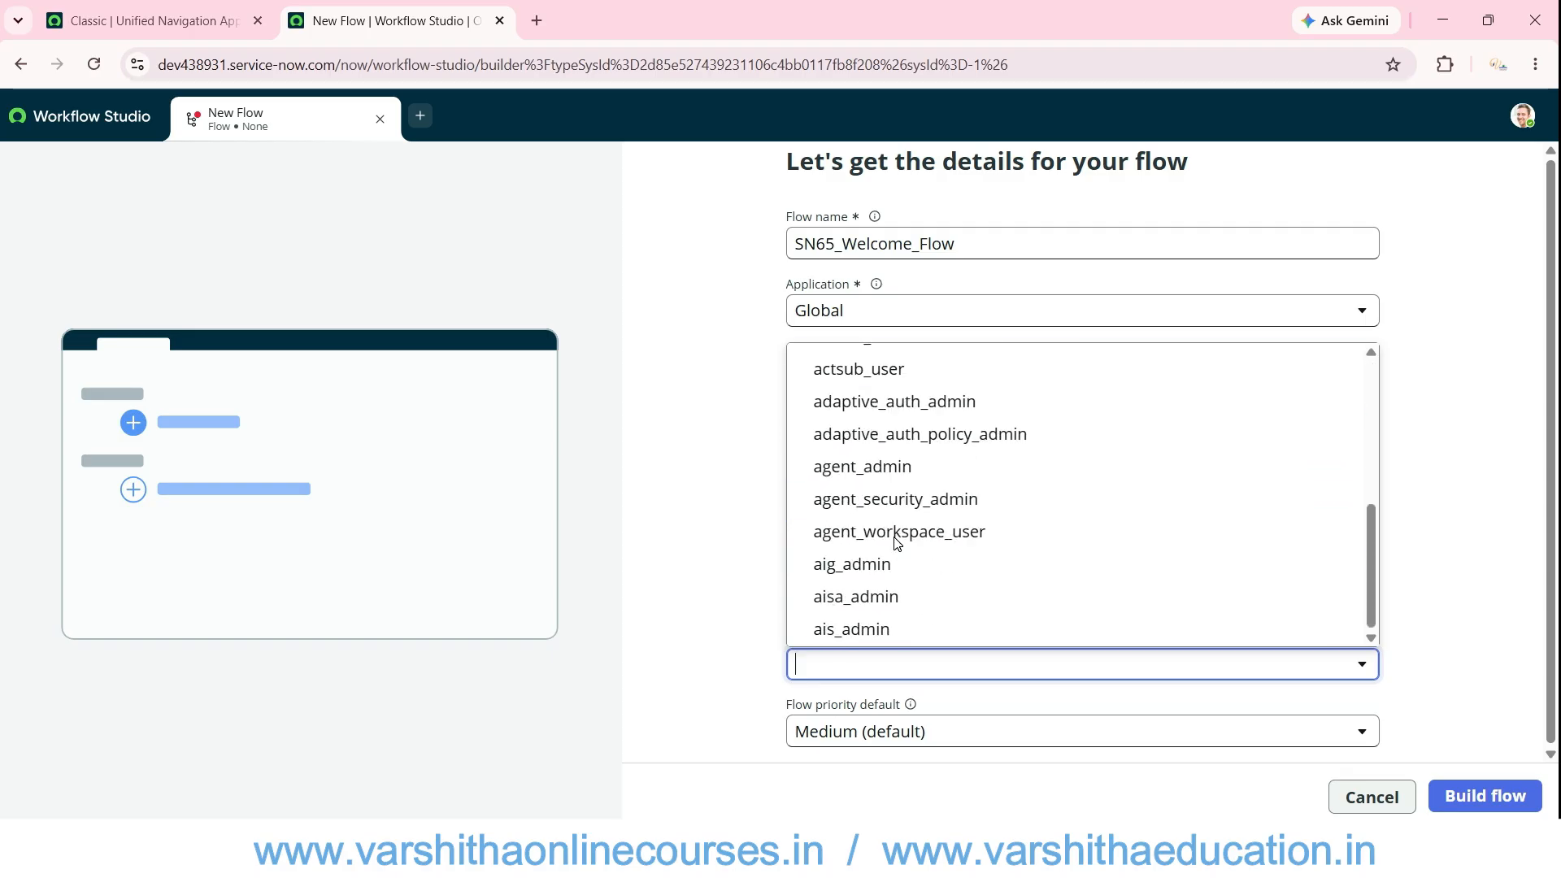
pyautogui.click(737, 592)
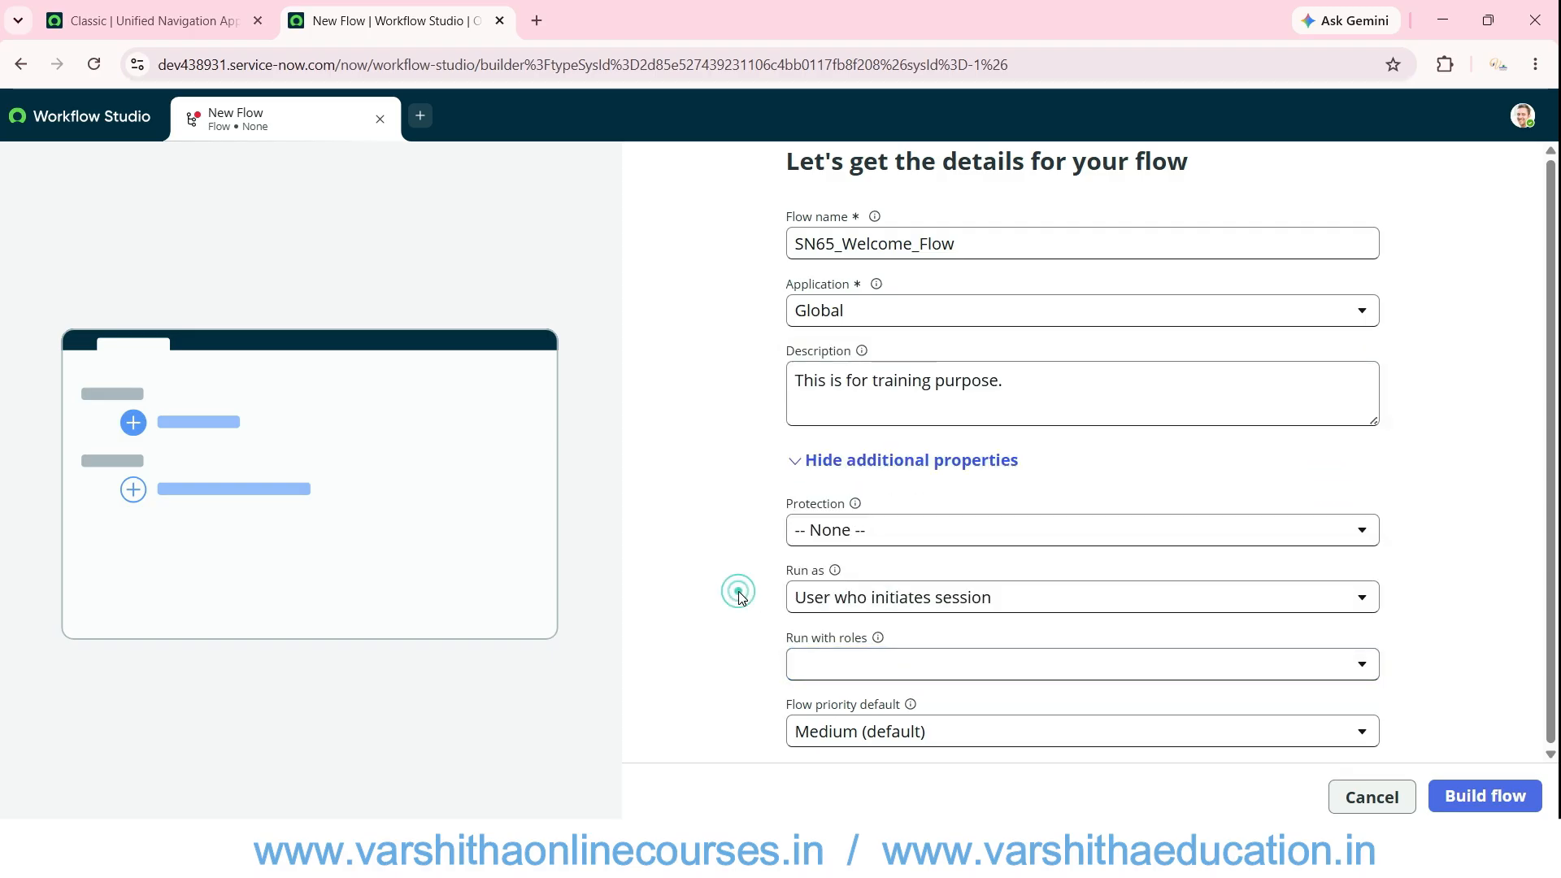
pyautogui.click(848, 655)
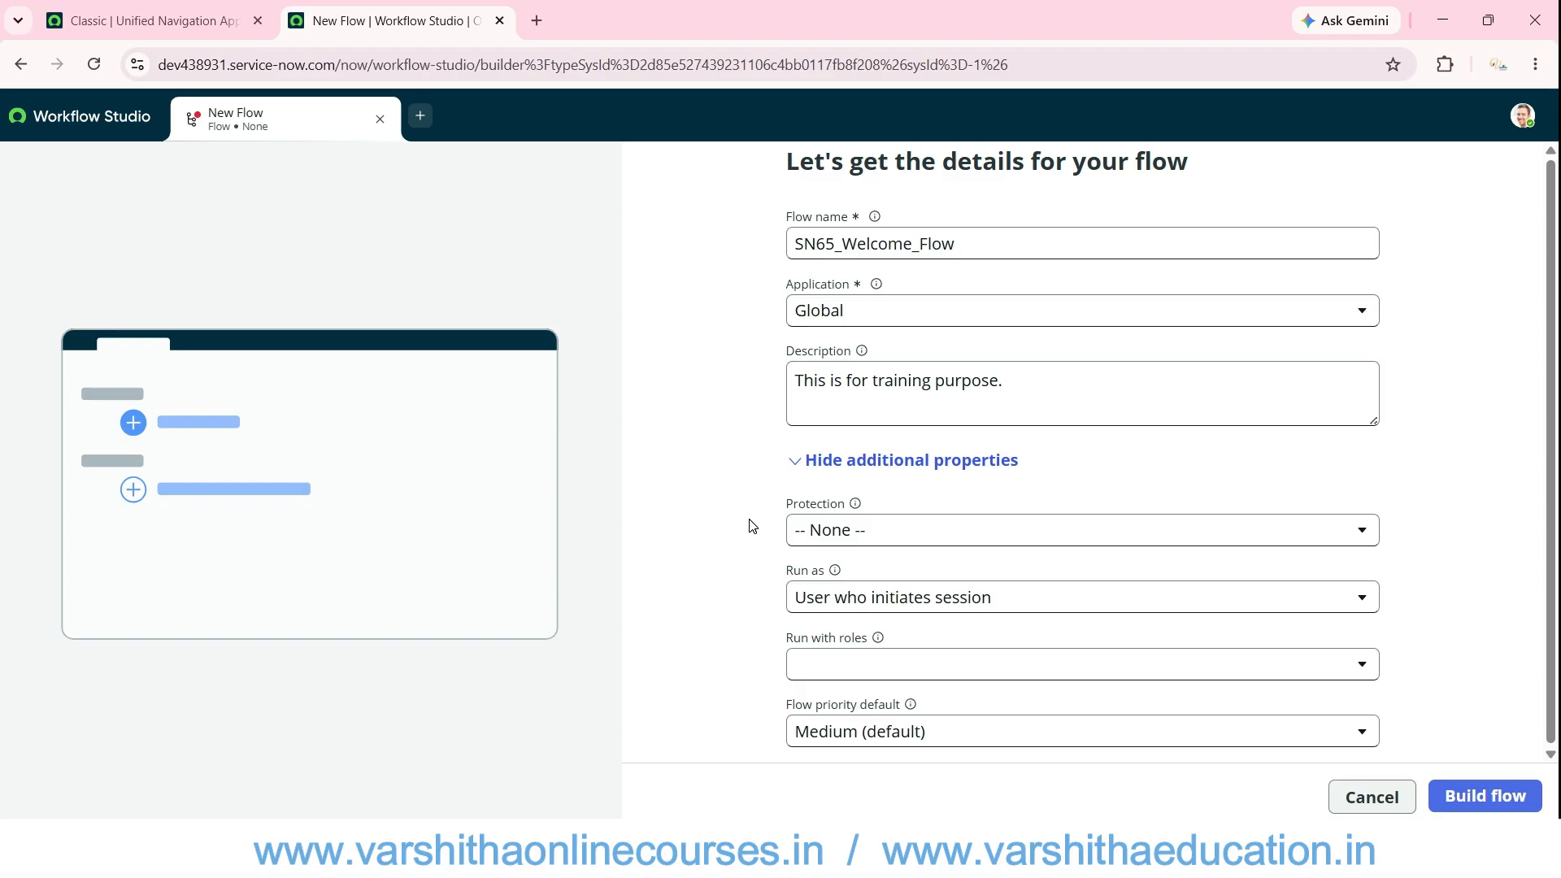
# - Set the flow's default priority to High and build the flow
pyautogui.click(881, 736)
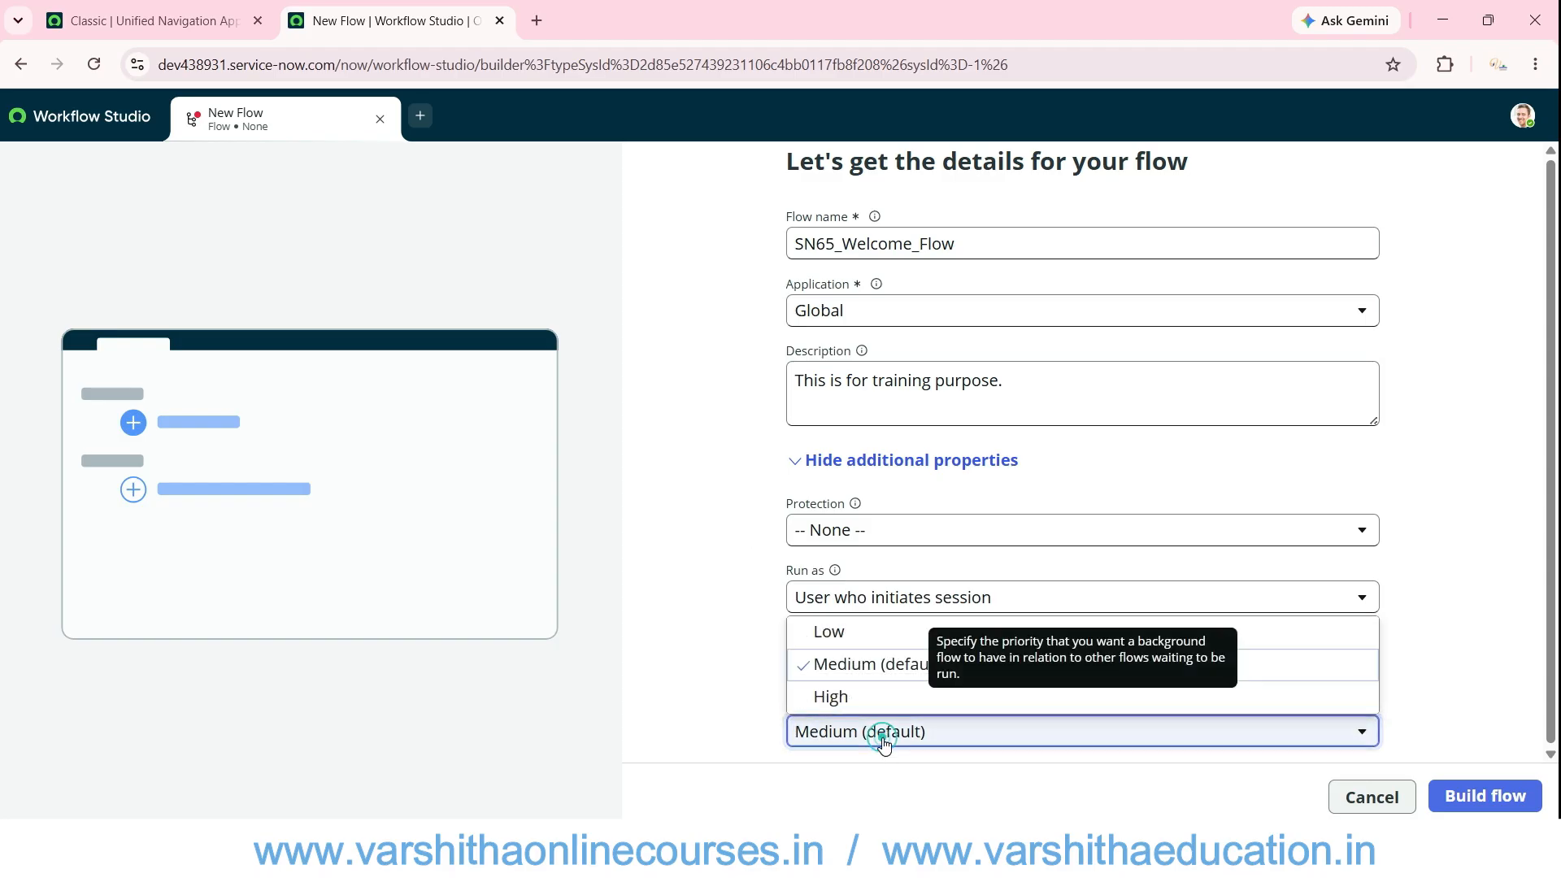
pyautogui.click(844, 698)
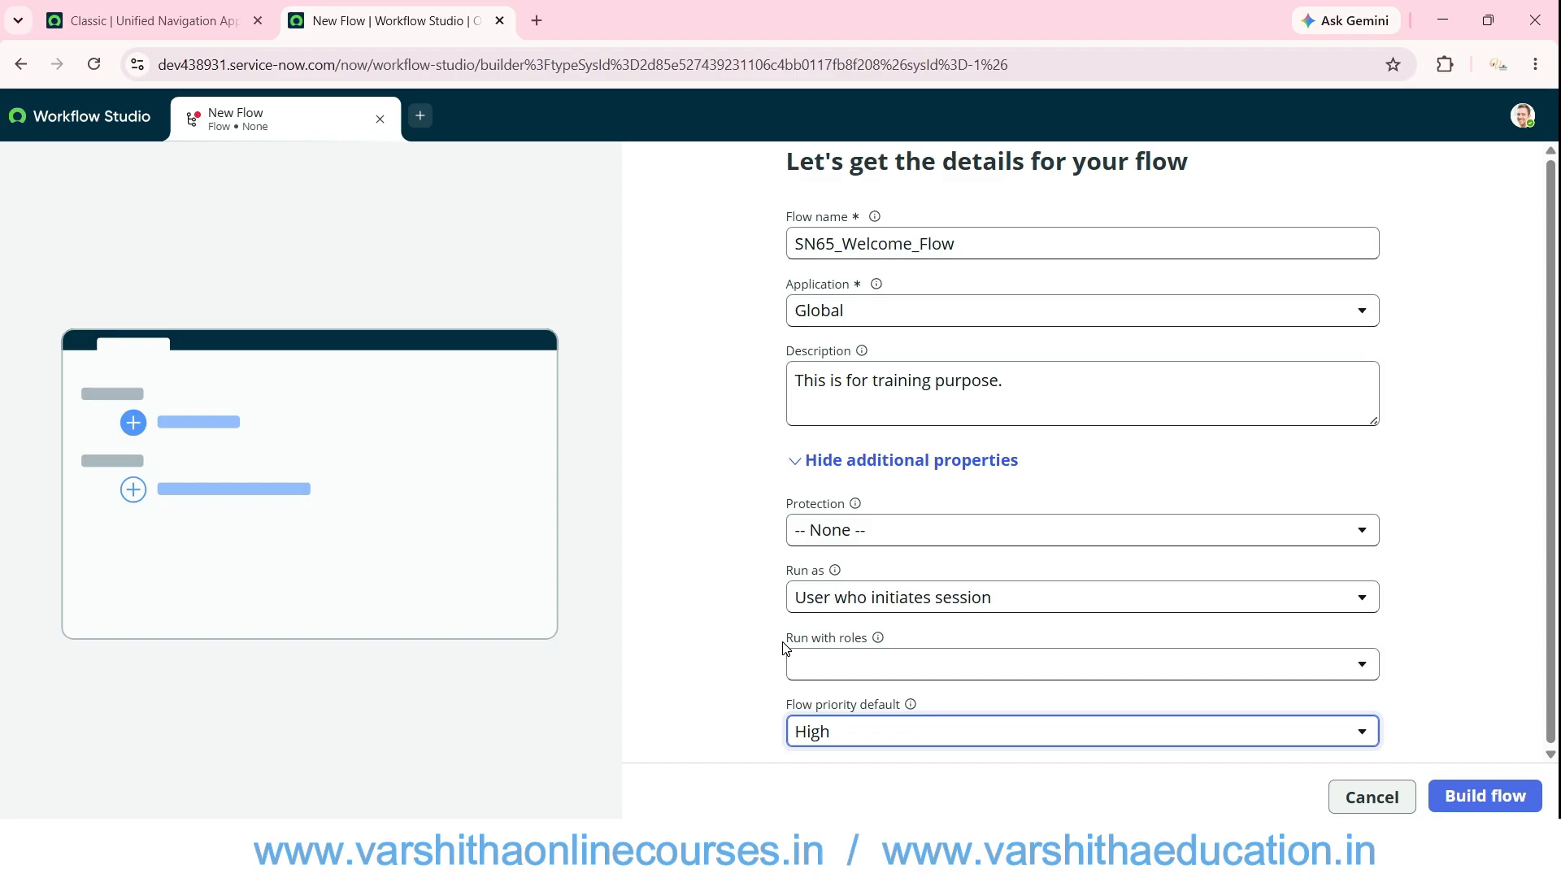
pyautogui.click(797, 460)
pyautogui.click(802, 594)
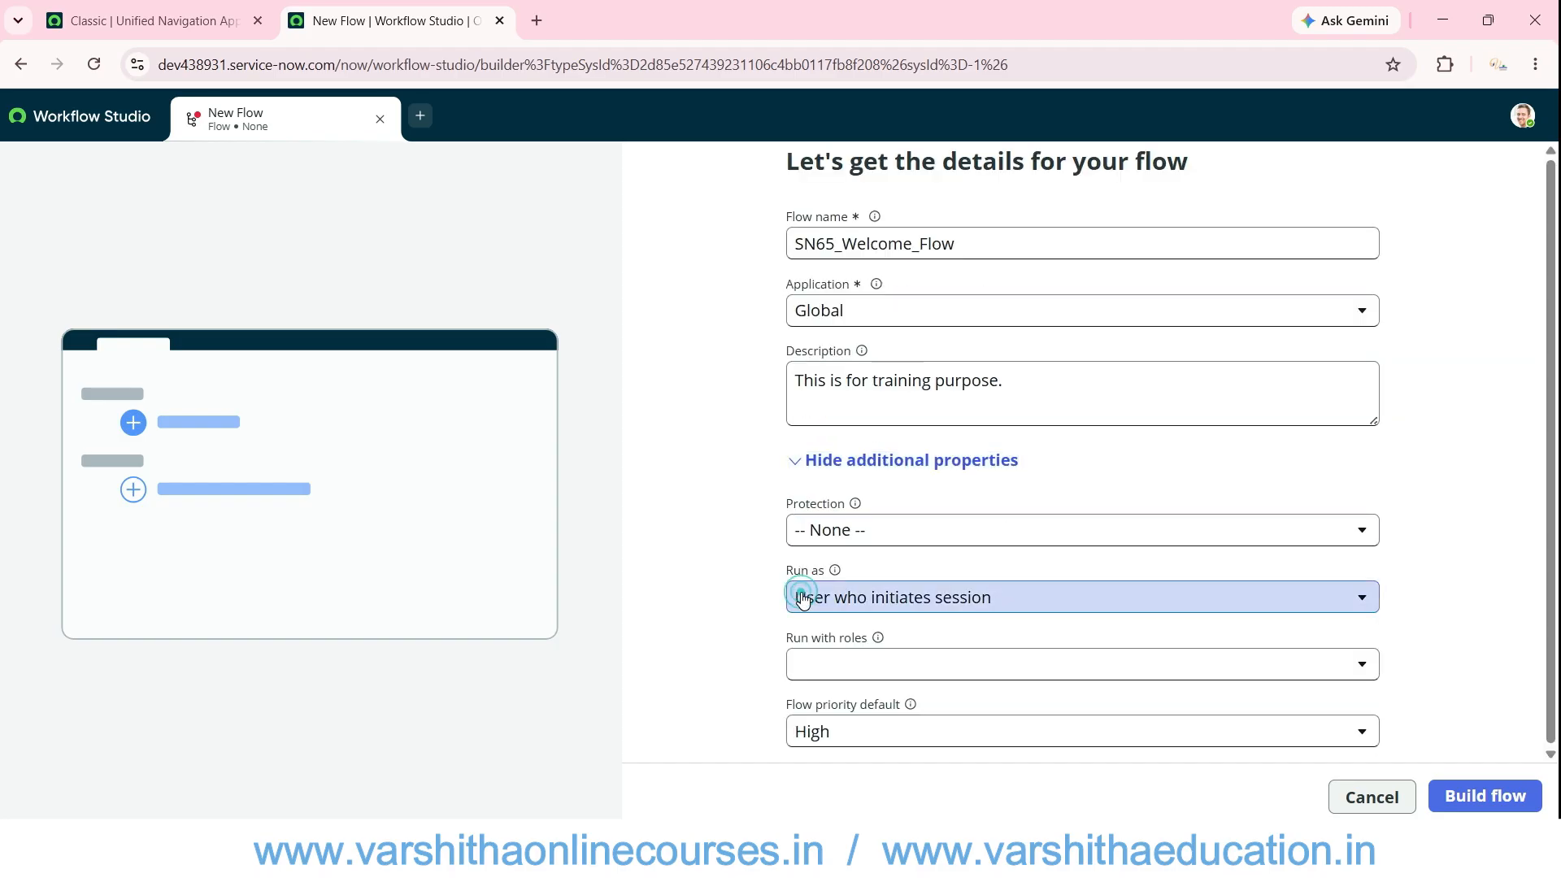
pyautogui.click(794, 466)
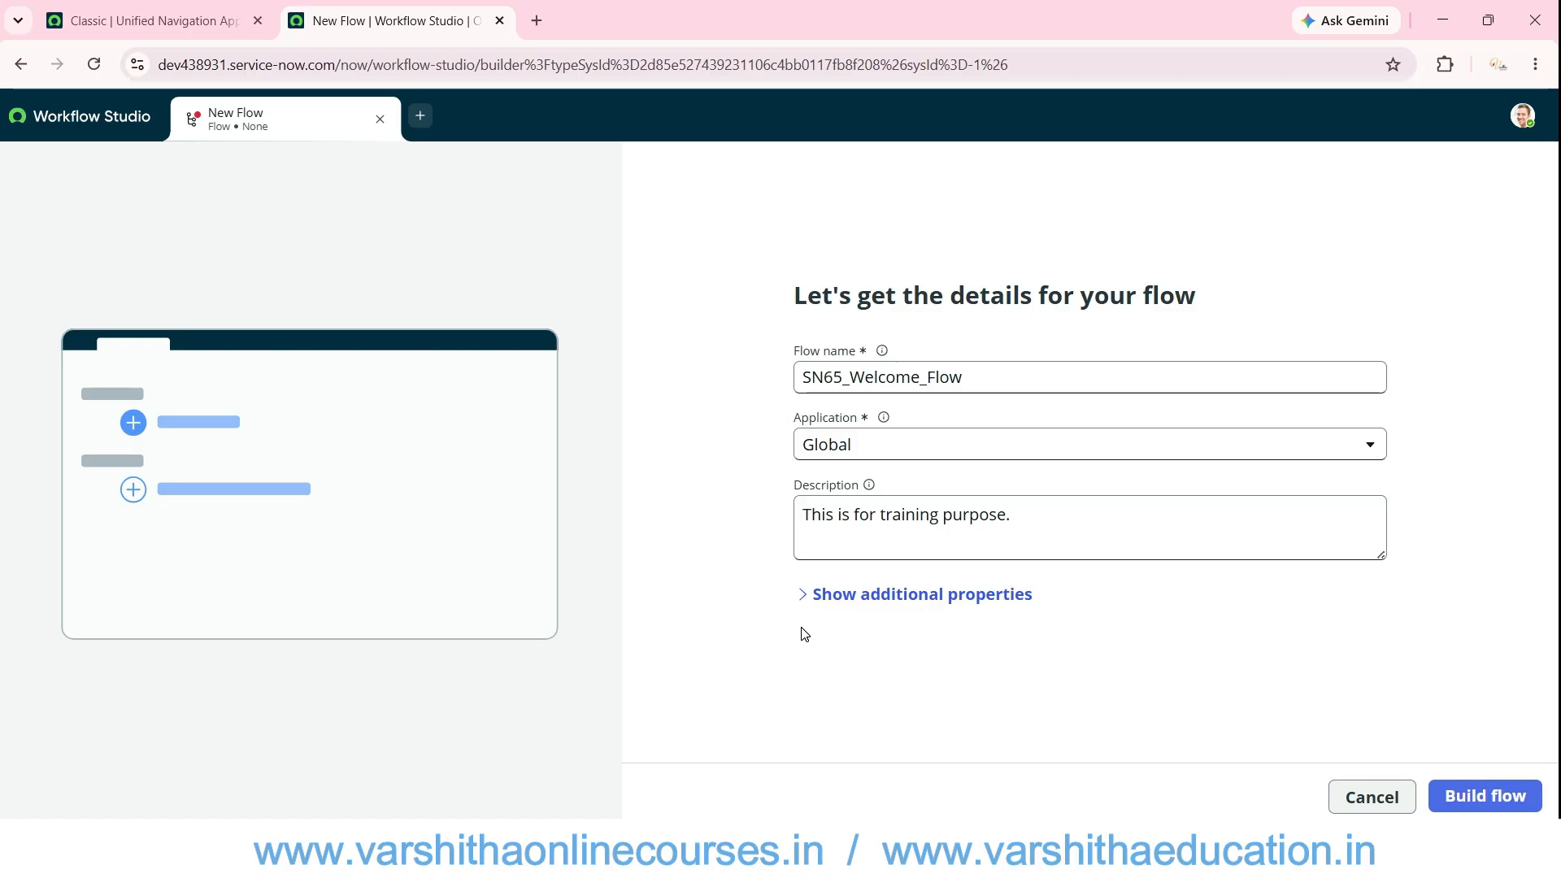
pyautogui.click(1477, 802)
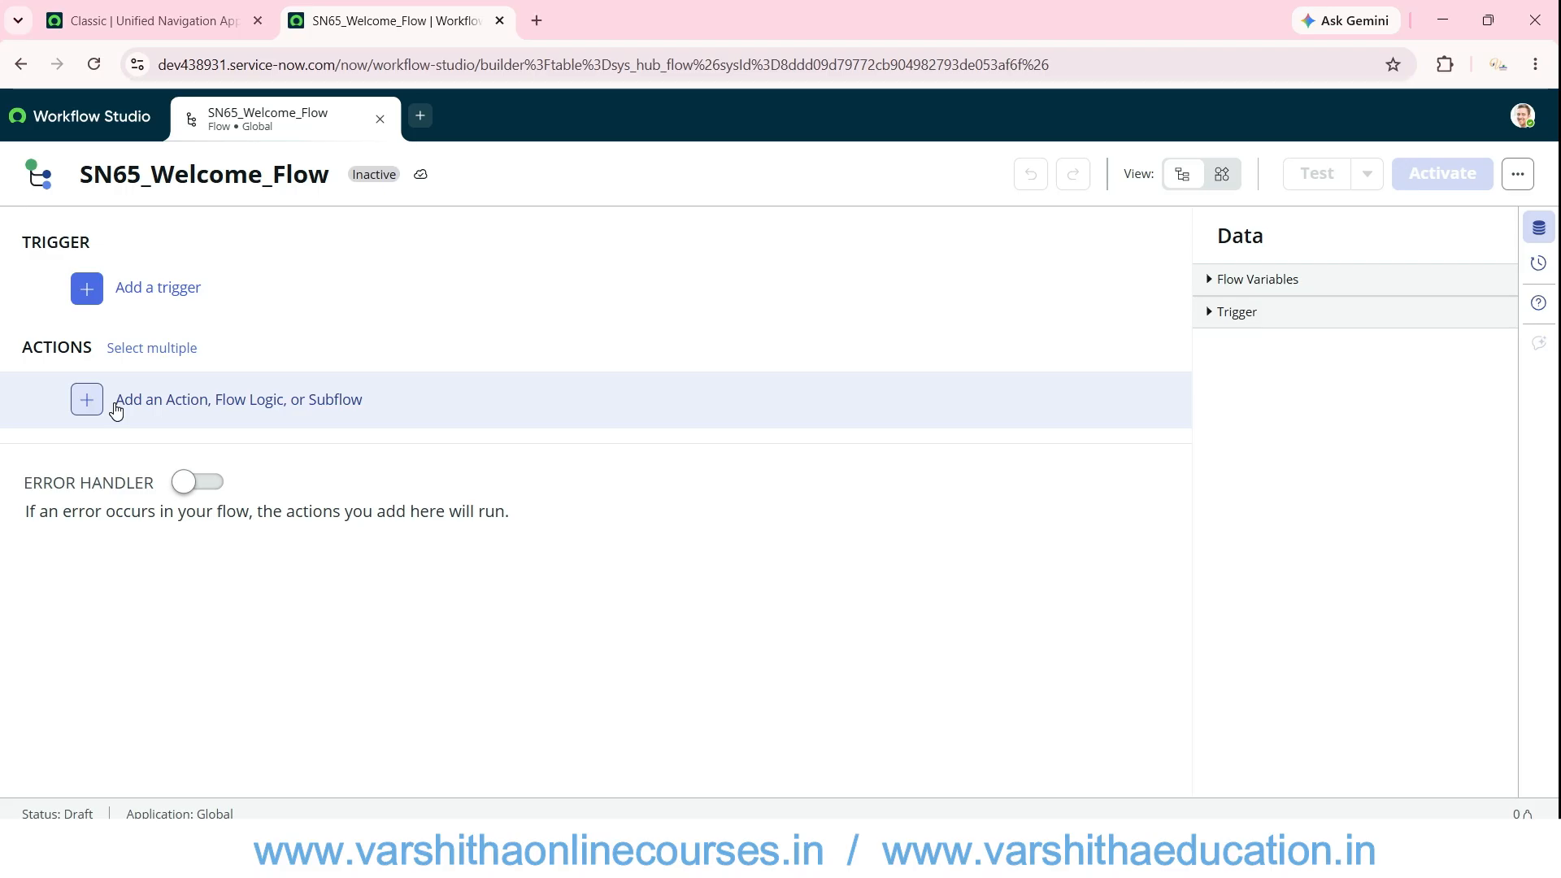
# - Try out the flow's error handler by switching it on and off again
pyautogui.click(188, 486)
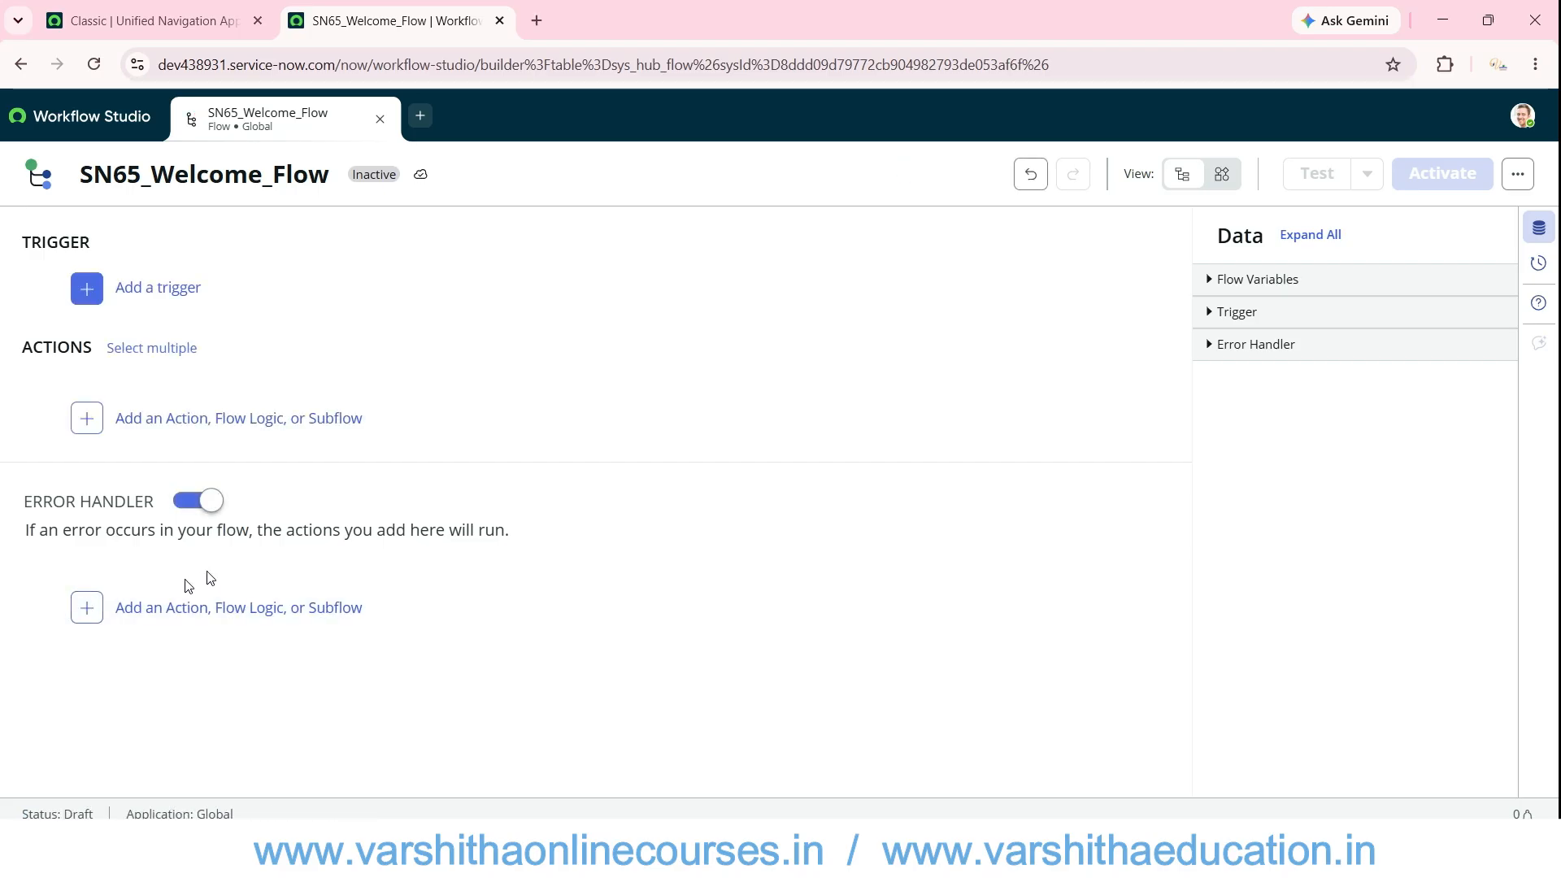
pyautogui.click(184, 504)
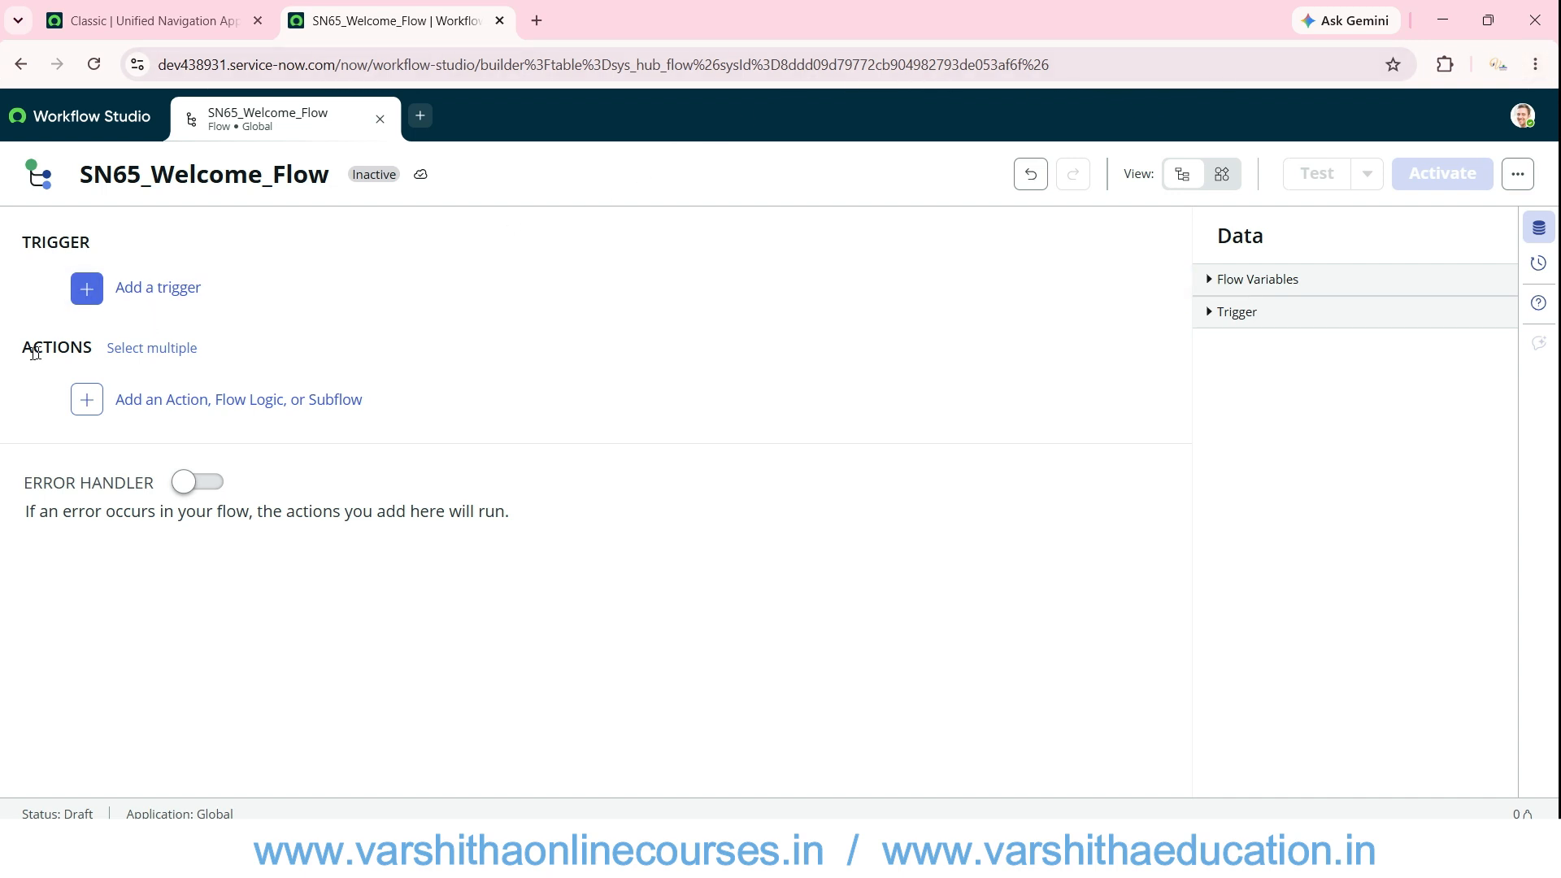
# - Review the Scheduled and Application trigger types, and add a record Created trigger to the flow
pyautogui.click(156, 293)
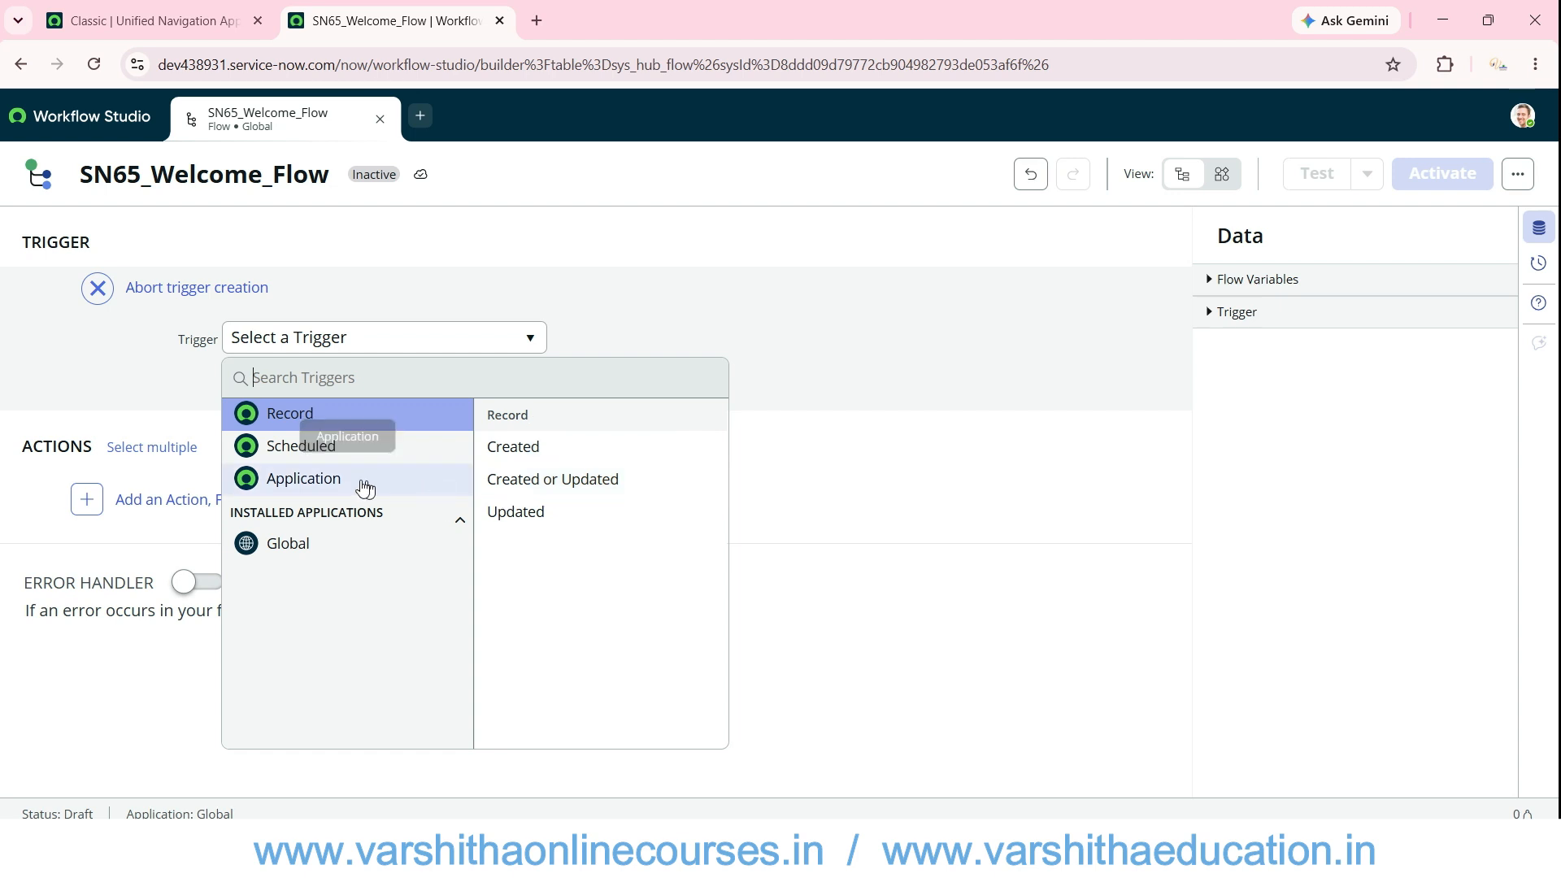
pyautogui.click(295, 451)
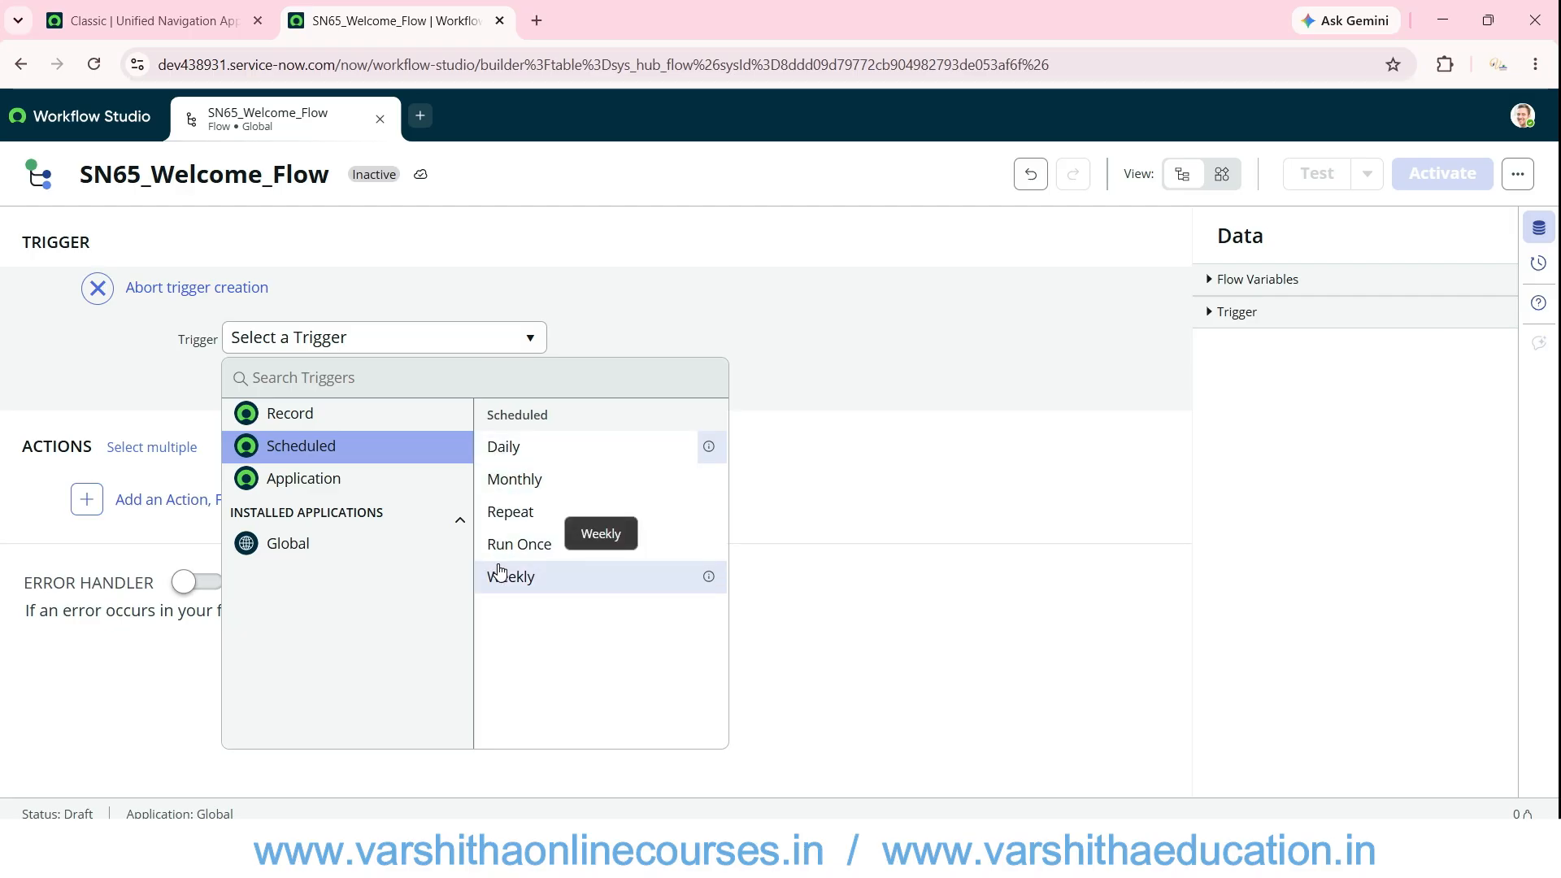
pyautogui.click(322, 477)
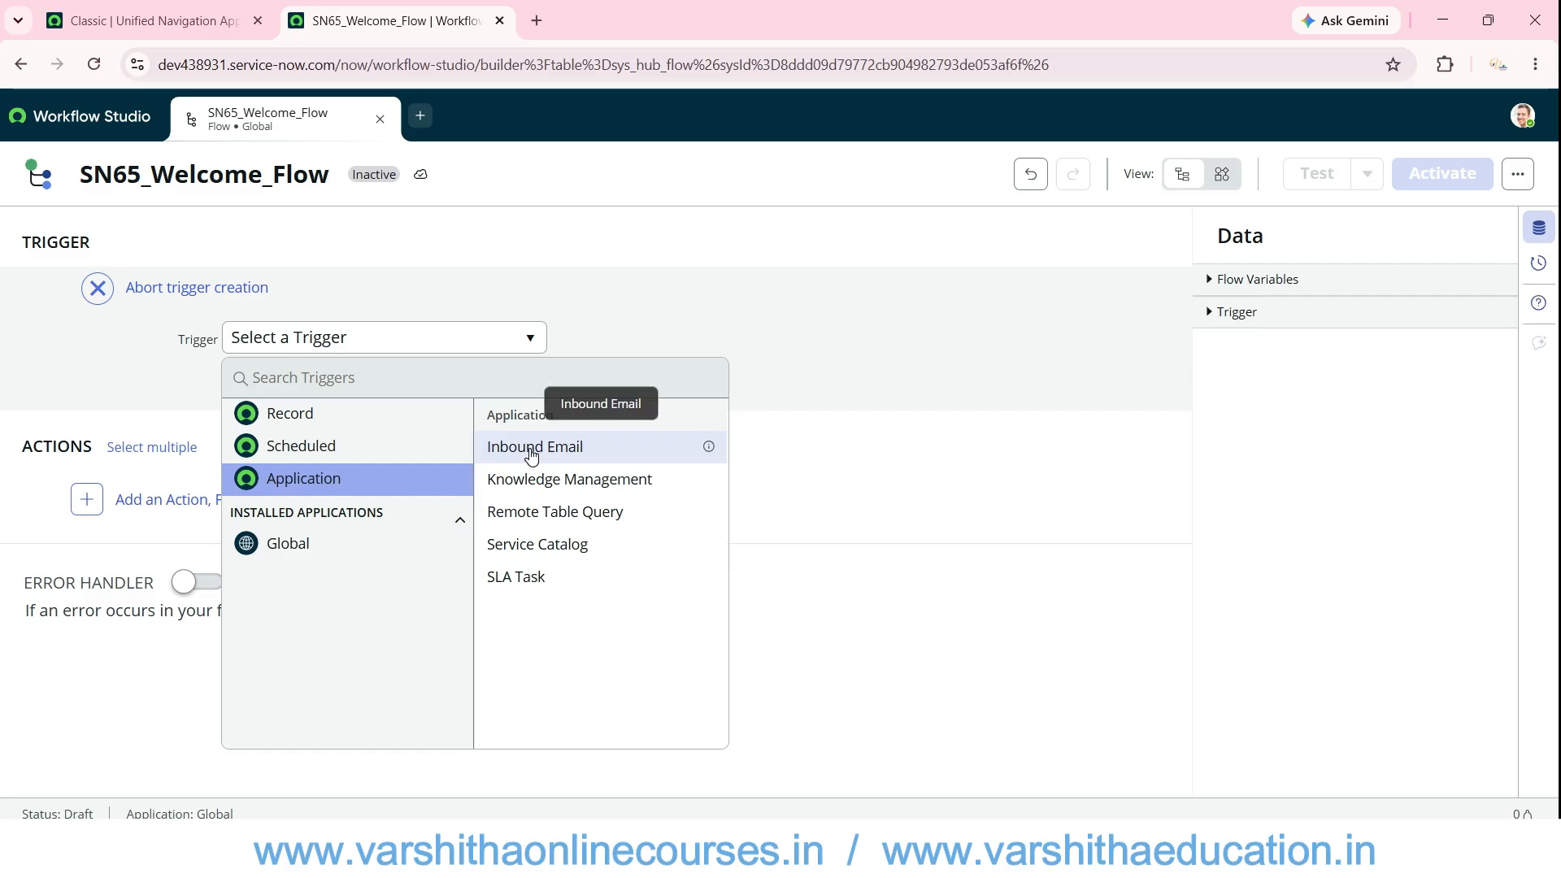
pyautogui.click(290, 419)
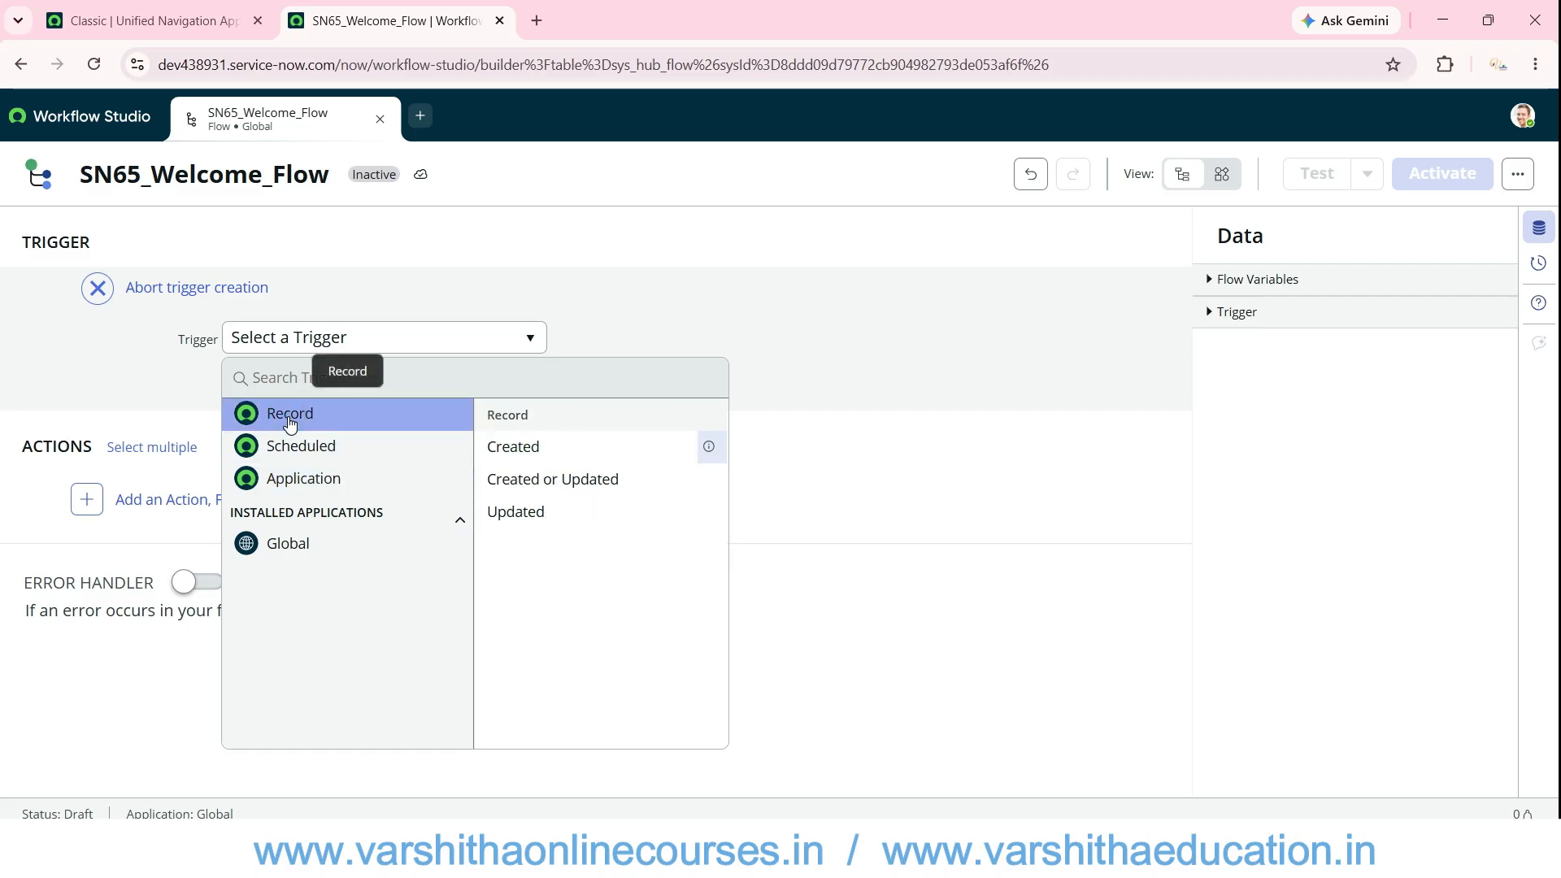
pyautogui.click(515, 447)
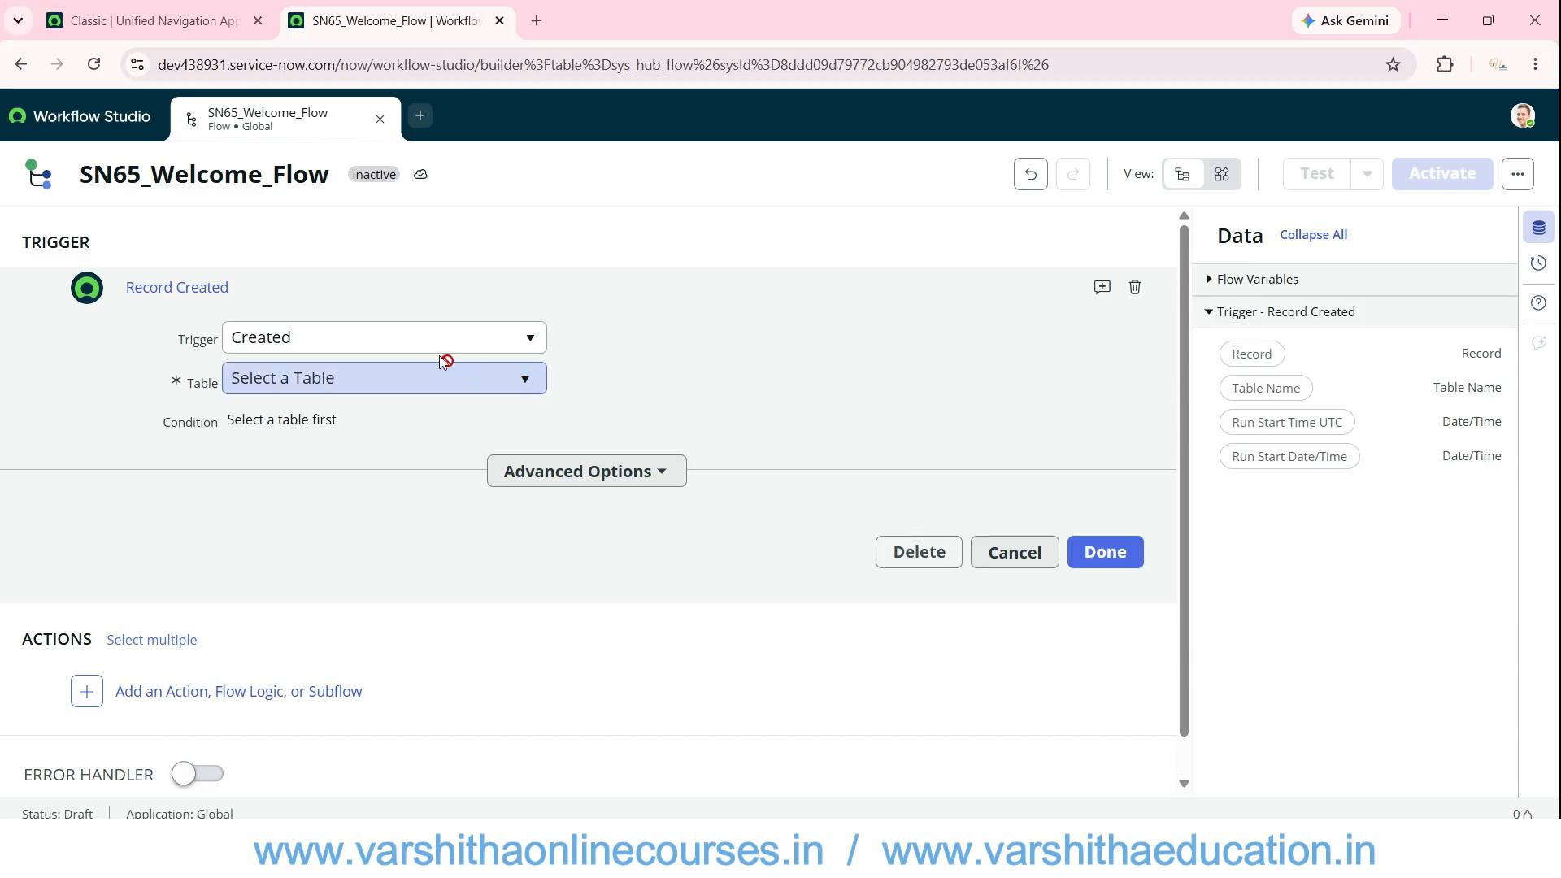
# - Set the trigger's table to SN66 Update Table [u_sn66_update_table]
pyautogui.click(400, 379)
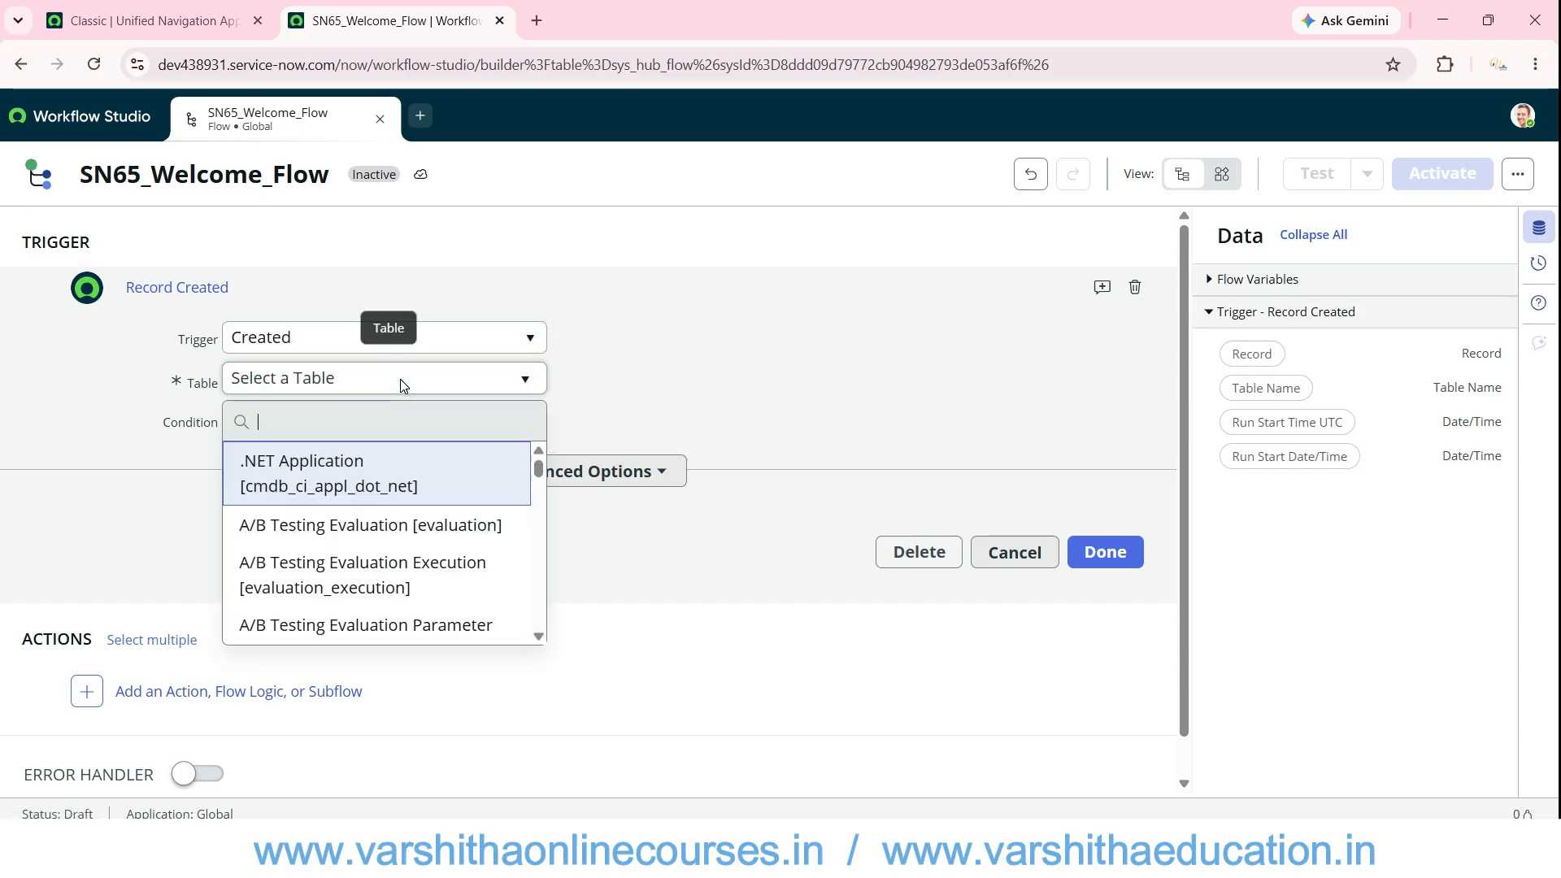
pyautogui.write('sn')
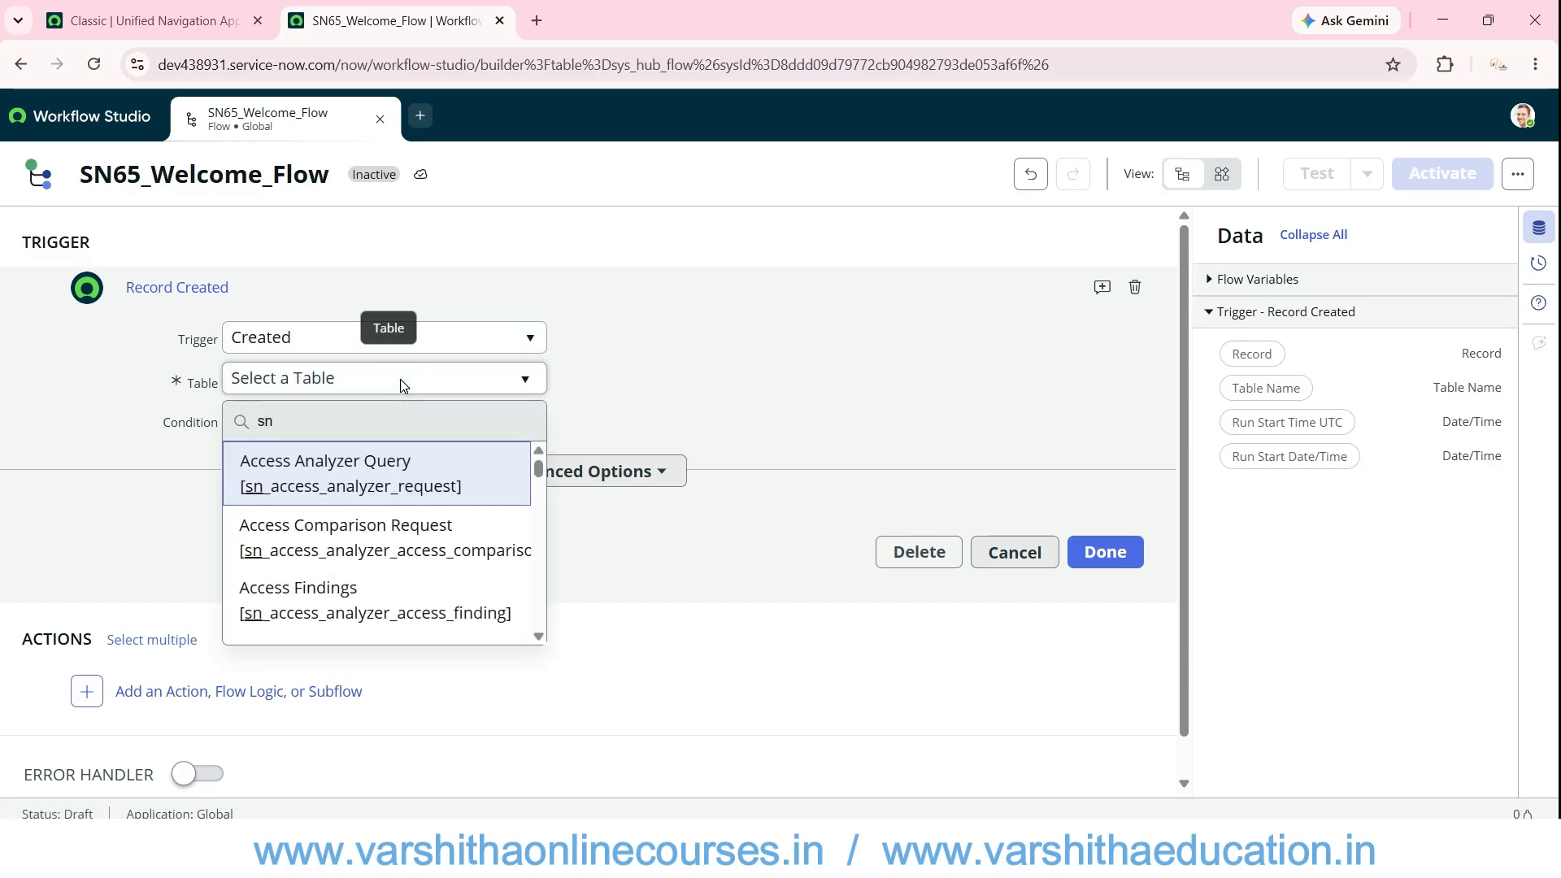
pyautogui.write('65')
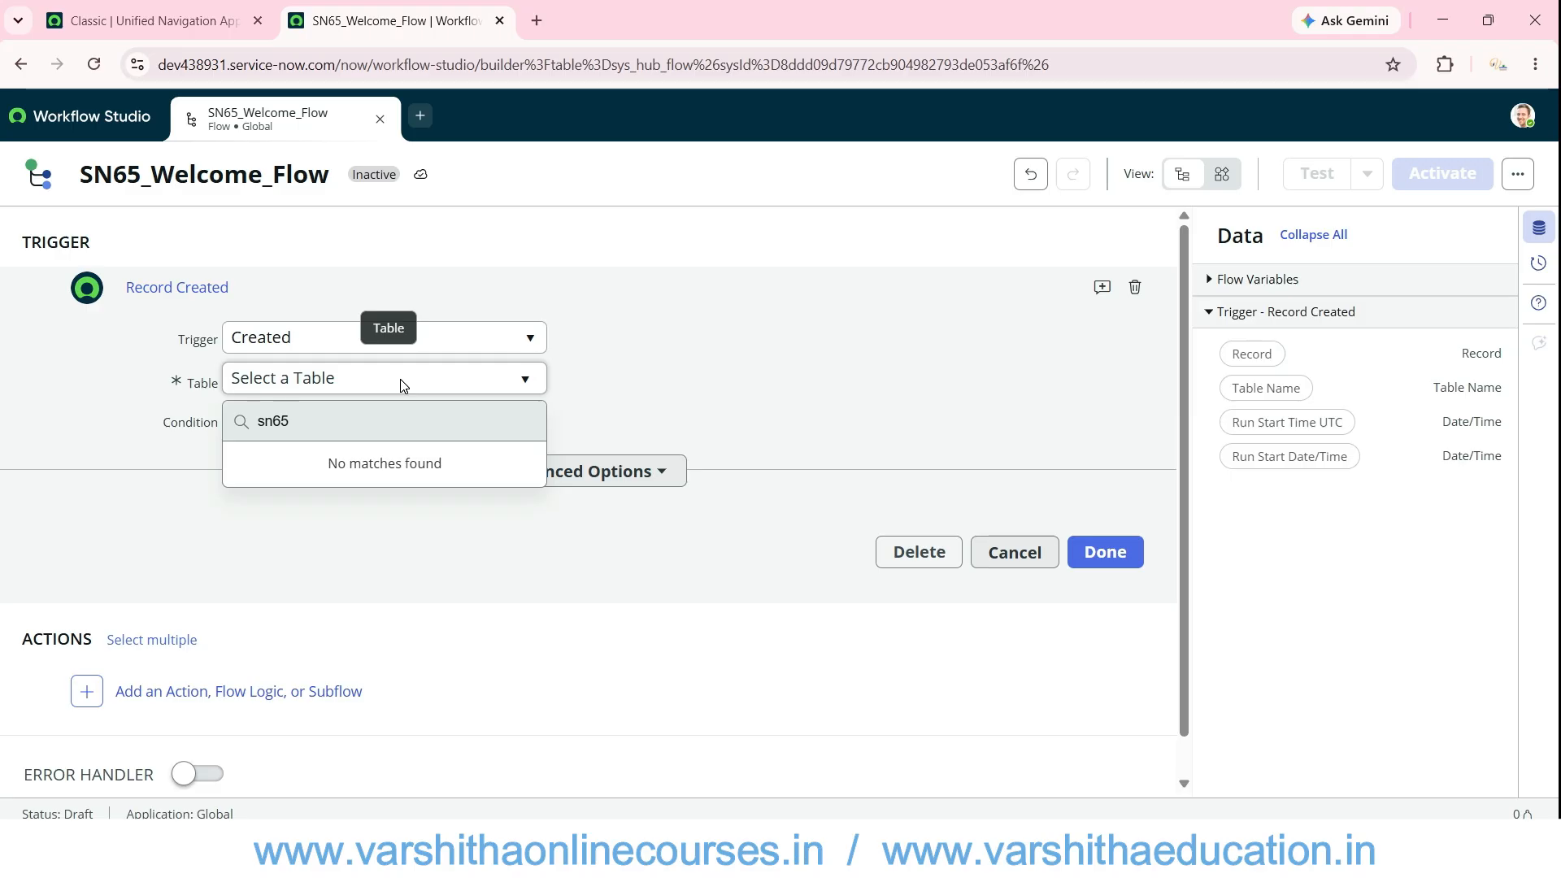
pyautogui.press('BackSpace')
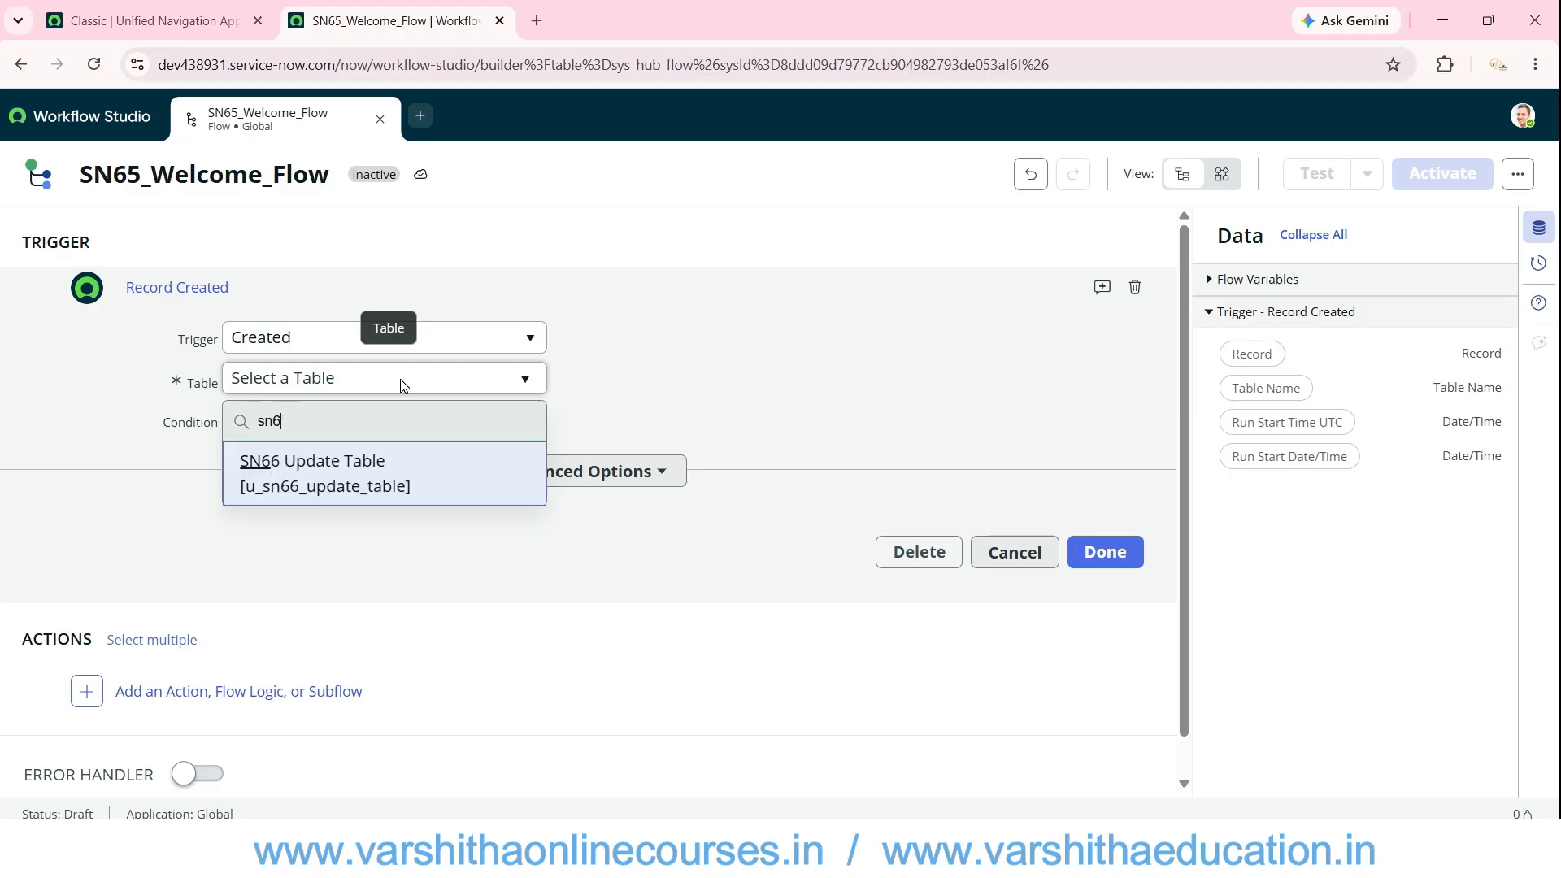
pyautogui.click(302, 464)
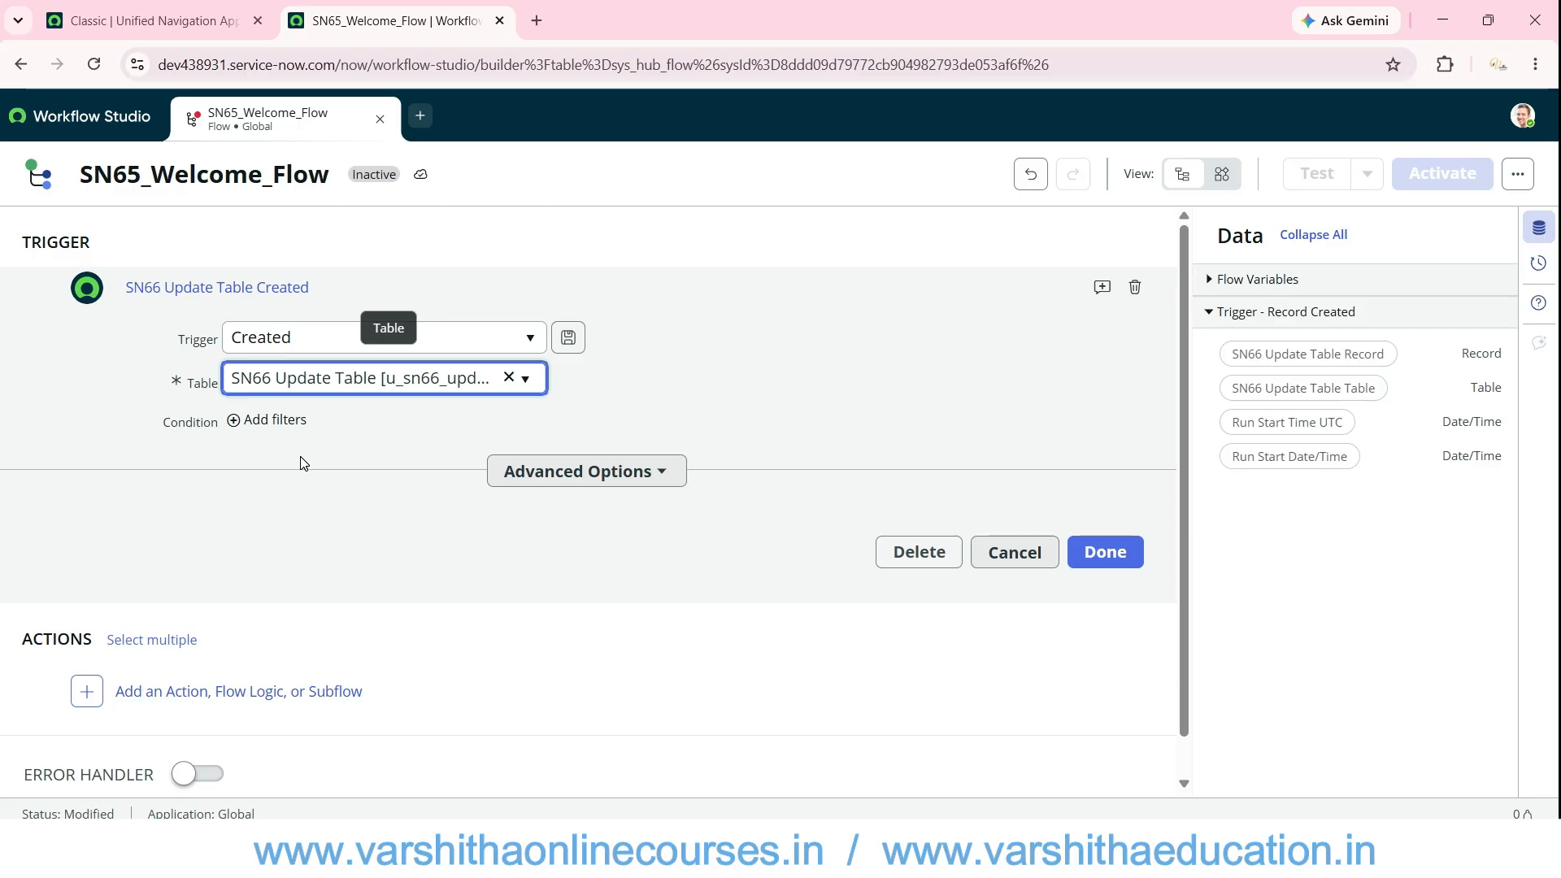
# - Add the trigger condition Status is InProgress and finish the trigger
pyautogui.click(252, 426)
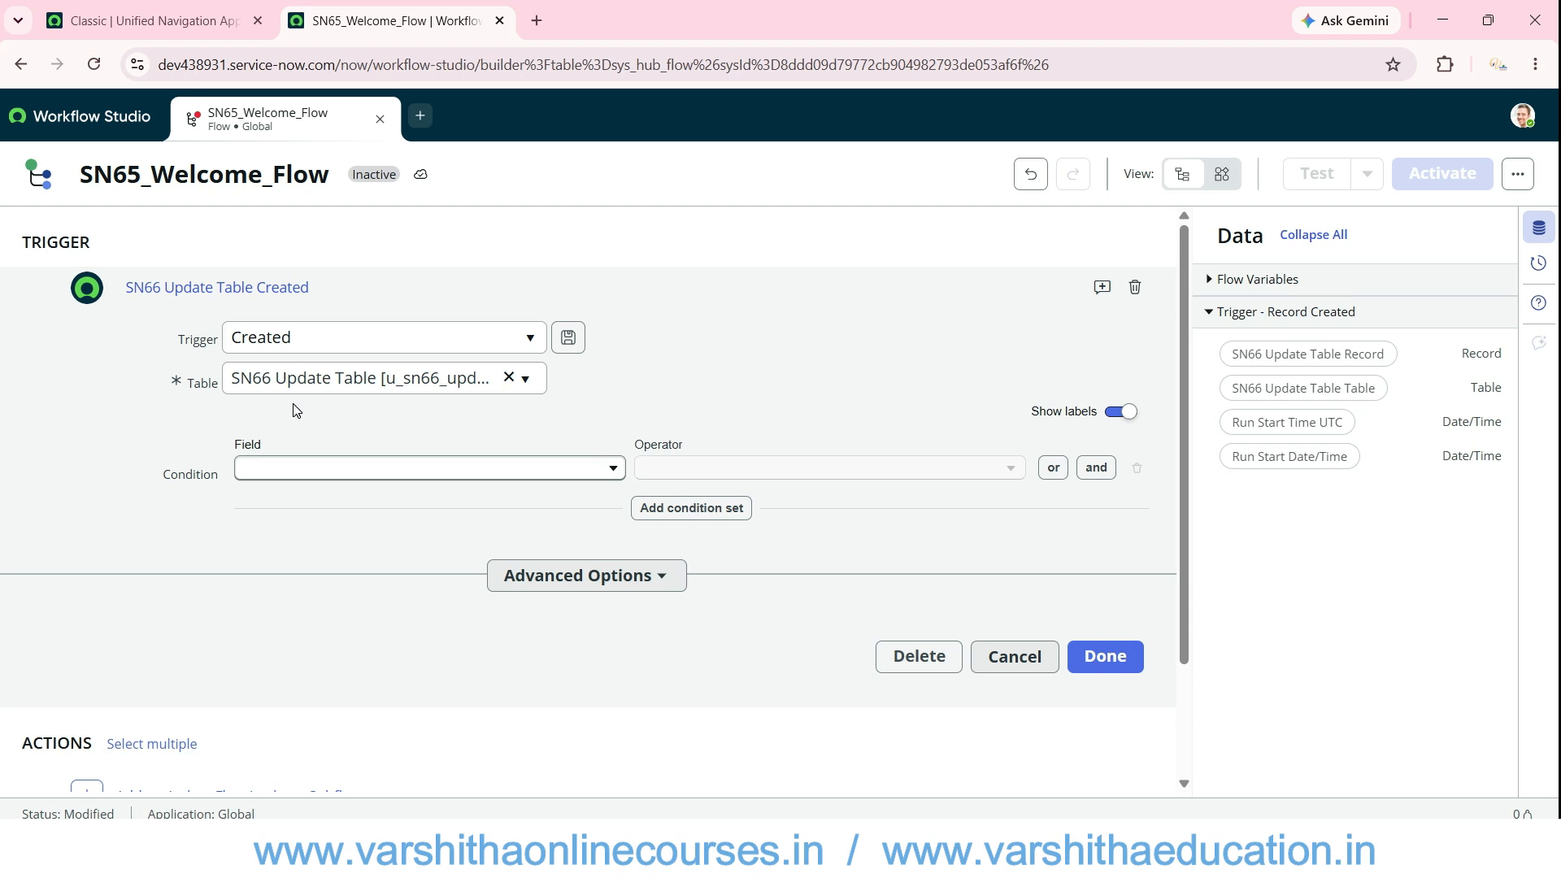
pyautogui.click(324, 474)
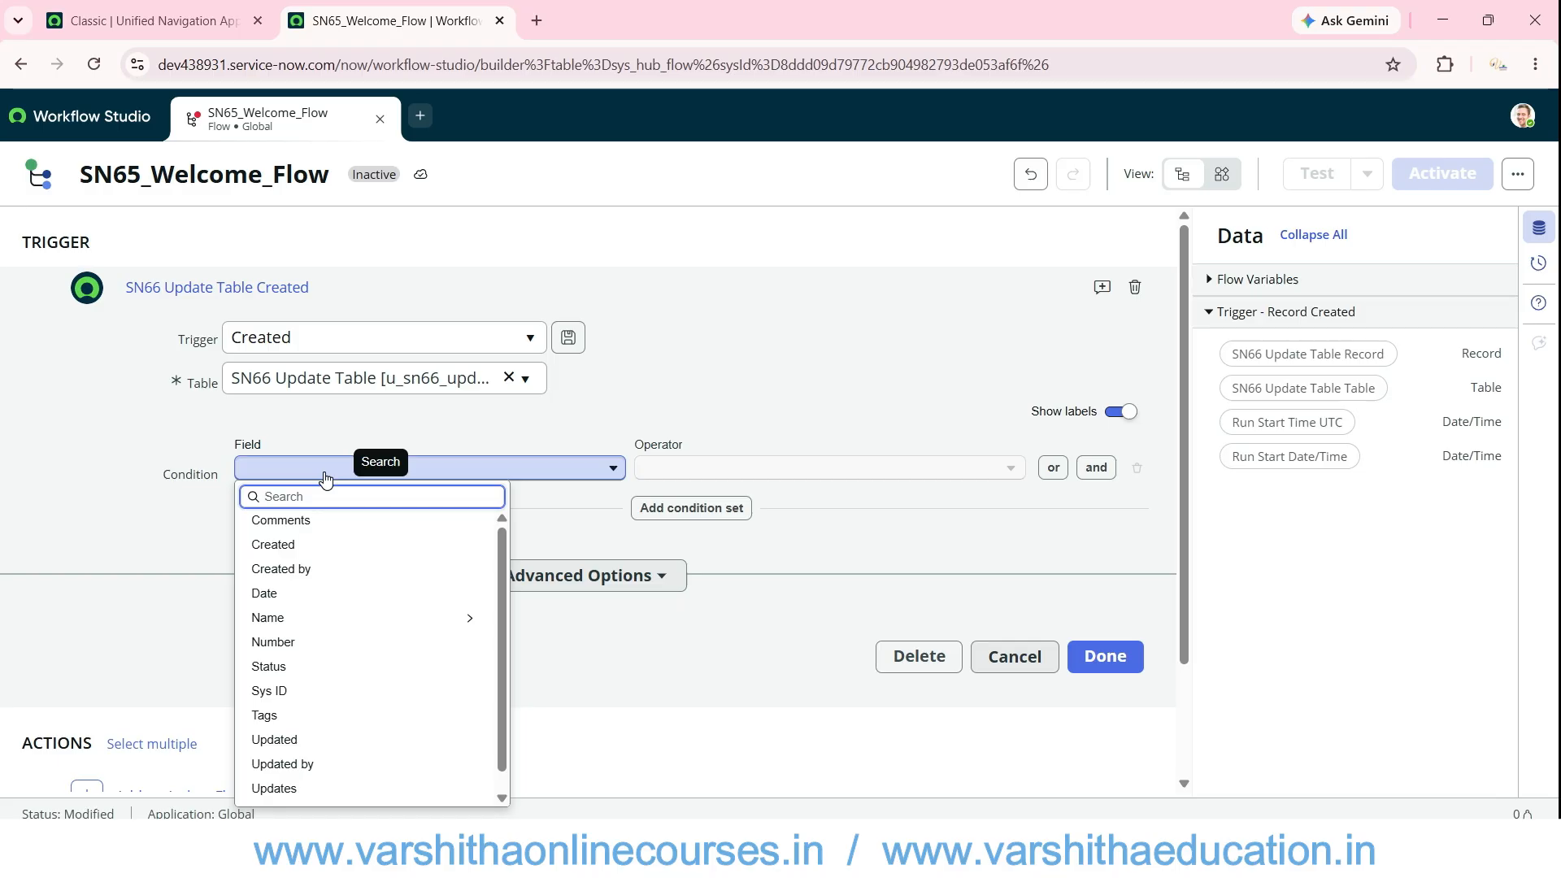
pyautogui.click(269, 669)
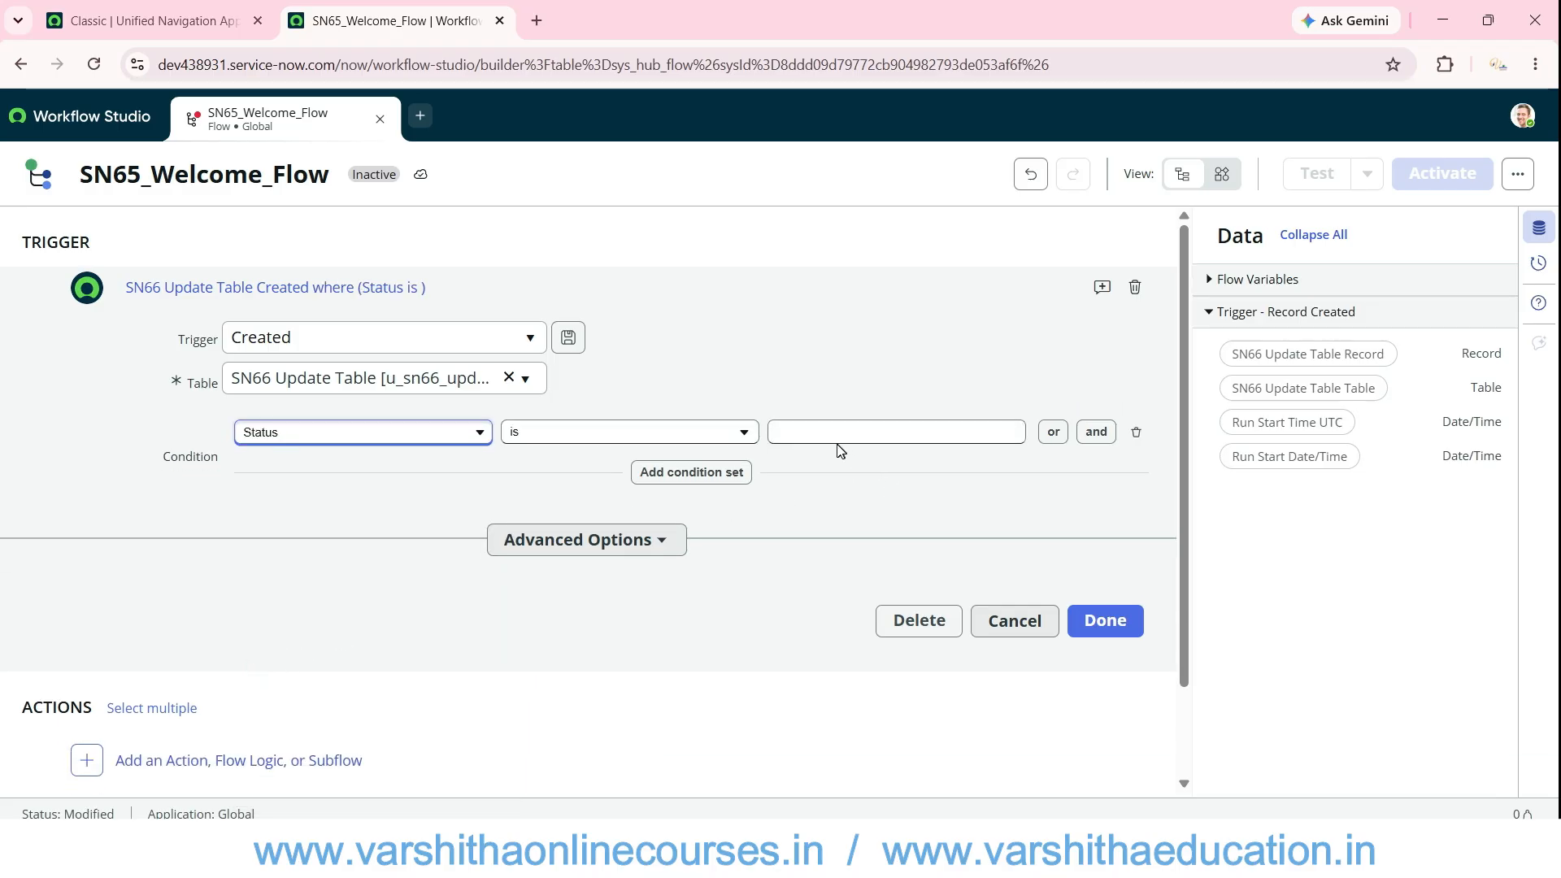
pyautogui.click(828, 434)
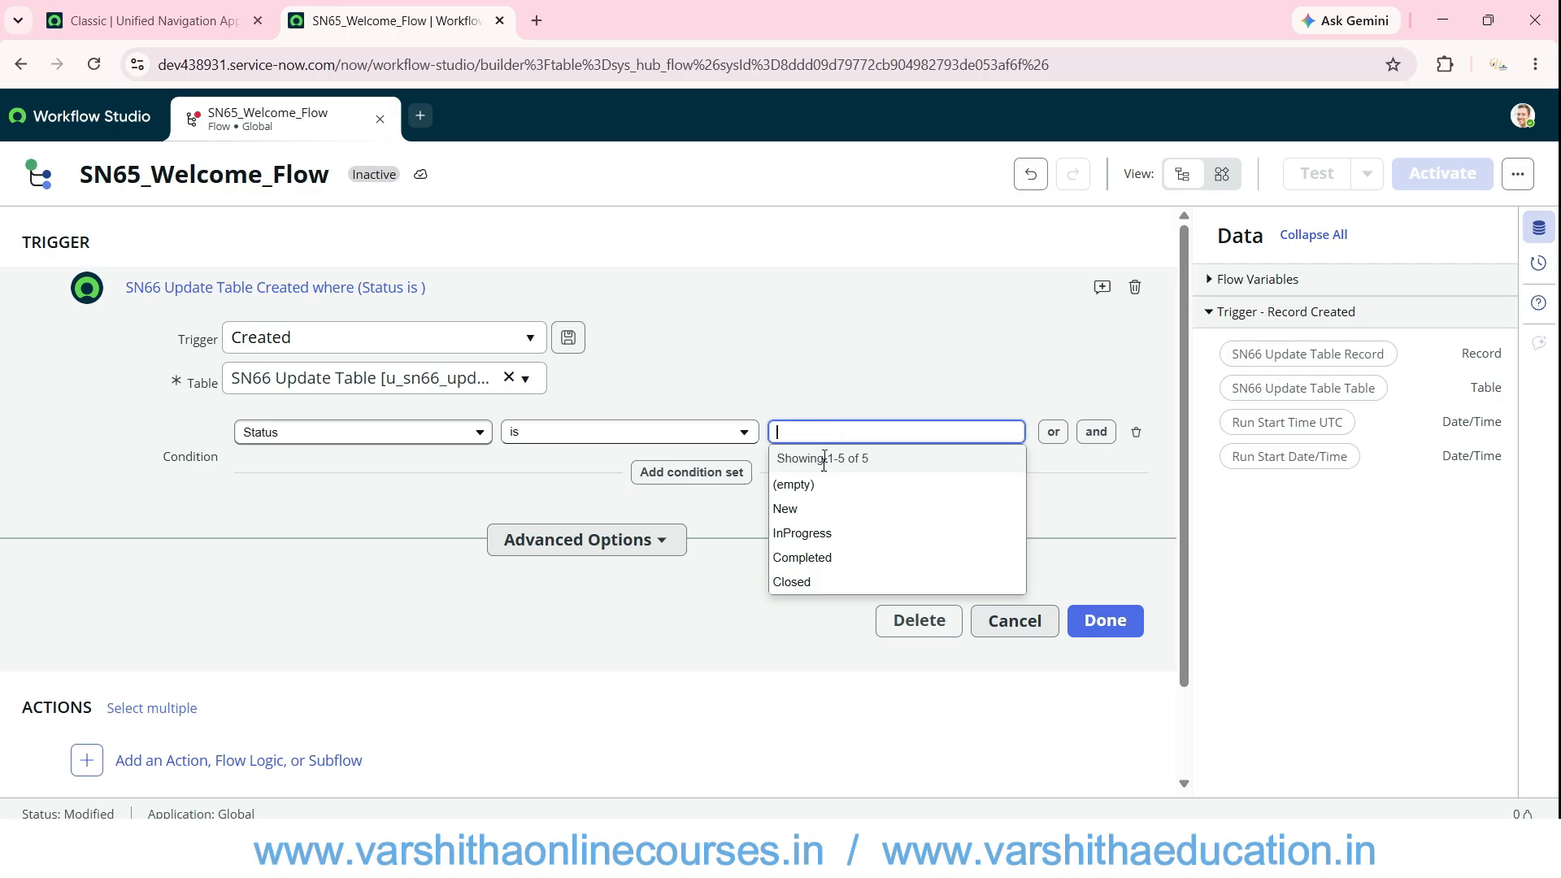
pyautogui.click(806, 532)
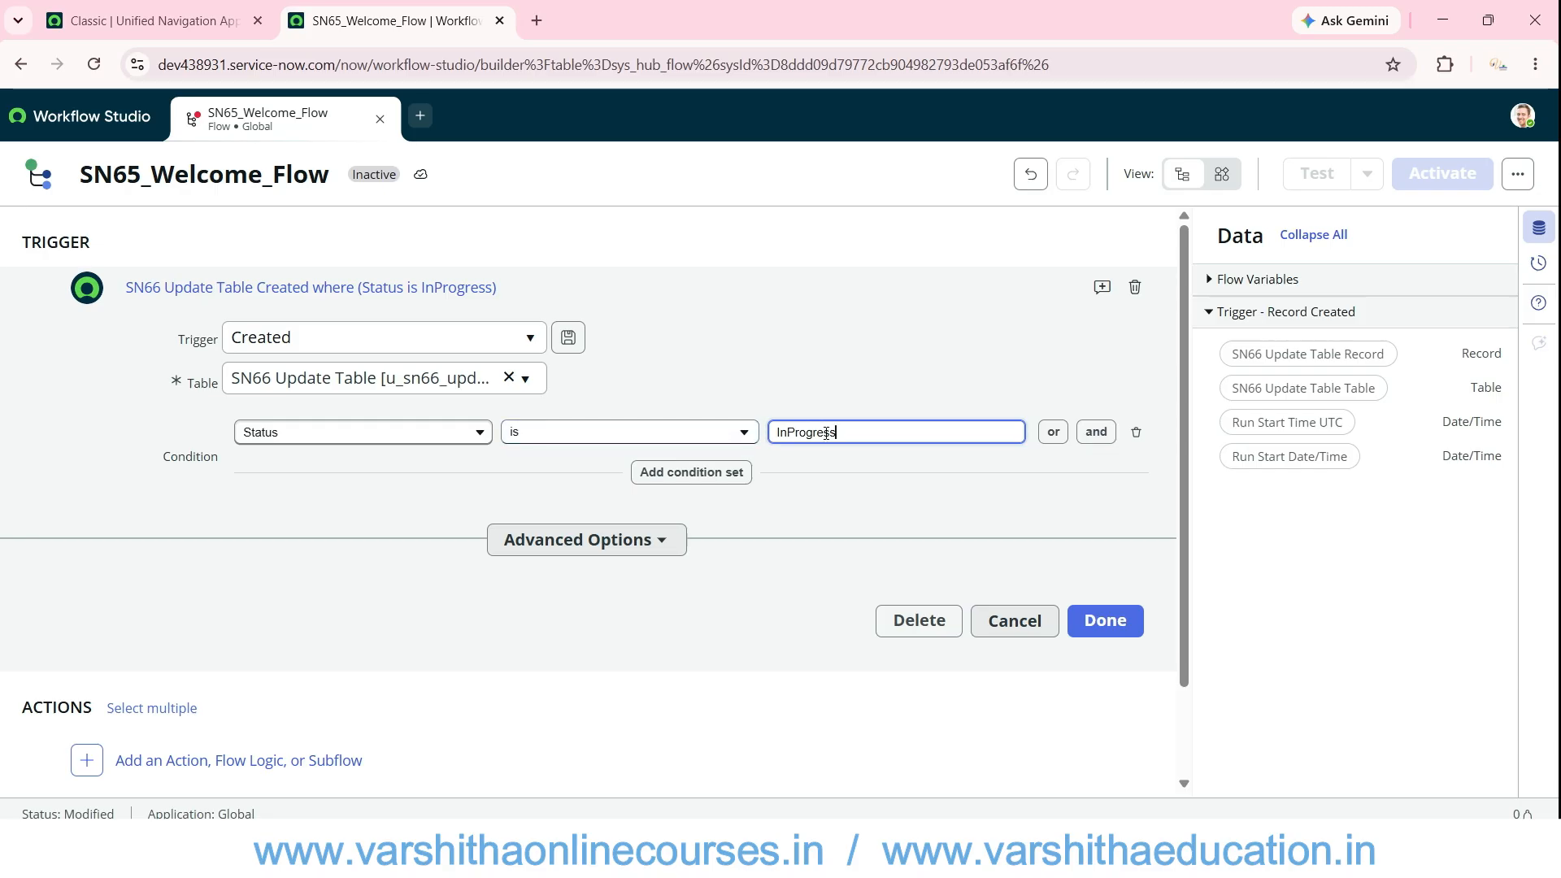
pyautogui.click(1117, 621)
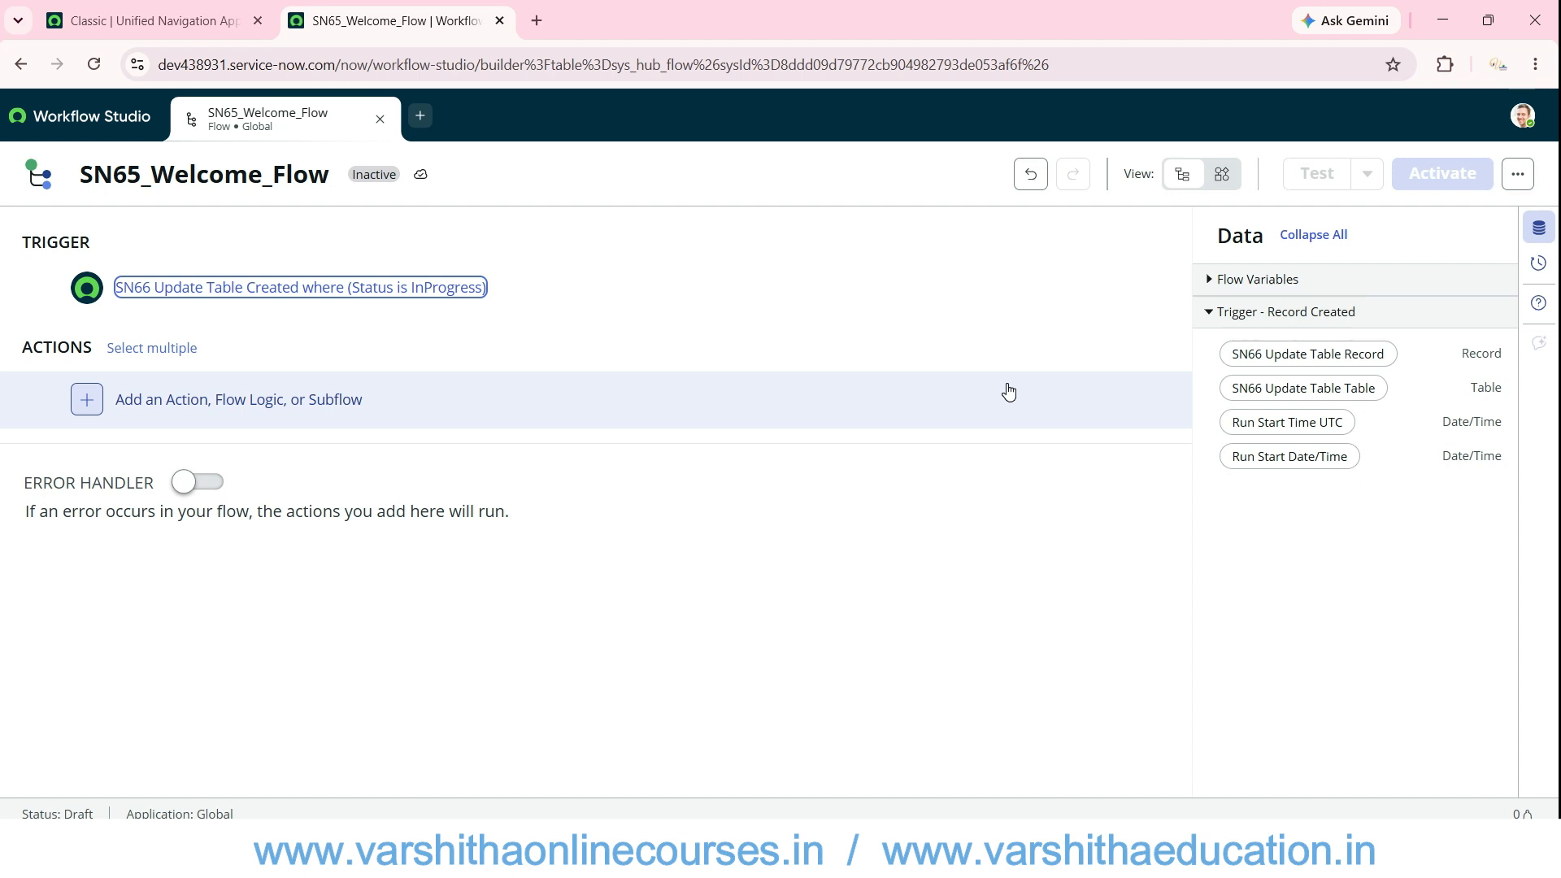
# - Start adding an action to the flow and look through the installed and not installed spokes on offer
pyautogui.click(122, 404)
pyautogui.click(154, 402)
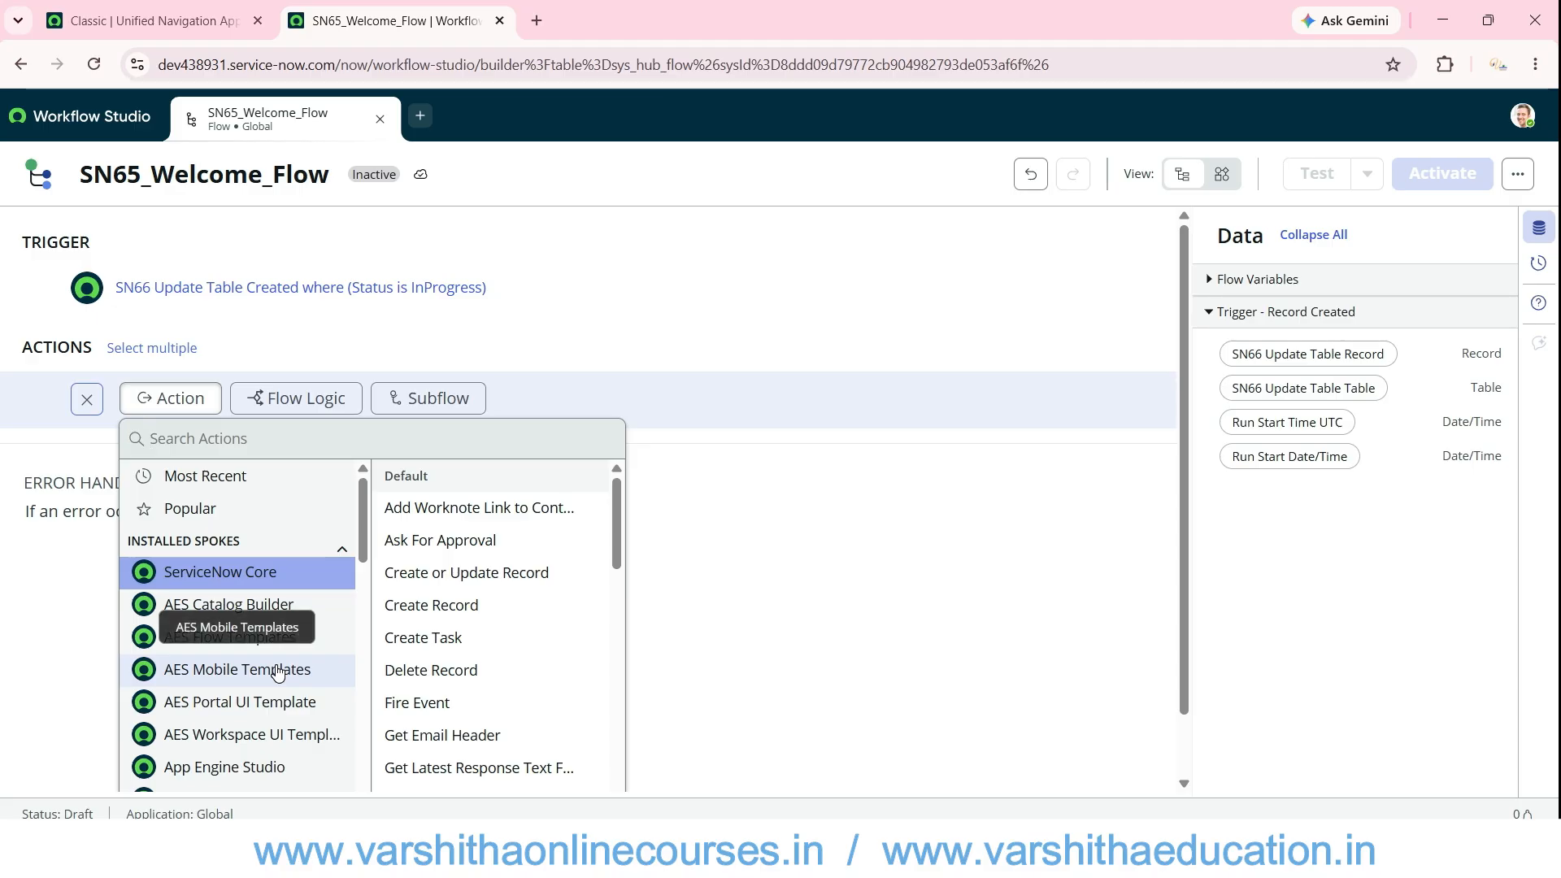
pyautogui.scroll(-3, 292, 669)
pyautogui.scroll(-6, 269, 655)
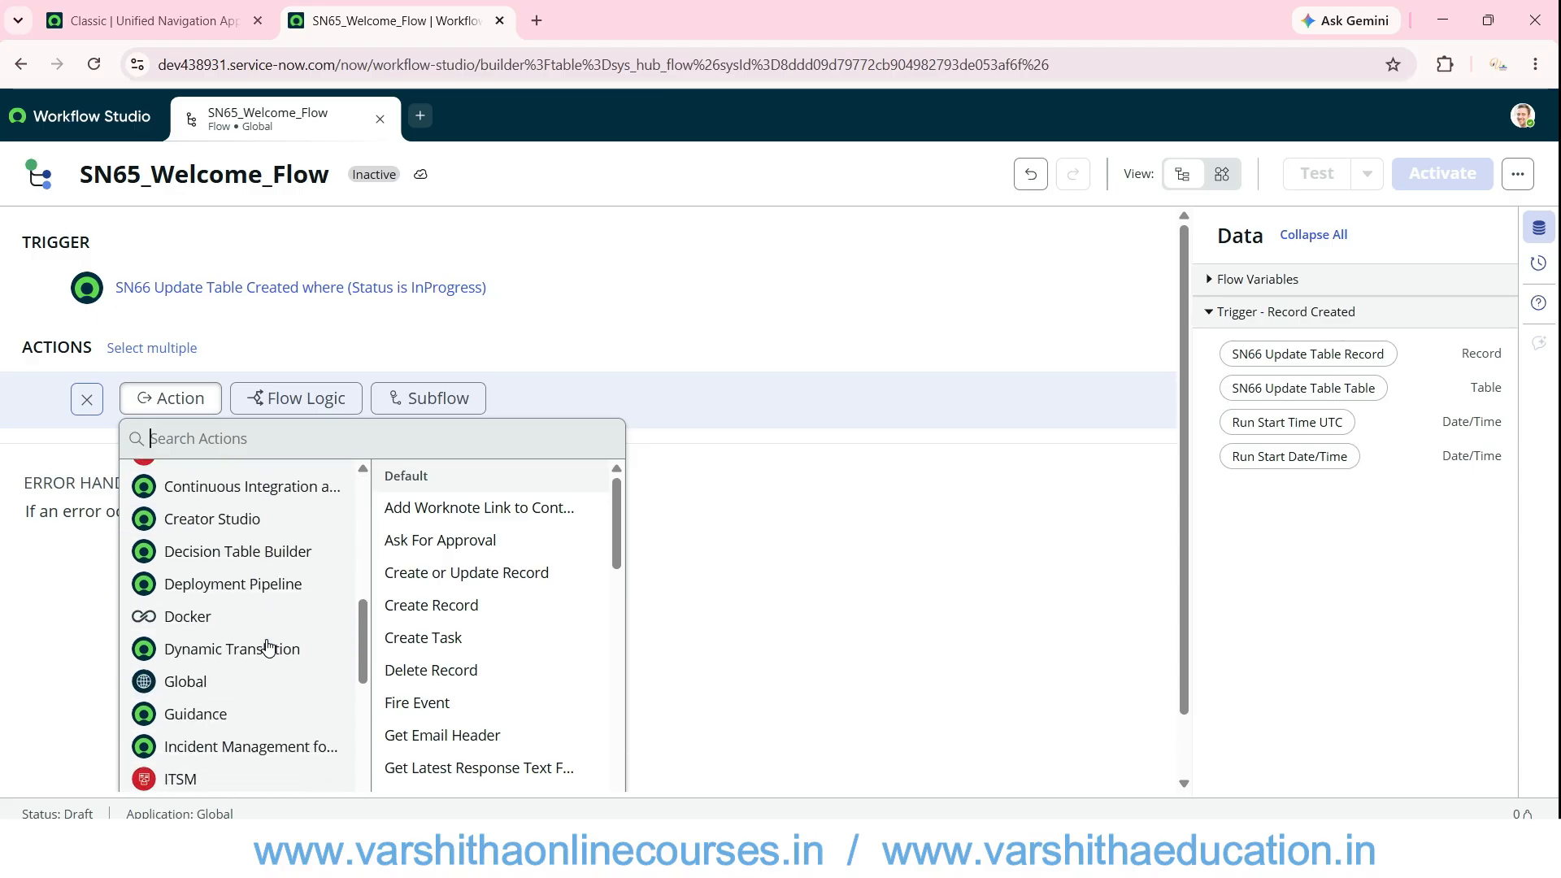
pyautogui.scroll(-3, 267, 618)
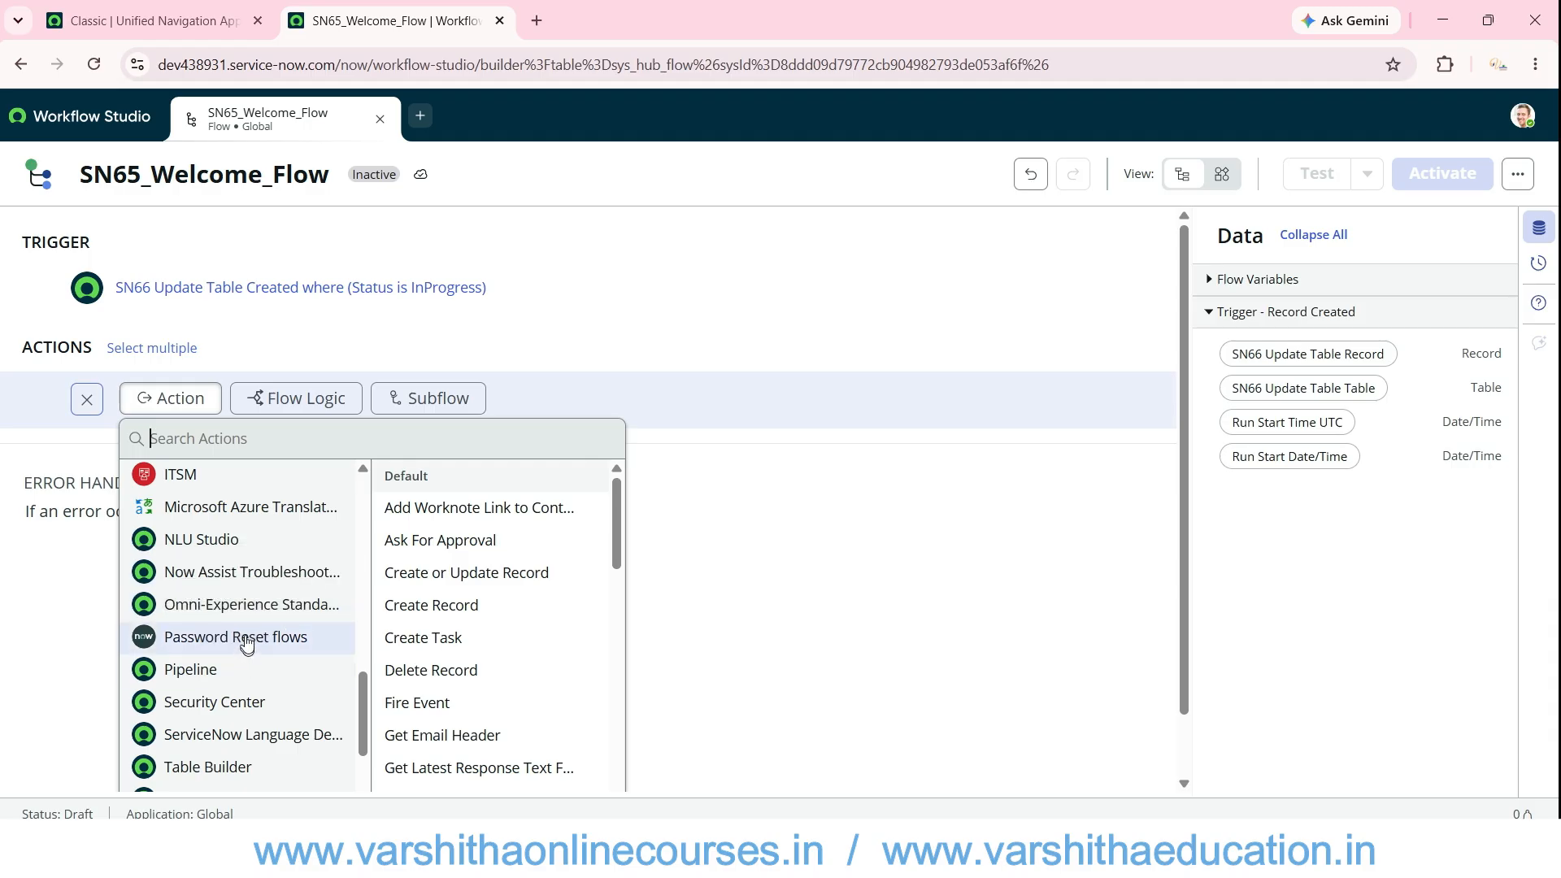
pyautogui.scroll(-2, 248, 602)
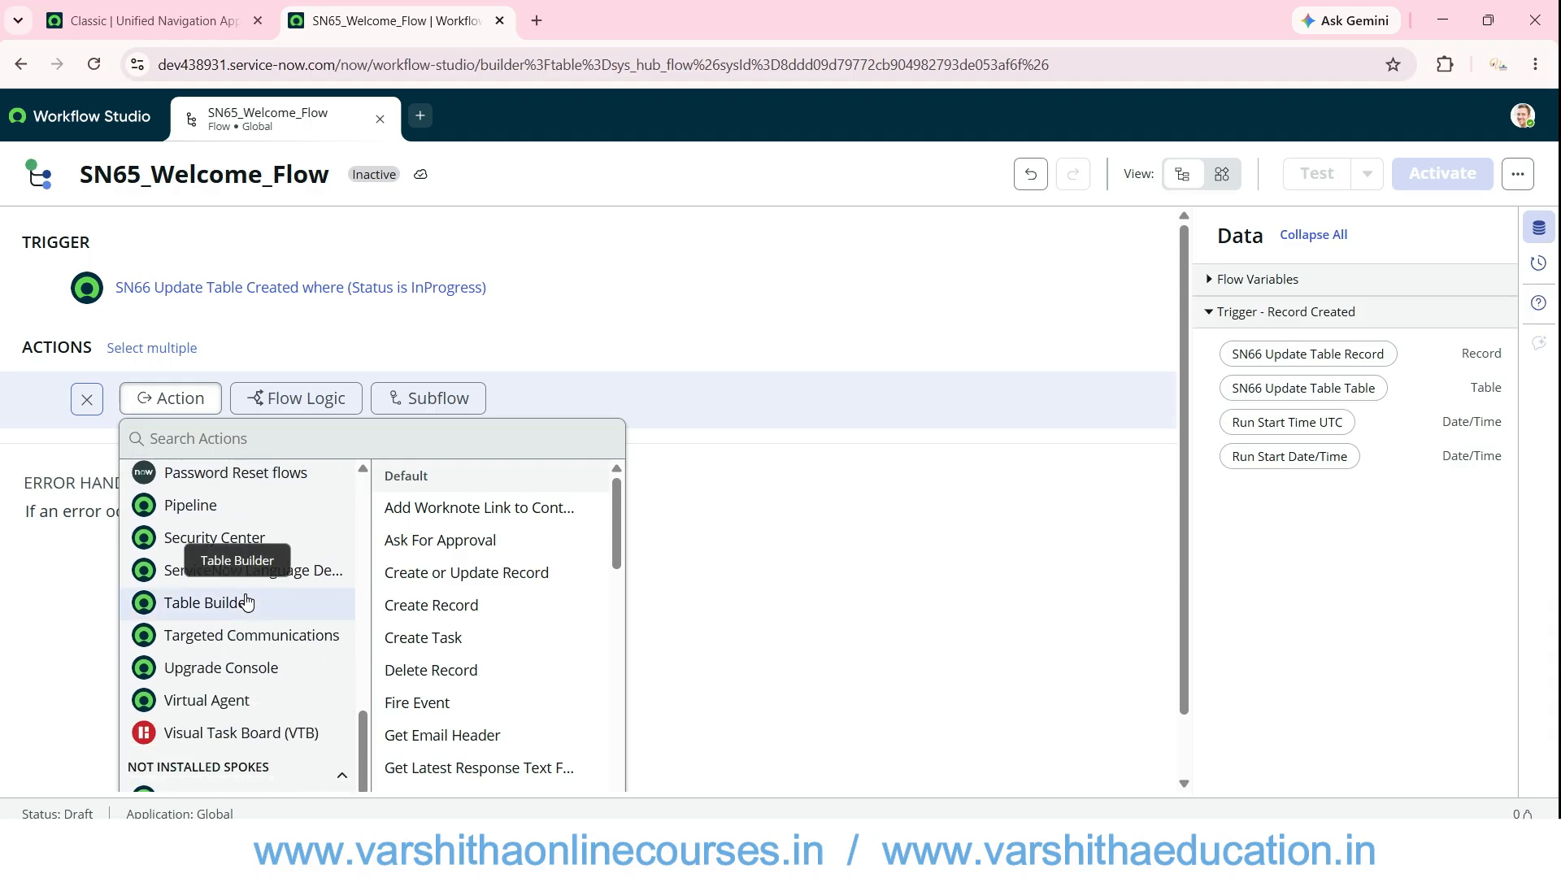
pyautogui.scroll(2, 260, 704)
pyautogui.scroll(-2, 261, 705)
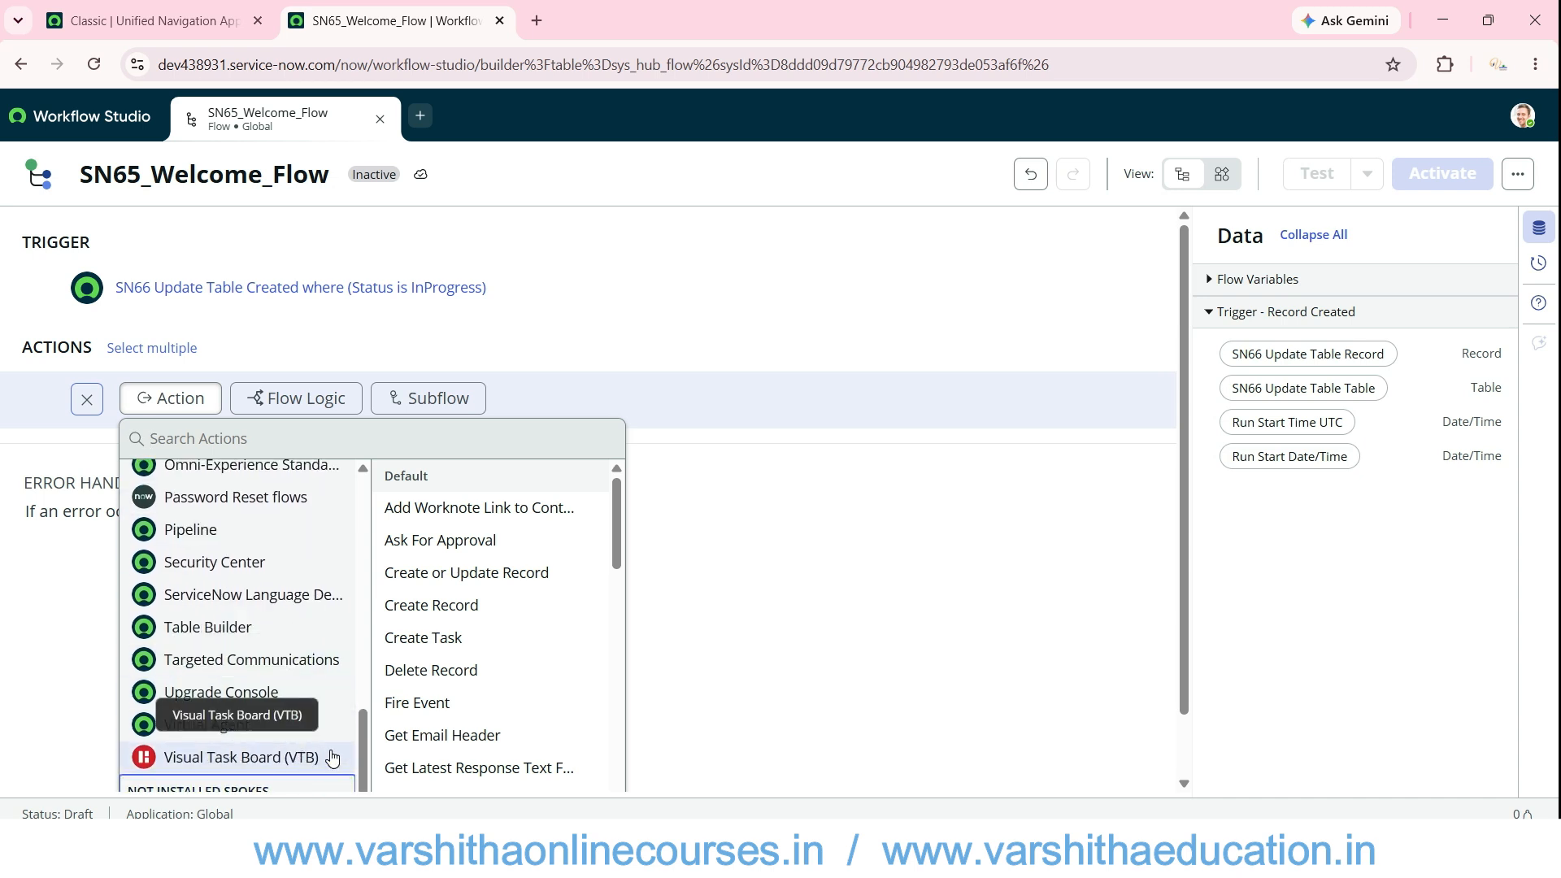
pyautogui.click(292, 779)
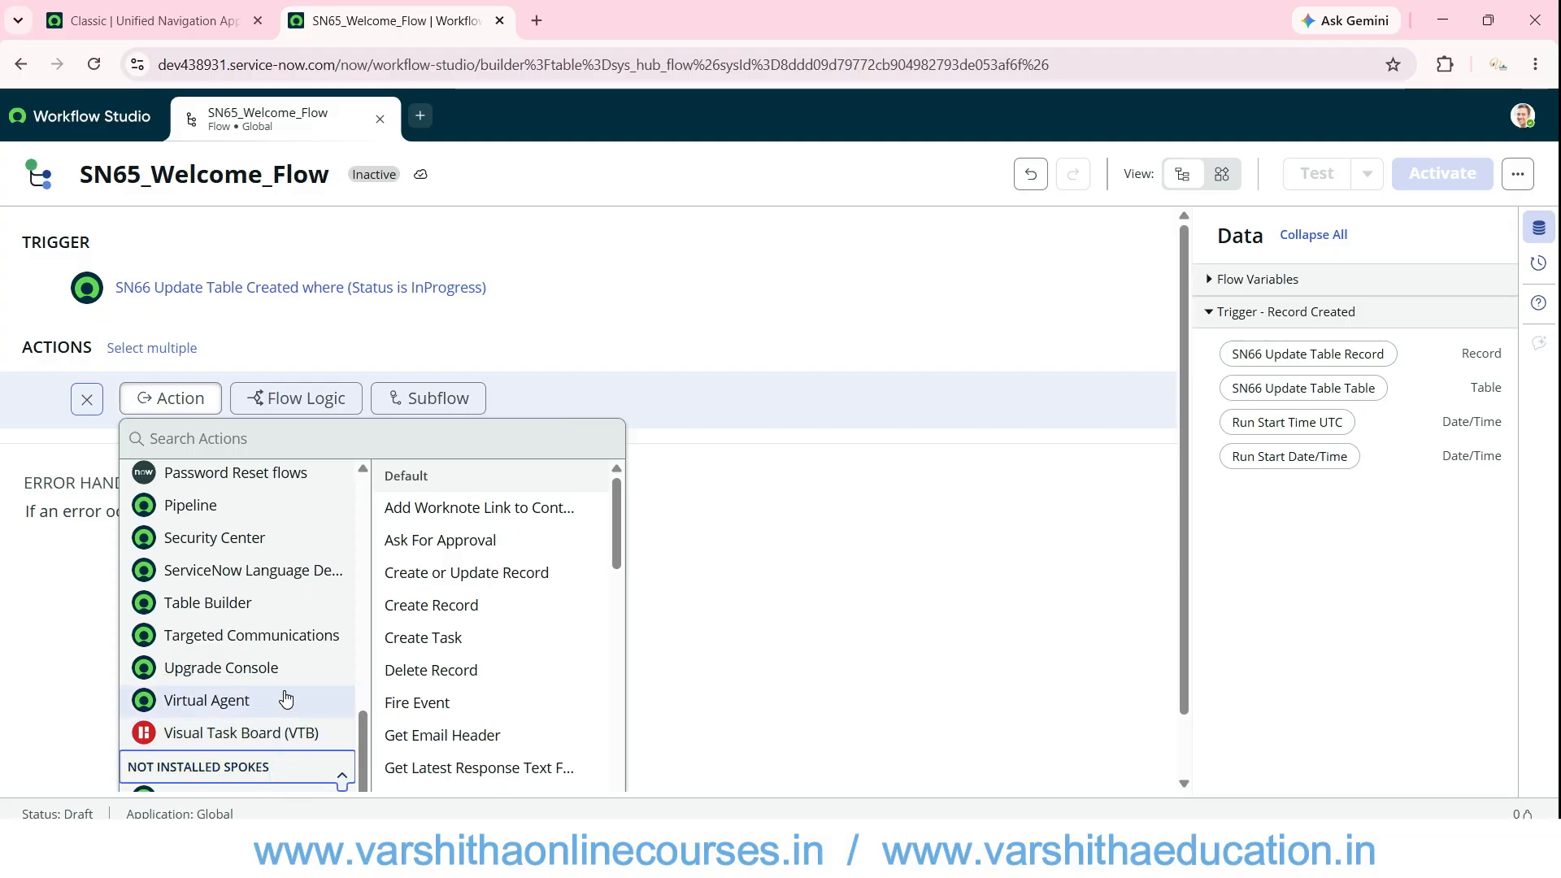
pyautogui.scroll(-1, 764, 502)
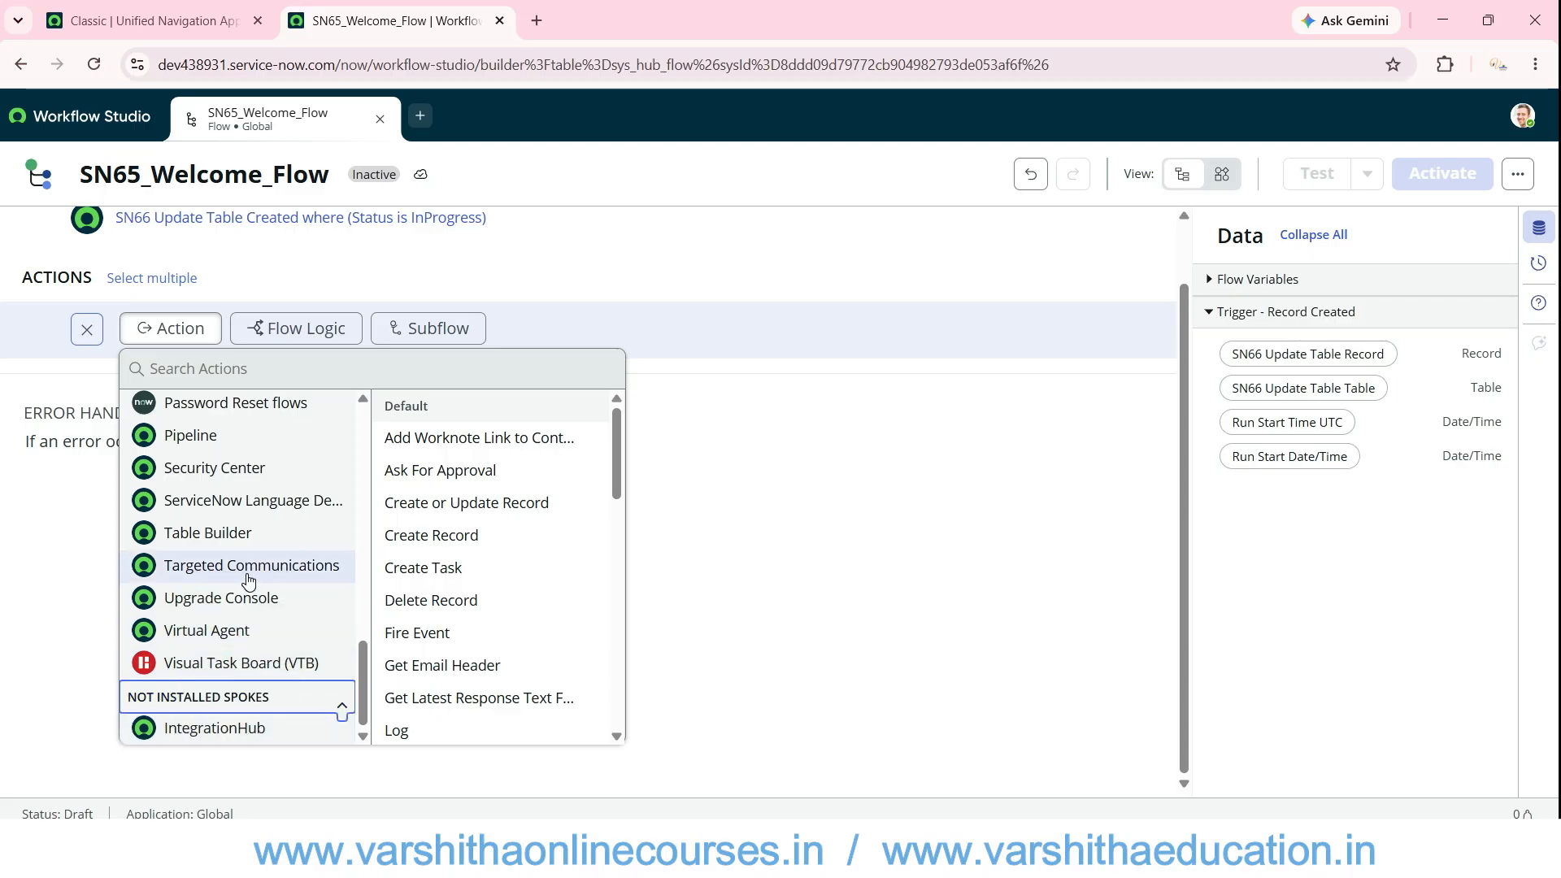
pyautogui.scroll(3, 249, 553)
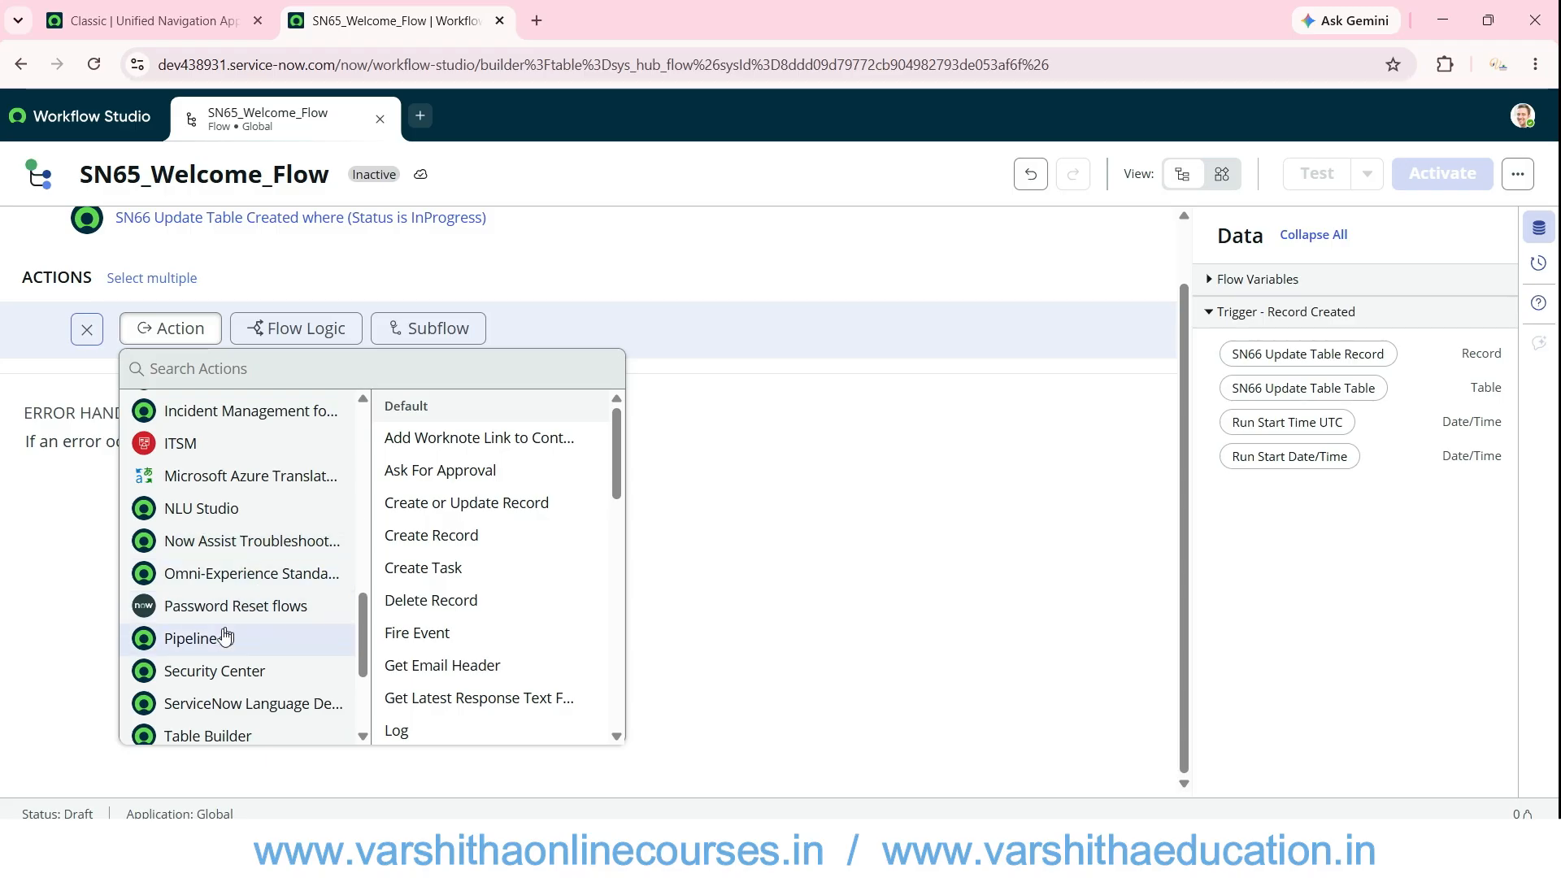
pyautogui.scroll(1, 222, 616)
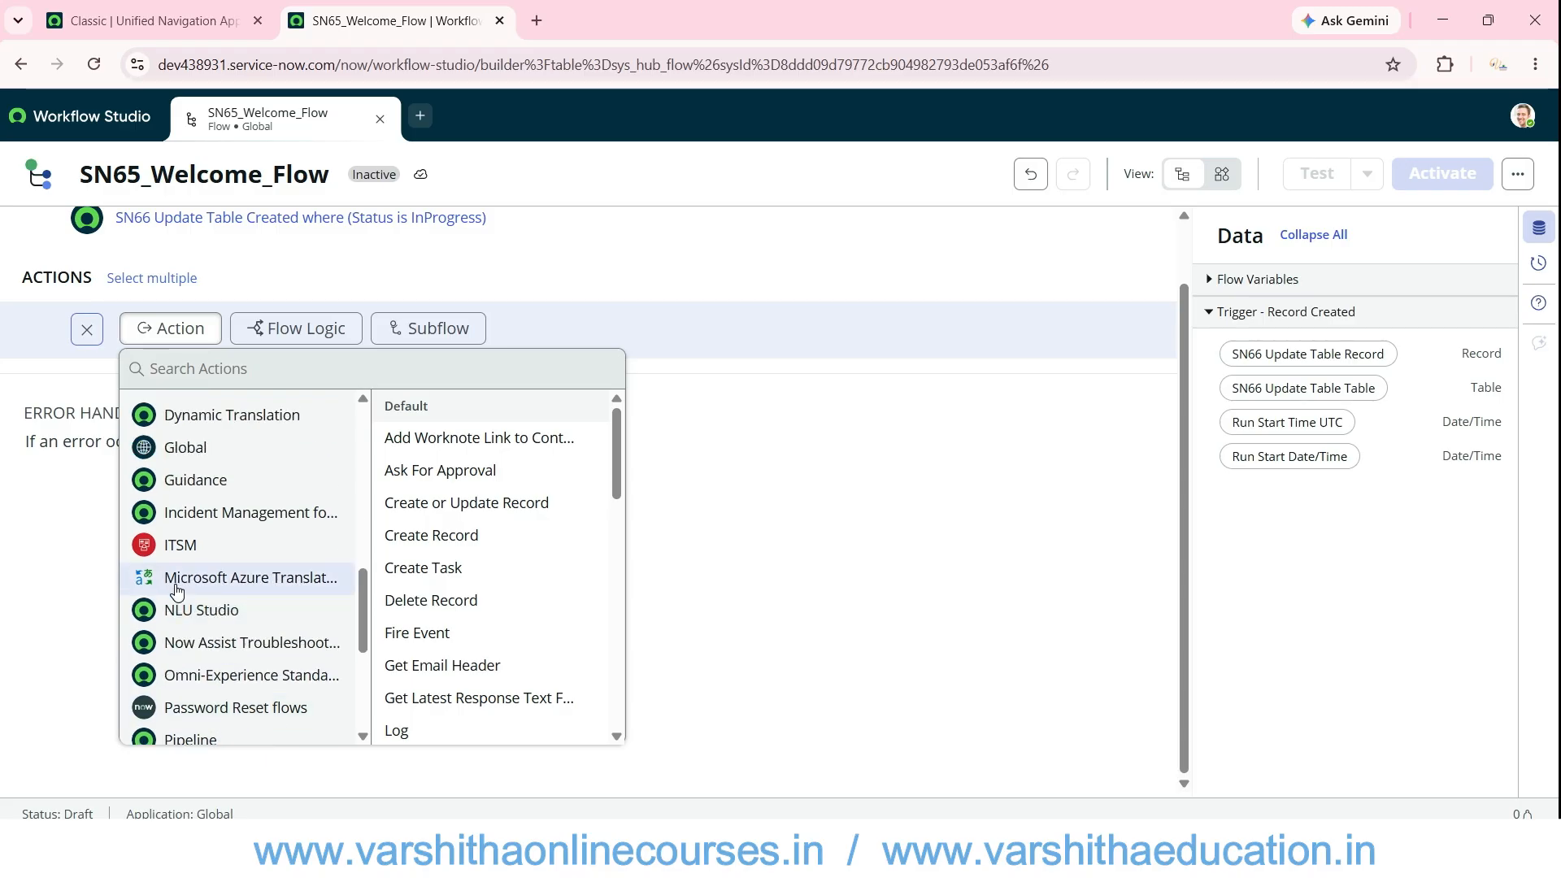
pyautogui.scroll(2, 195, 508)
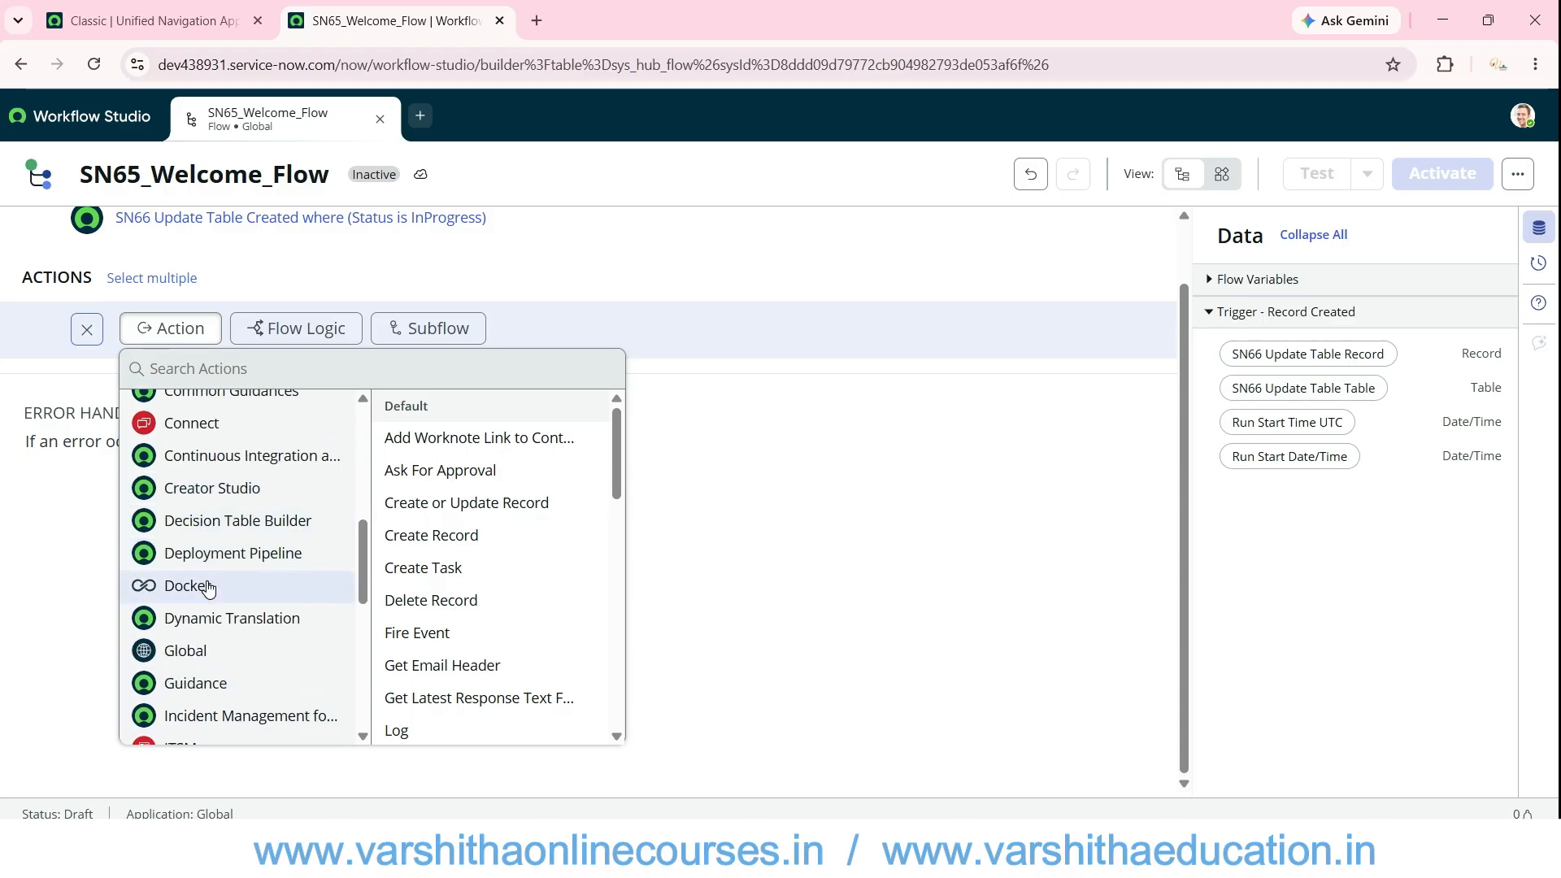
pyautogui.scroll(2, 194, 602)
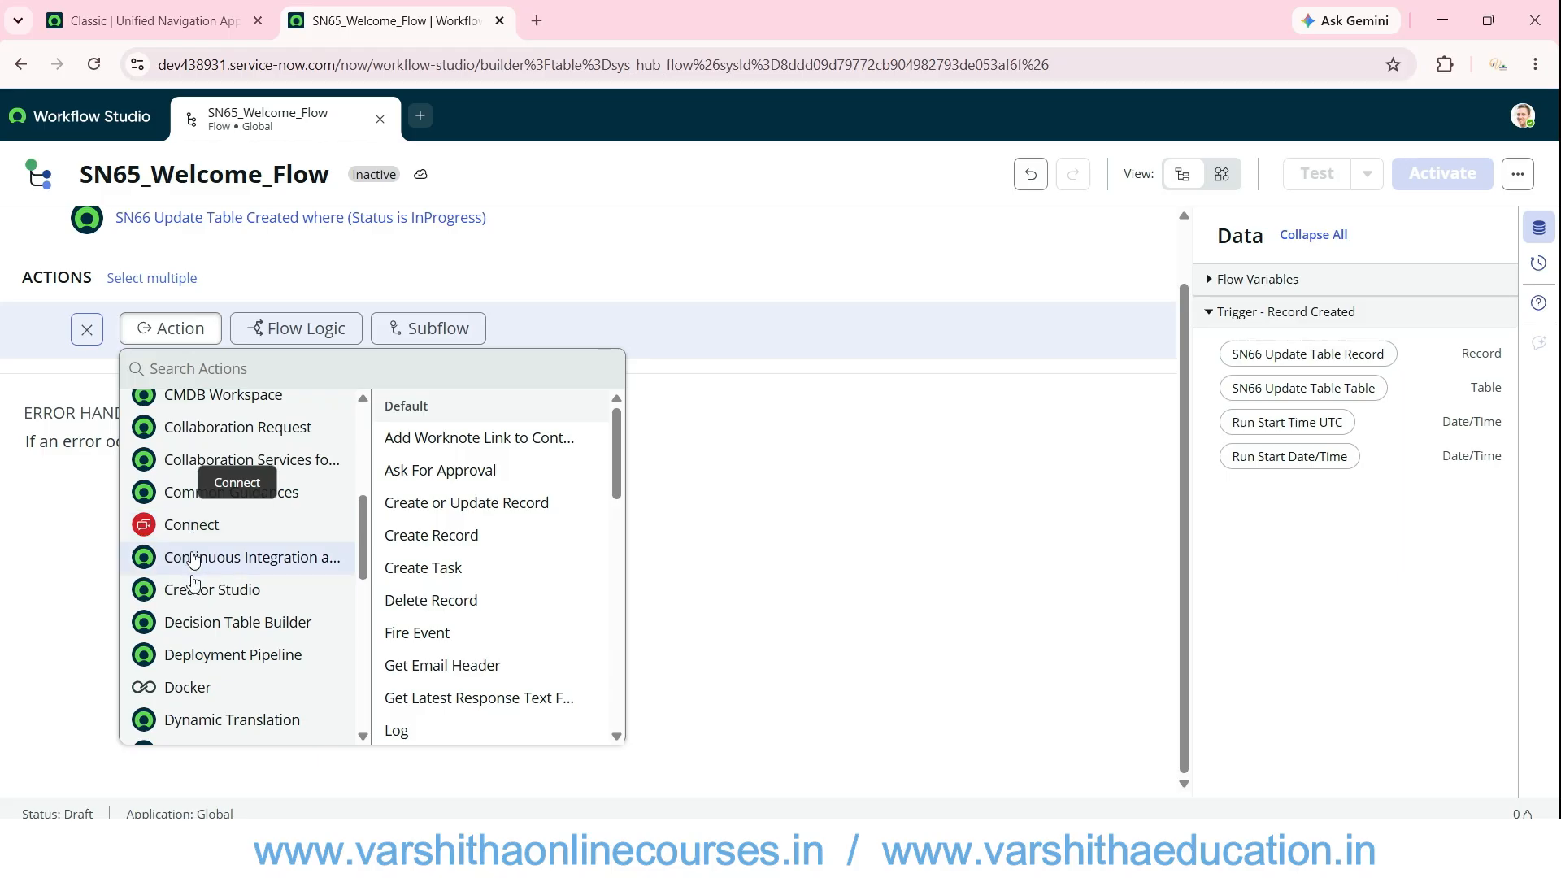
# - Examine the actions offered by the Docker spoke and return to the start of the spoke list
pyautogui.click(188, 692)
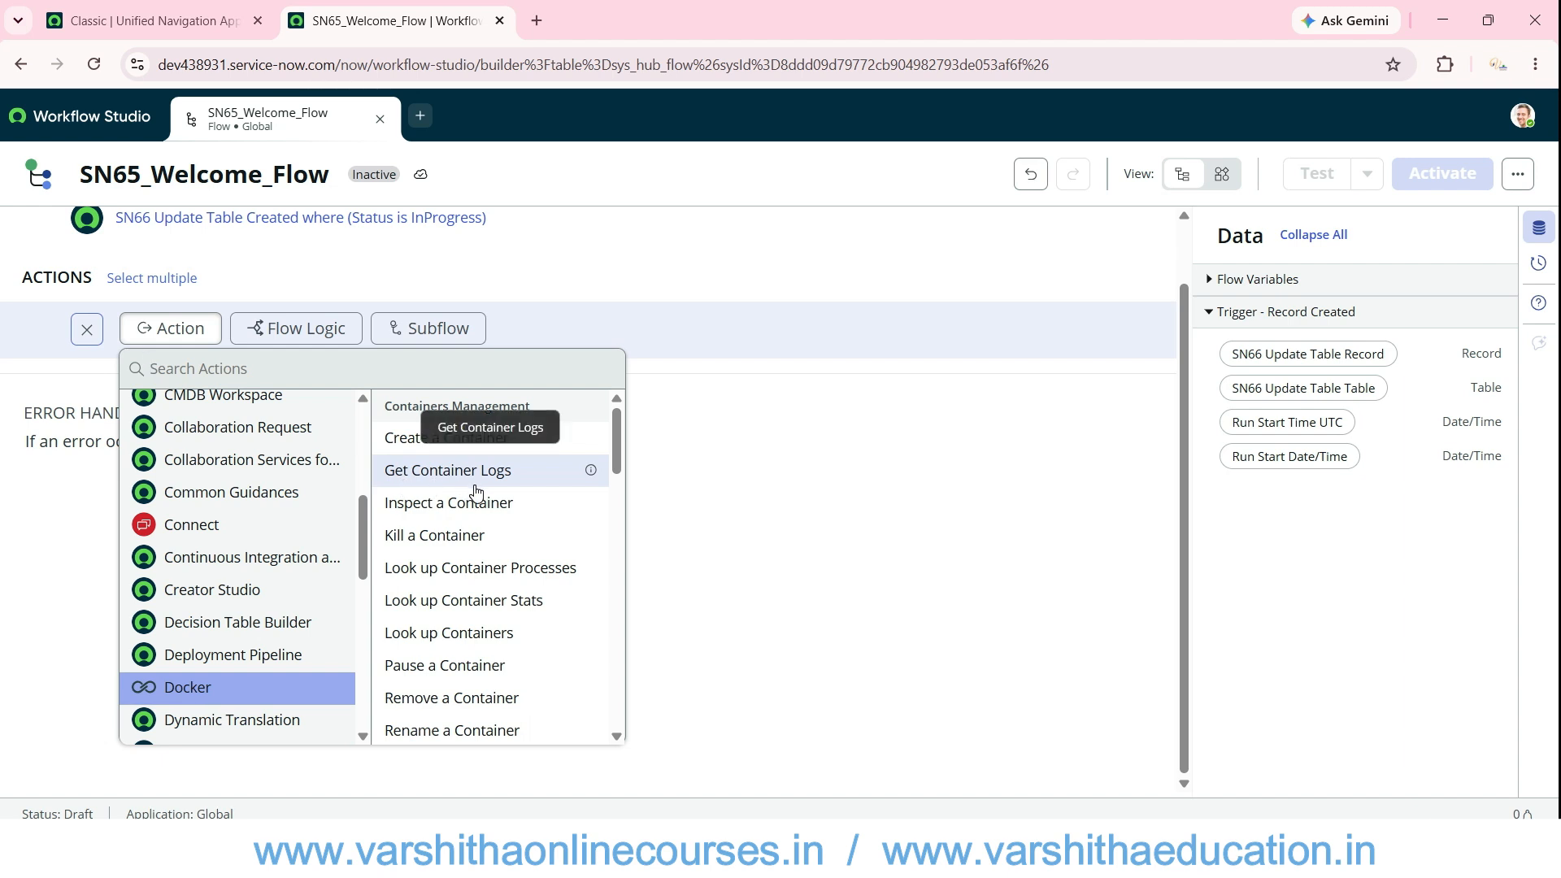
pyautogui.scroll(-5, 439, 602)
pyautogui.scroll(5, 439, 602)
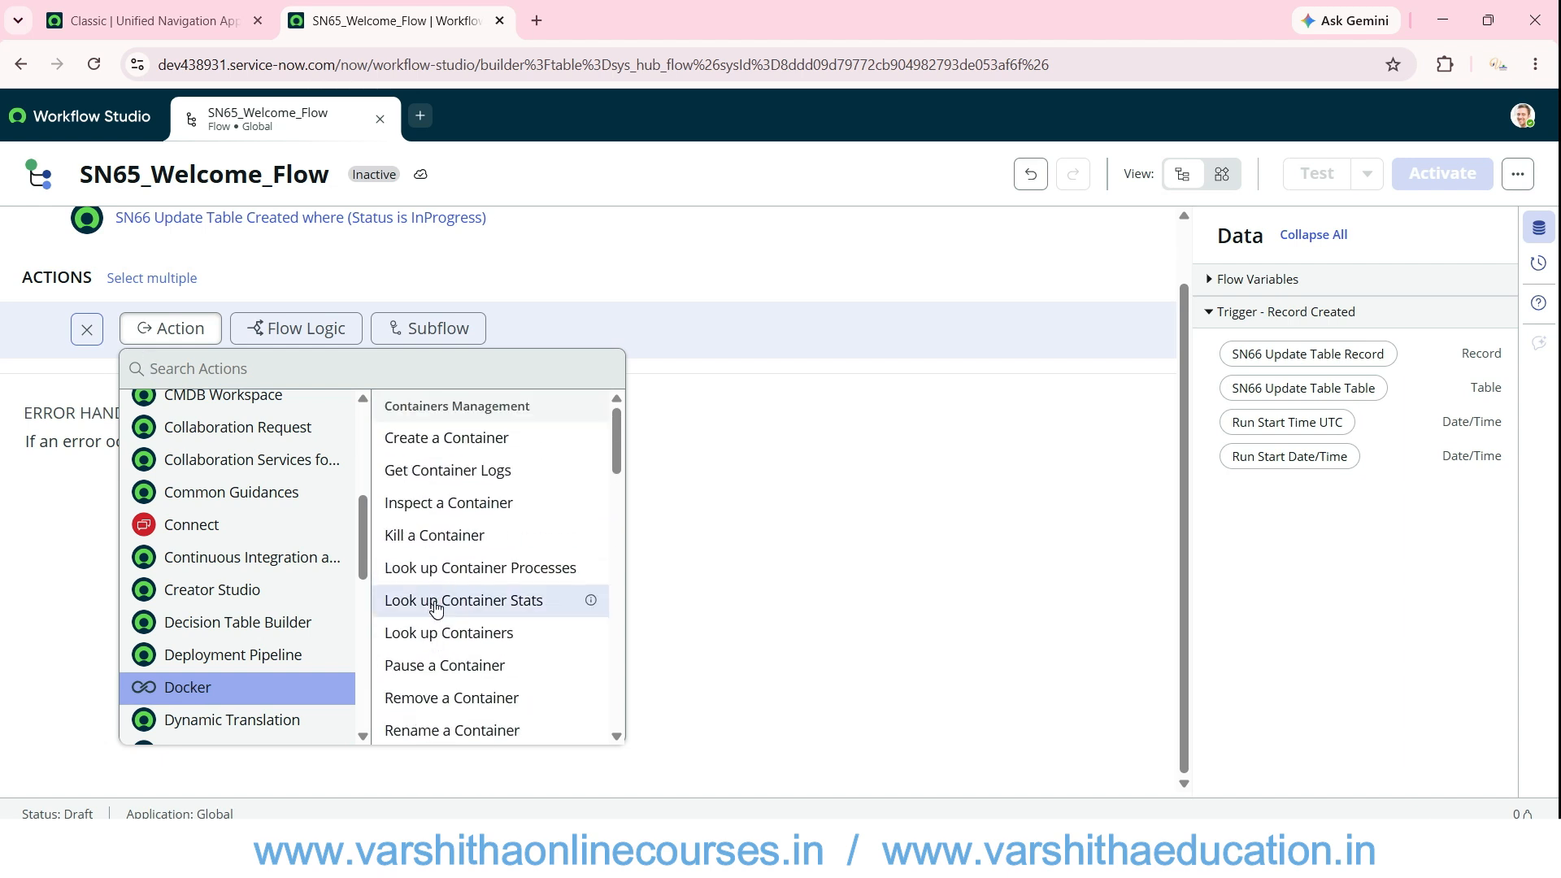
pyautogui.scroll(10, 230, 540)
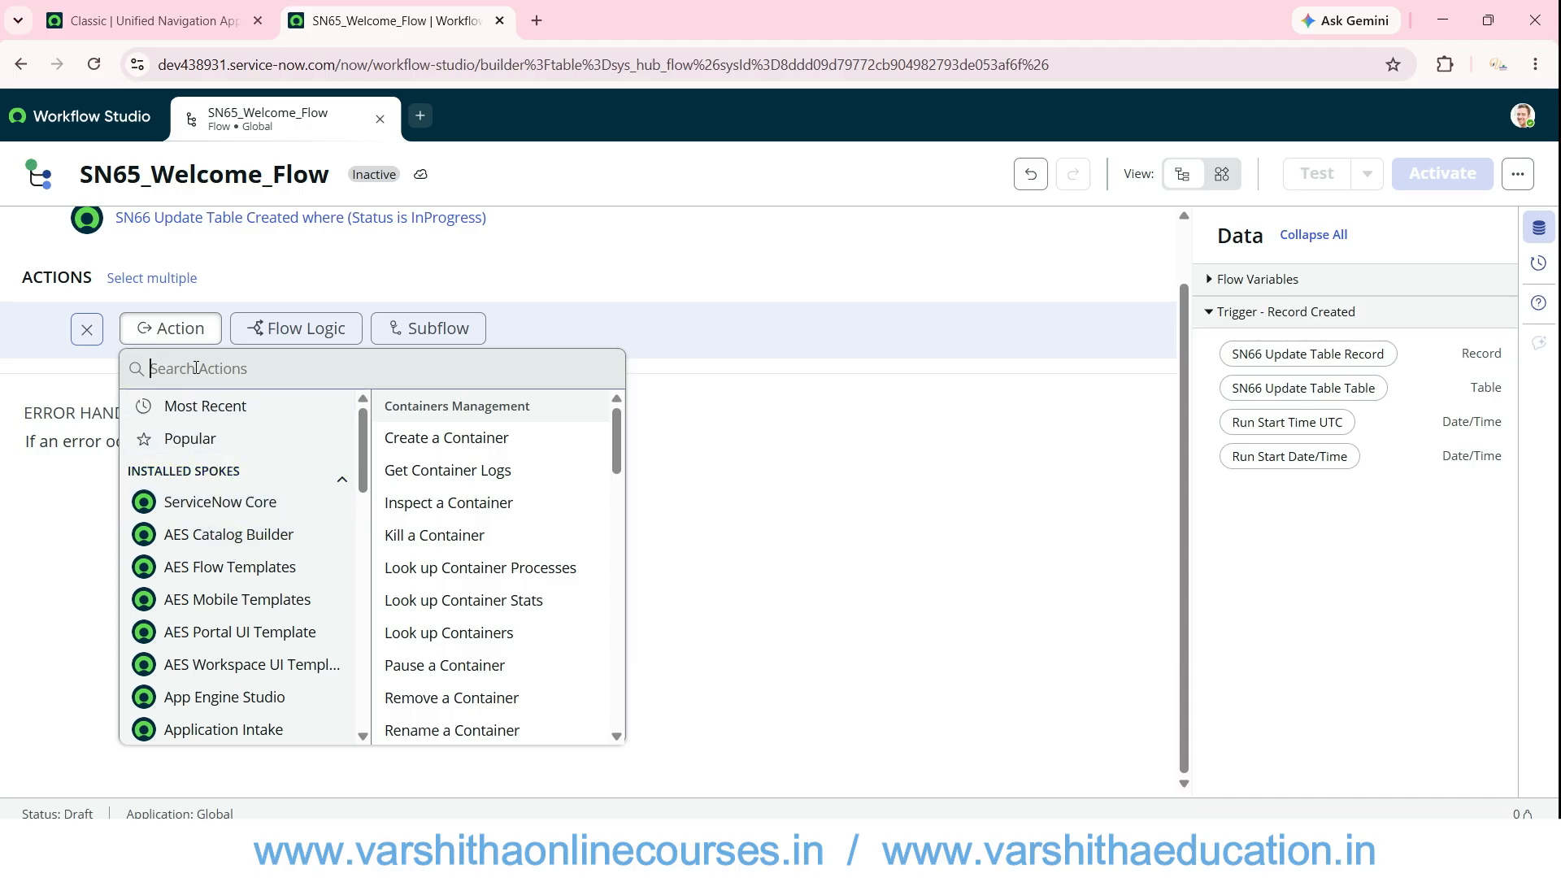
# - Search the actions for "create re" and add ServiceNow Core's Create Record action to the flow
pyautogui.write('record')
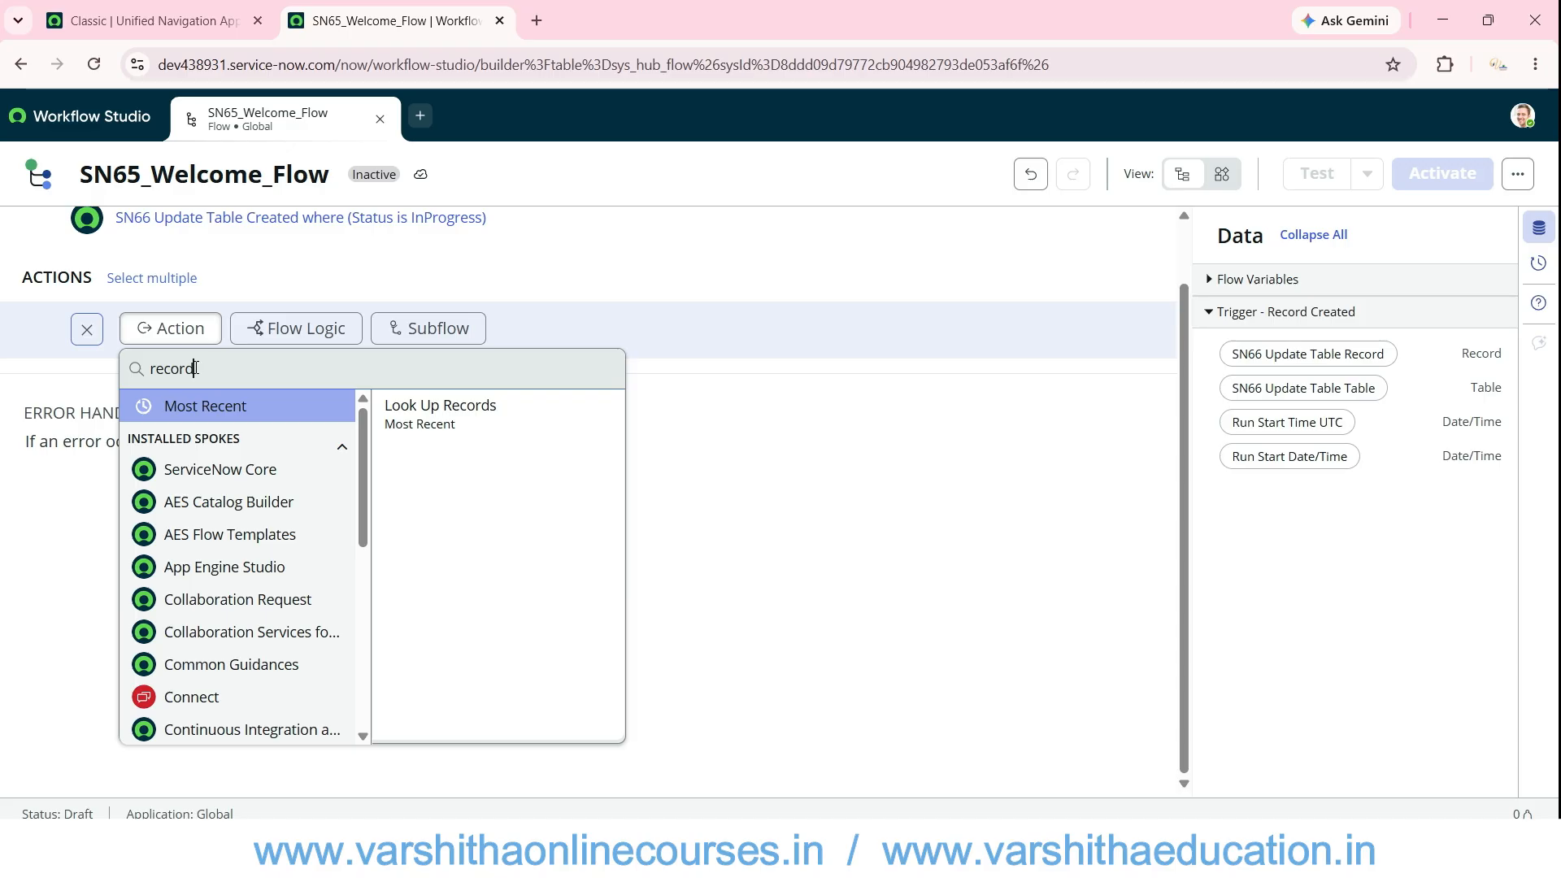
pyautogui.press('BackSpace')
pyautogui.press('BackSpace')
pyautogui.press('BackSpace')
pyautogui.press('BackSpace')
pyautogui.press('BackSpace')
pyautogui.press('BackSpace')
pyautogui.write('cre')
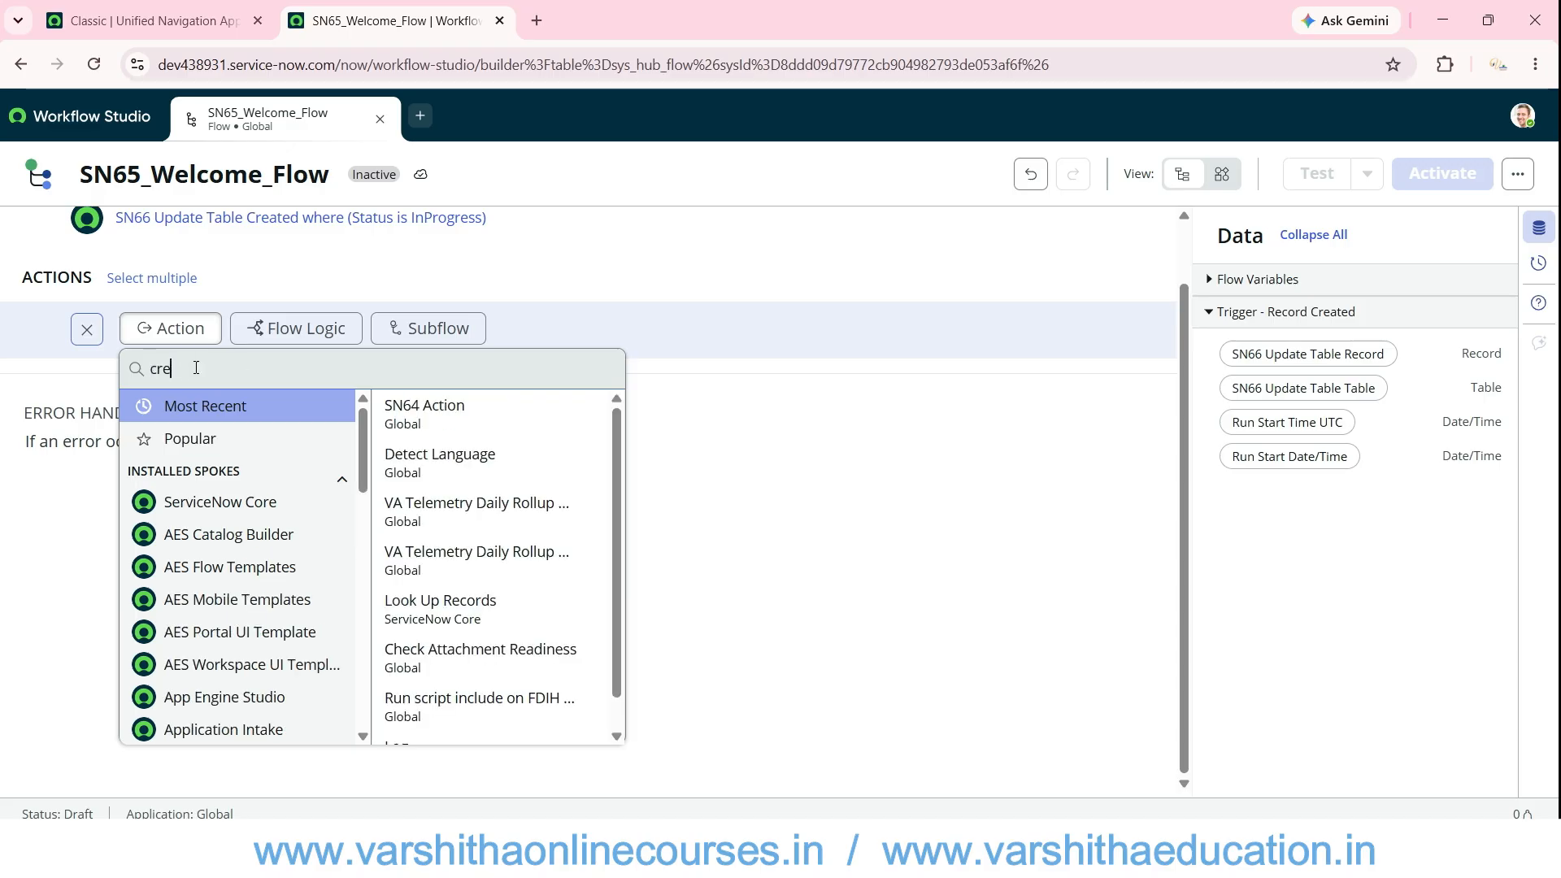
pyautogui.write('ate re')
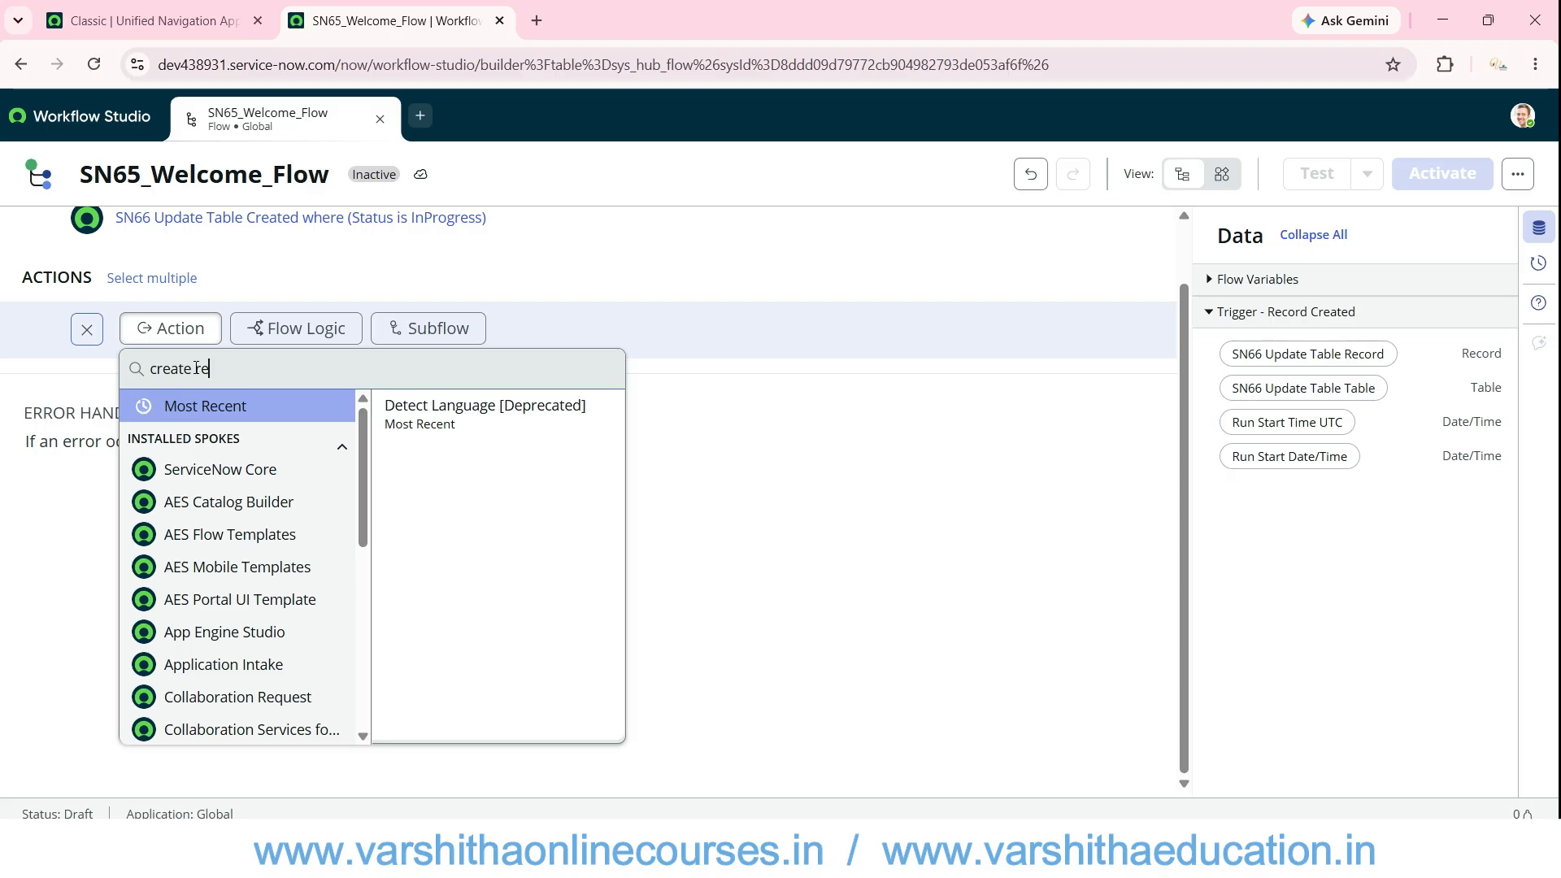
pyautogui.press('BackSpace')
pyautogui.press('BackSpace')
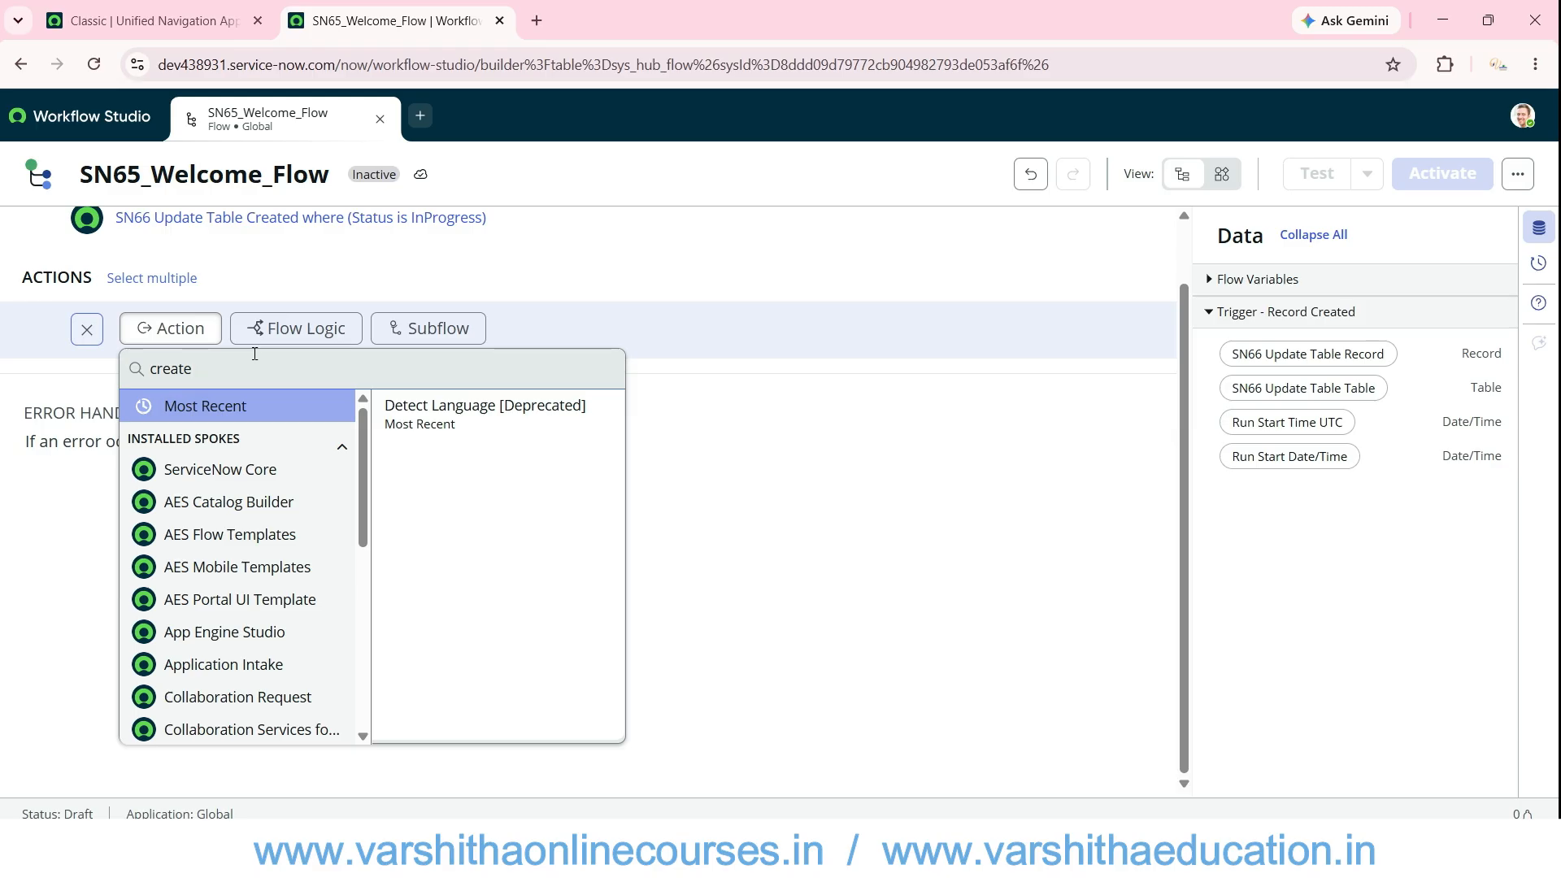
pyautogui.write('re')
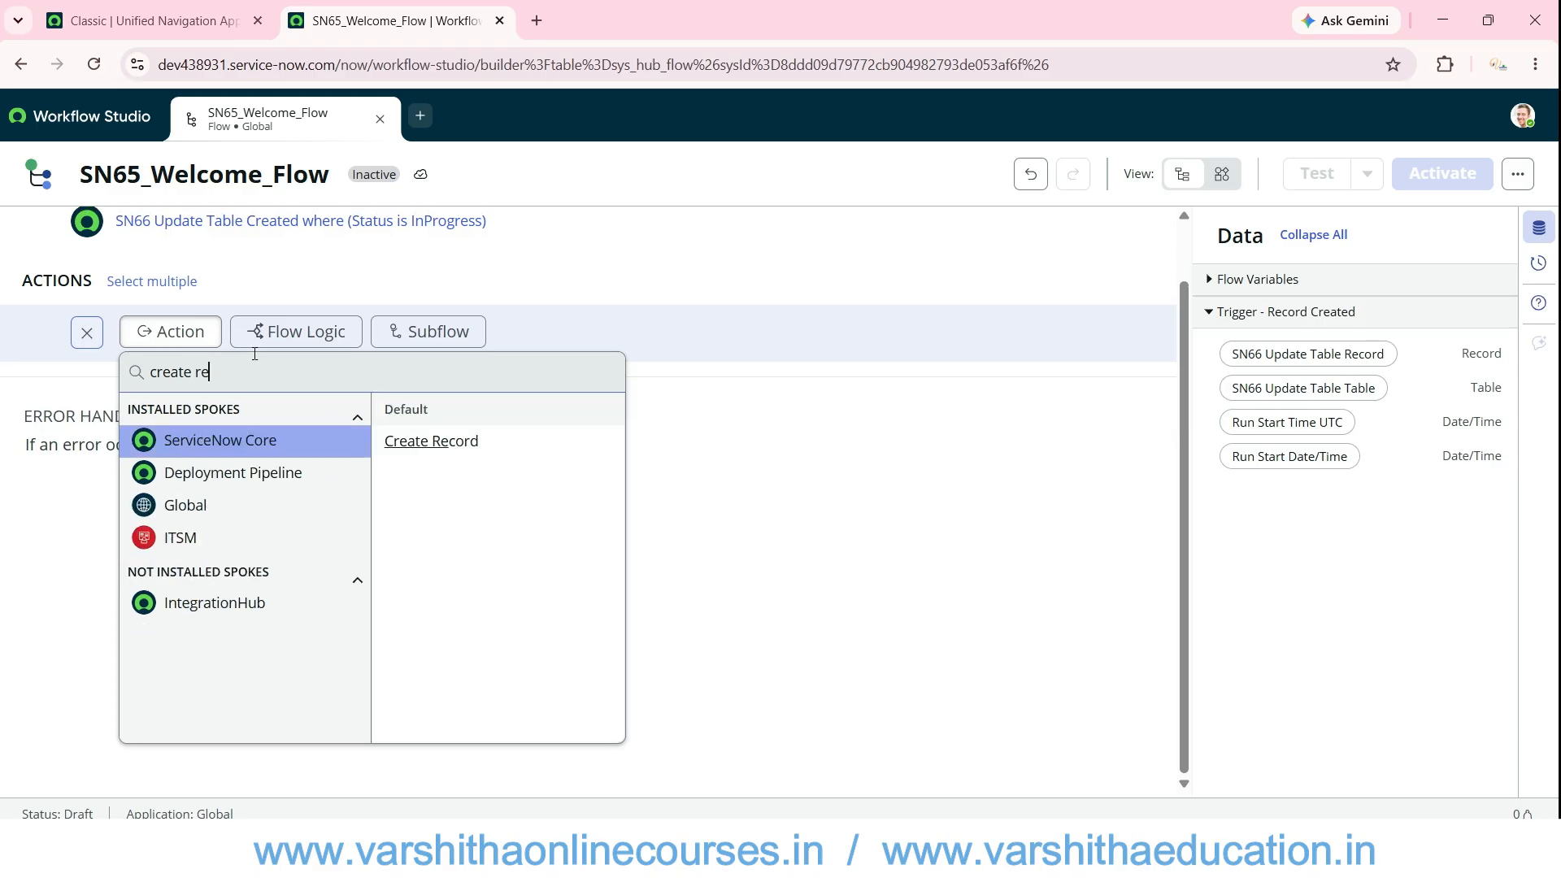
pyautogui.click(411, 444)
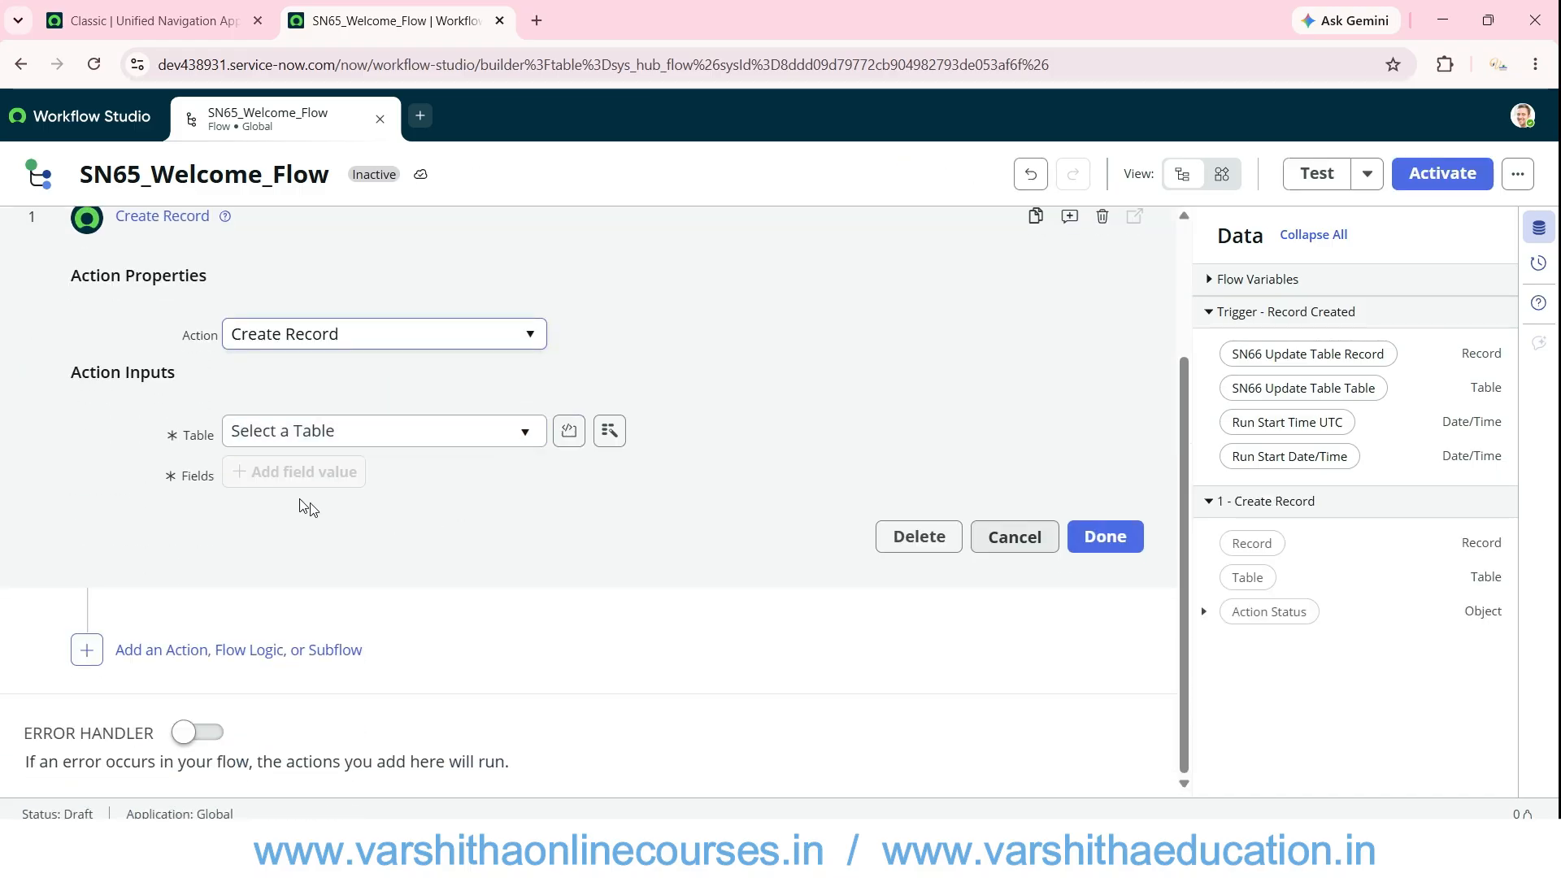
# - Set the Create Record action's table to Incident [incident]
pyautogui.click(280, 439)
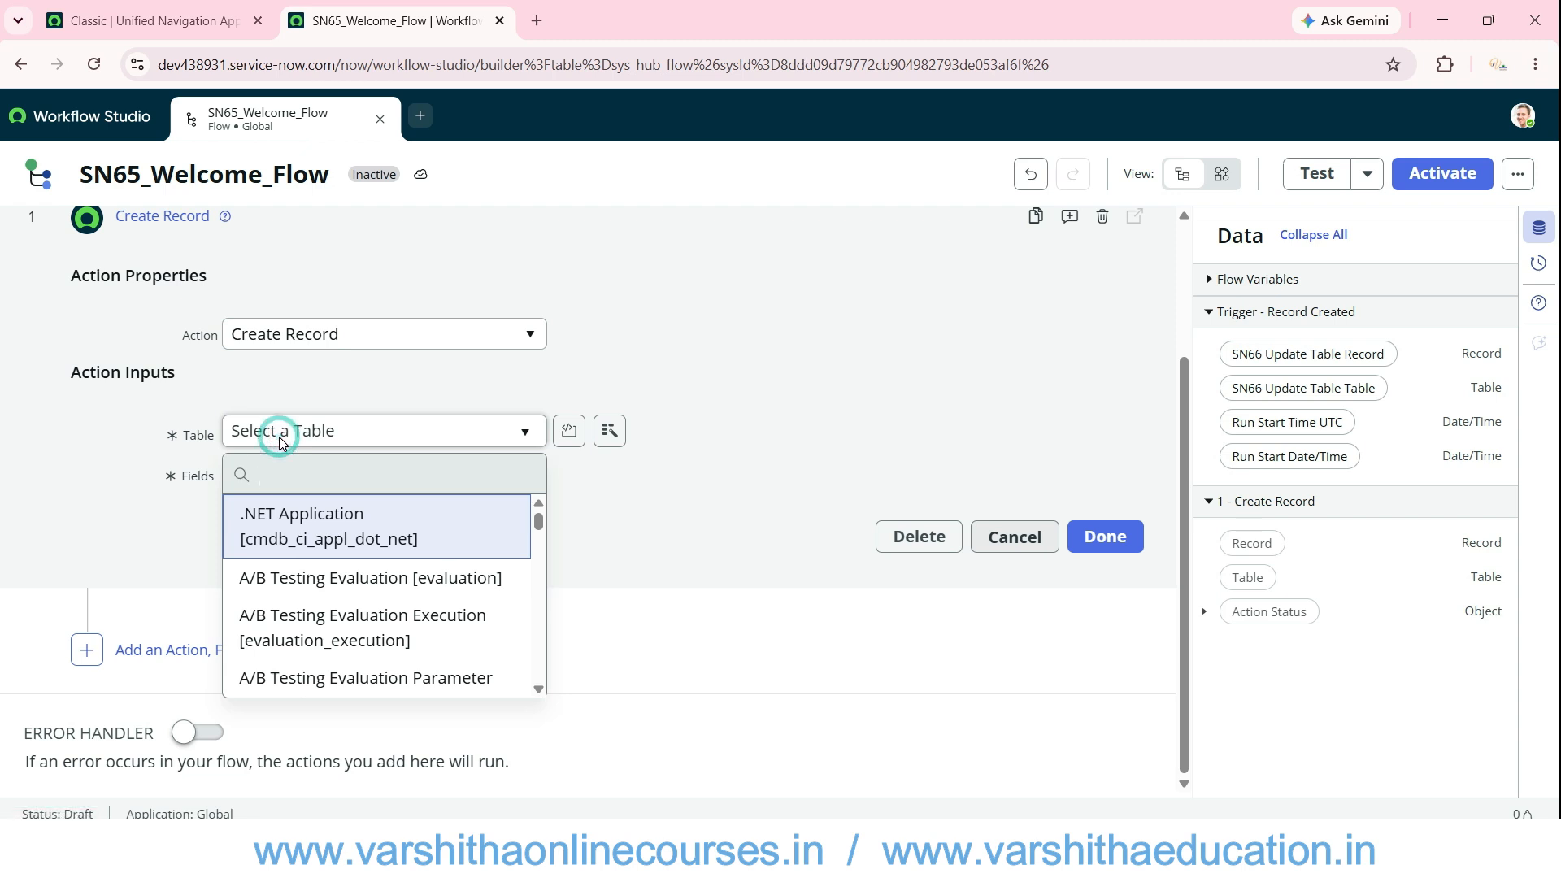
pyautogui.write('incide')
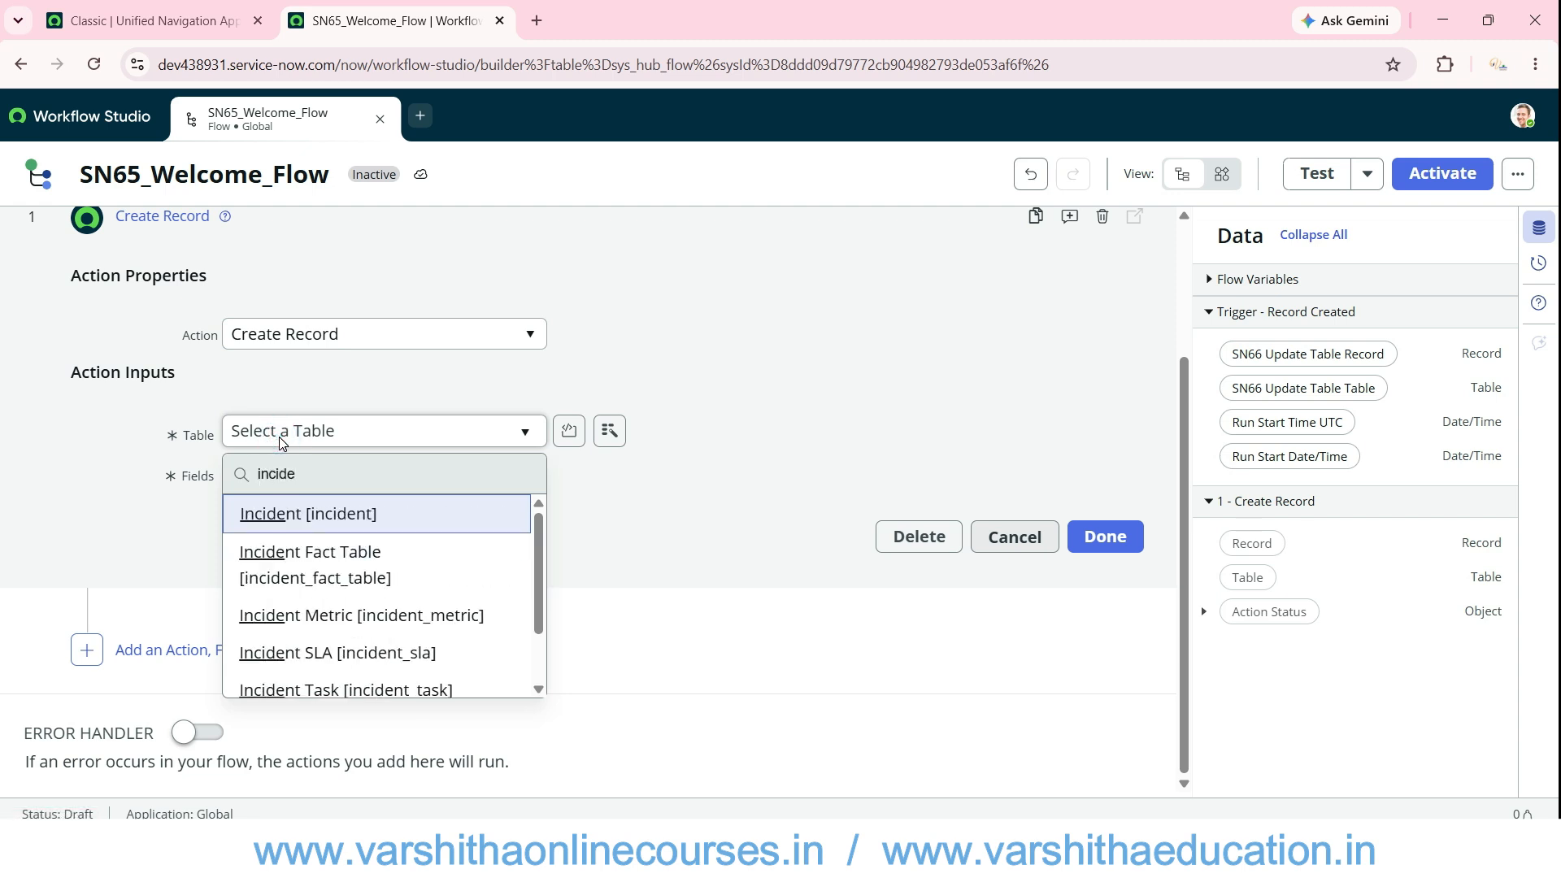
pyautogui.click(290, 522)
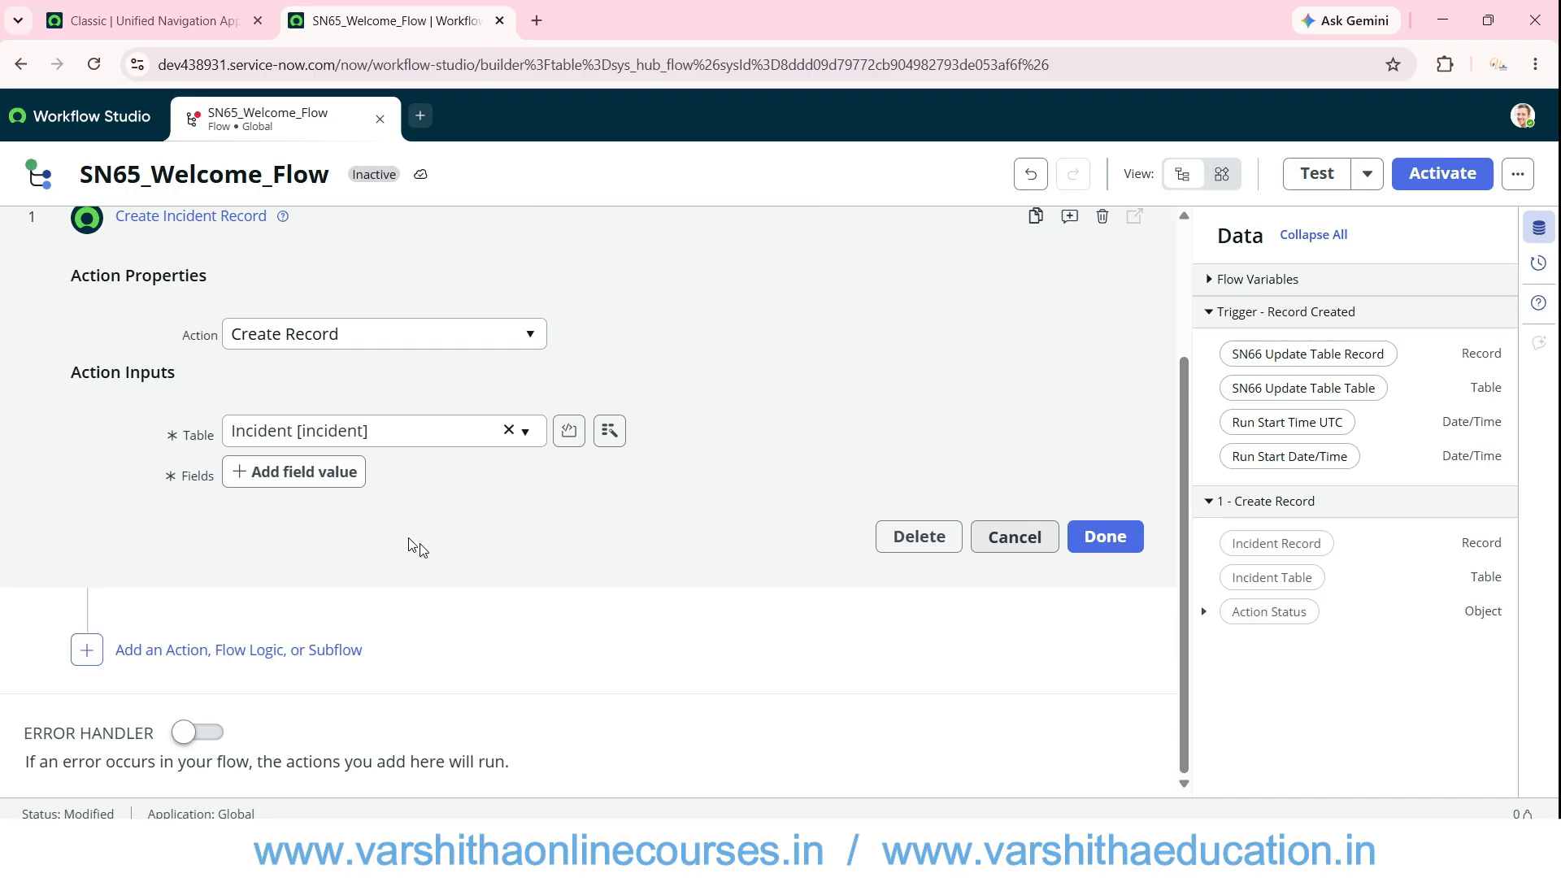
# - Add the Caller field to the field values of the Create Record action
pyautogui.click(334, 482)
pyautogui.click(336, 486)
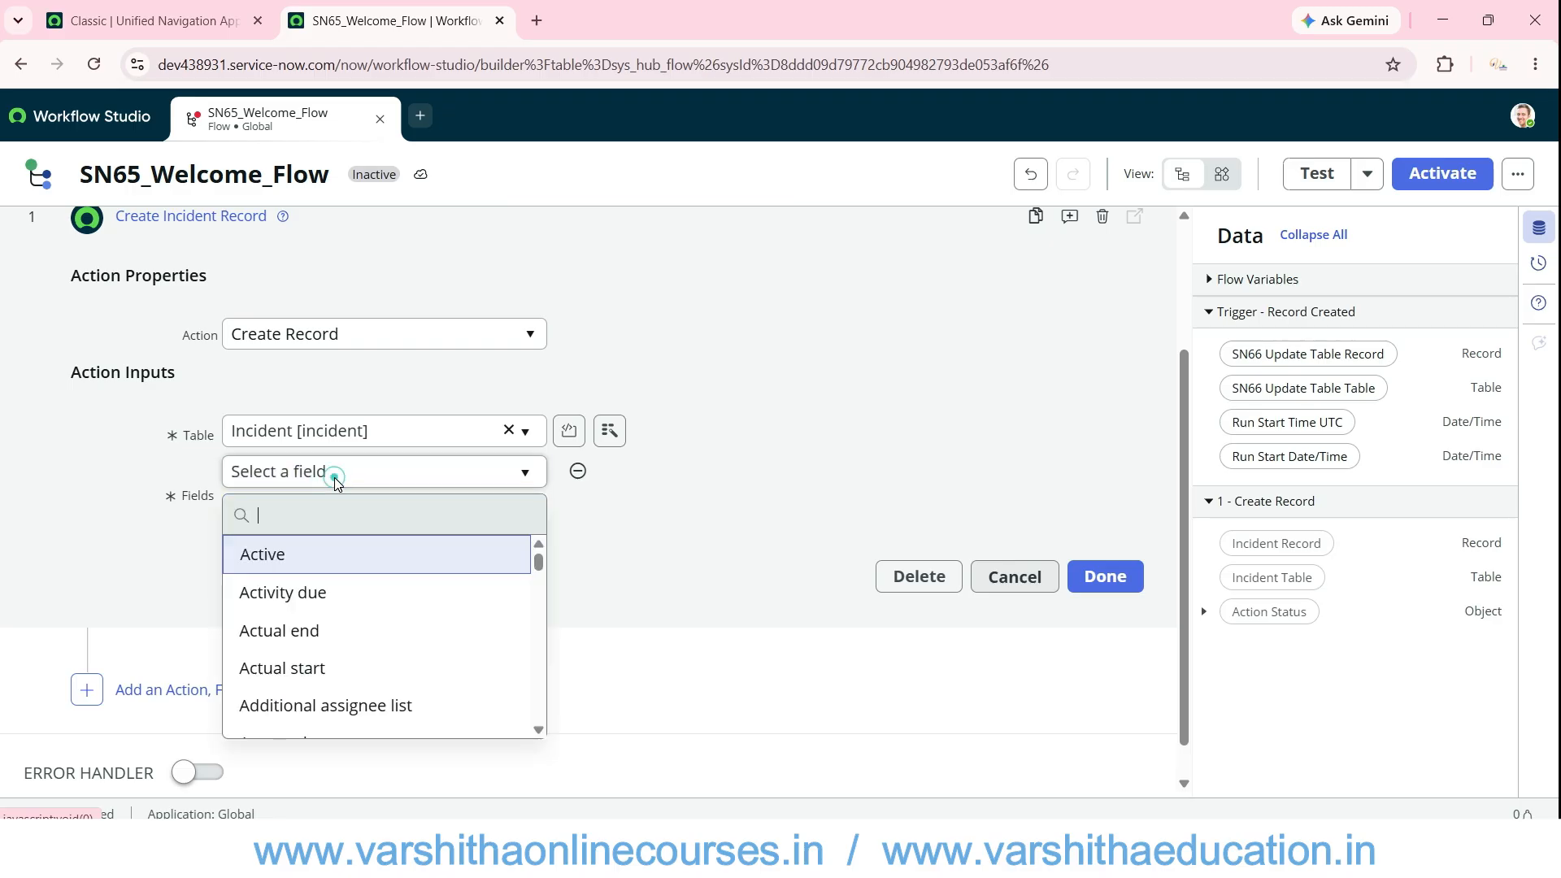
pyautogui.write('call')
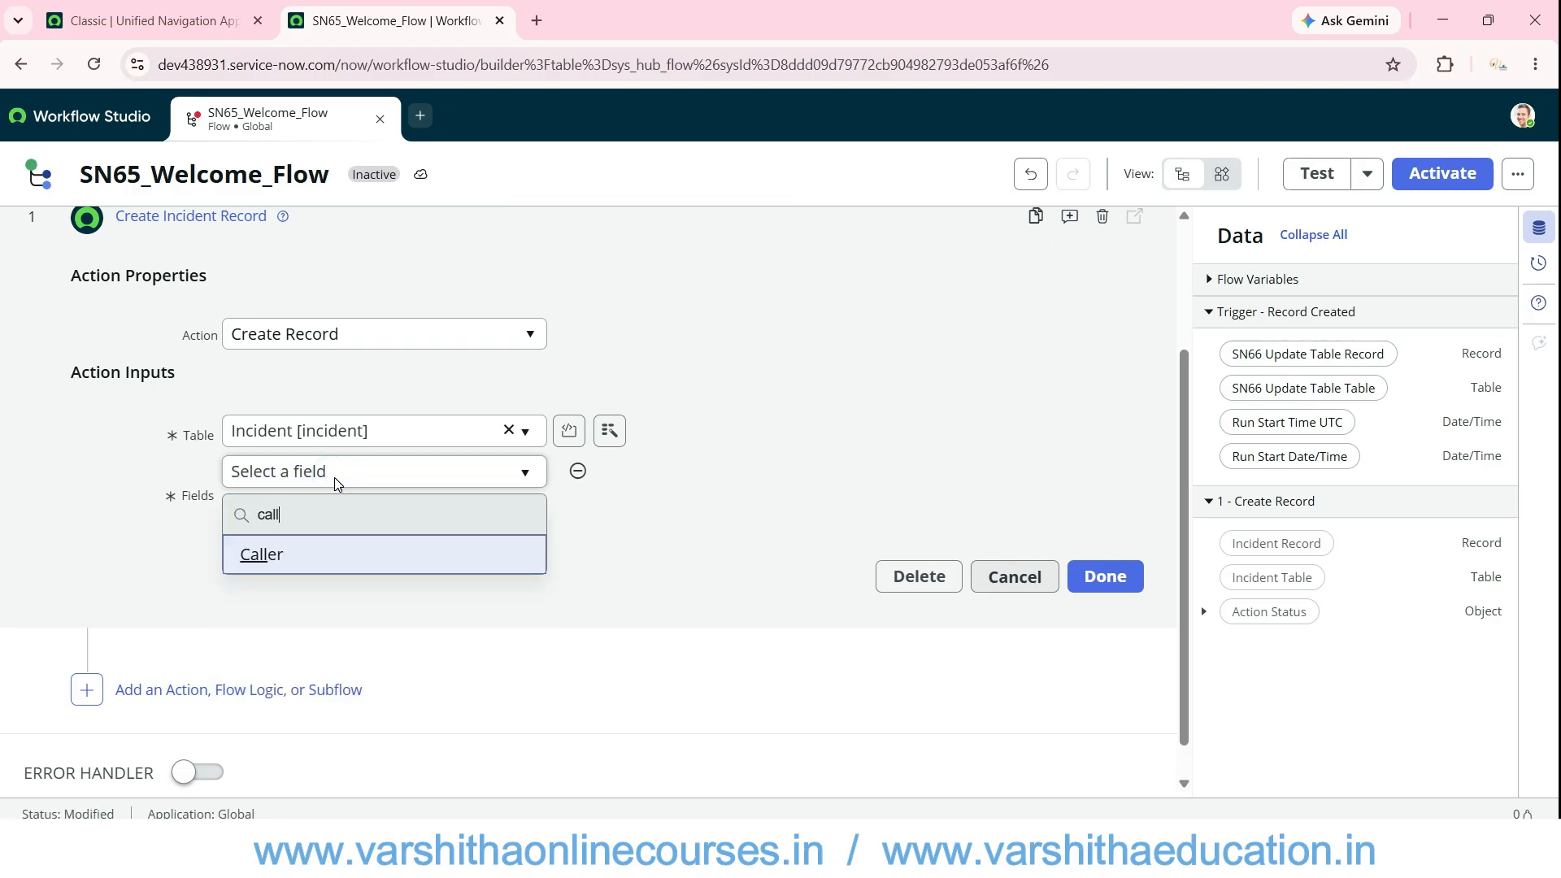
pyautogui.click(253, 552)
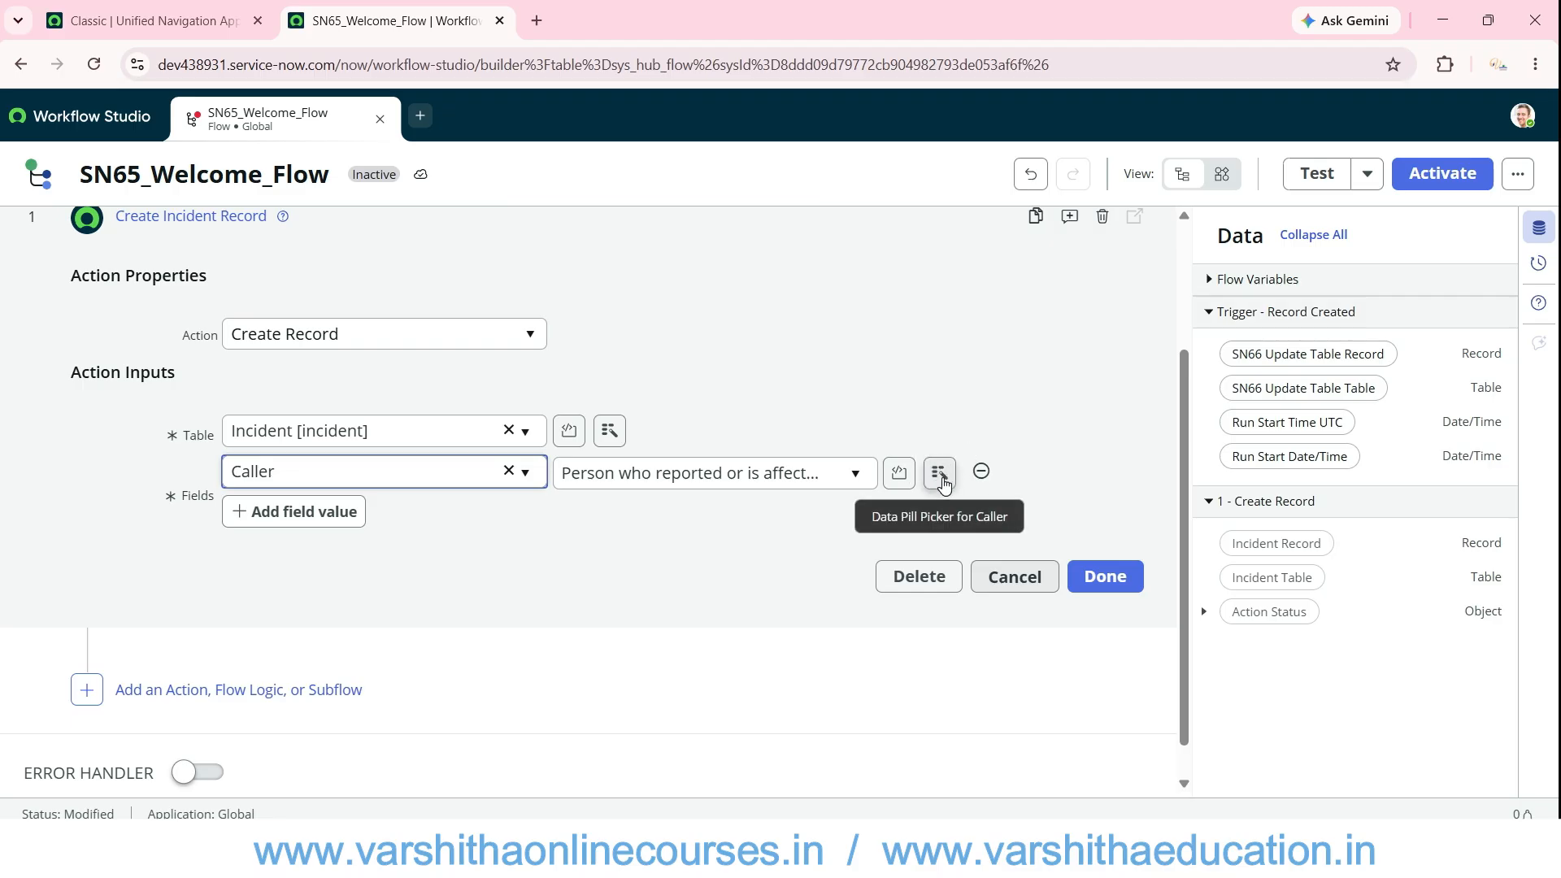
# - Map the Caller value to the Name of the trigger's SN66 Update Table record using a data pill
pyautogui.click(943, 478)
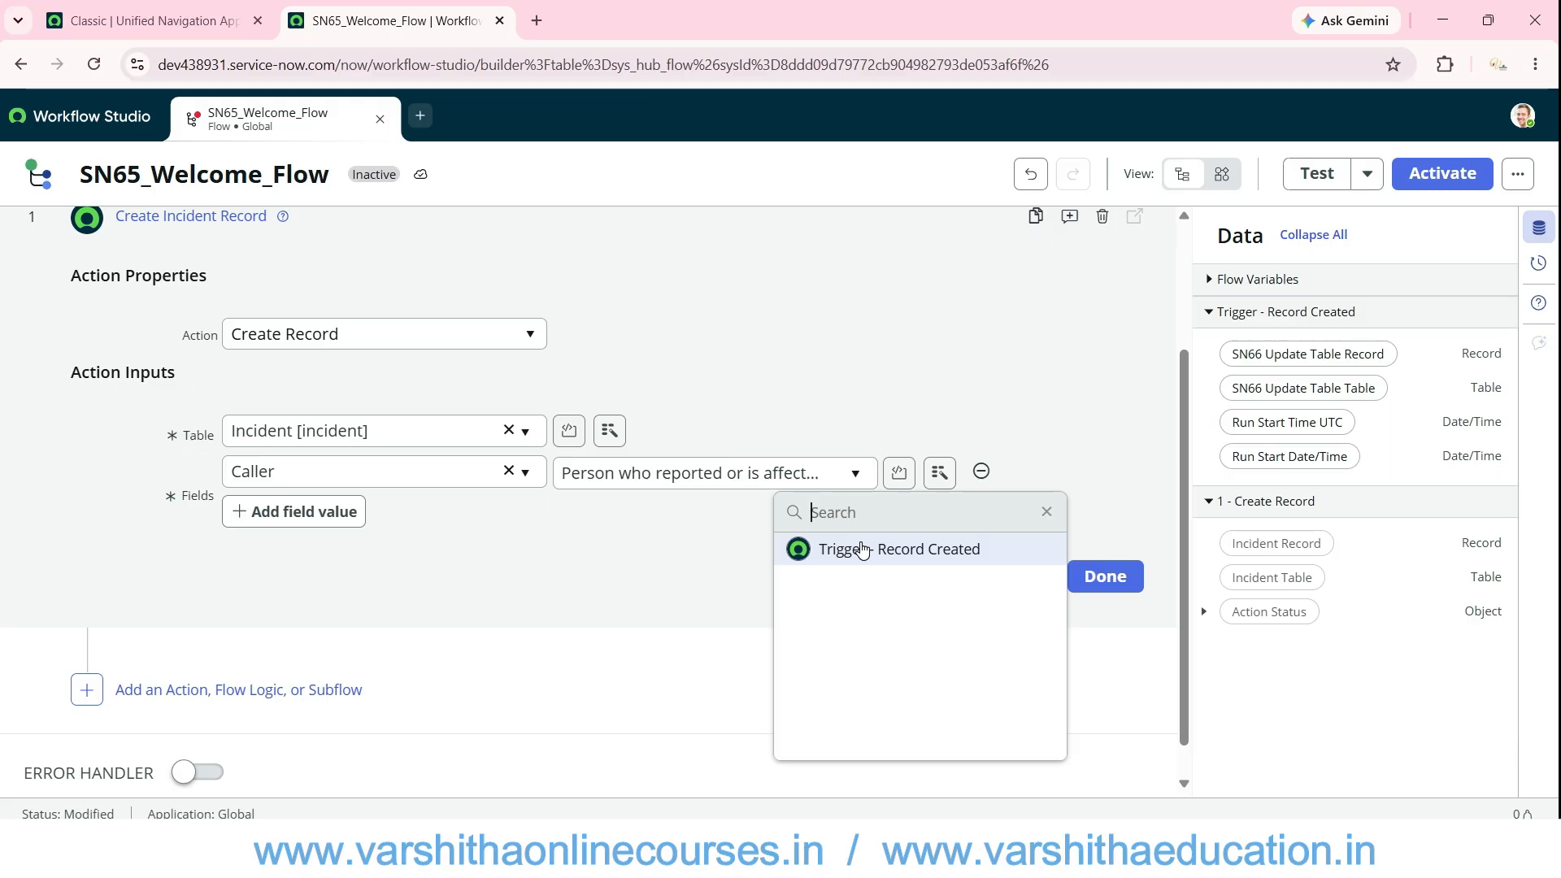
pyautogui.click(1187, 384)
pyautogui.scroll(3, 967, 383)
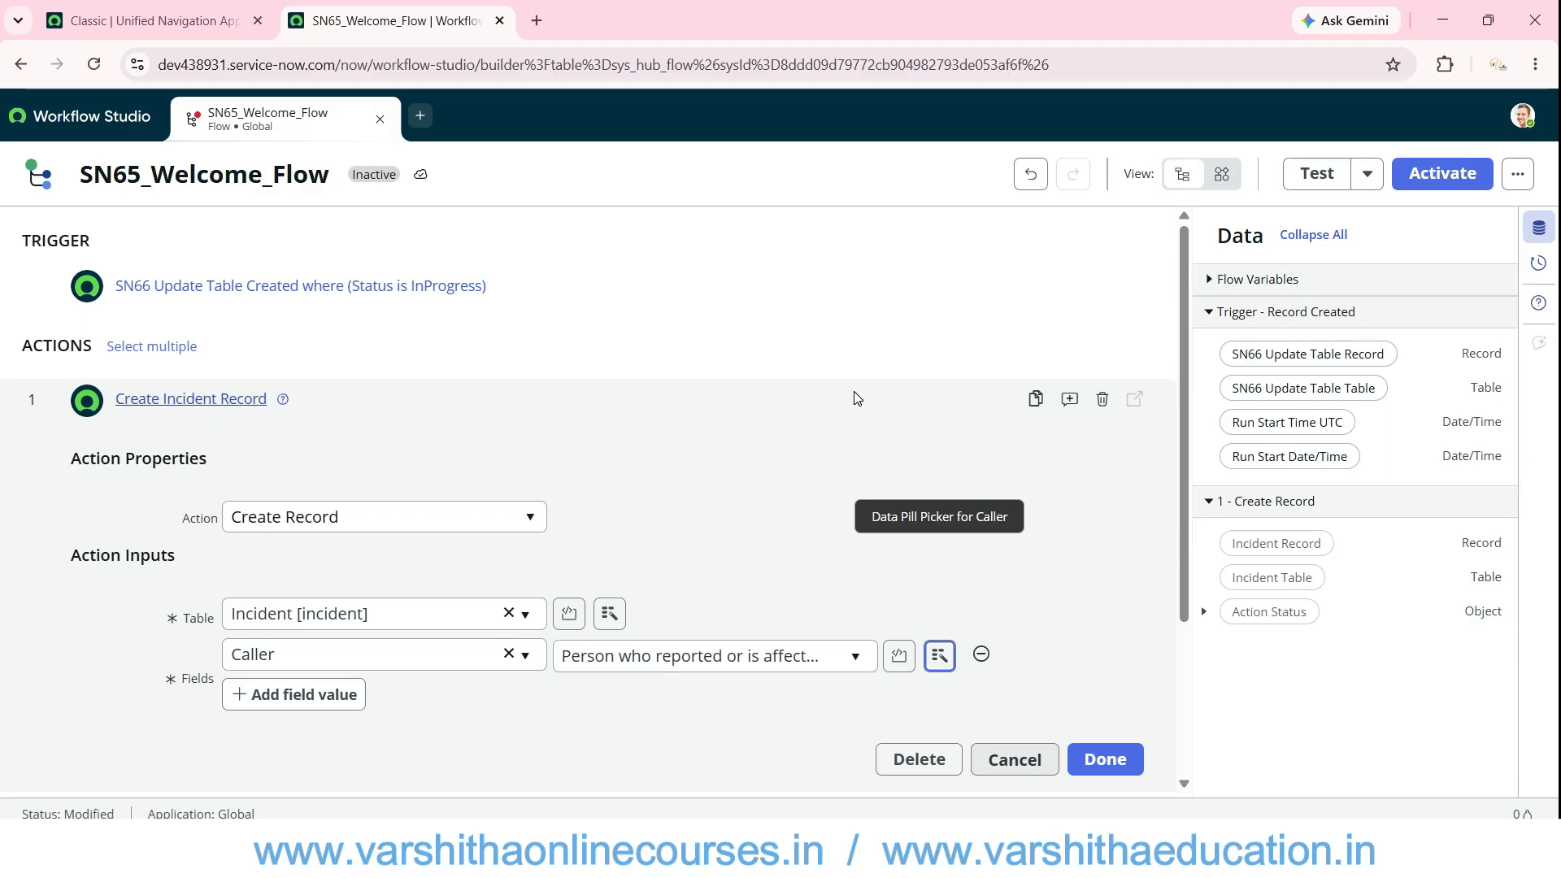
pyautogui.scroll(-3, 812, 421)
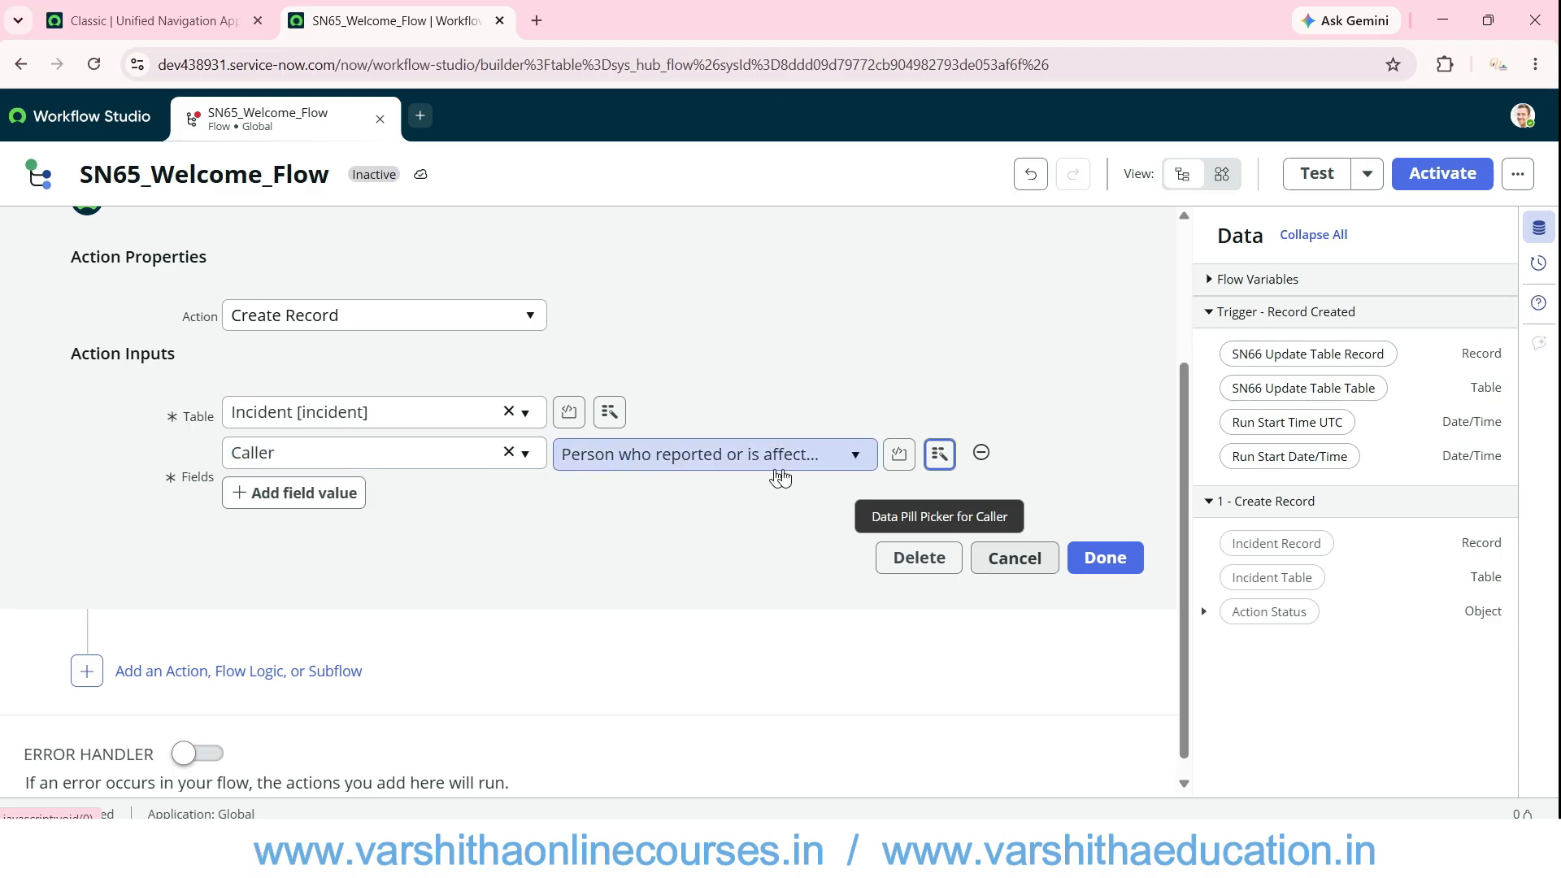
pyautogui.click(940, 455)
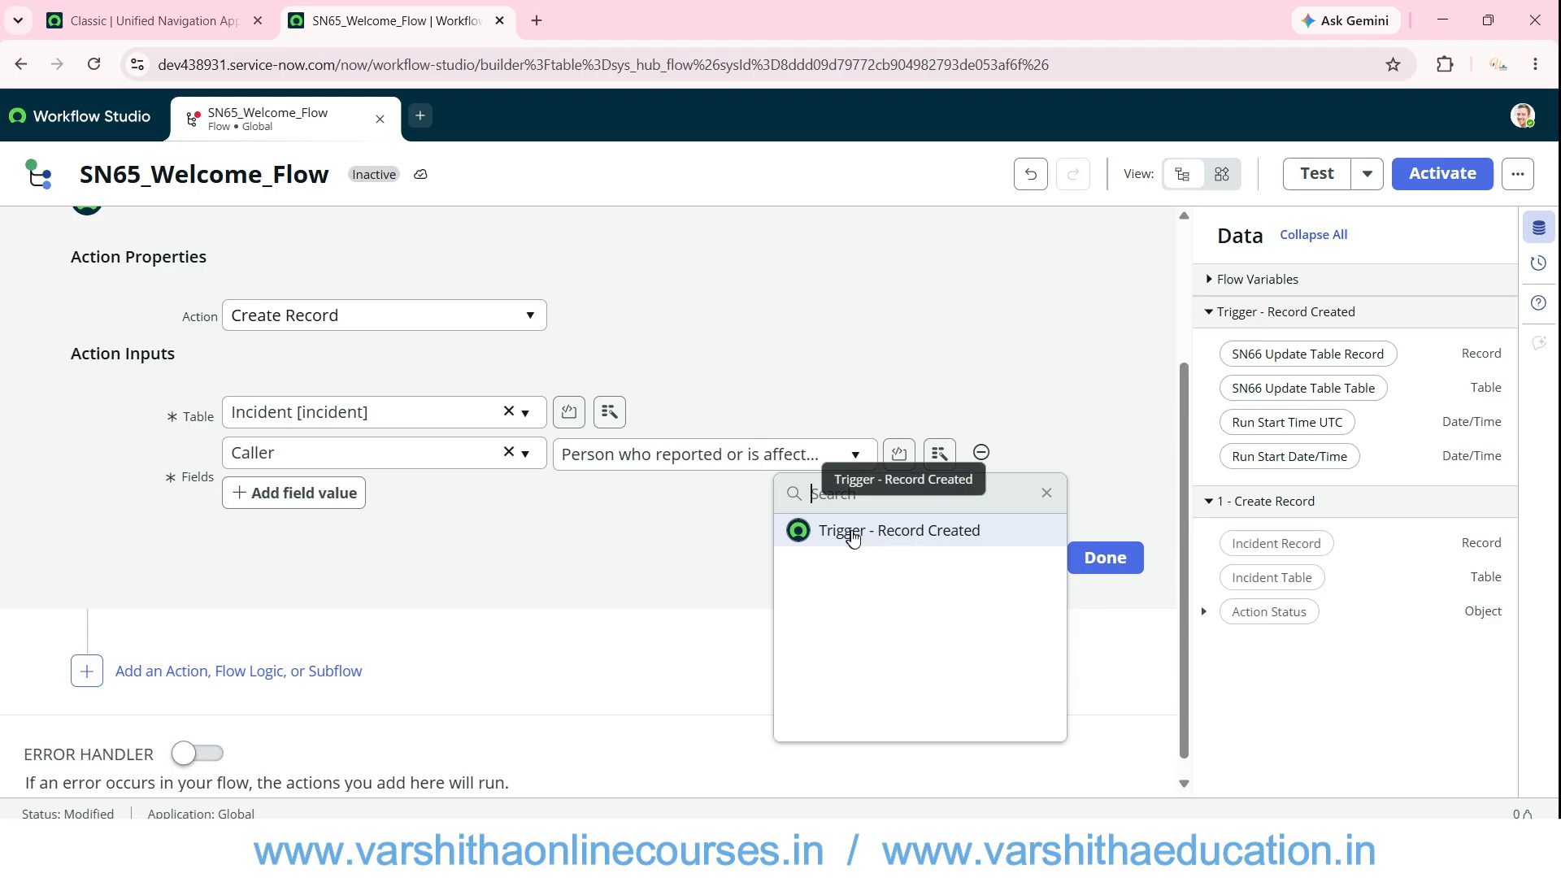
pyautogui.click(881, 536)
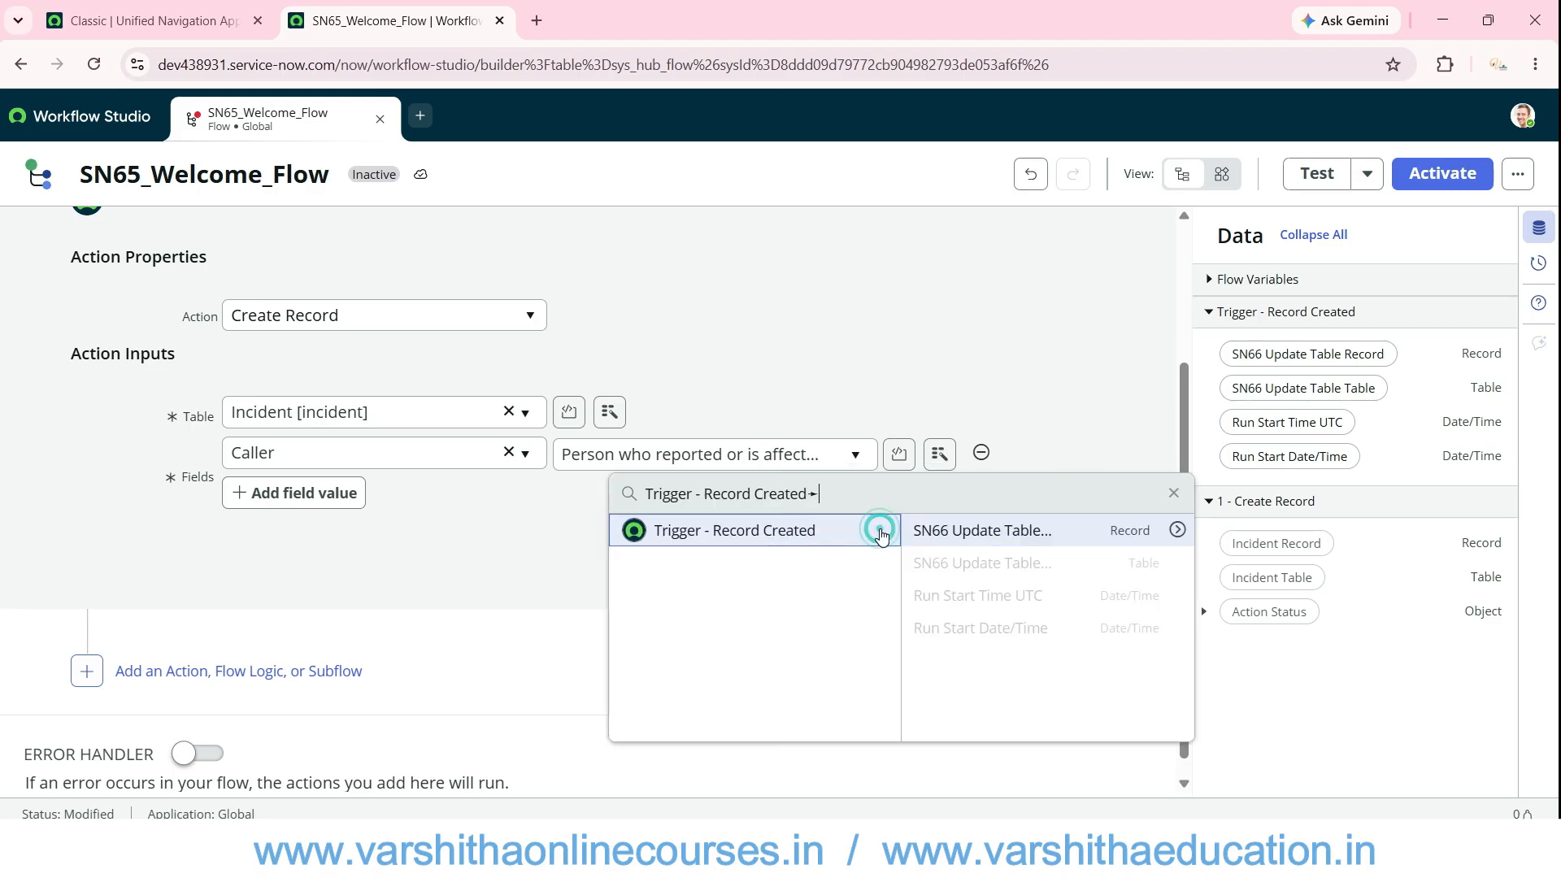
pyautogui.click(1177, 530)
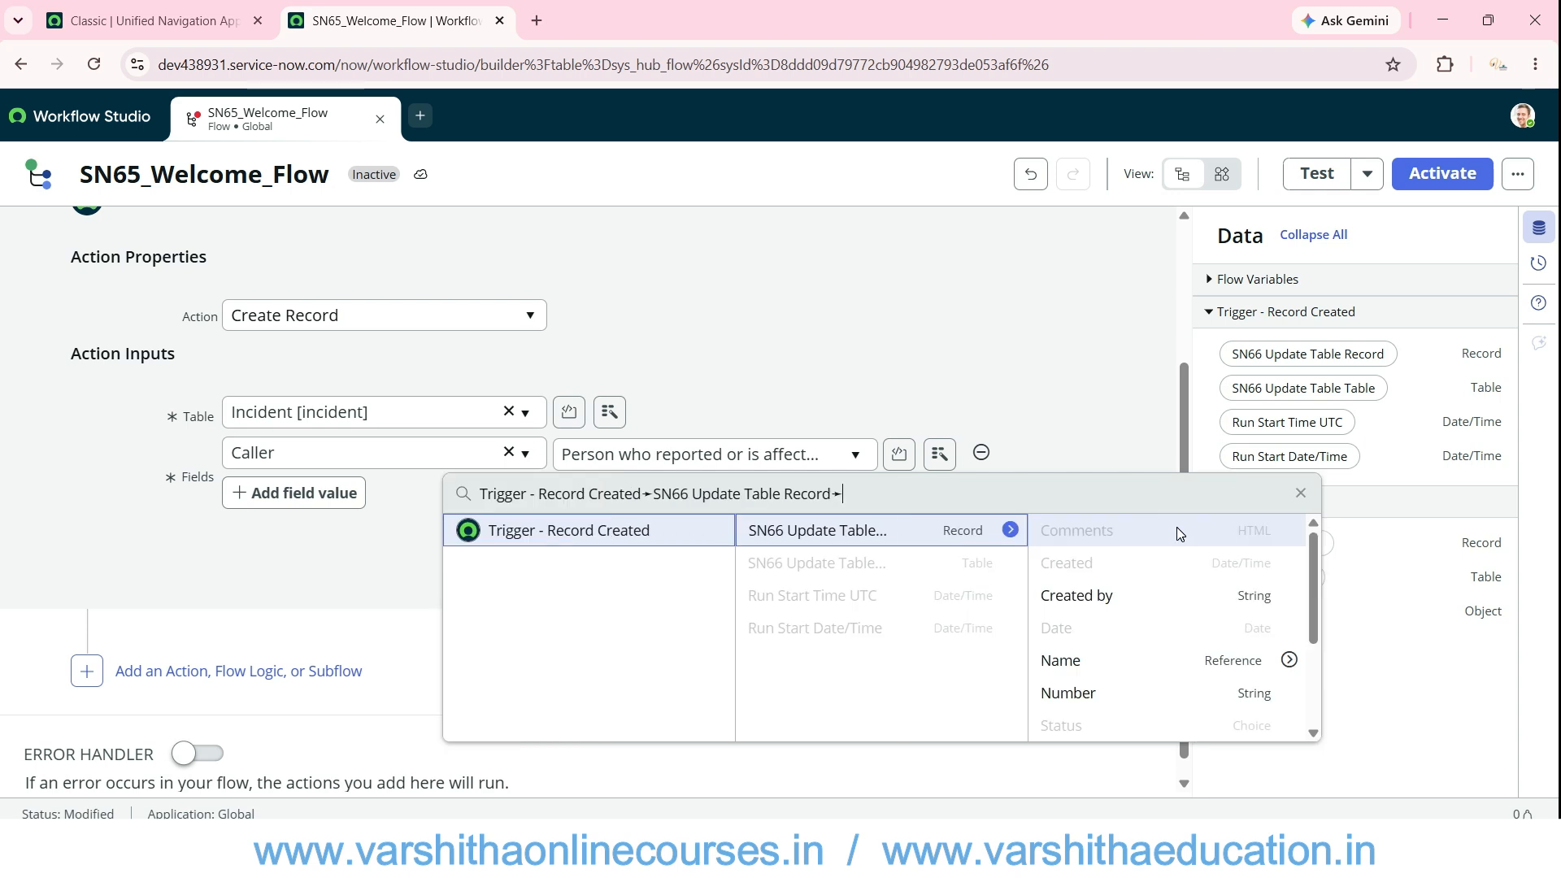
pyautogui.click(1060, 675)
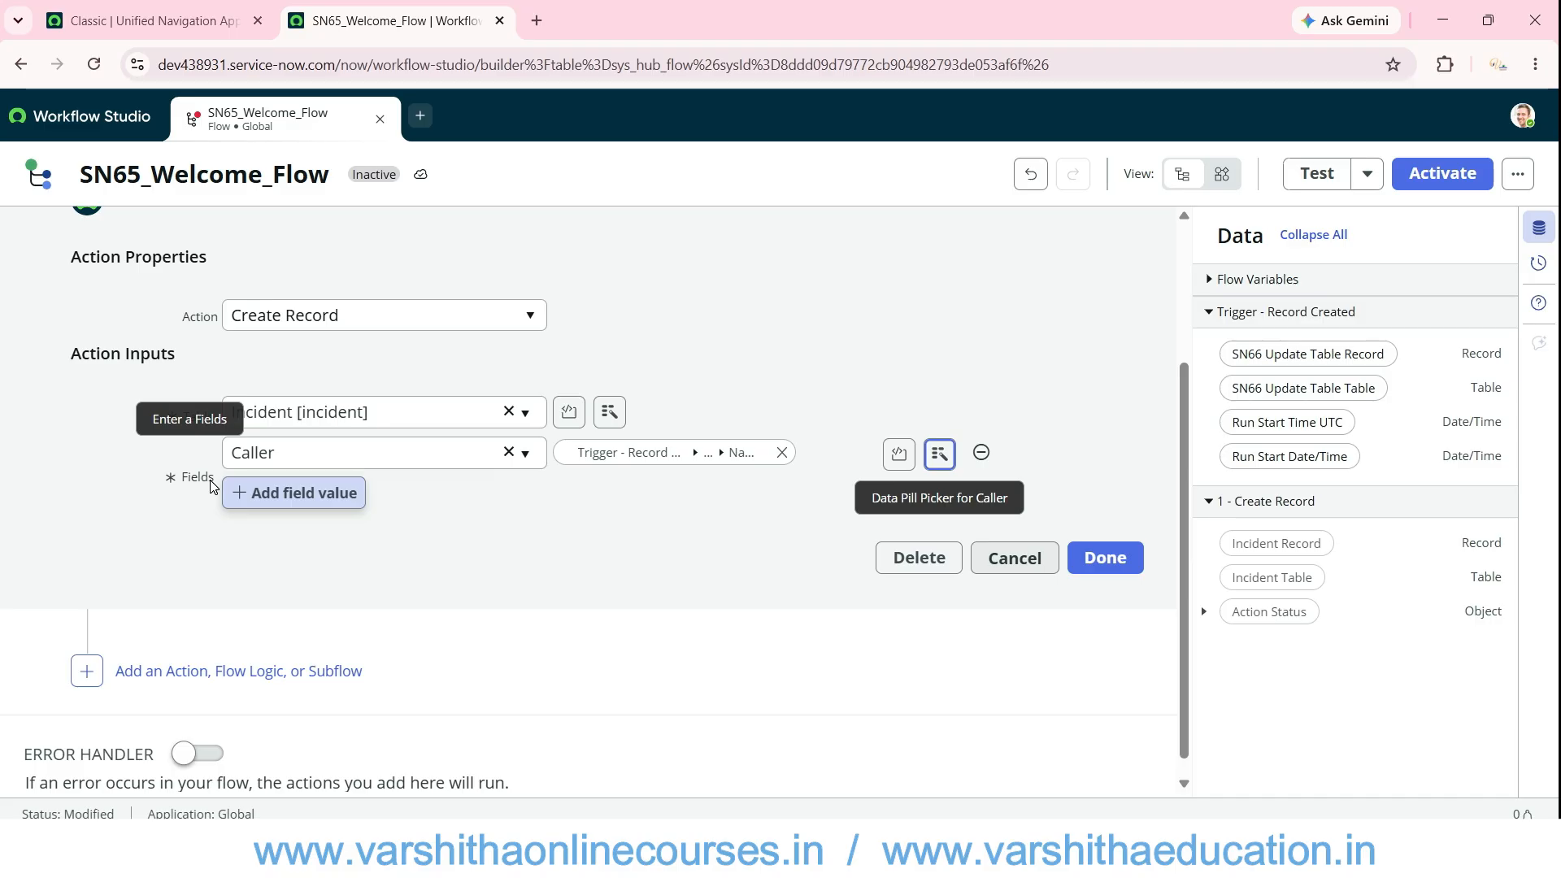
# - Add the Short description field, map it to the trigger record's Comments, and finish the Create Record action
pyautogui.click(304, 494)
pyautogui.click(303, 495)
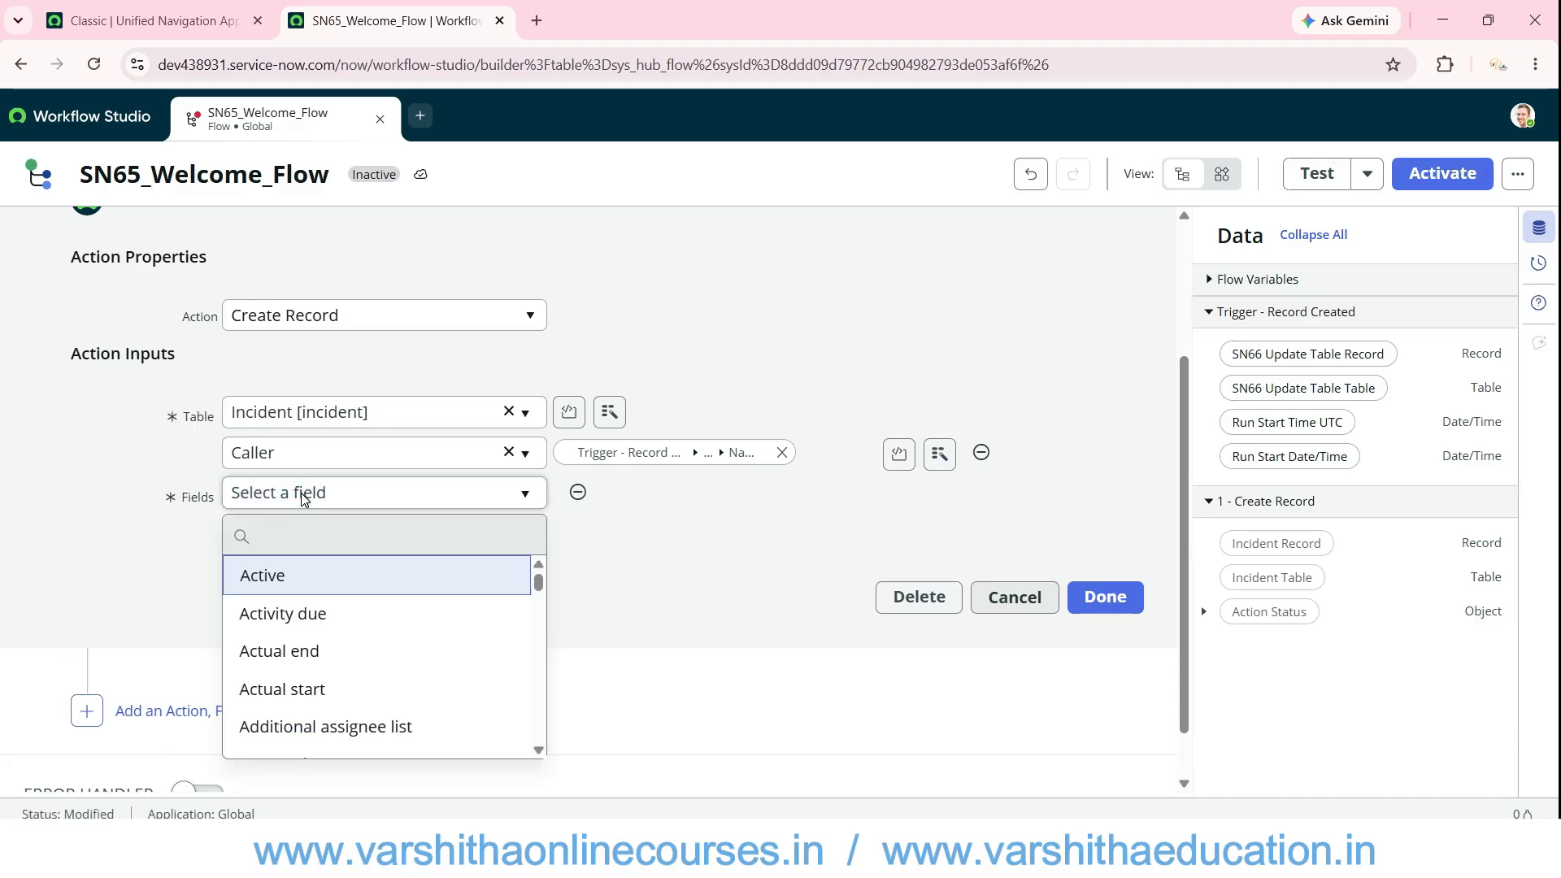
pyautogui.write('sho')
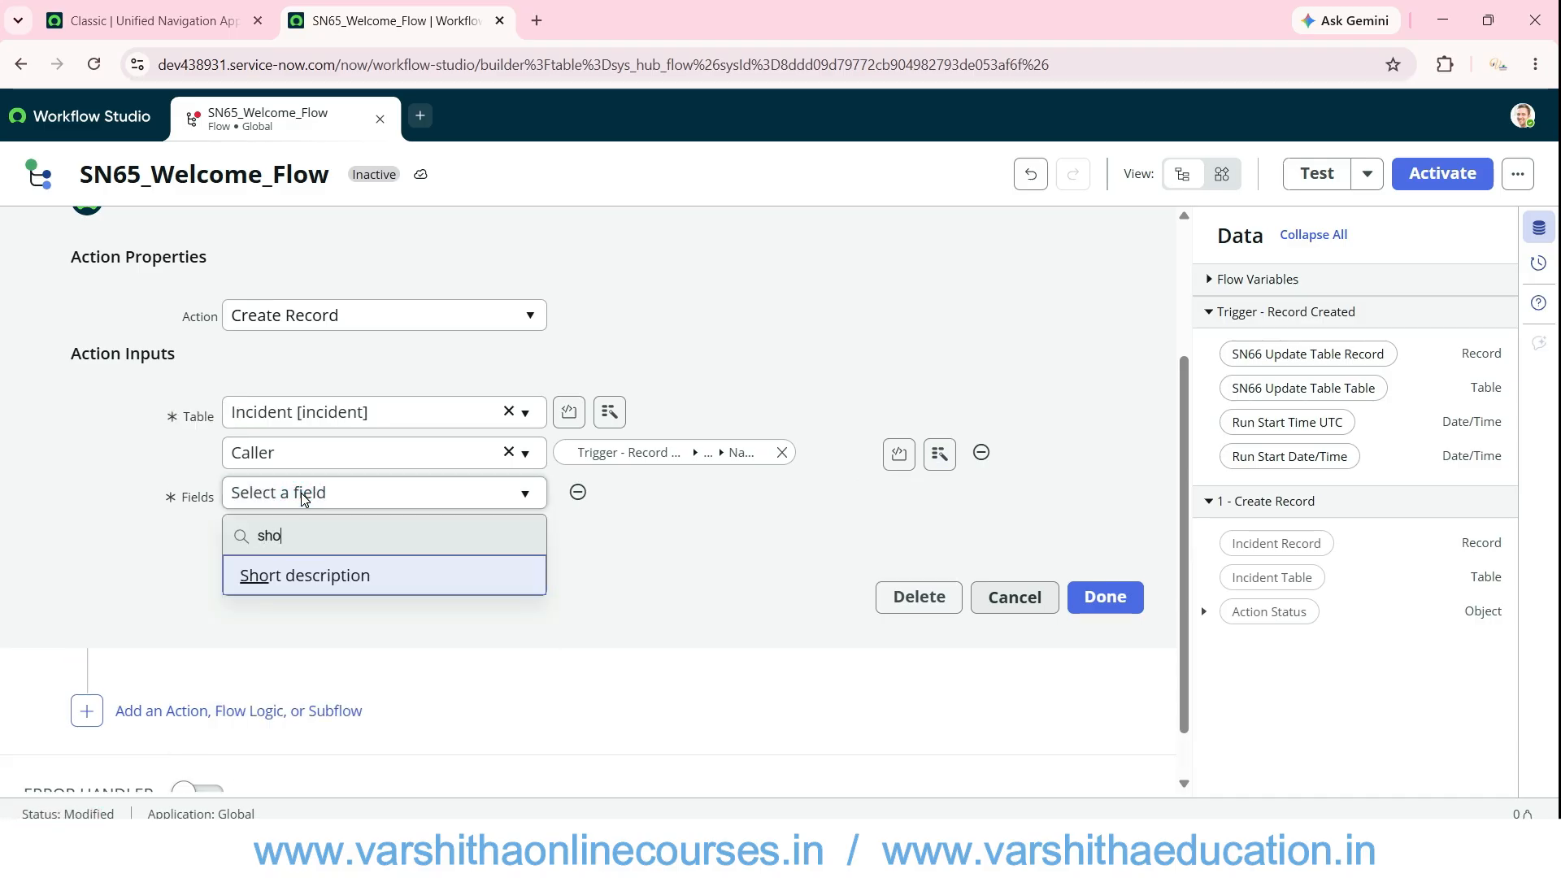
pyautogui.click(322, 574)
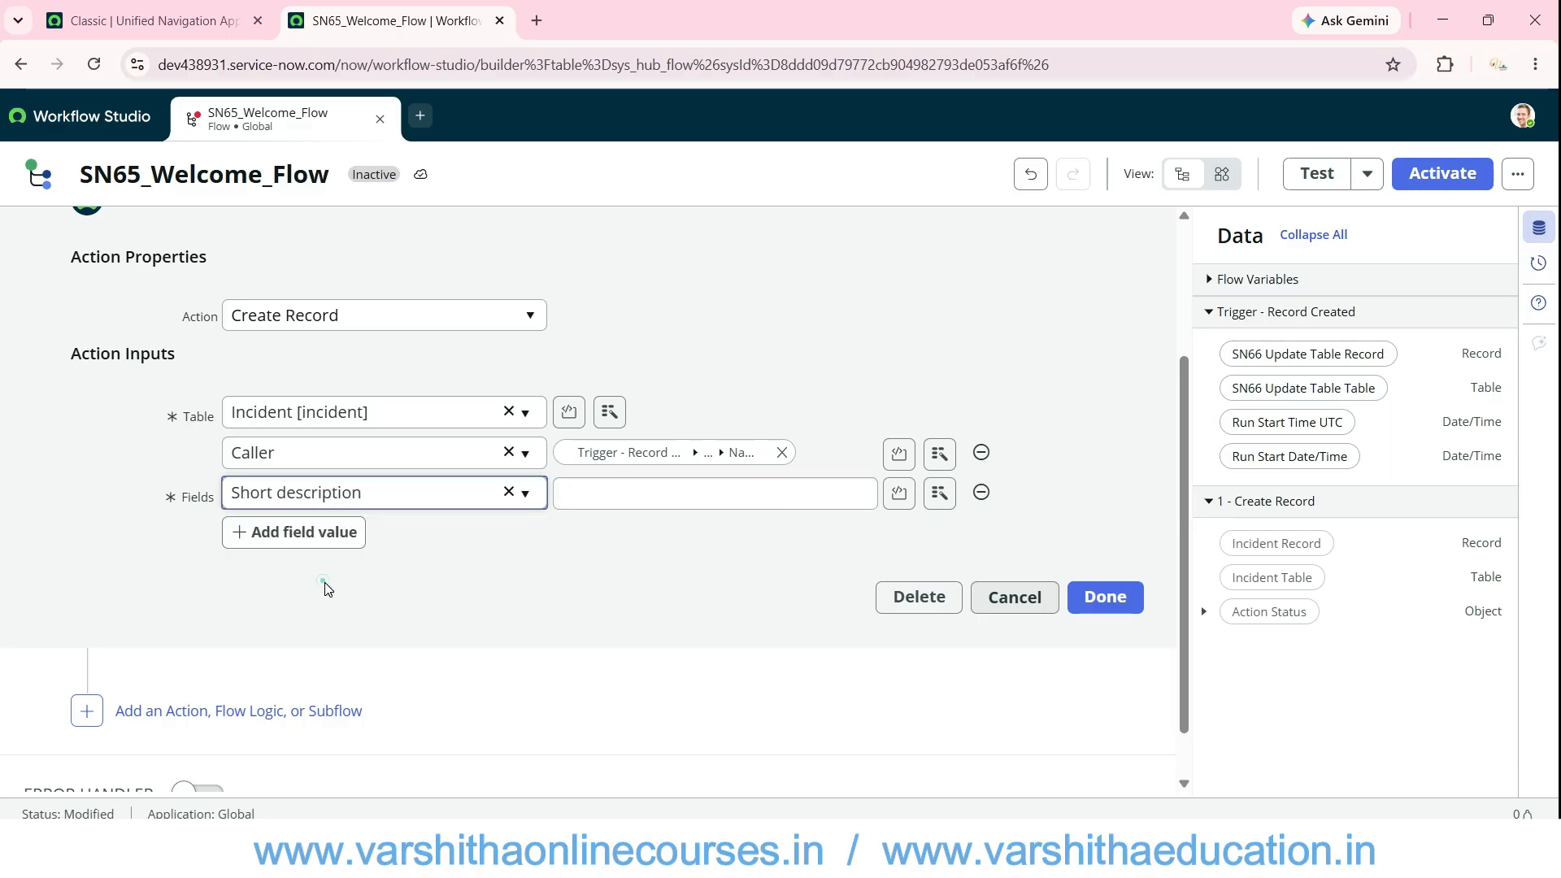
pyautogui.click(940, 493)
pyautogui.click(915, 572)
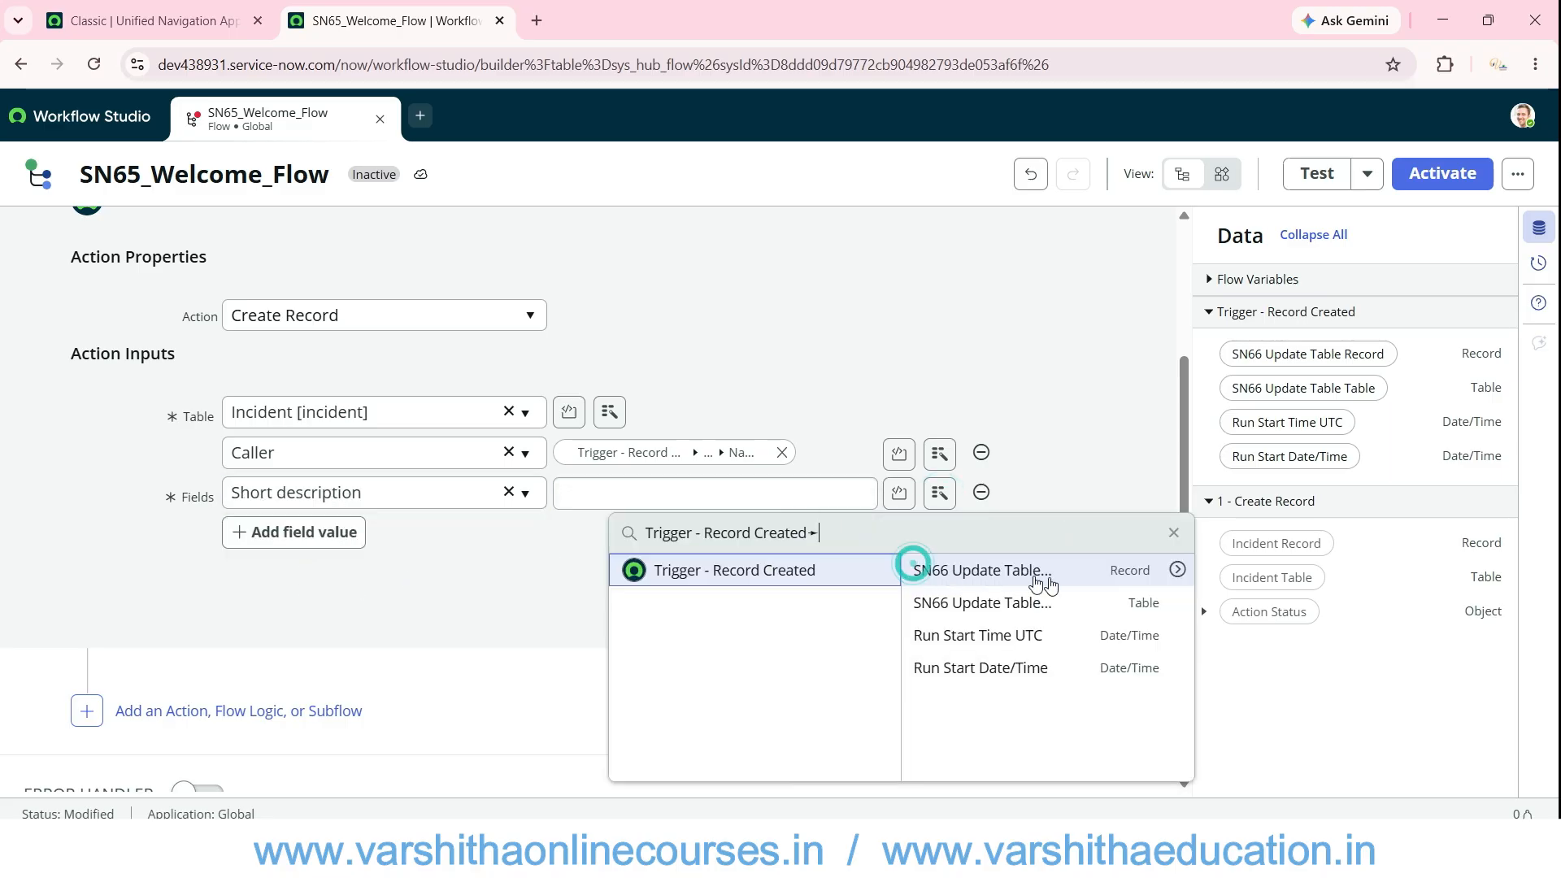
pyautogui.click(1174, 572)
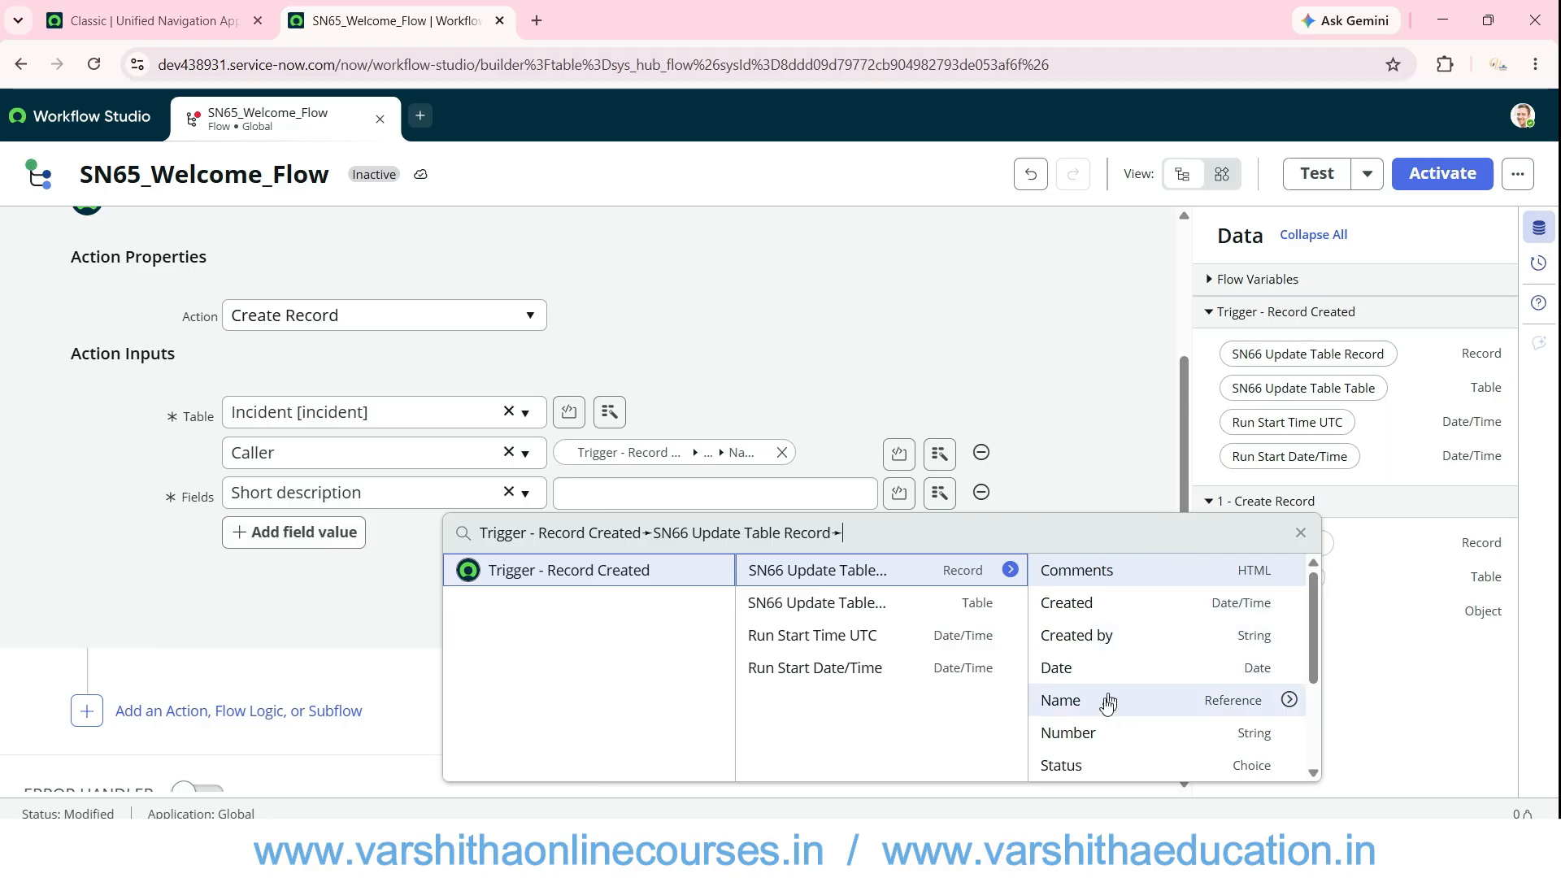
pyautogui.click(1081, 571)
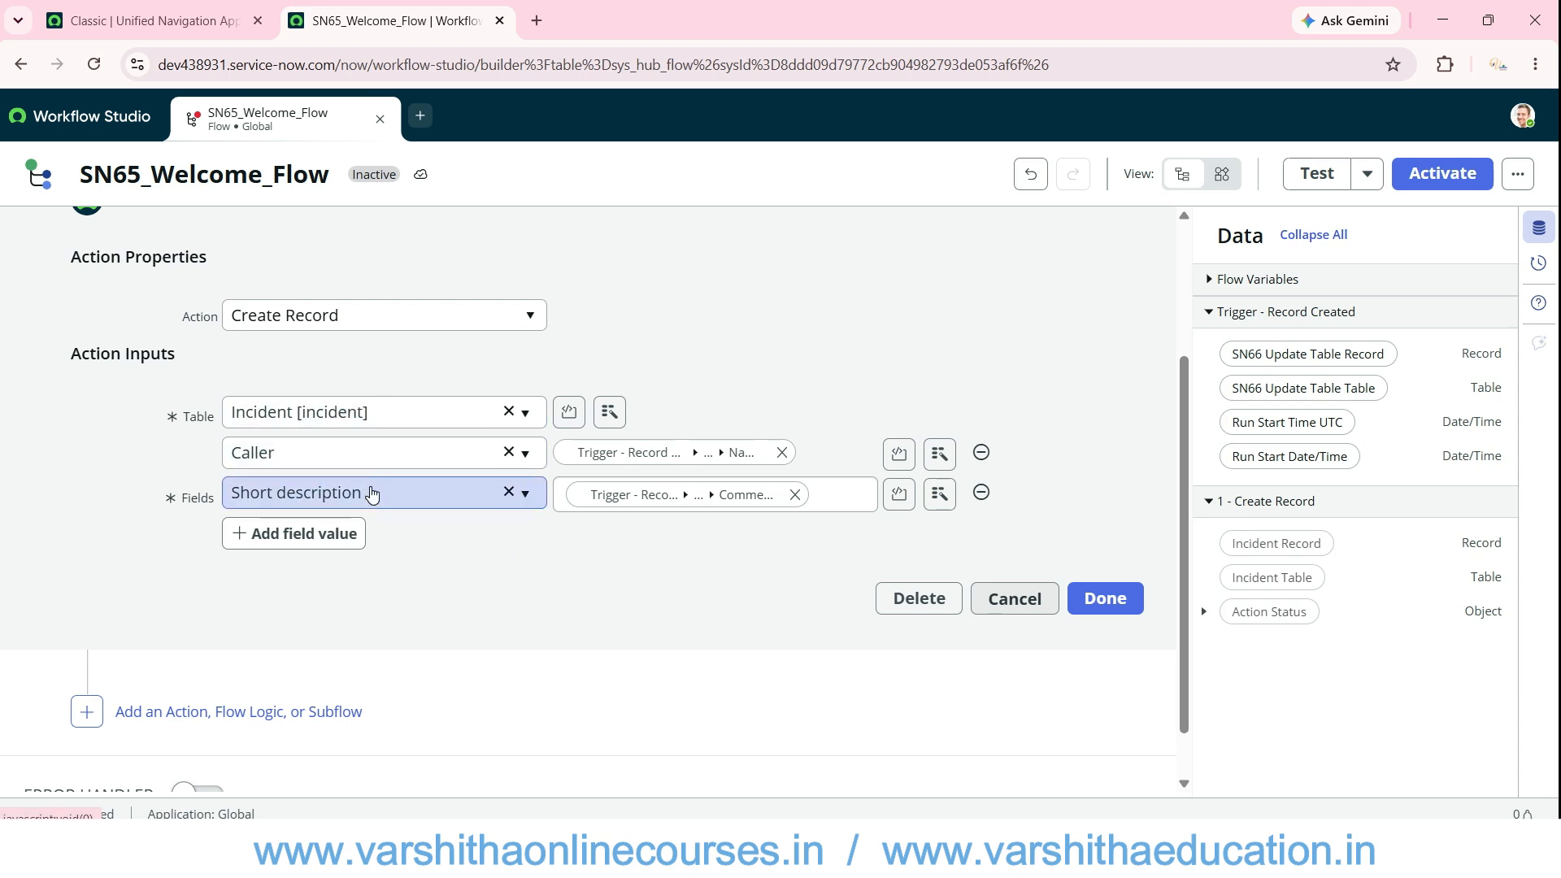
pyautogui.click(1106, 611)
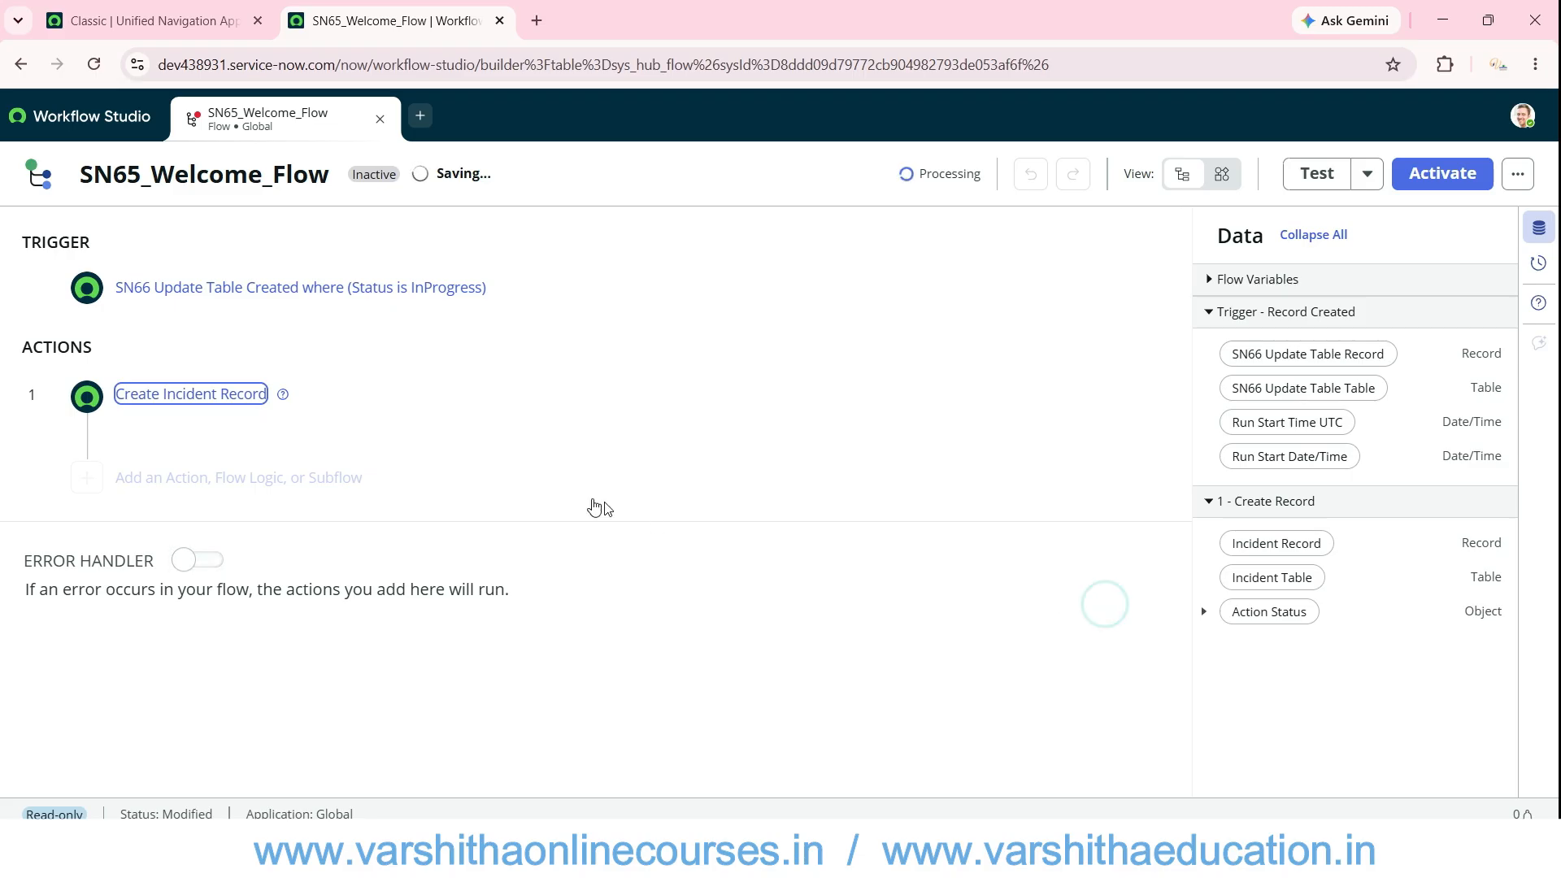
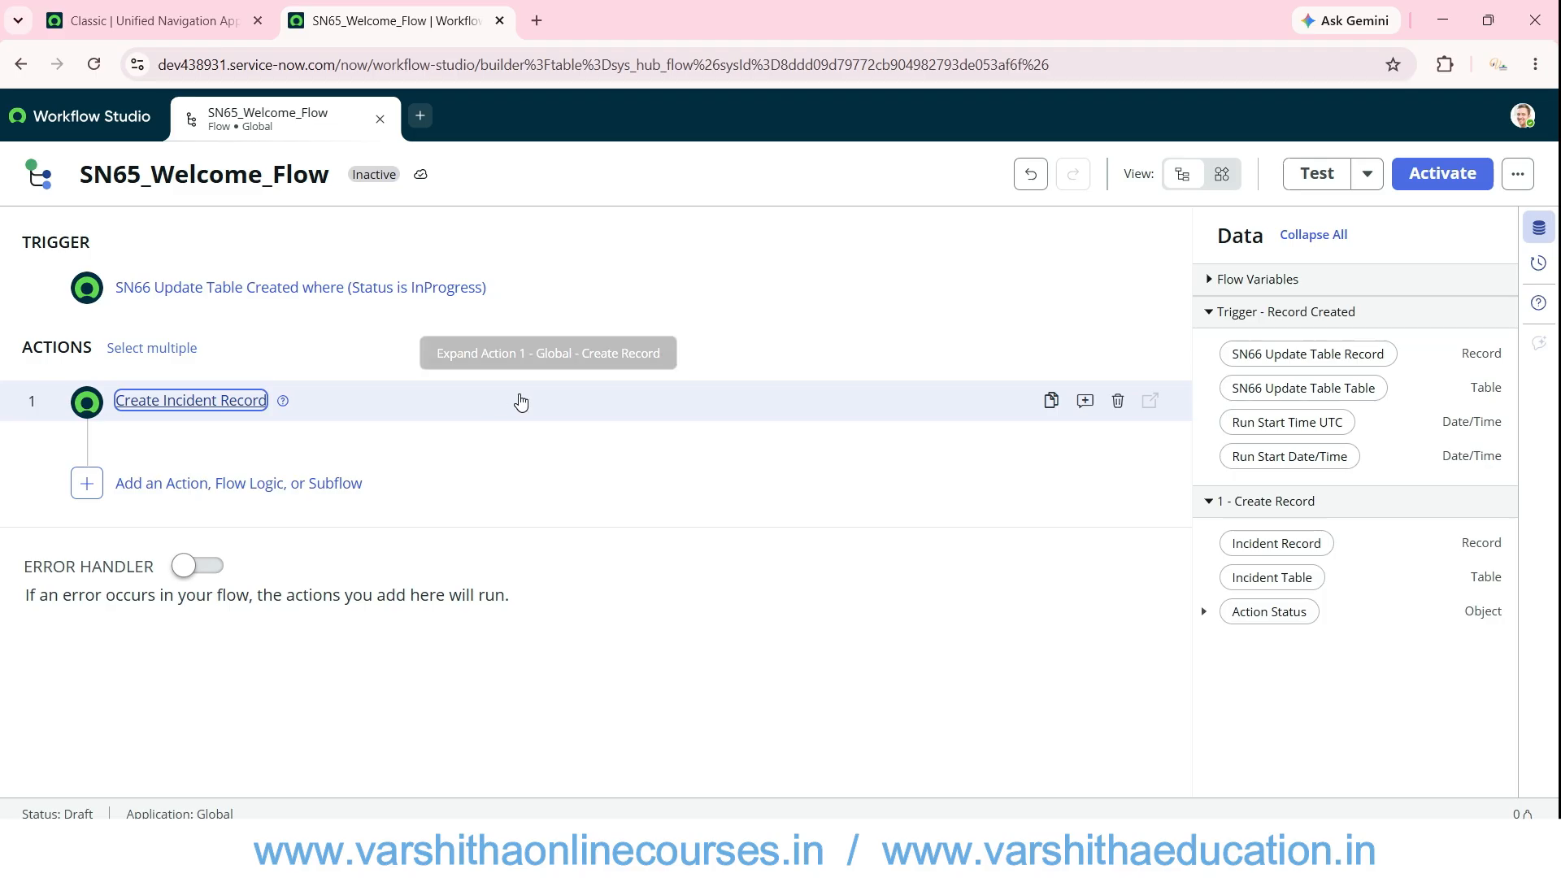
# - Switch to the classic ServiceNow page and open the incident table's list with "incident.LIST"
pyautogui.click(184, 13)
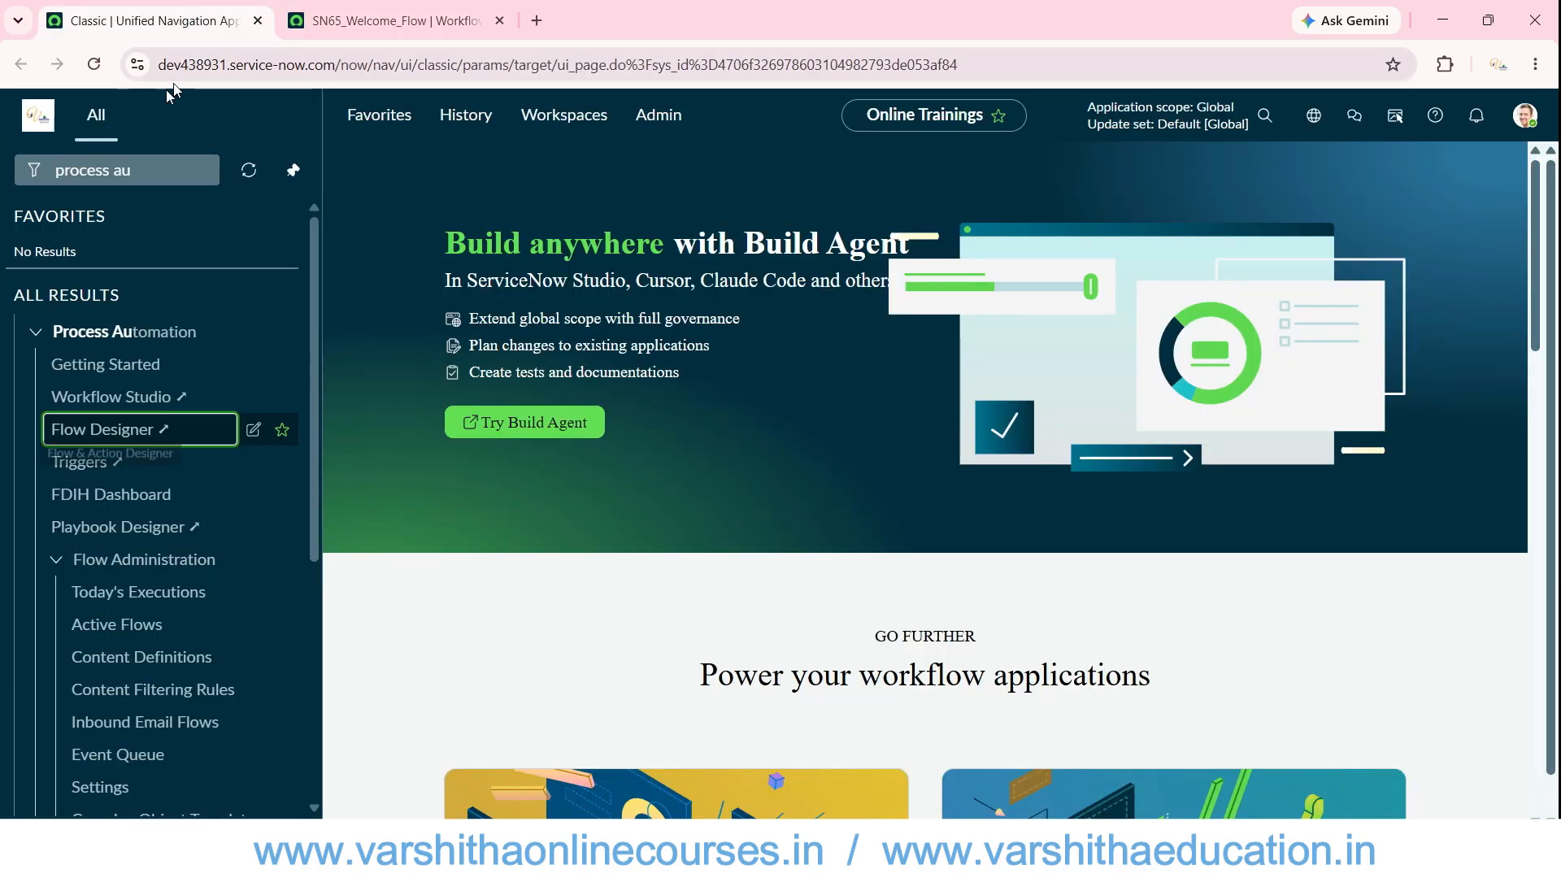
pyautogui.click(164, 173)
pyautogui.hotkey('ctrl', 'a')
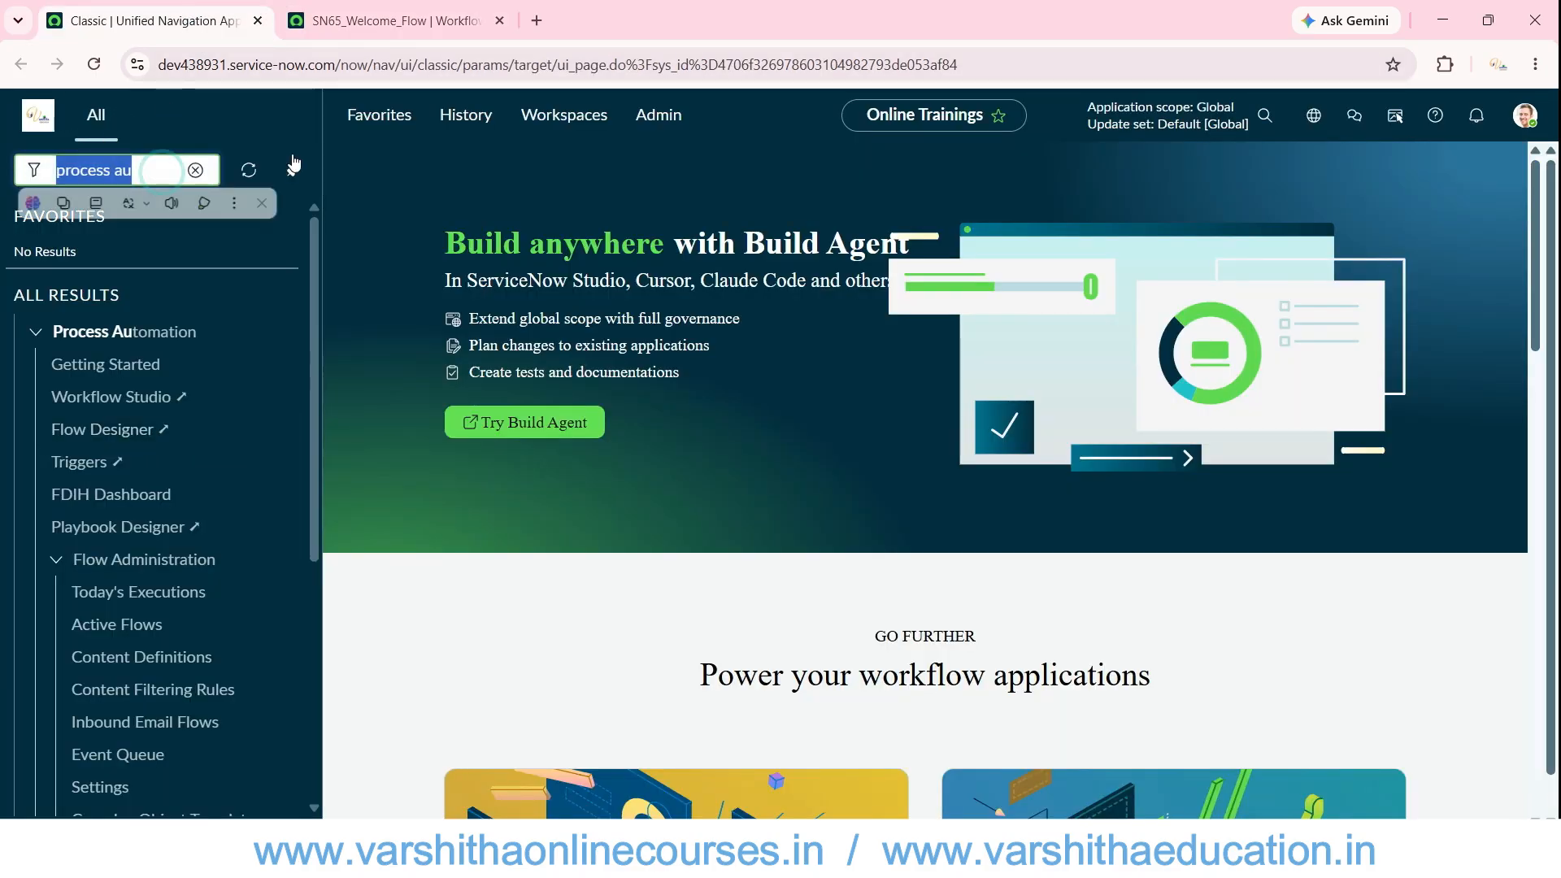
pyautogui.write('incident.')
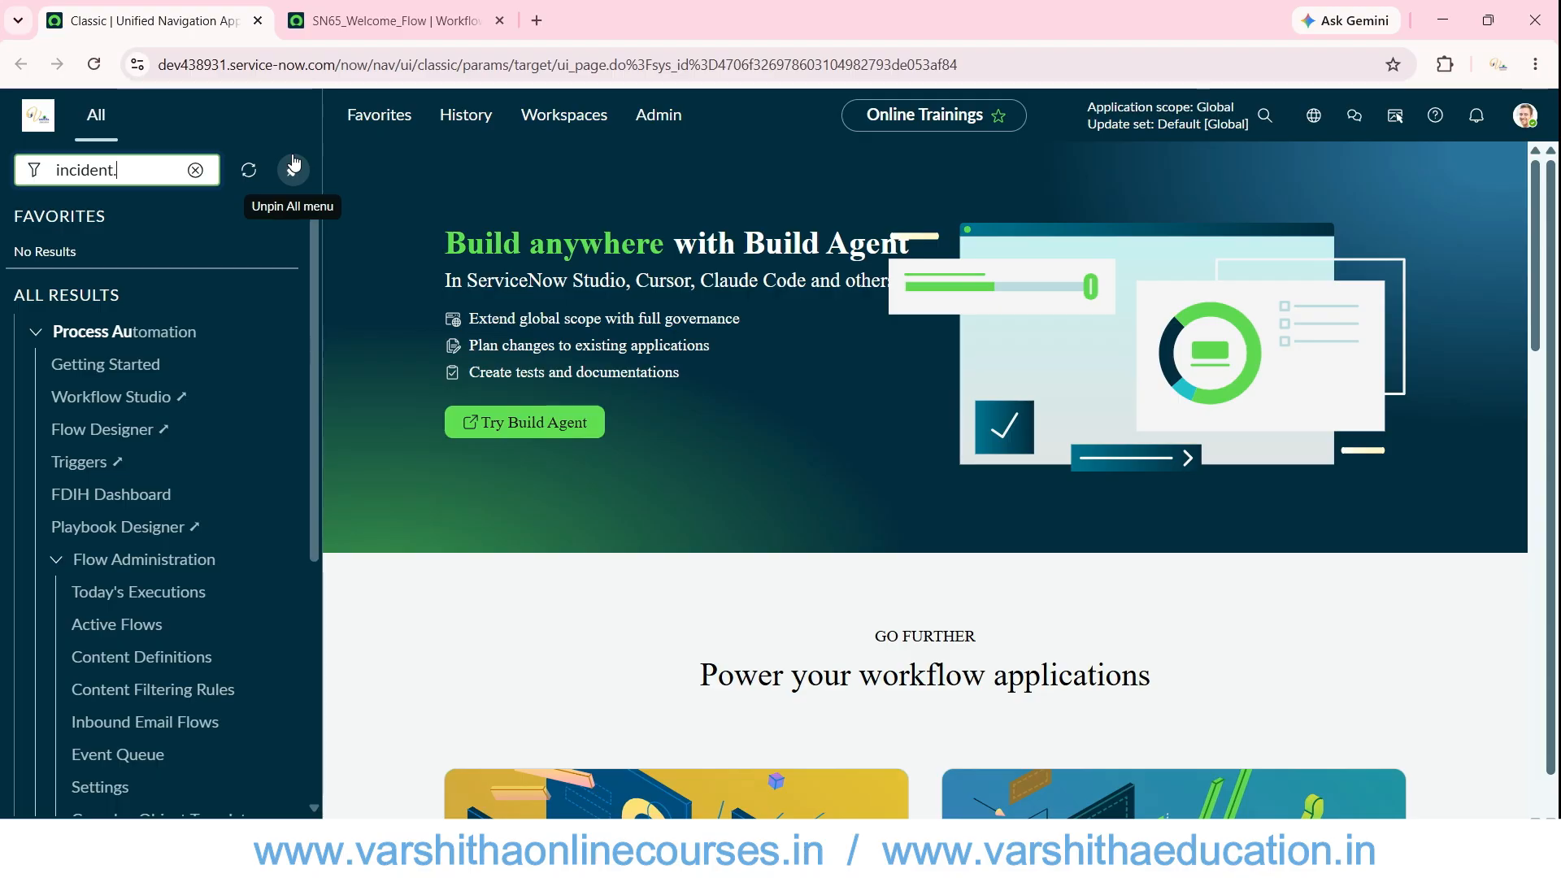
pyautogui.write('LIST')
pyautogui.press('Return')
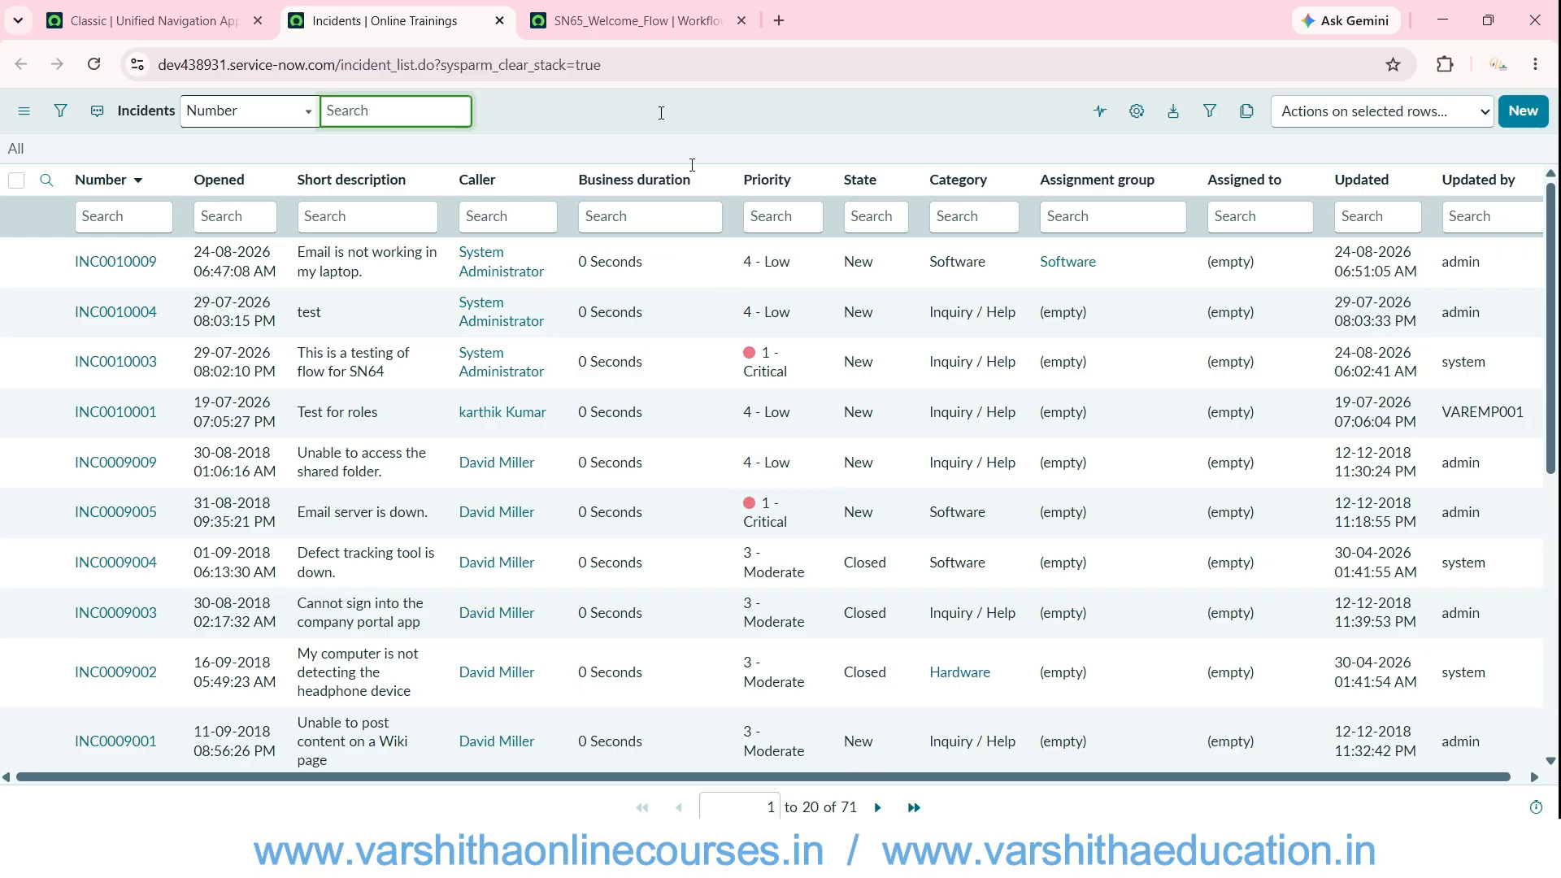
# - Return to SN65_Welcome_Flow, start a flow test, and open a new SN66 Update Table record for it
pyautogui.click(636, 21)
pyautogui.click(1294, 178)
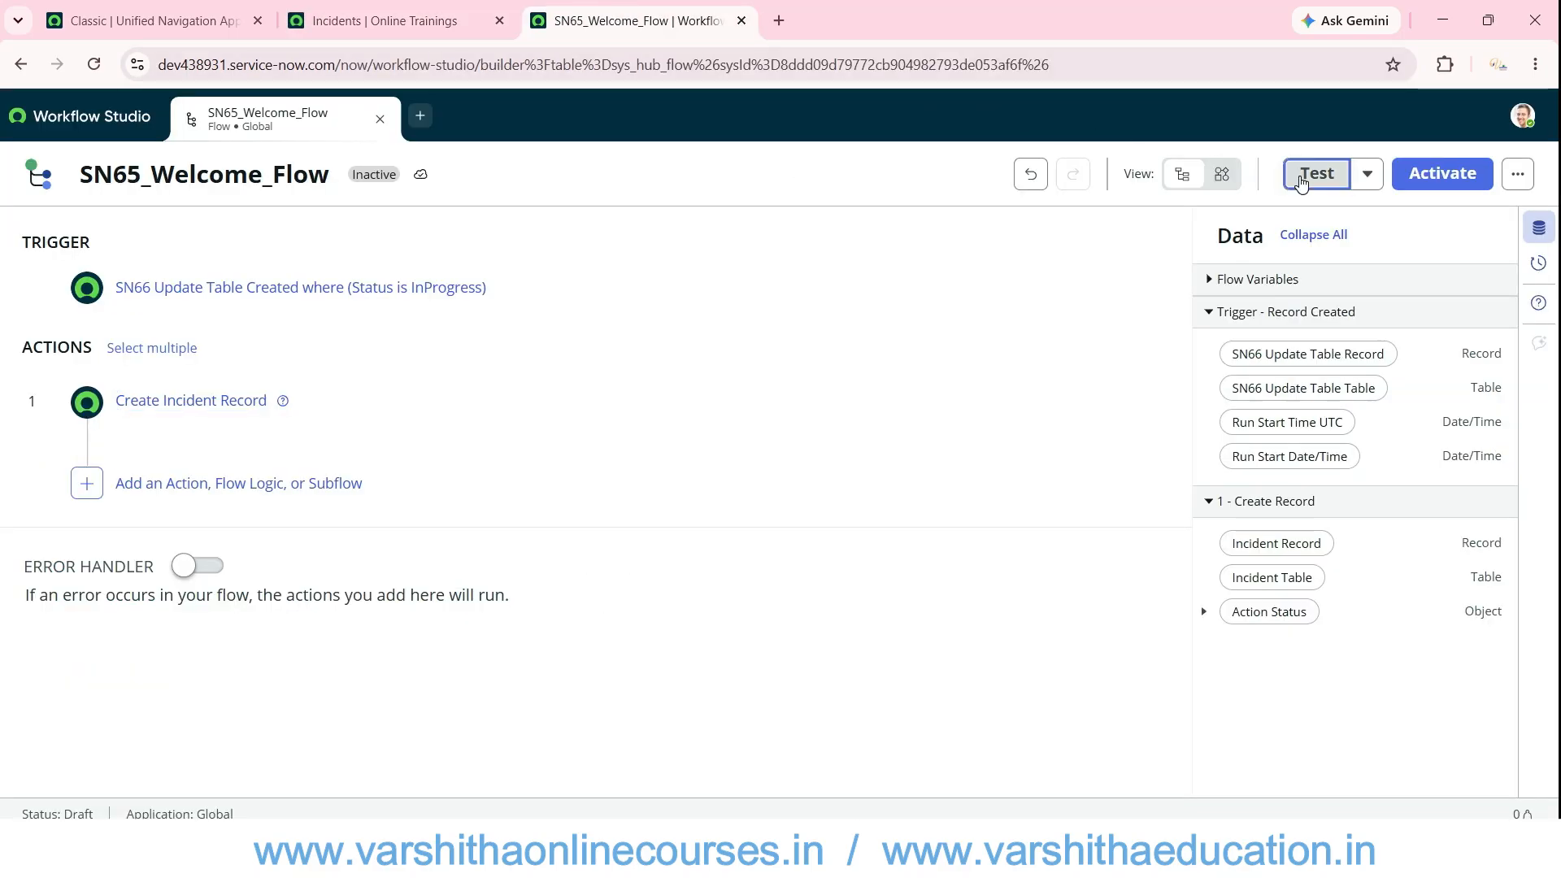
pyautogui.click(783, 366)
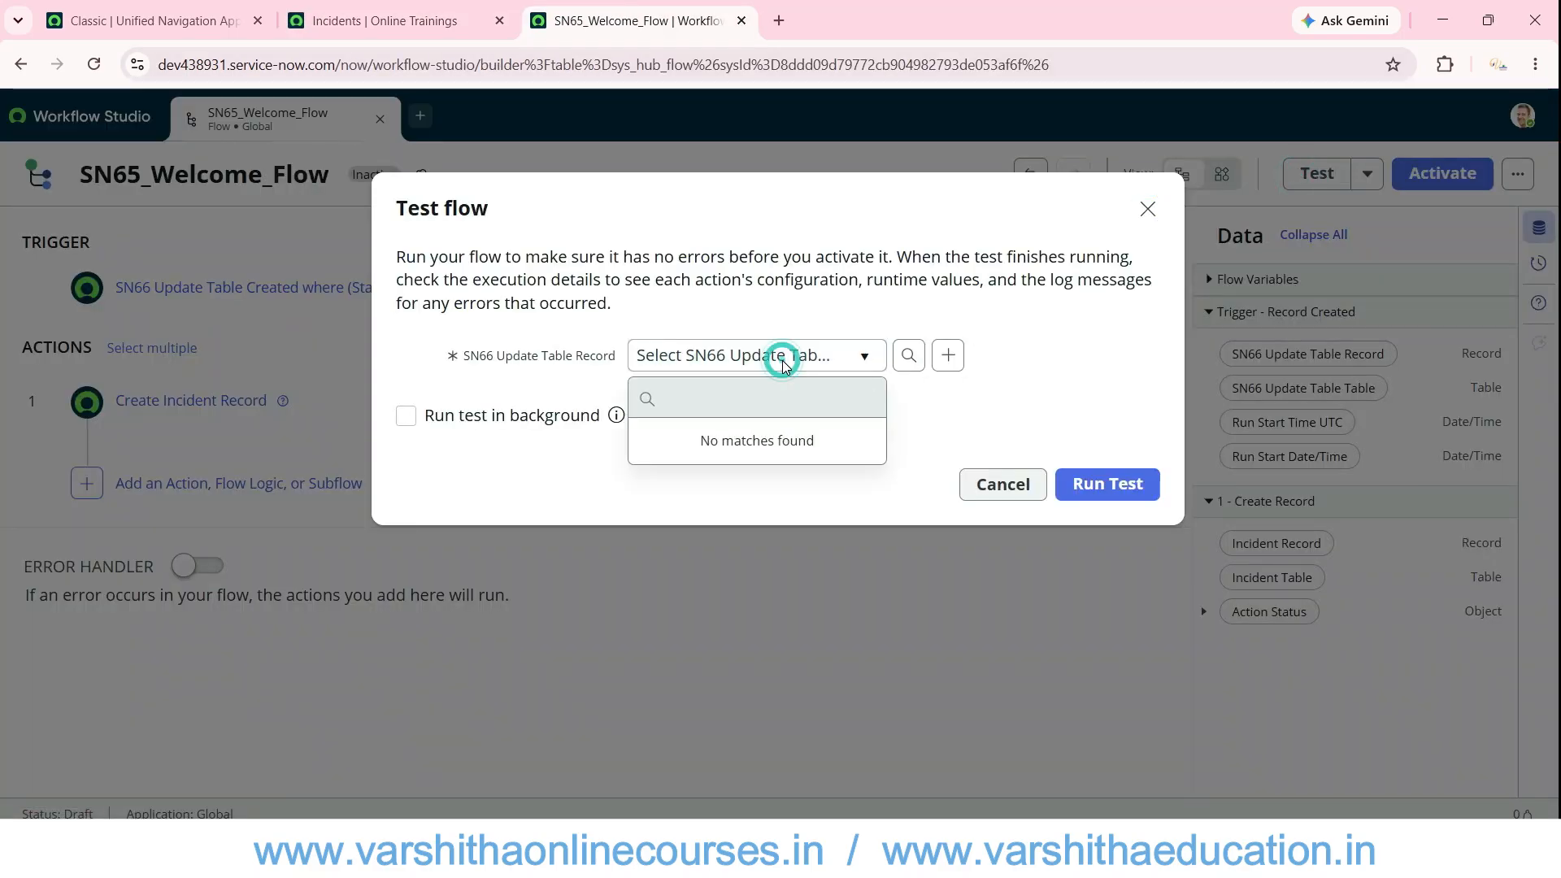
pyautogui.click(917, 394)
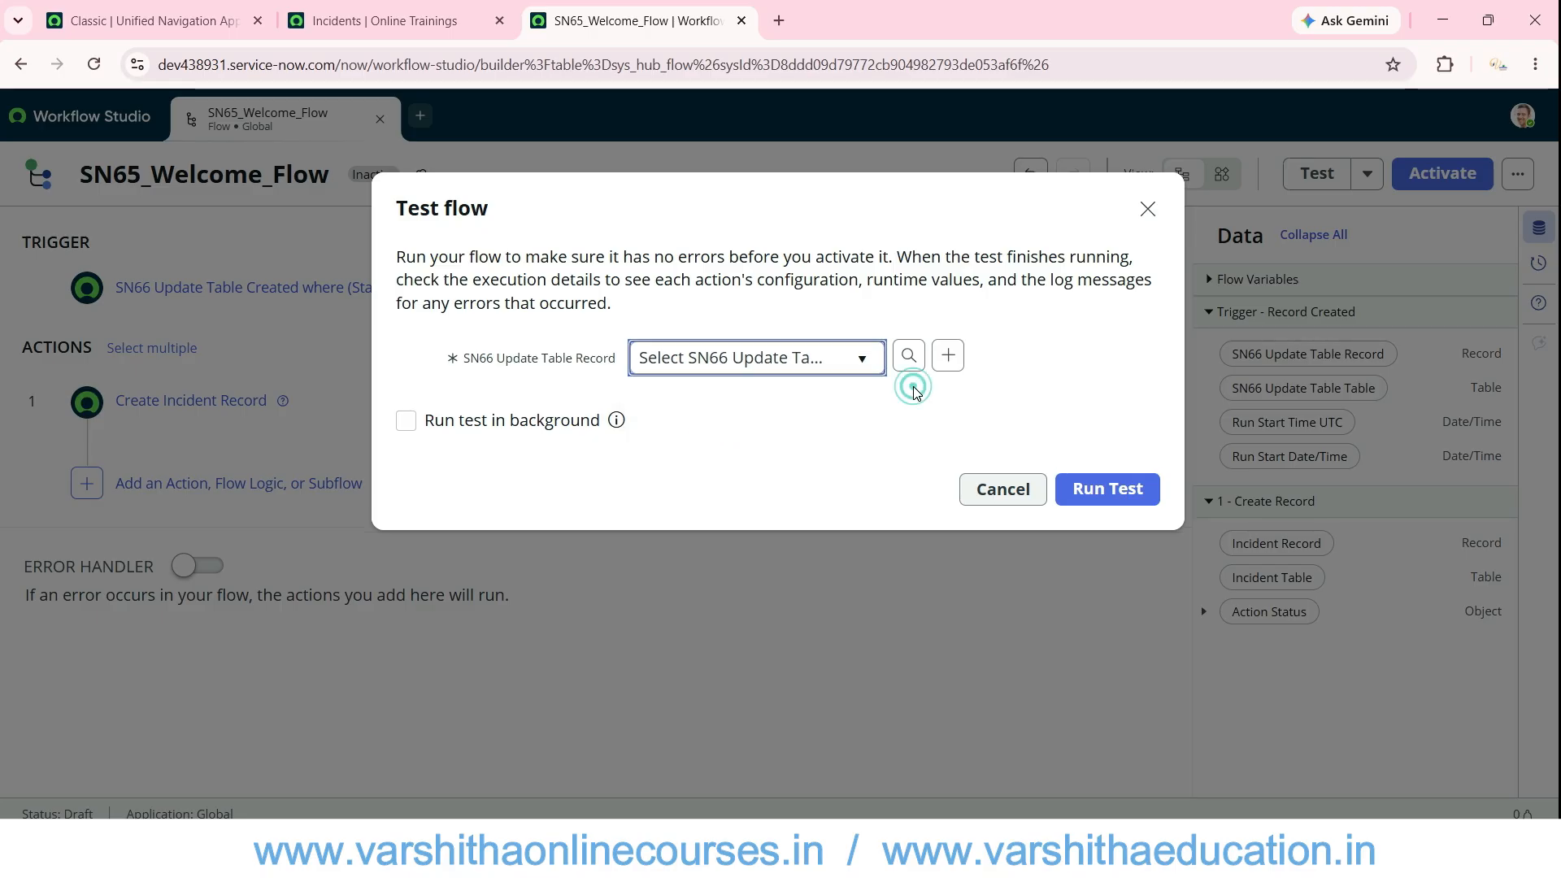
pyautogui.click(946, 355)
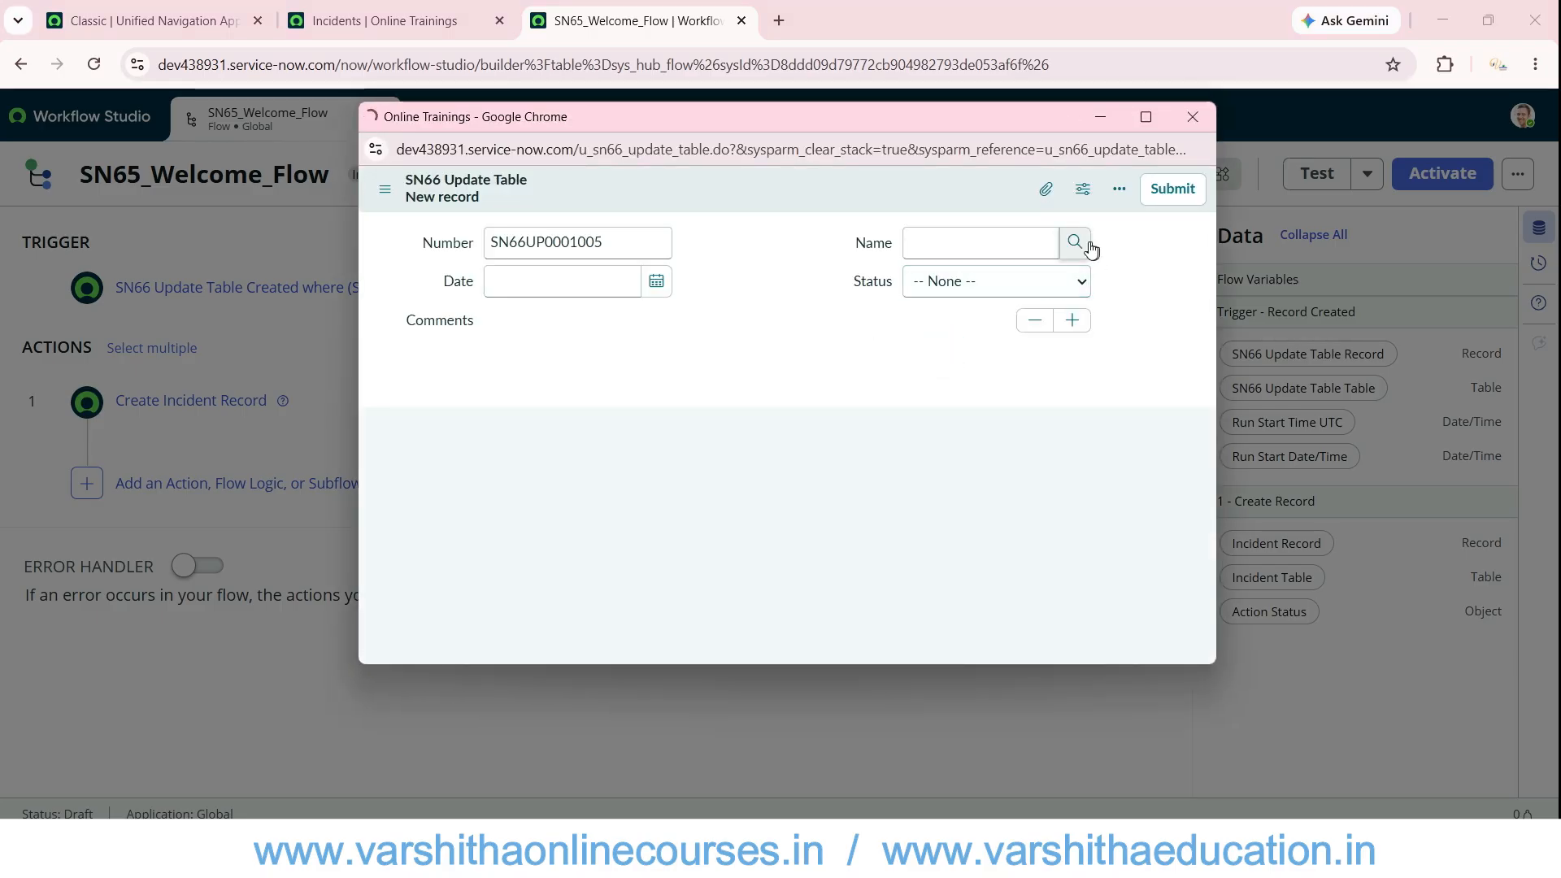
# - Choose a user for the new record's Name, set its Date to 11-08-2026 and its Status to InProgress
pyautogui.click(1076, 243)
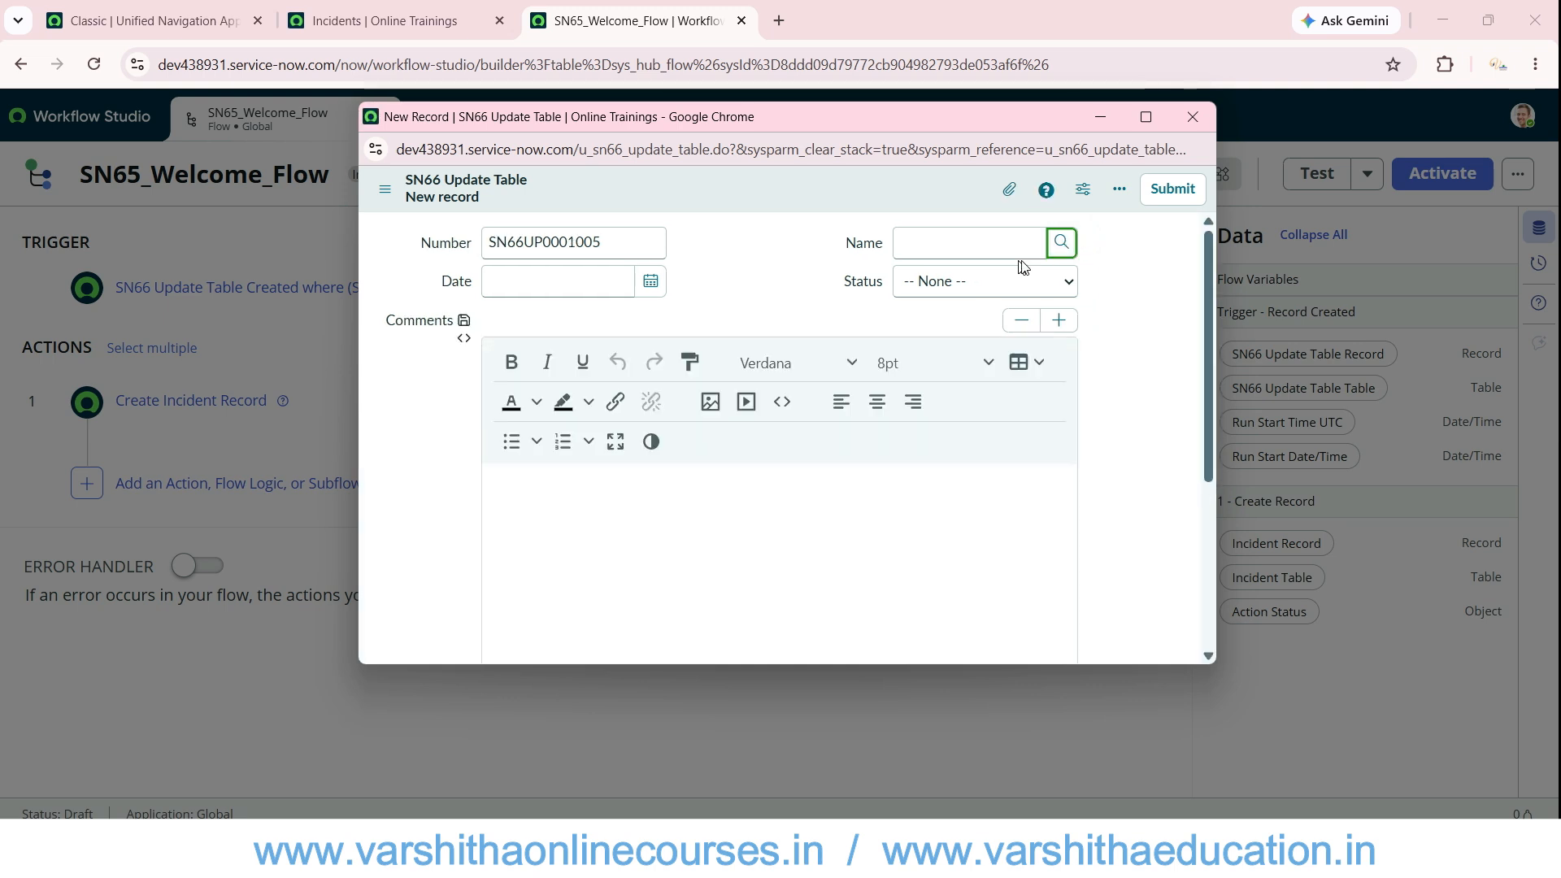
pyautogui.click(1060, 246)
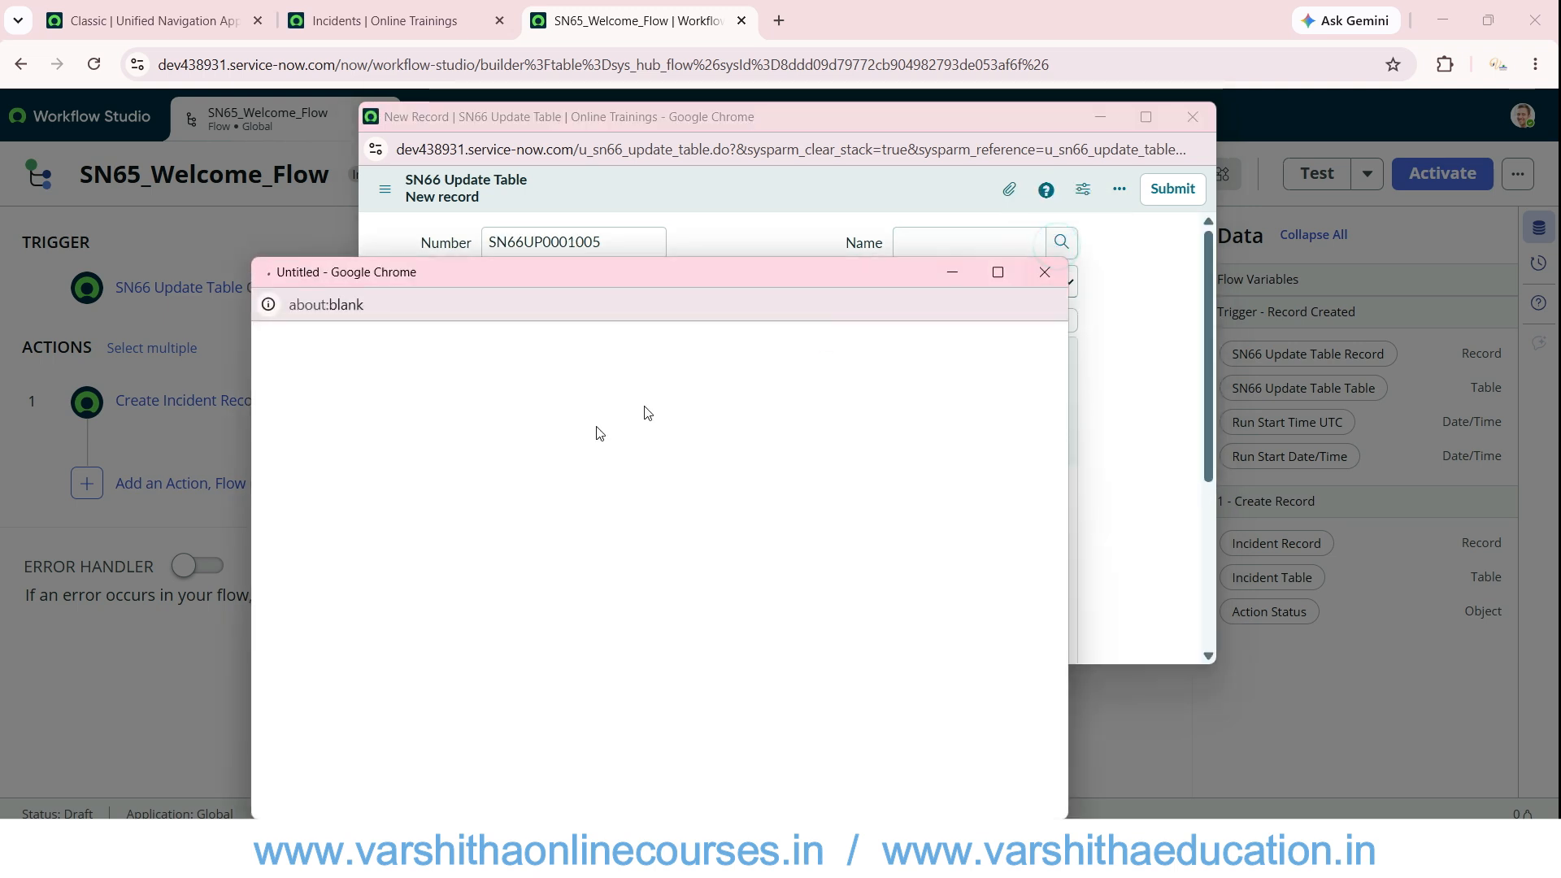
pyautogui.click(371, 517)
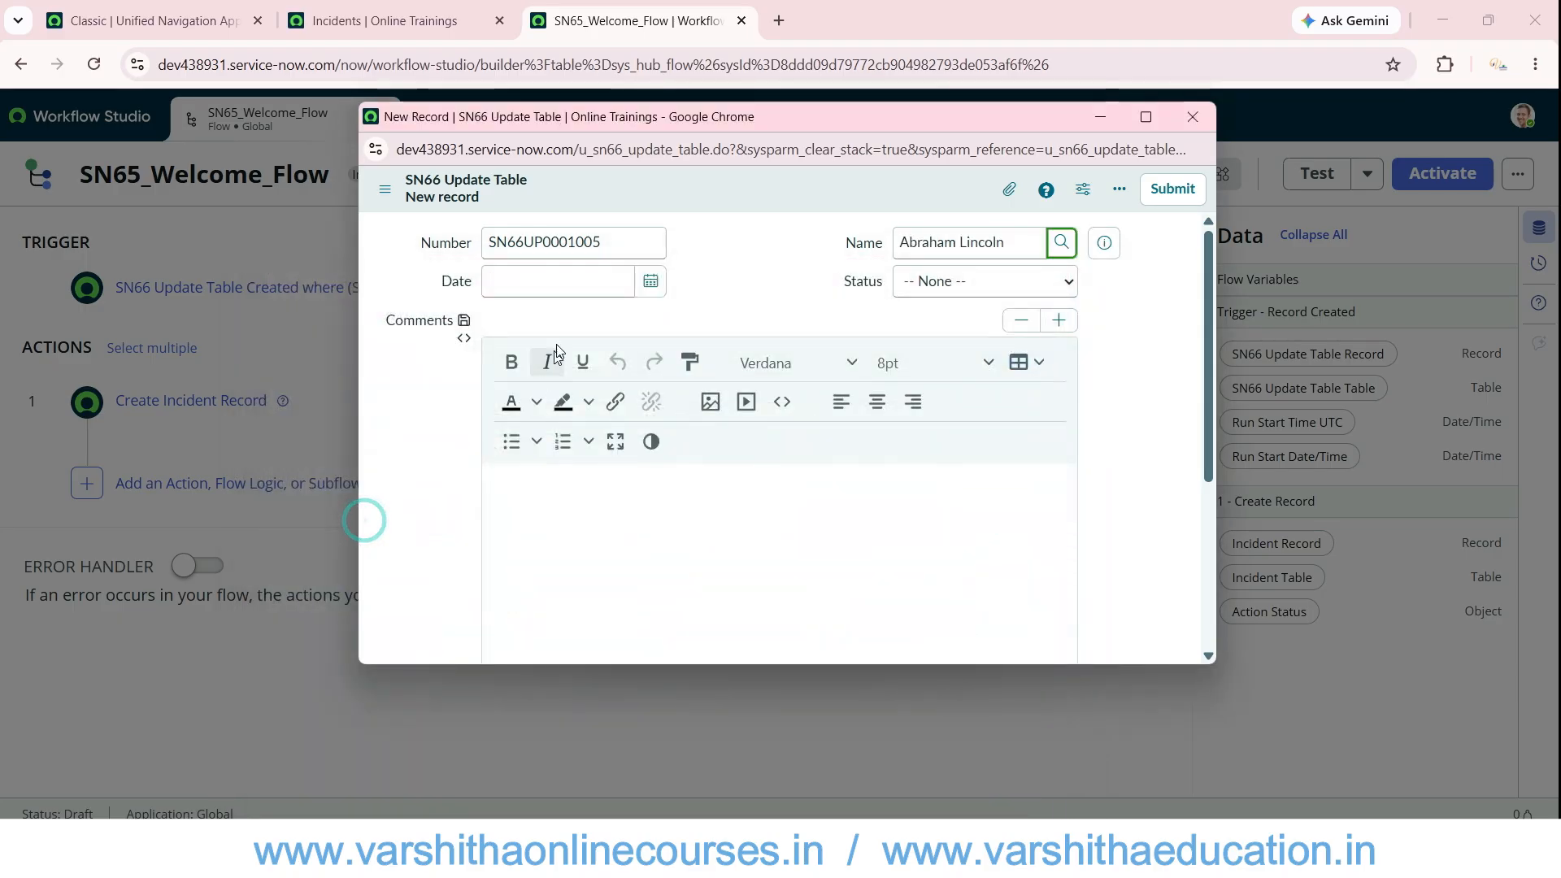
pyautogui.click(651, 284)
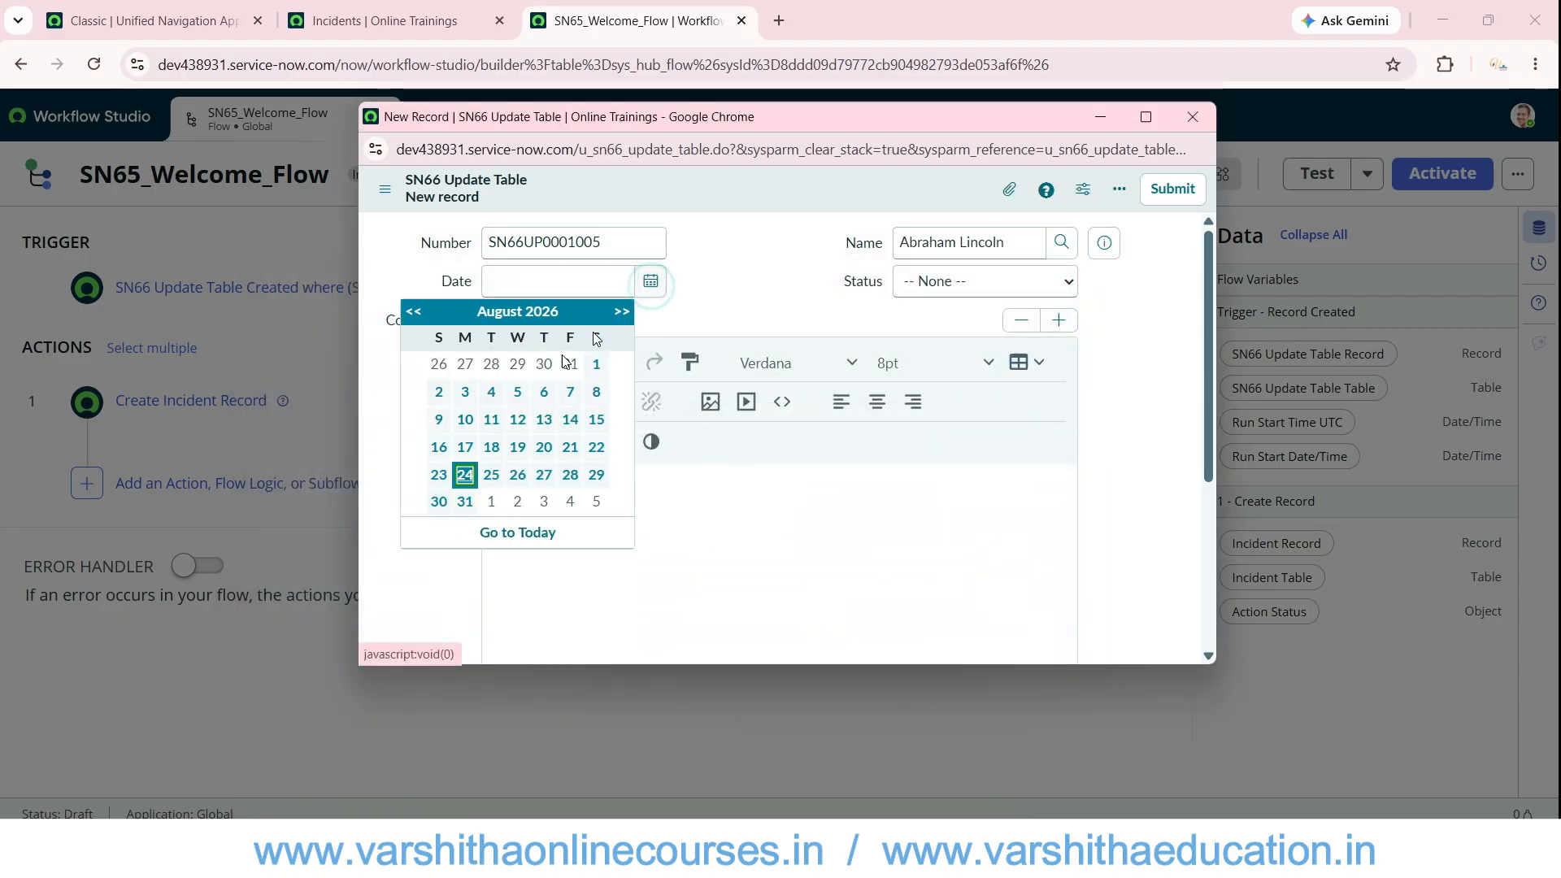
pyautogui.click(489, 414)
pyautogui.click(909, 283)
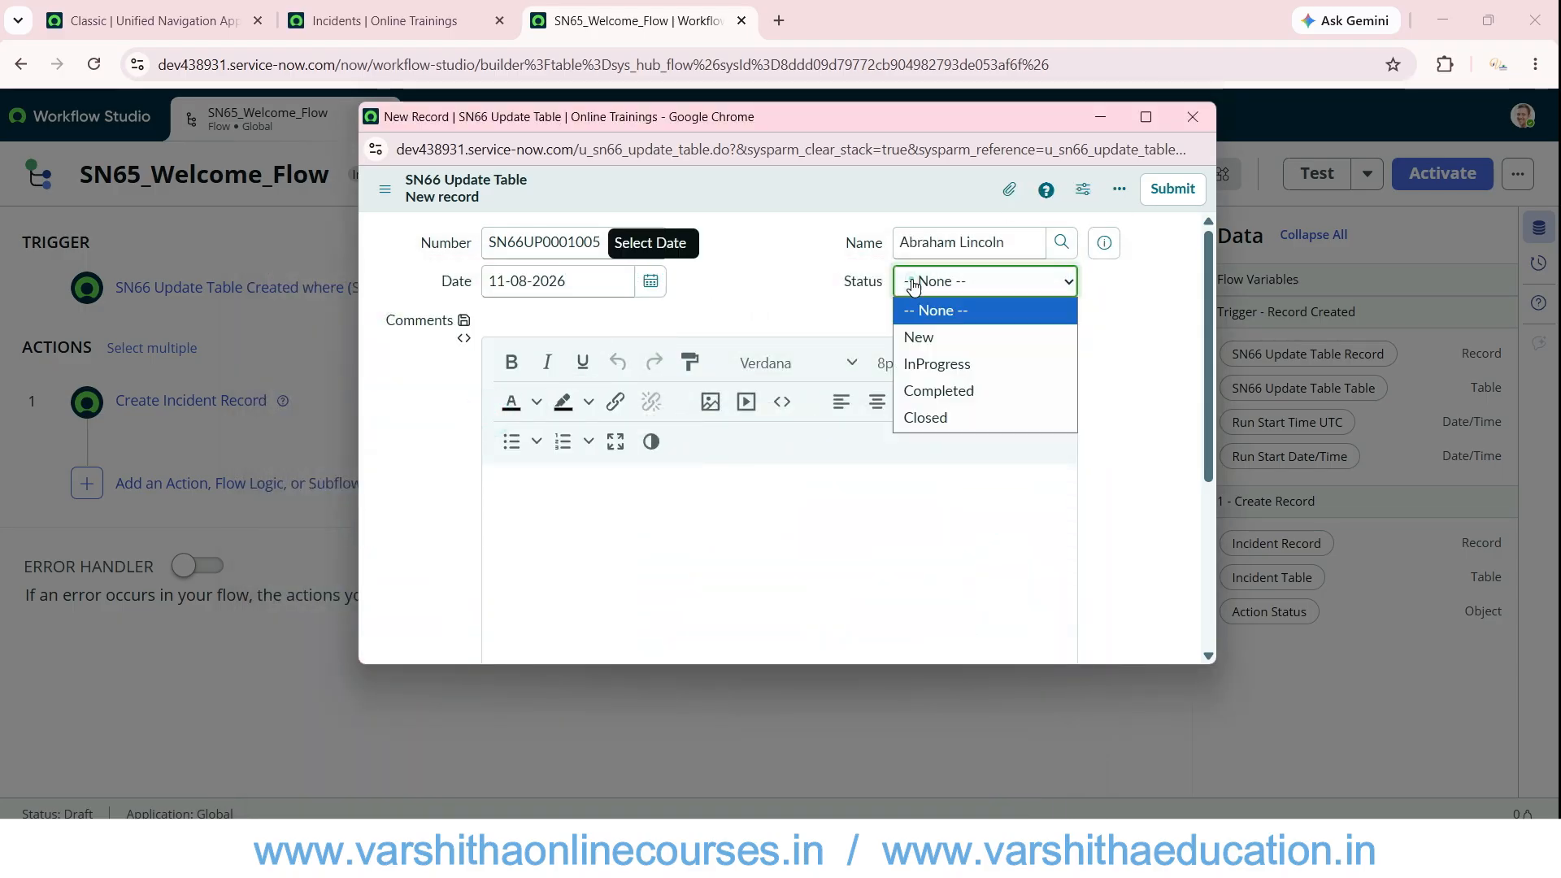
pyautogui.click(934, 368)
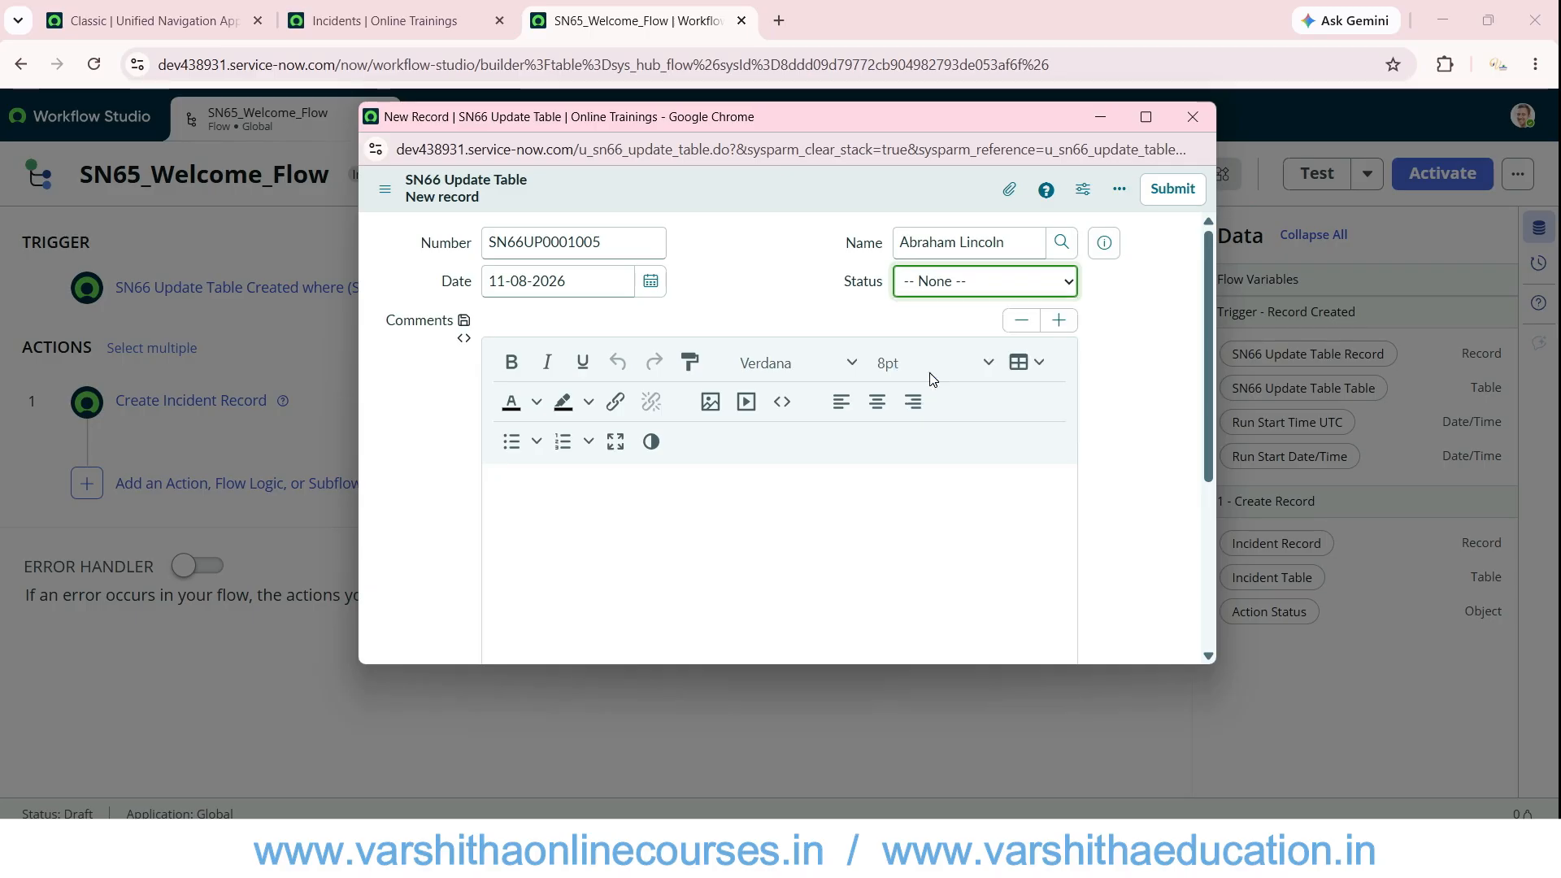
# - Enter "testing record creation." in the Comments and submit the new record
pyautogui.click(582, 553)
pyautogui.write('testi')
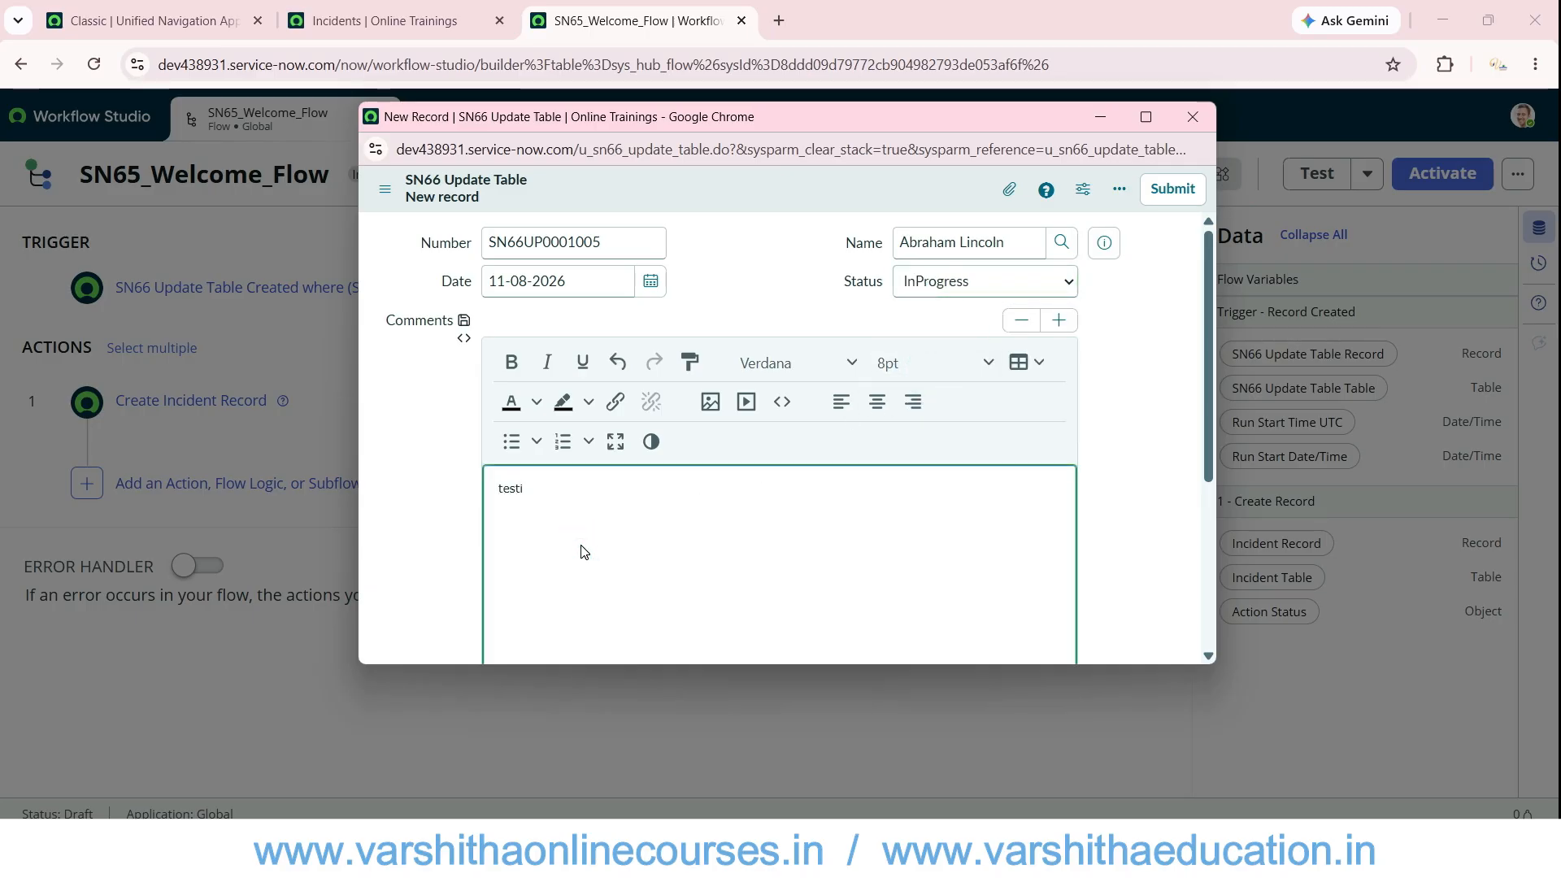
pyautogui.write('ng record creation.')
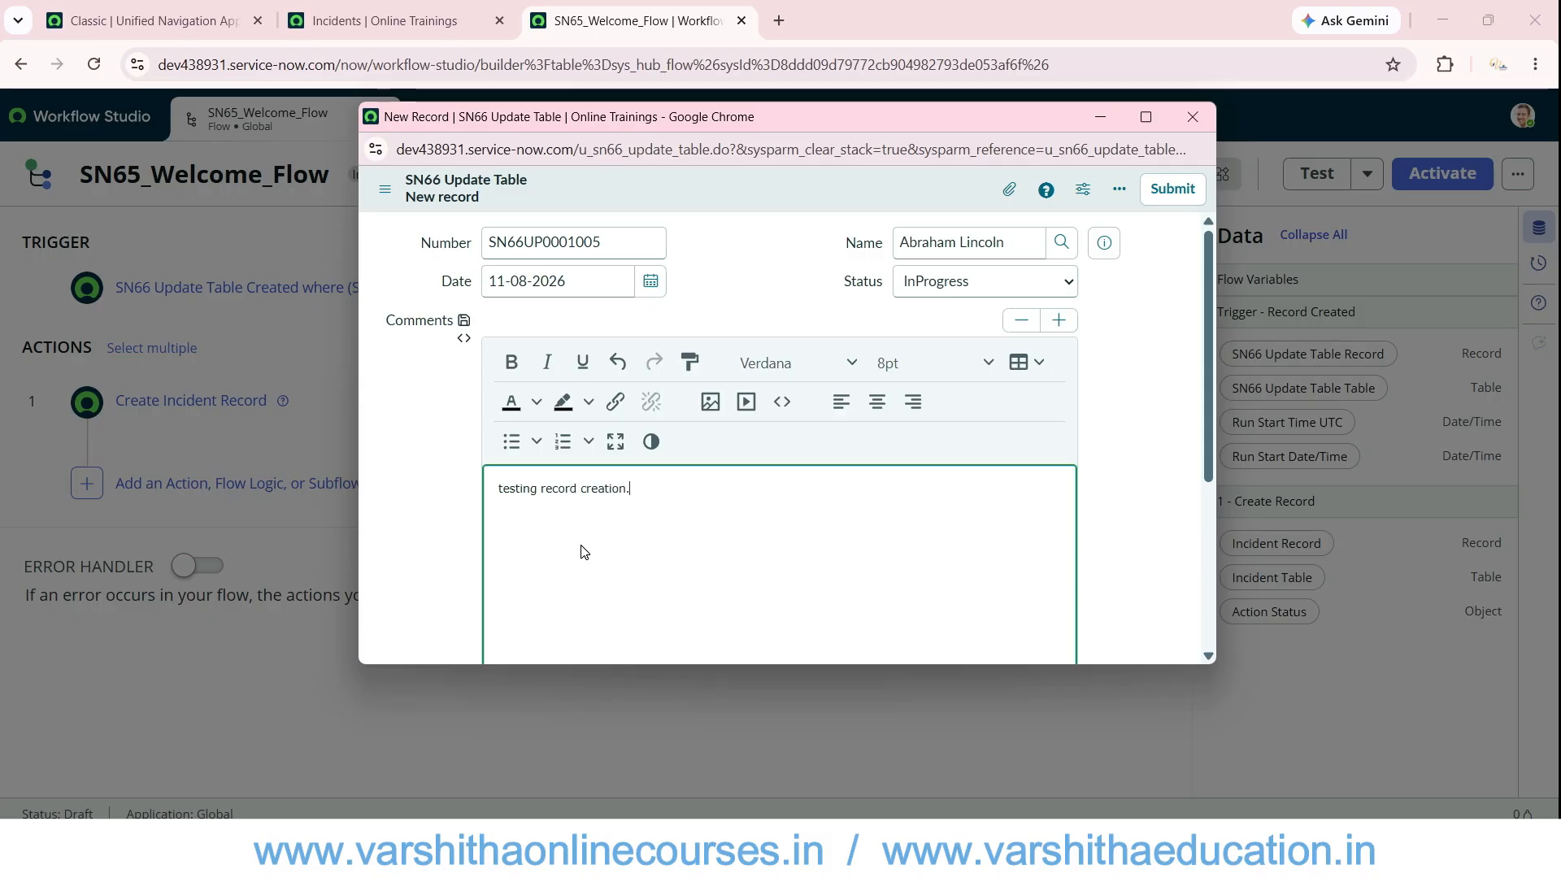
pyautogui.click(1172, 189)
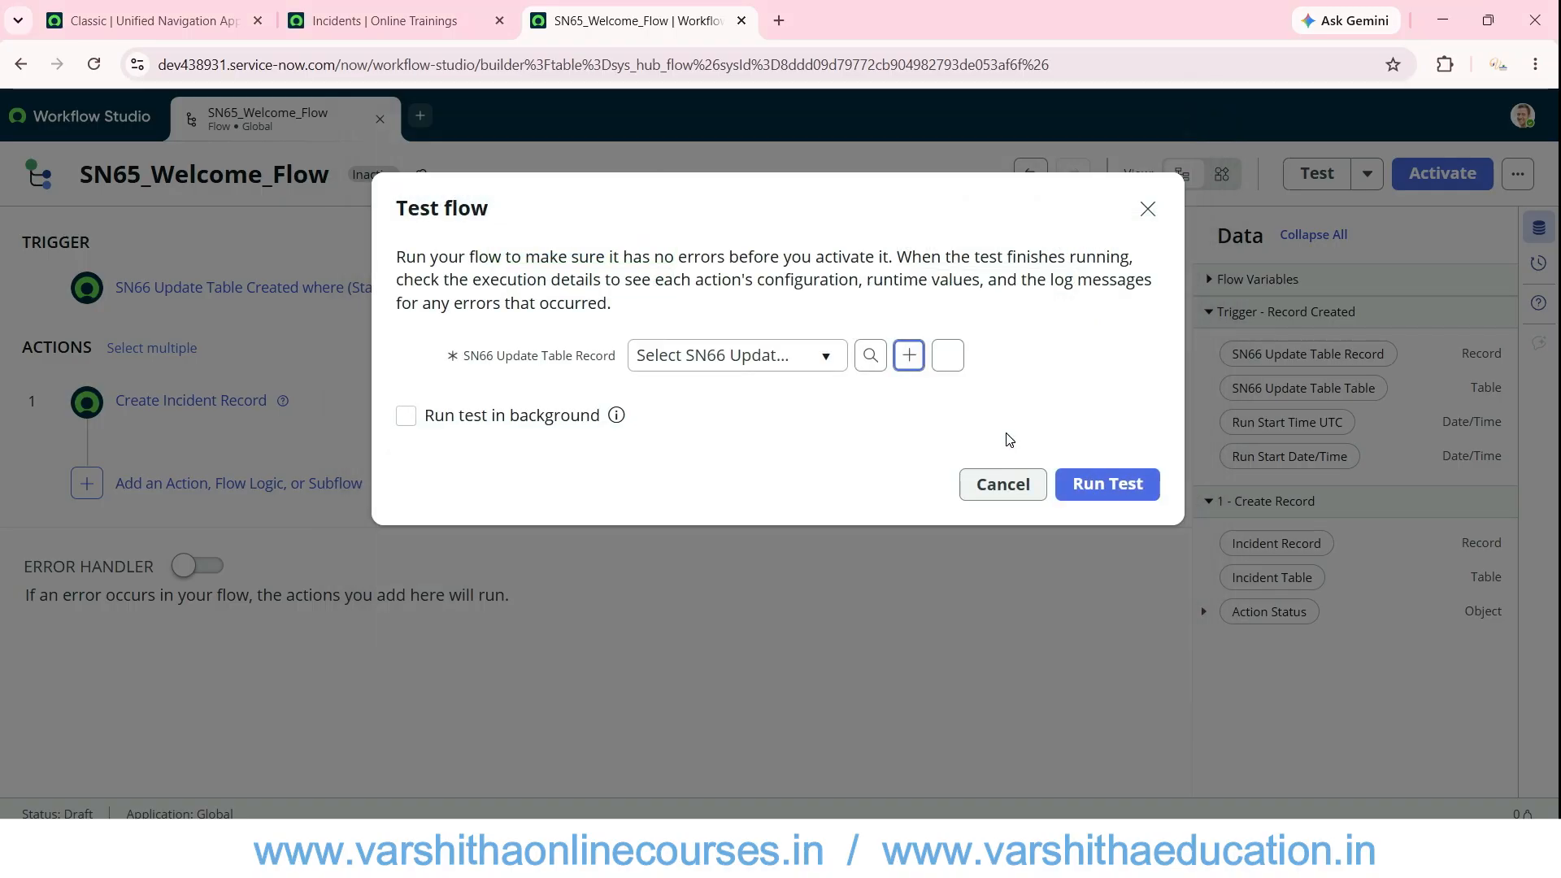
# - Run the flow test with the newly submitted SN66 Update Table record and close the test dialog
pyautogui.click(1107, 488)
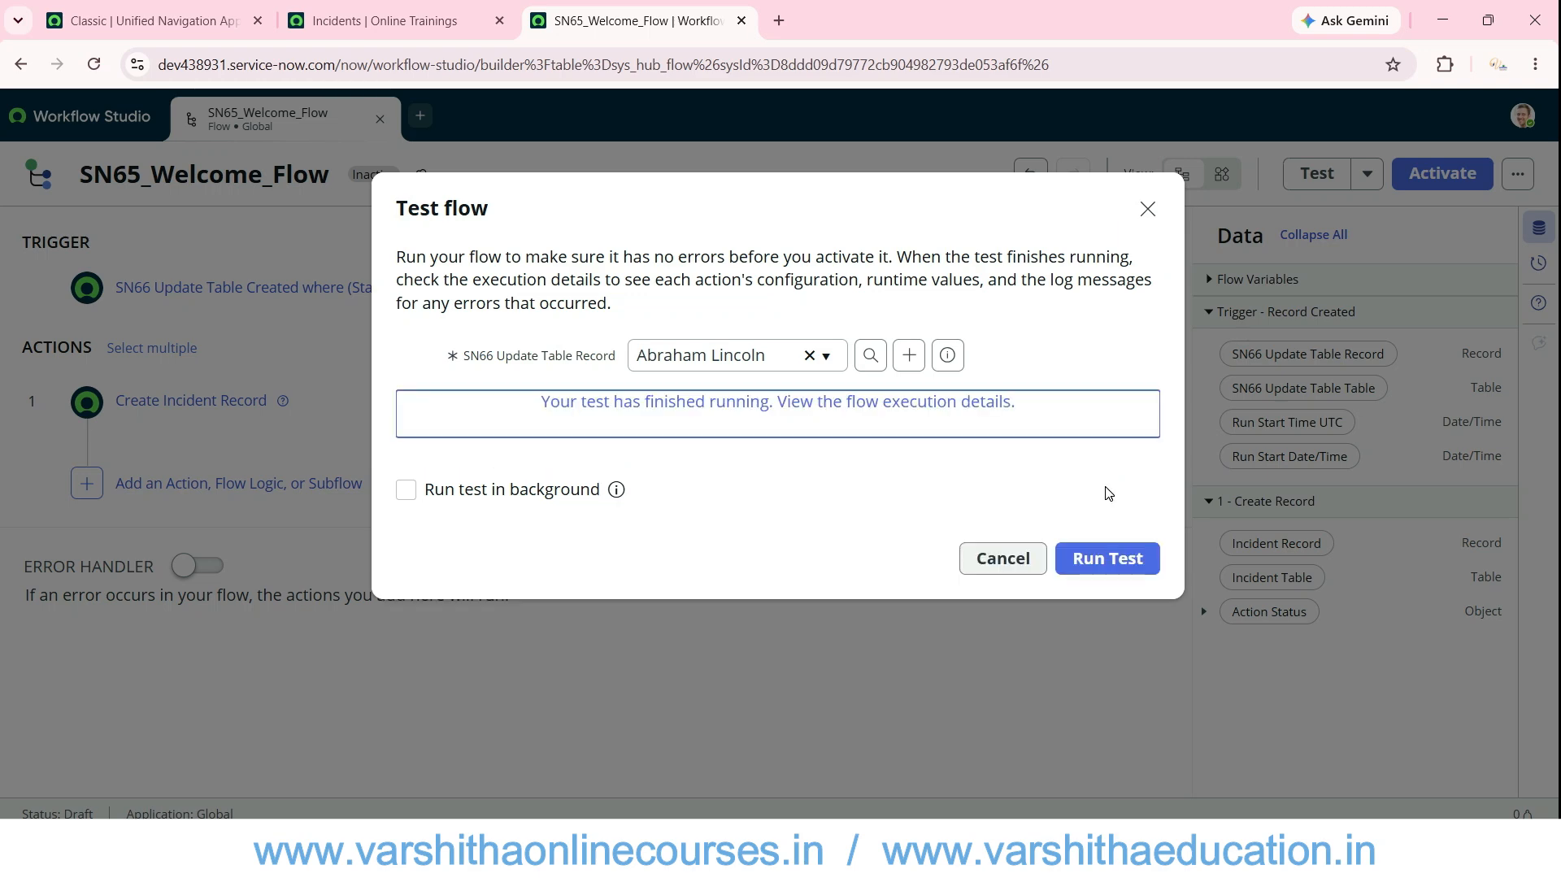
pyautogui.click(1002, 559)
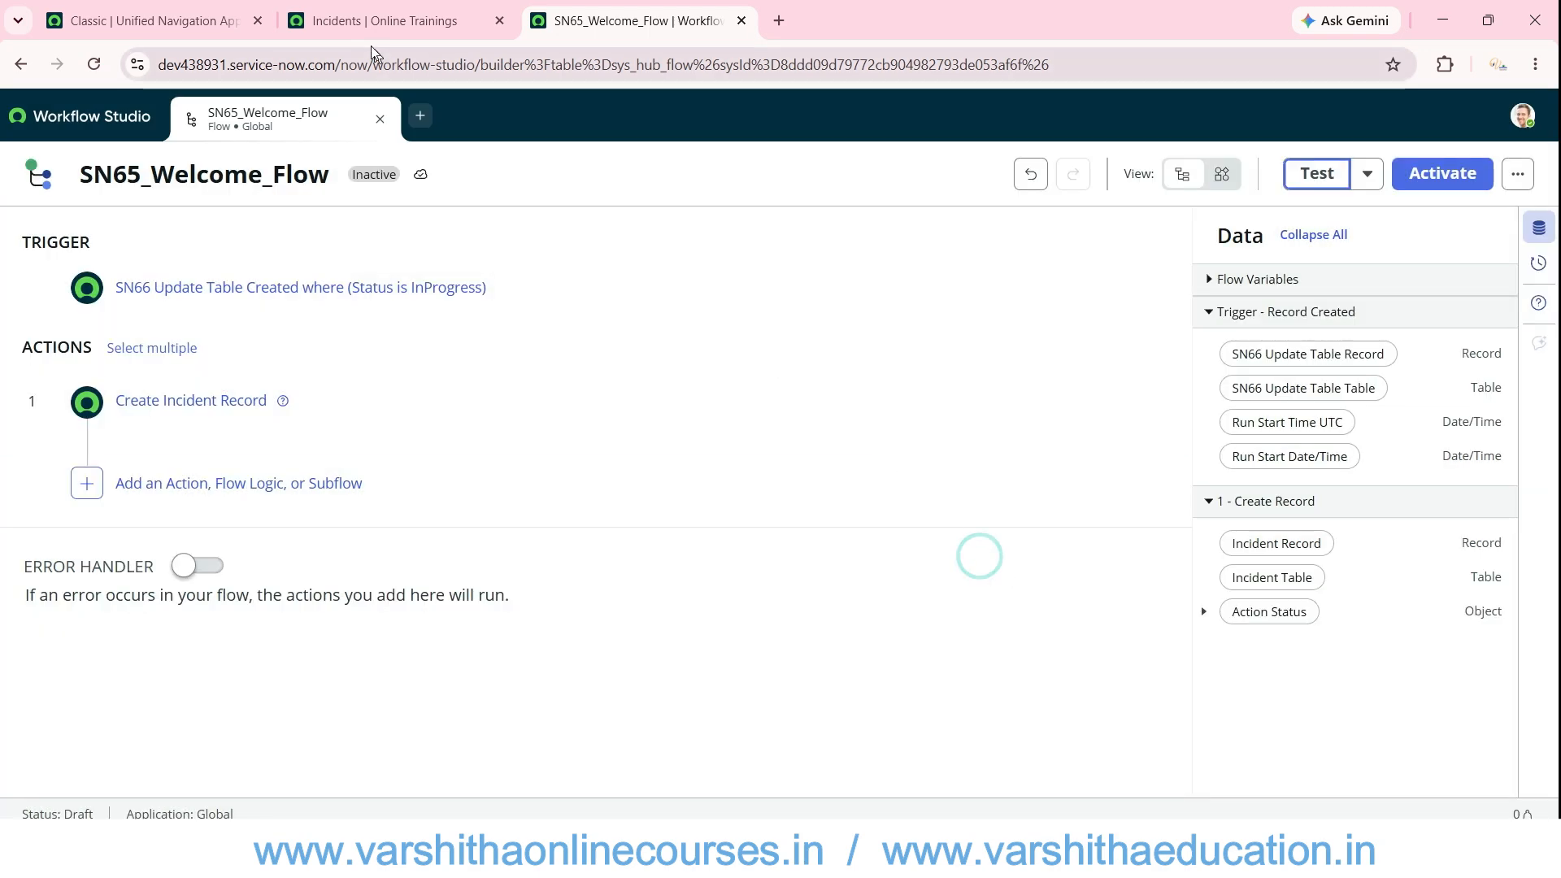
# - Reload the Incidents list, examine the newest incident's caller and short description, and return to the list
pyautogui.click(366, 24)
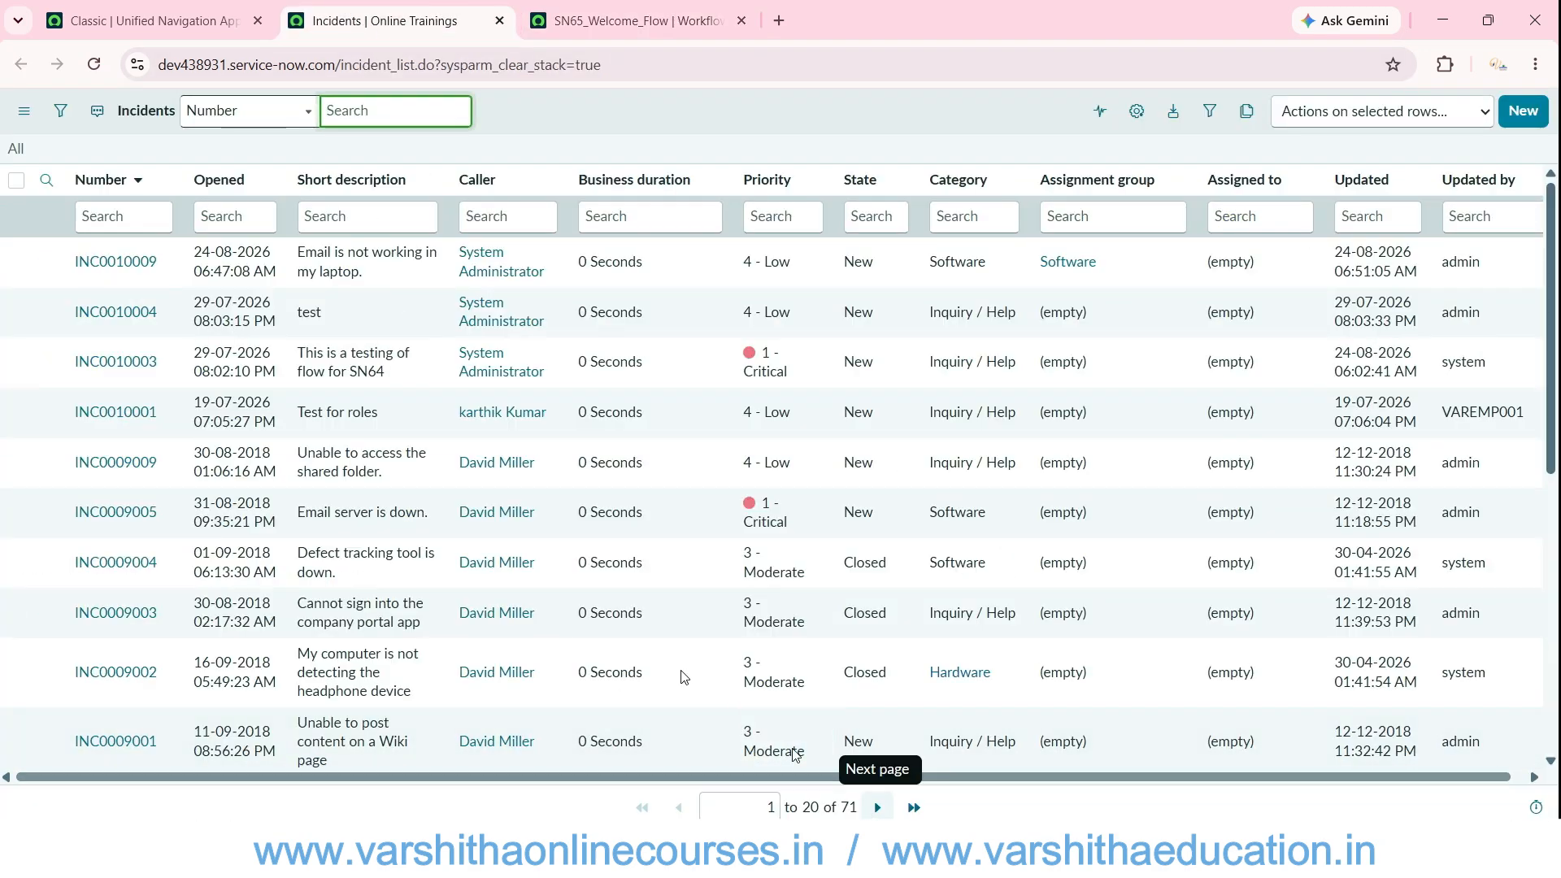
pyautogui.click(93, 64)
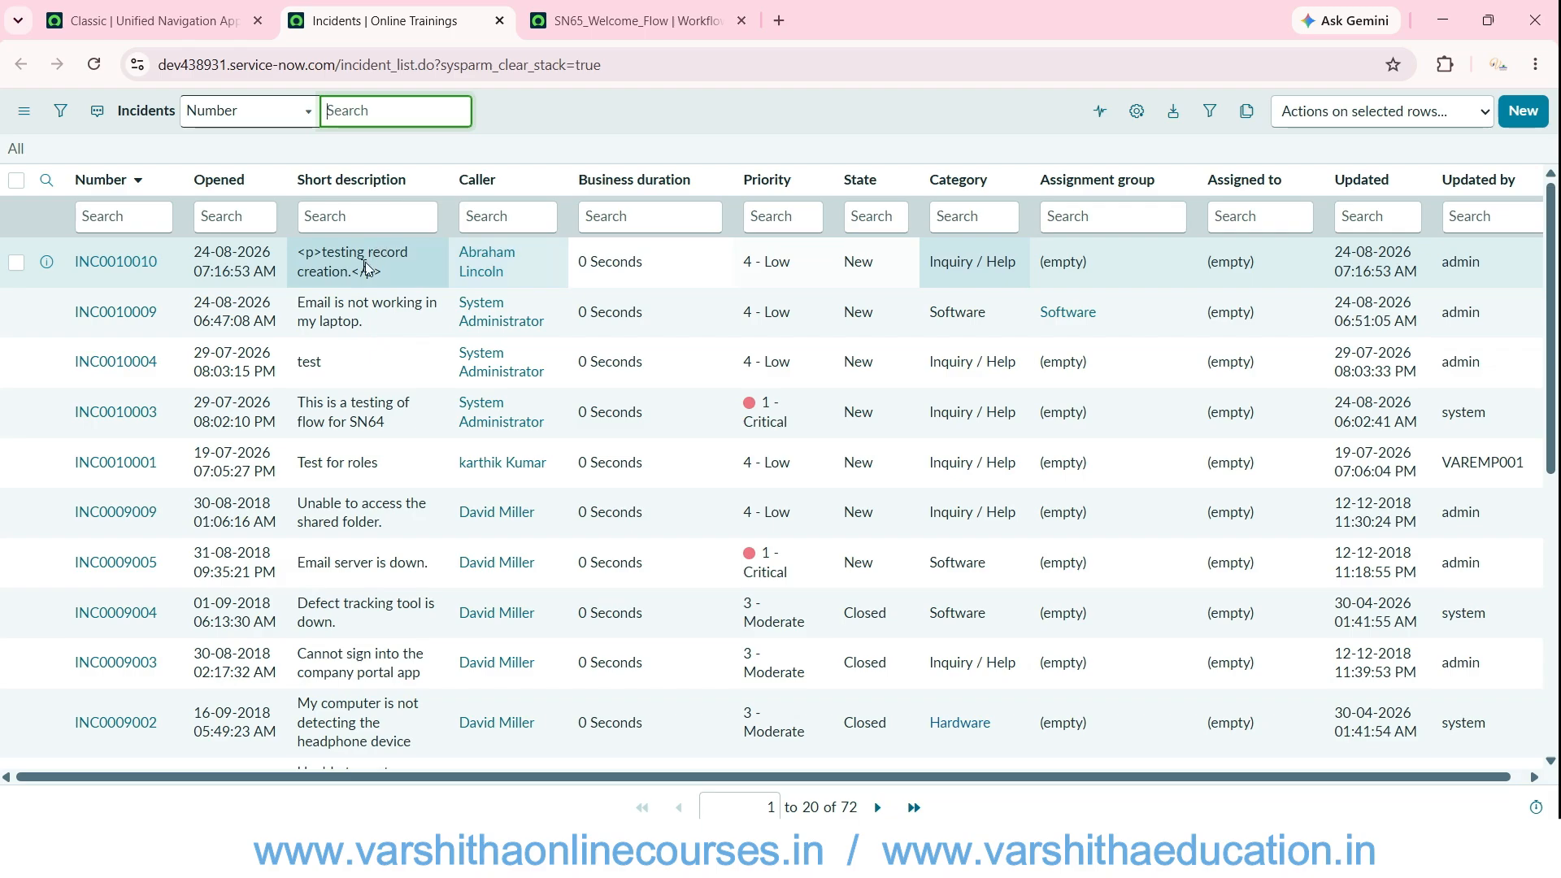
pyautogui.click(145, 261)
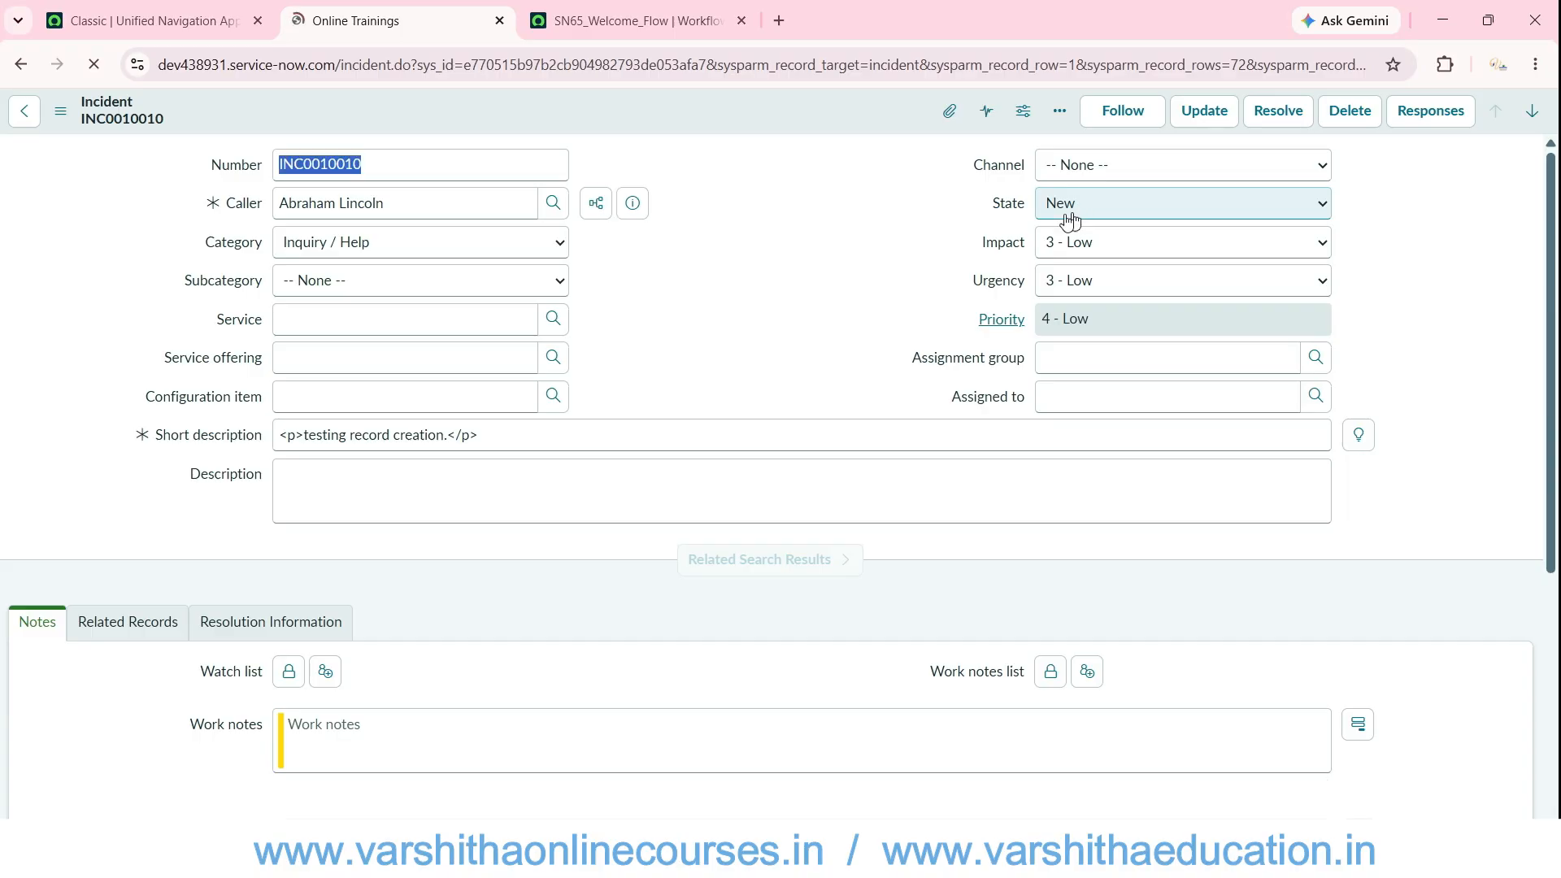
pyautogui.click(20, 65)
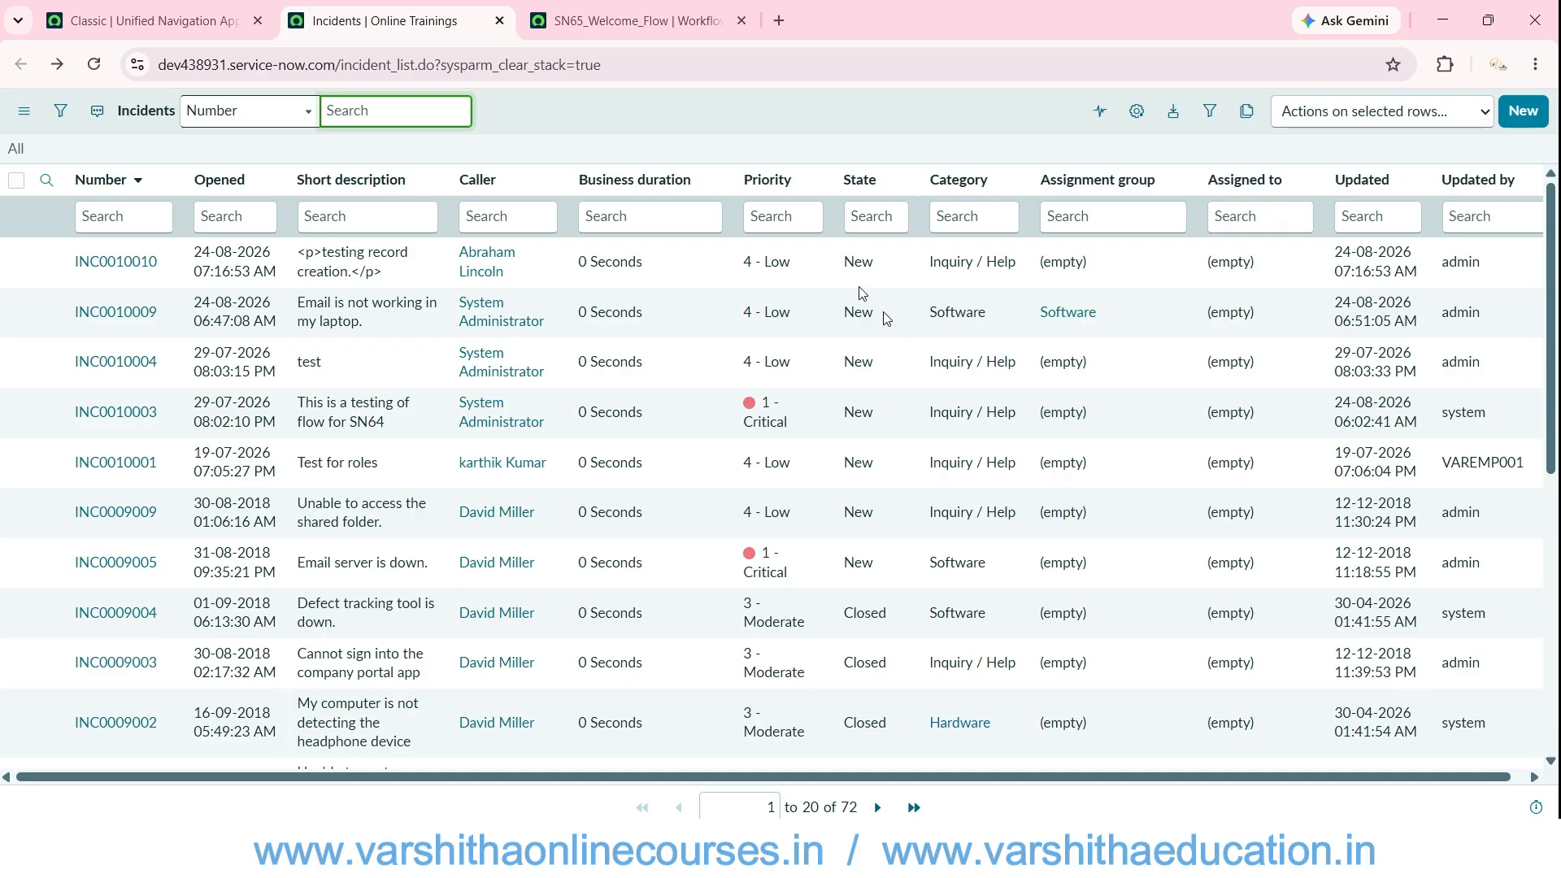
# - Return to SN65_Welcome_Flow and debug it with the existing SN66 Update Table record, running it through to the end
pyautogui.click(665, 22)
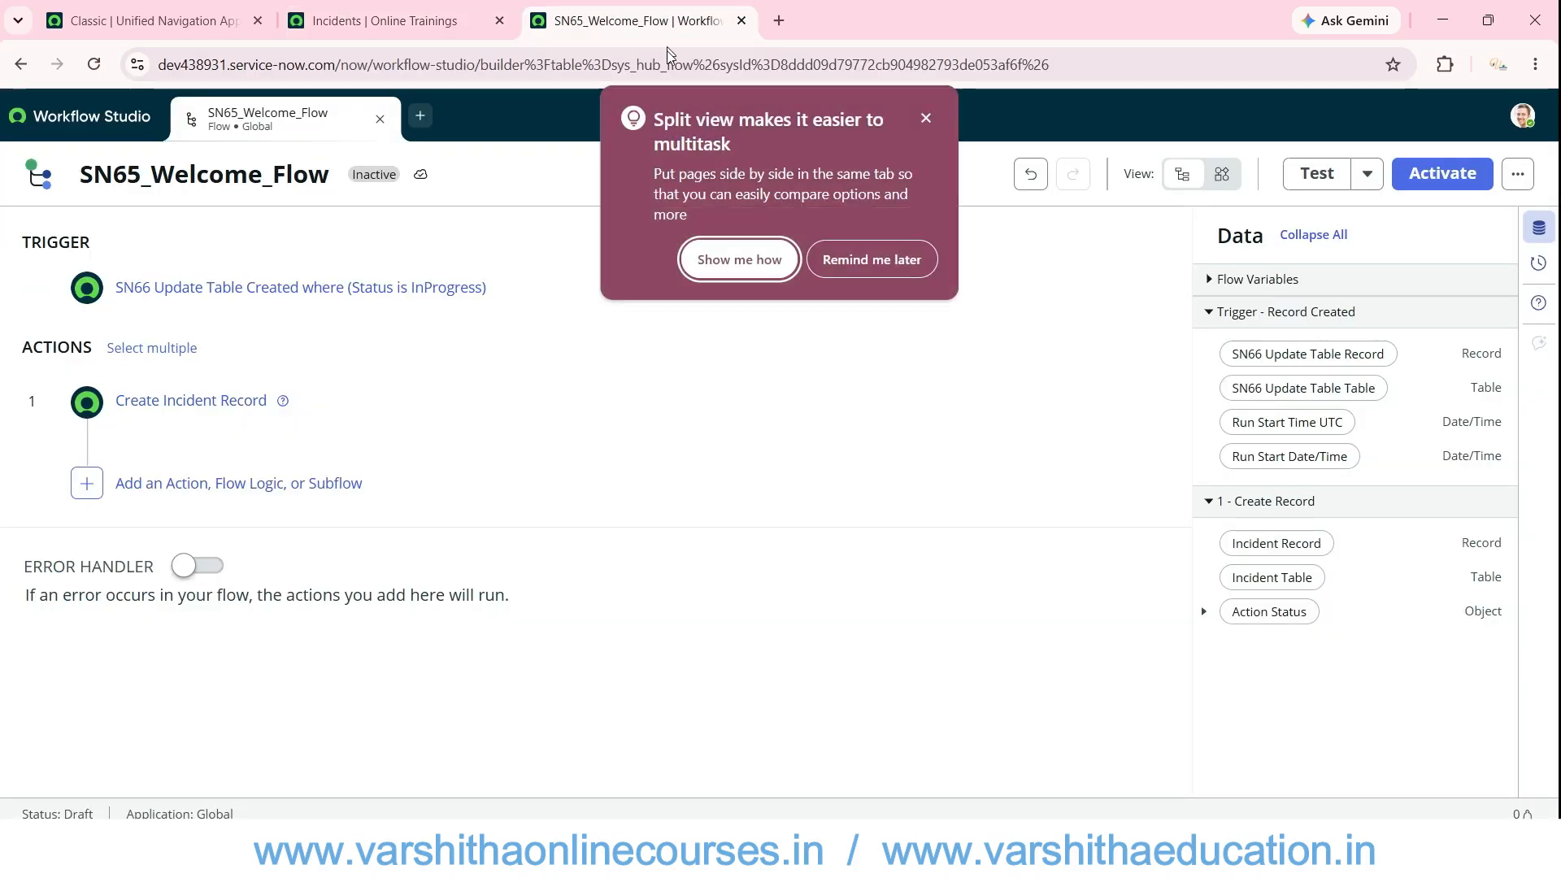
pyautogui.click(847, 265)
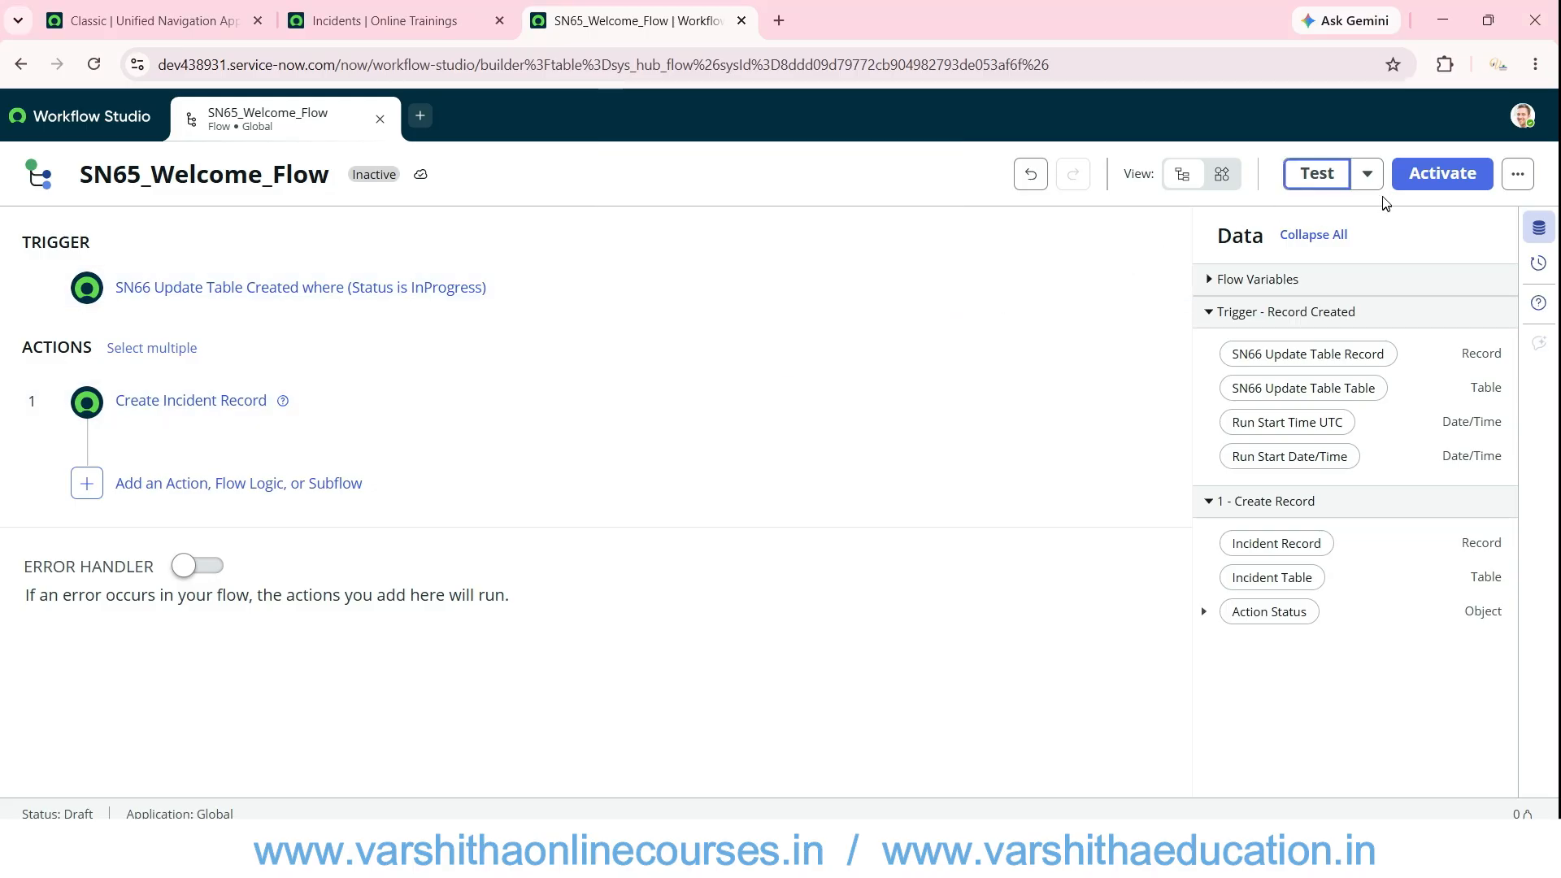
pyautogui.click(1368, 174)
pyautogui.click(1313, 213)
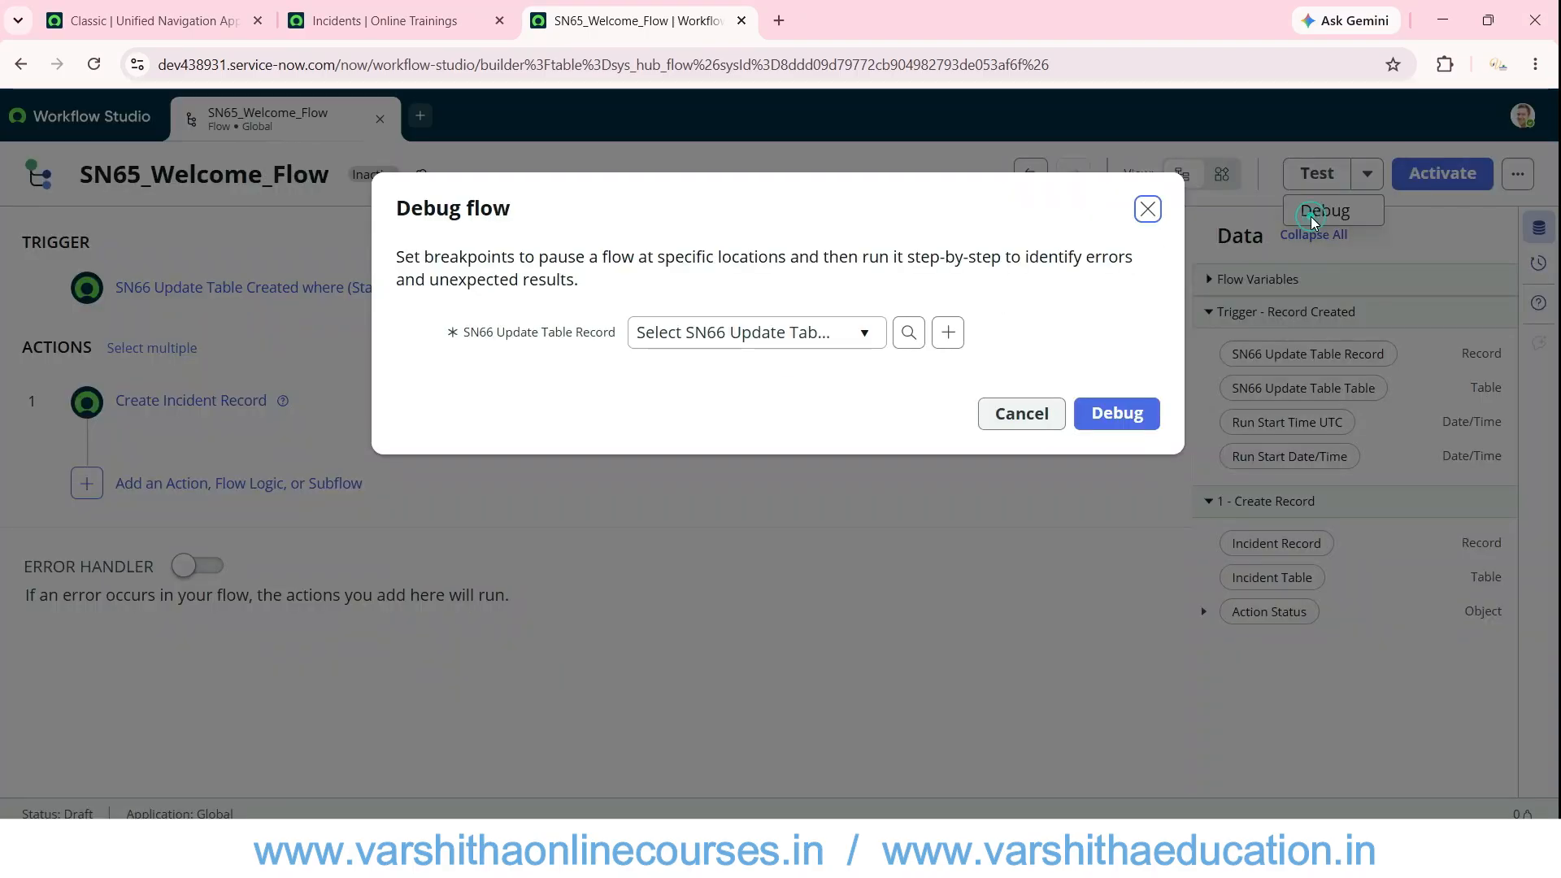
pyautogui.click(838, 330)
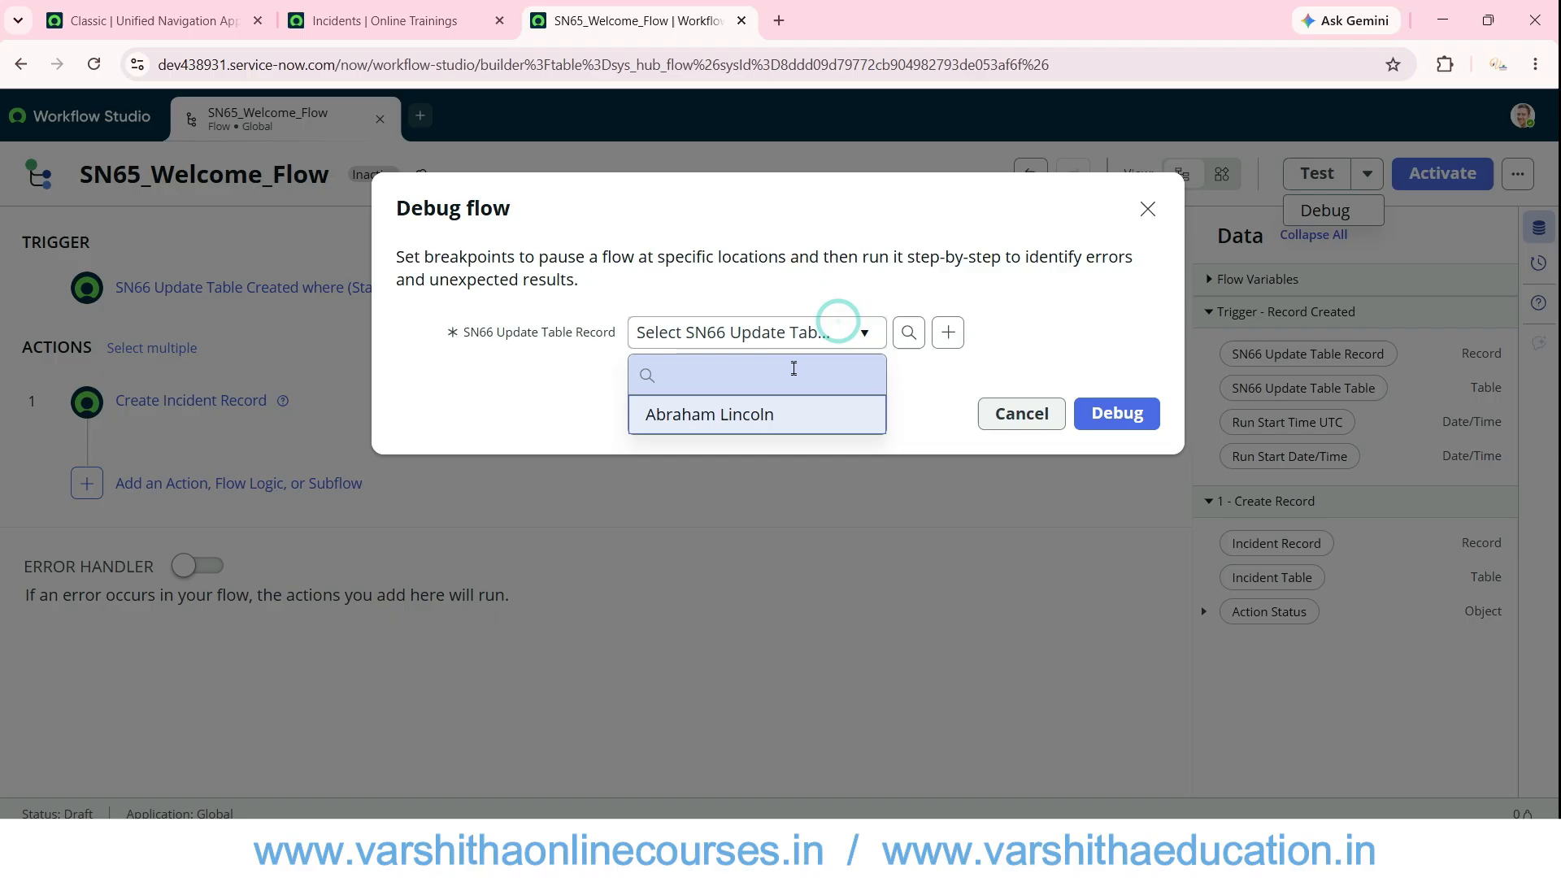
pyautogui.click(735, 417)
pyautogui.click(1094, 429)
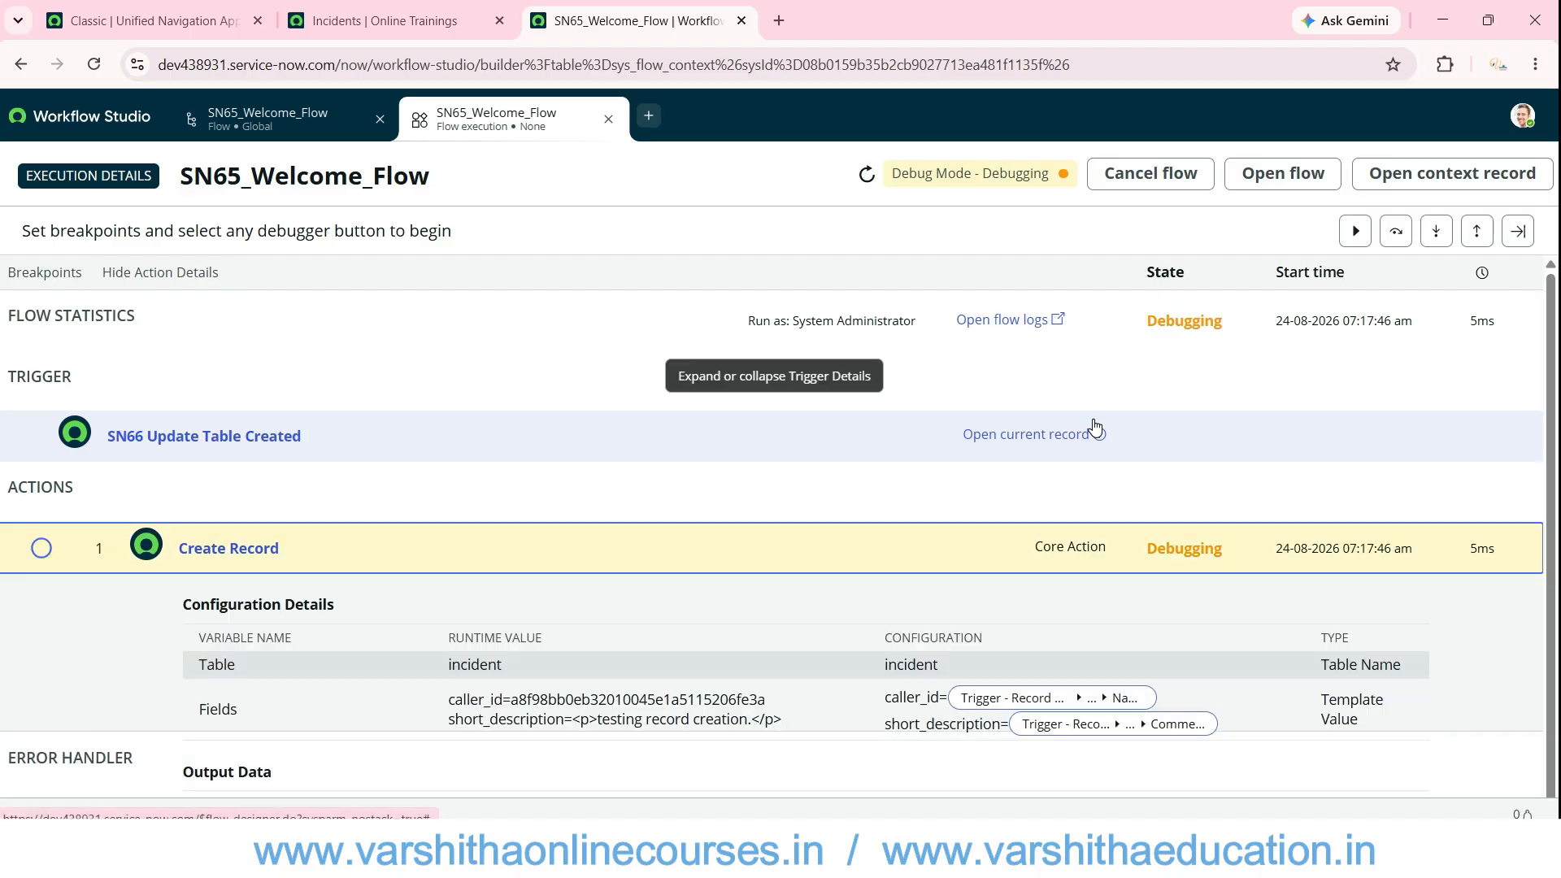
pyautogui.click(1355, 231)
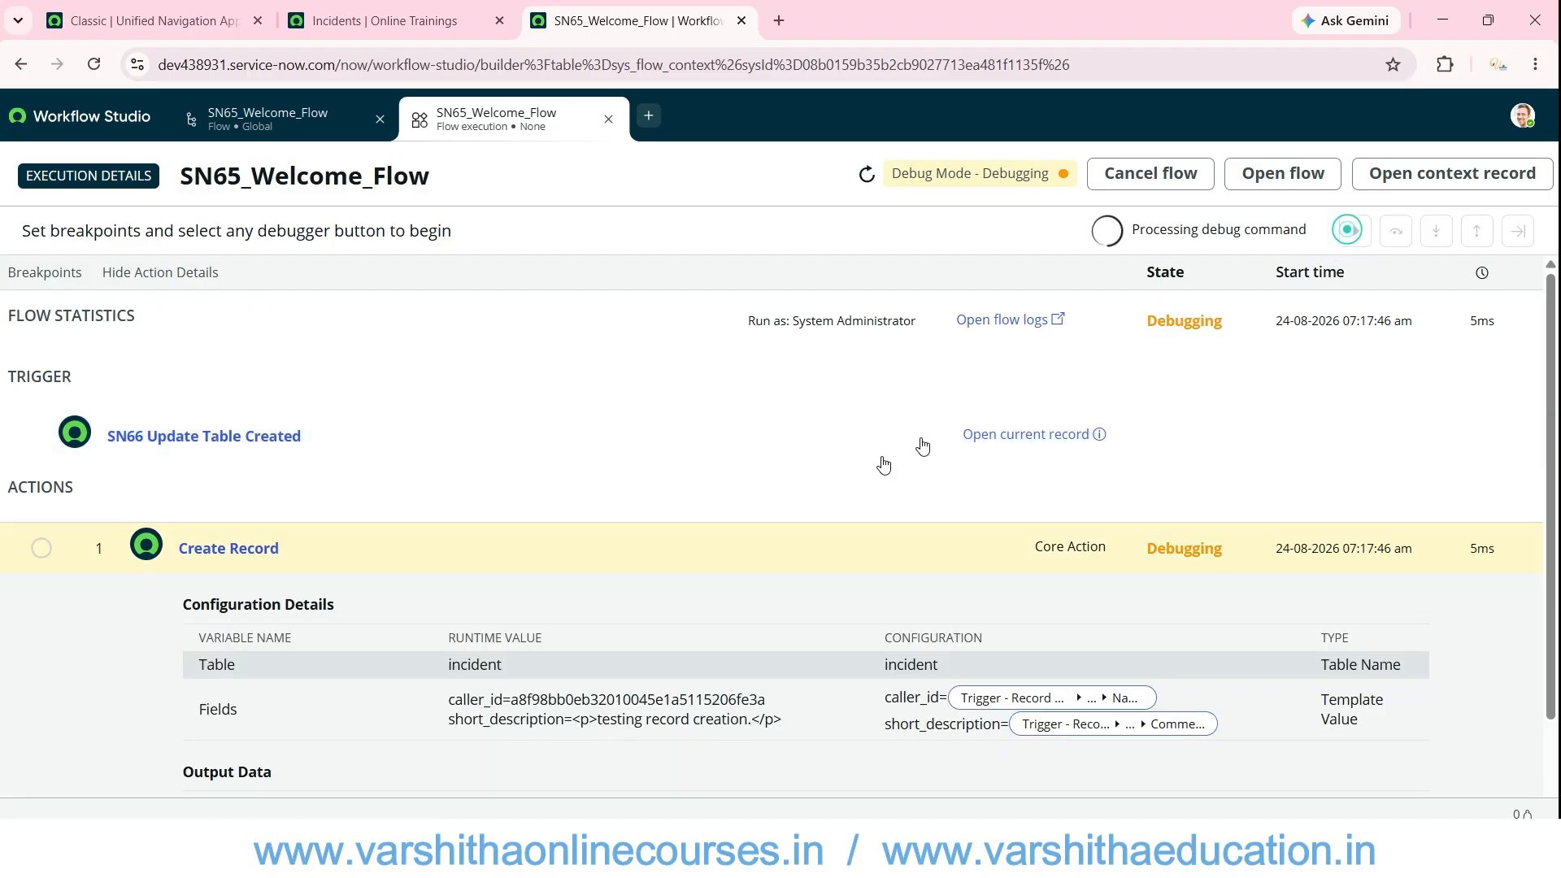
# - Examine the Create Record action's output data and check the reloaded Incidents list for the incident it produced
pyautogui.scroll(-3, 630, 553)
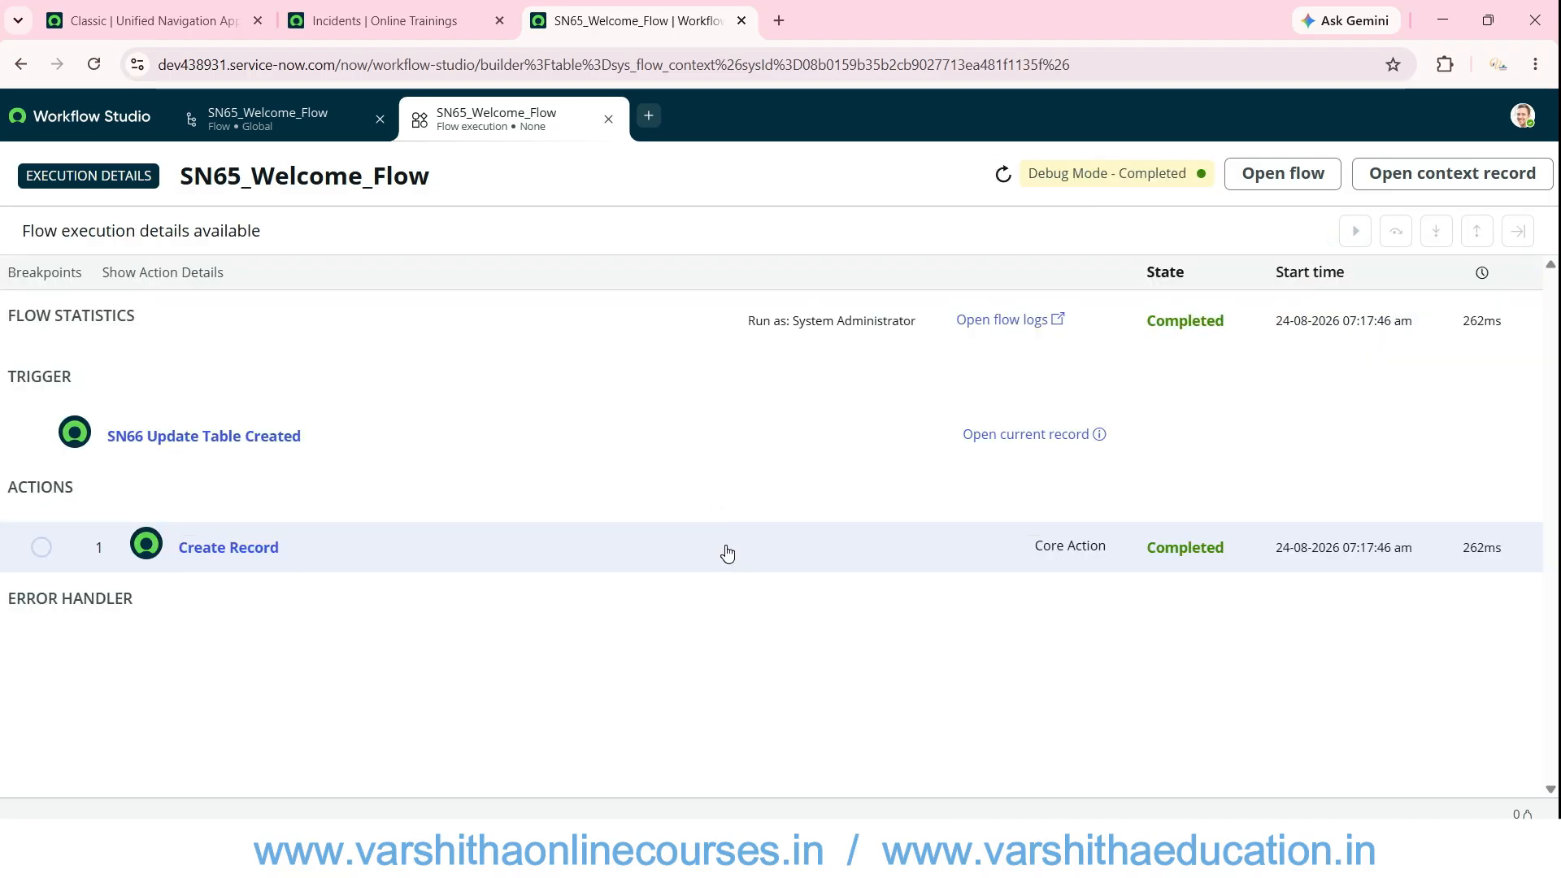
pyautogui.click(254, 549)
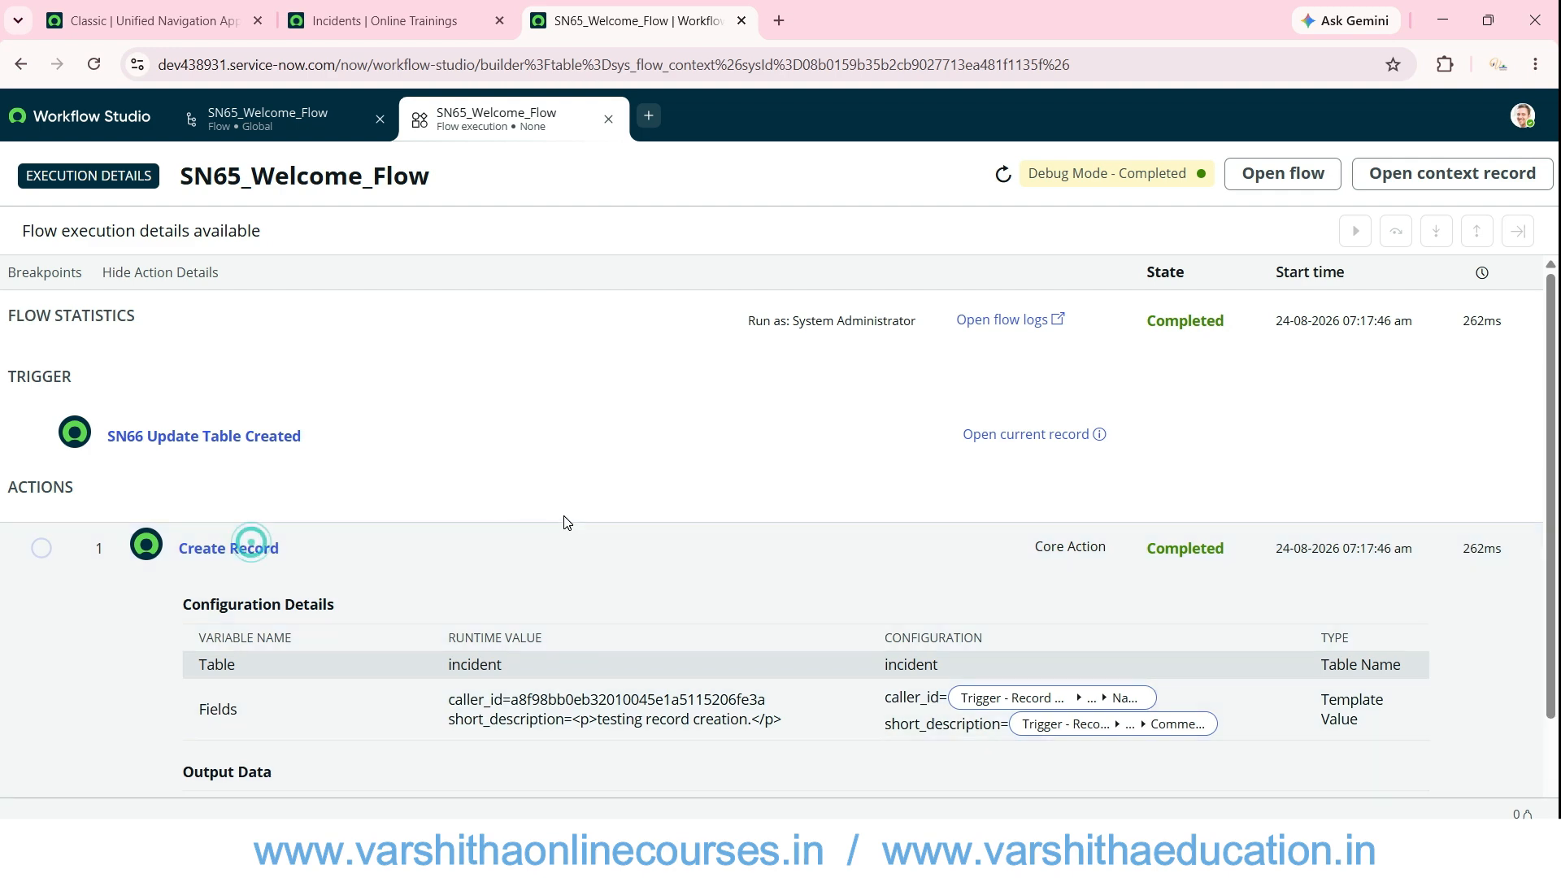
pyautogui.scroll(-3, 564, 537)
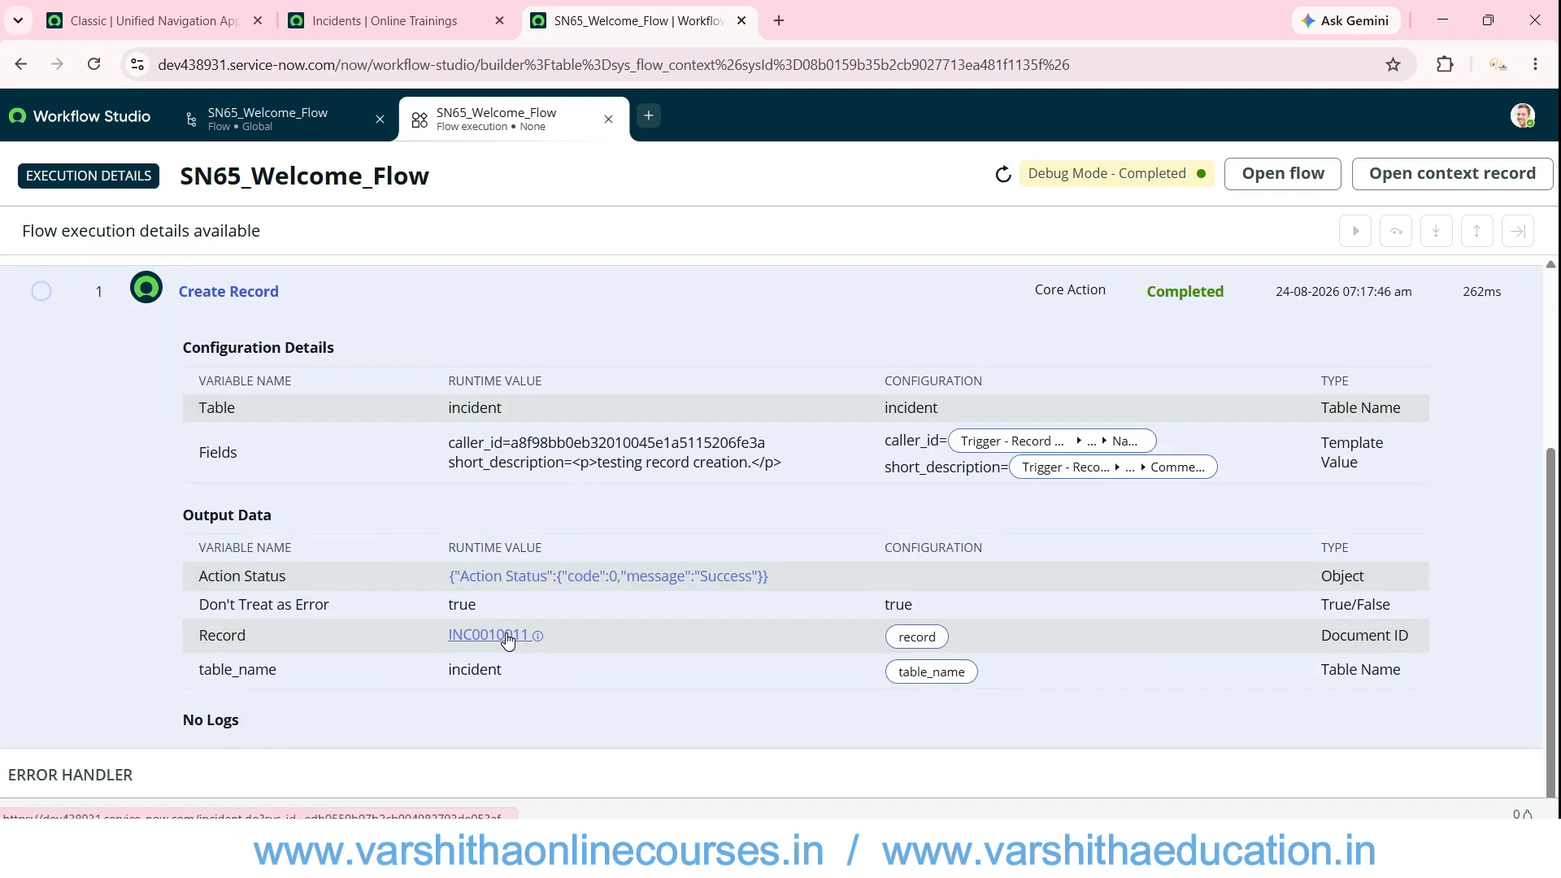
pyautogui.click(426, 19)
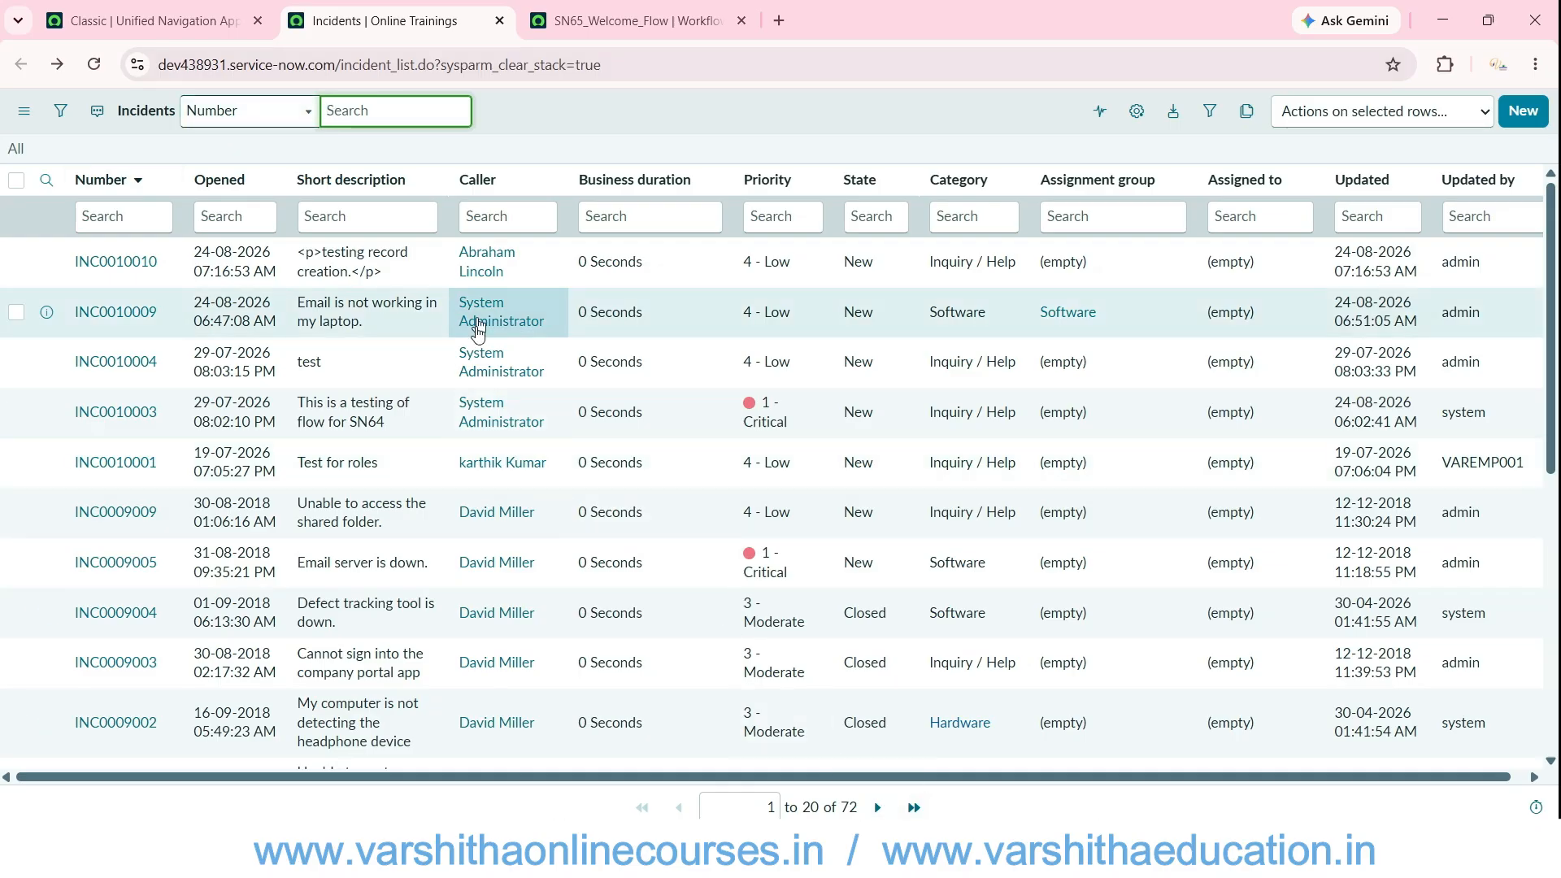
pyautogui.click(88, 67)
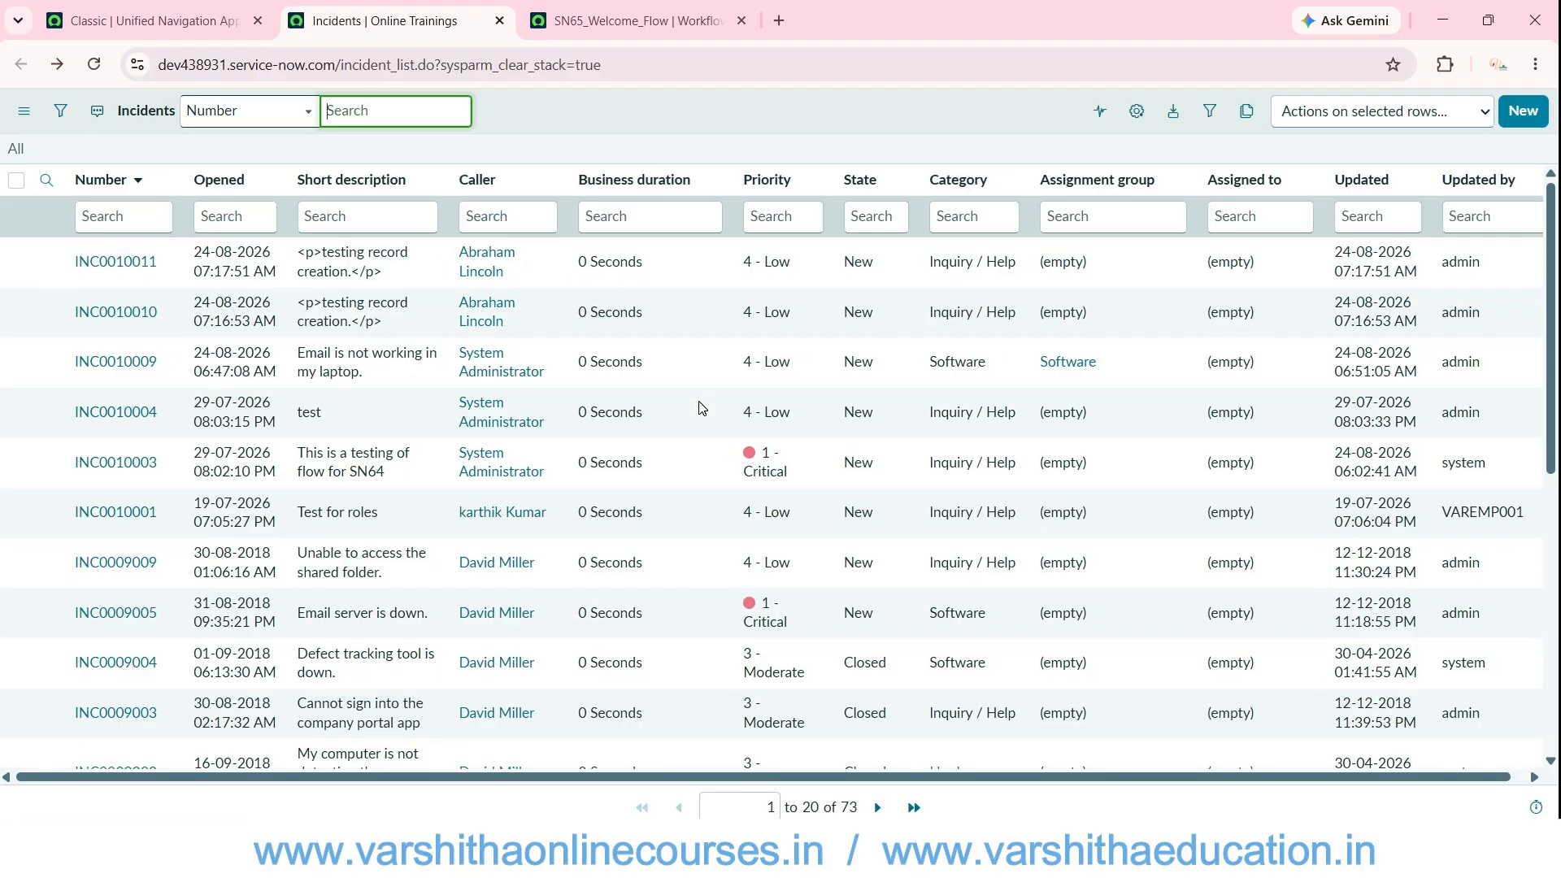
# - Close the execution details of SN65_Welcome_Flow and activate the flow
pyautogui.click(597, 16)
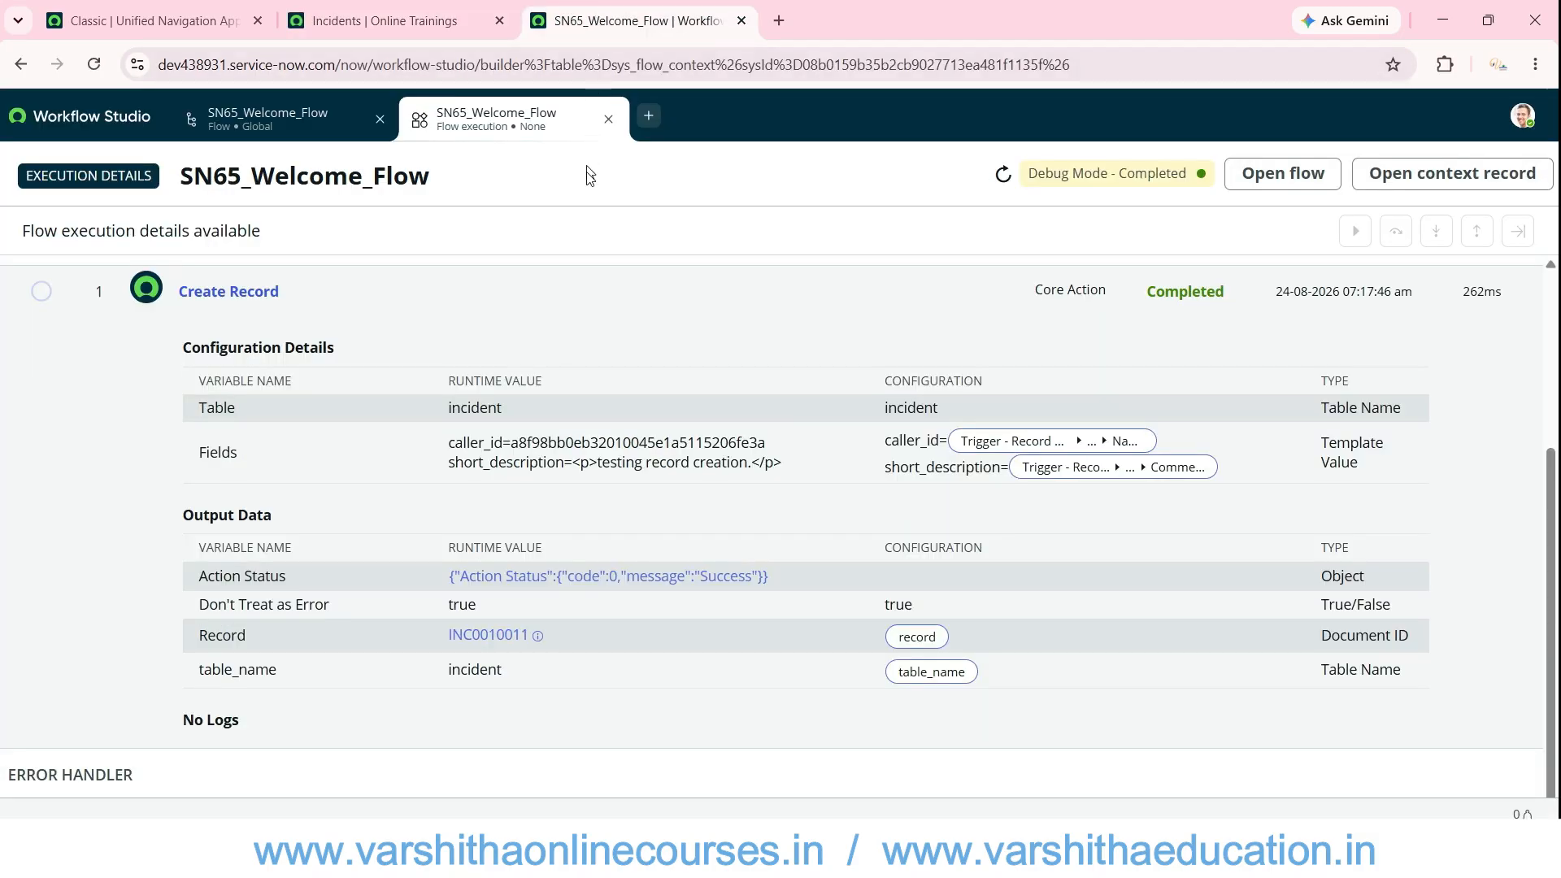
pyautogui.click(608, 118)
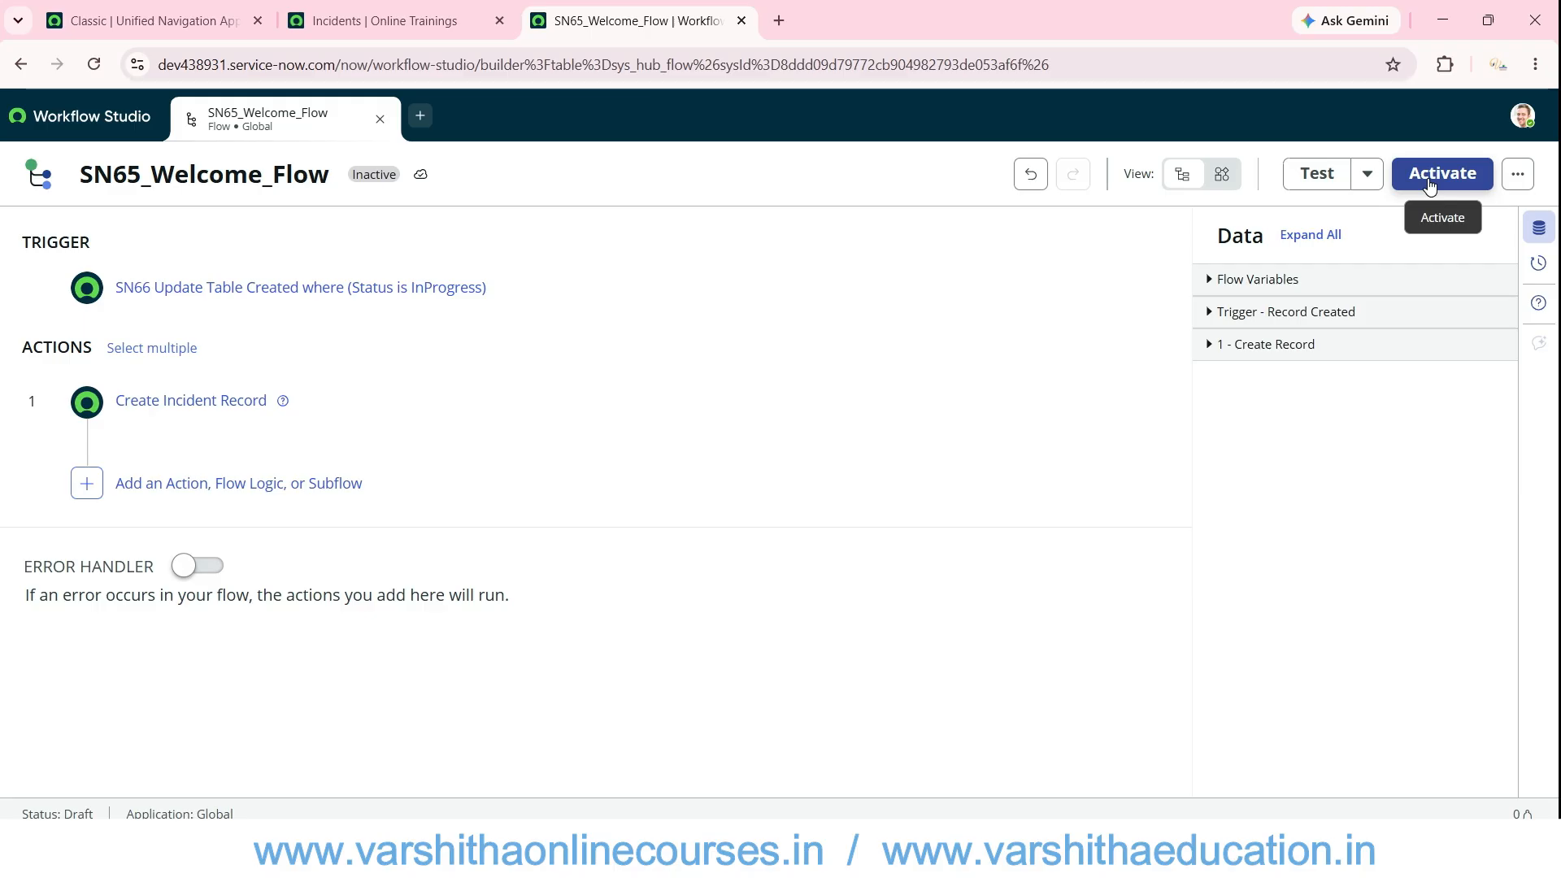
pyautogui.click(1431, 184)
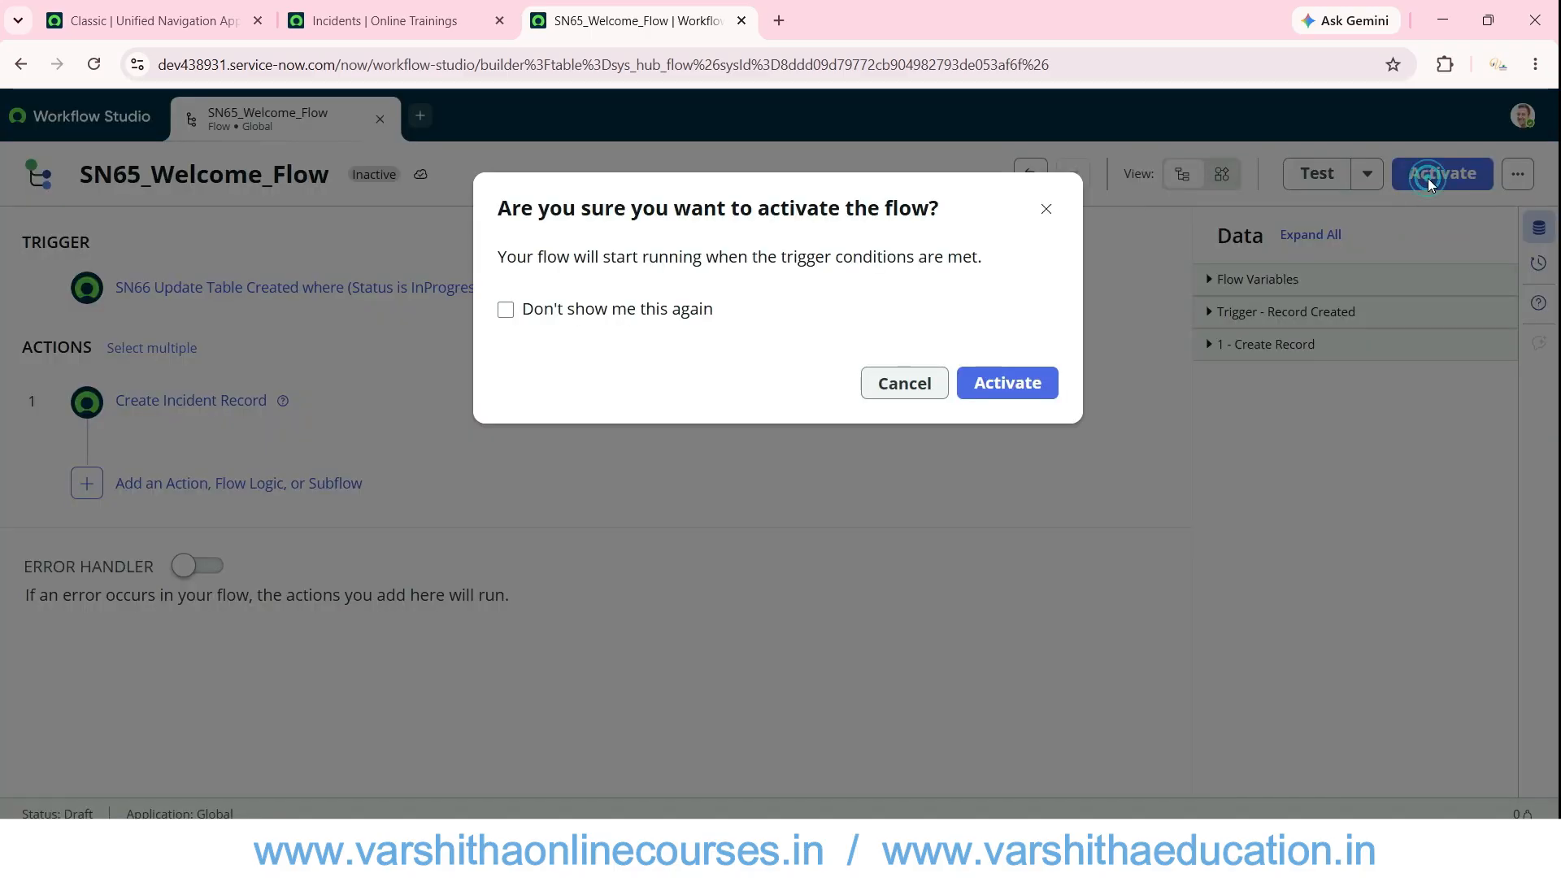
pyautogui.click(1022, 374)
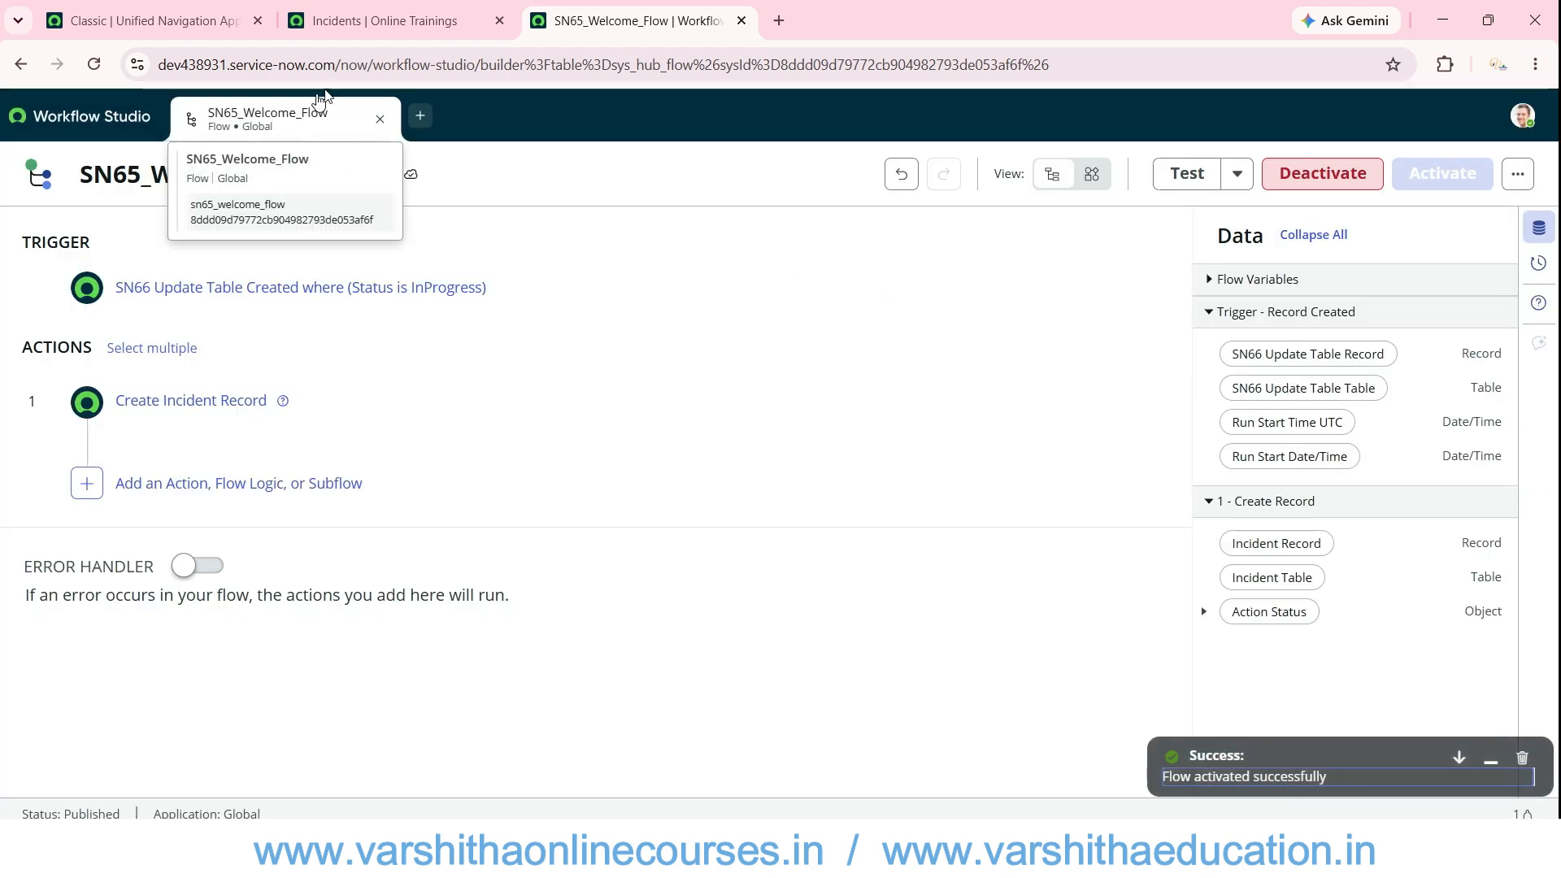
# - From the classic ServiceNow page, find SN66 Update Tables with "sn66", open its list separately and start a new record
pyautogui.click(380, 22)
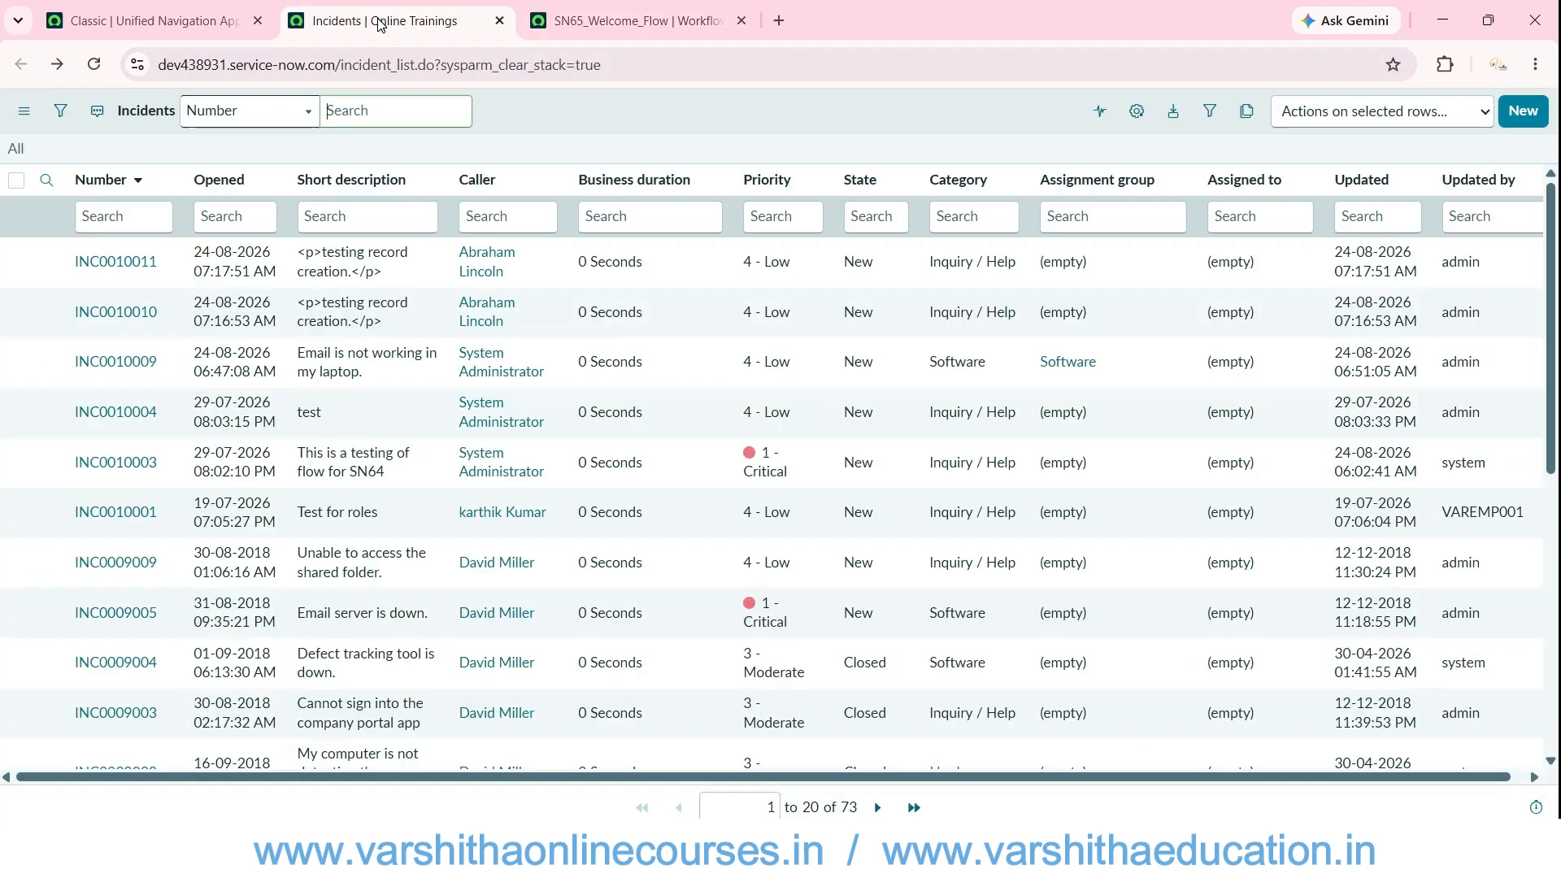
pyautogui.click(202, 21)
pyautogui.click(94, 65)
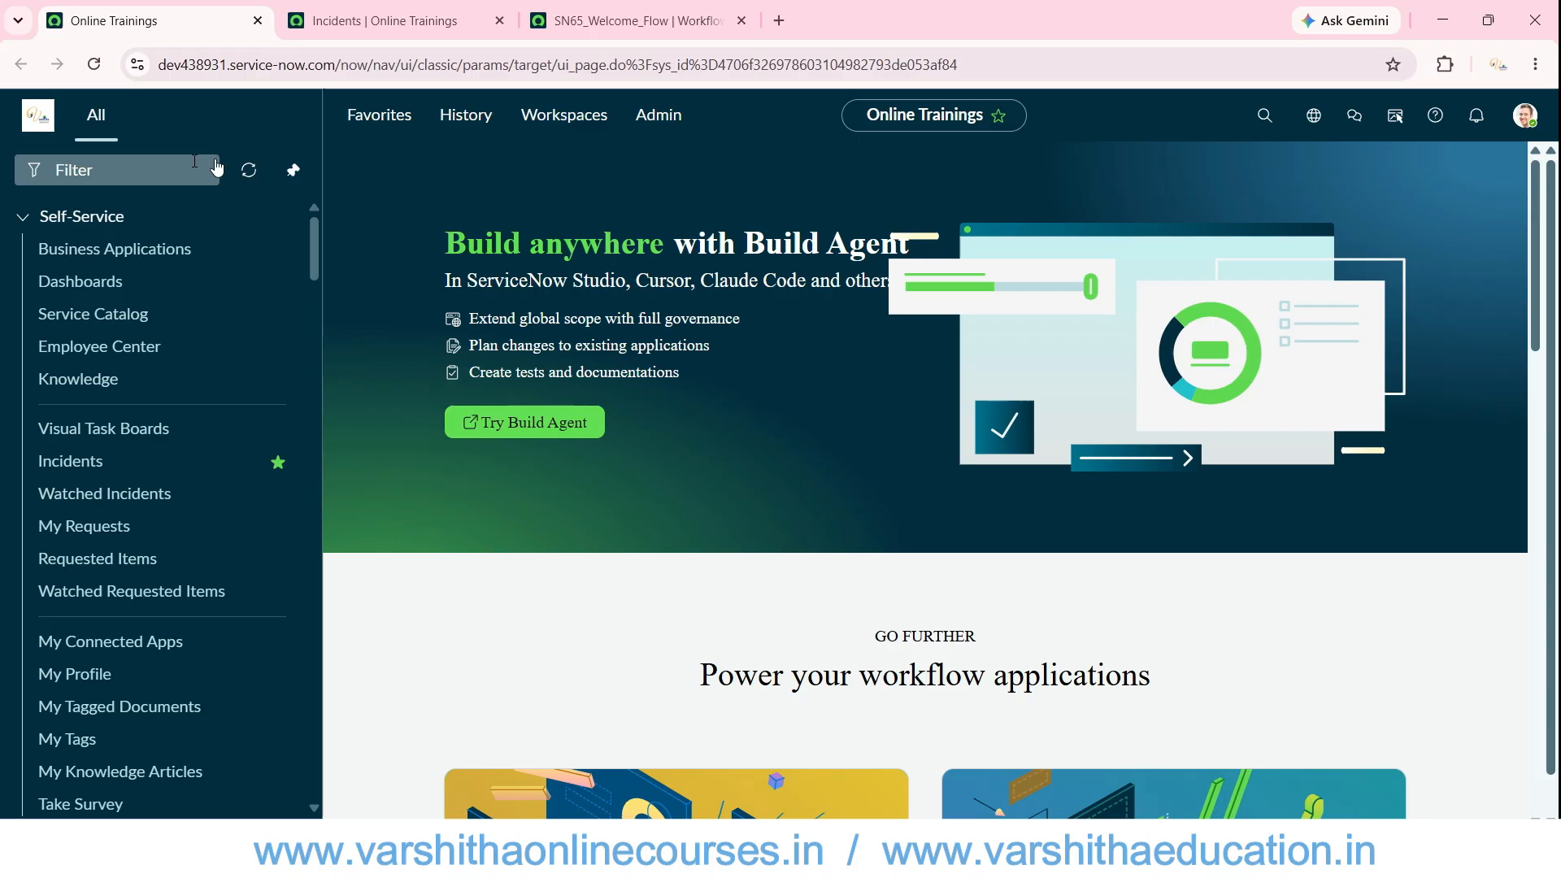
pyautogui.click(180, 164)
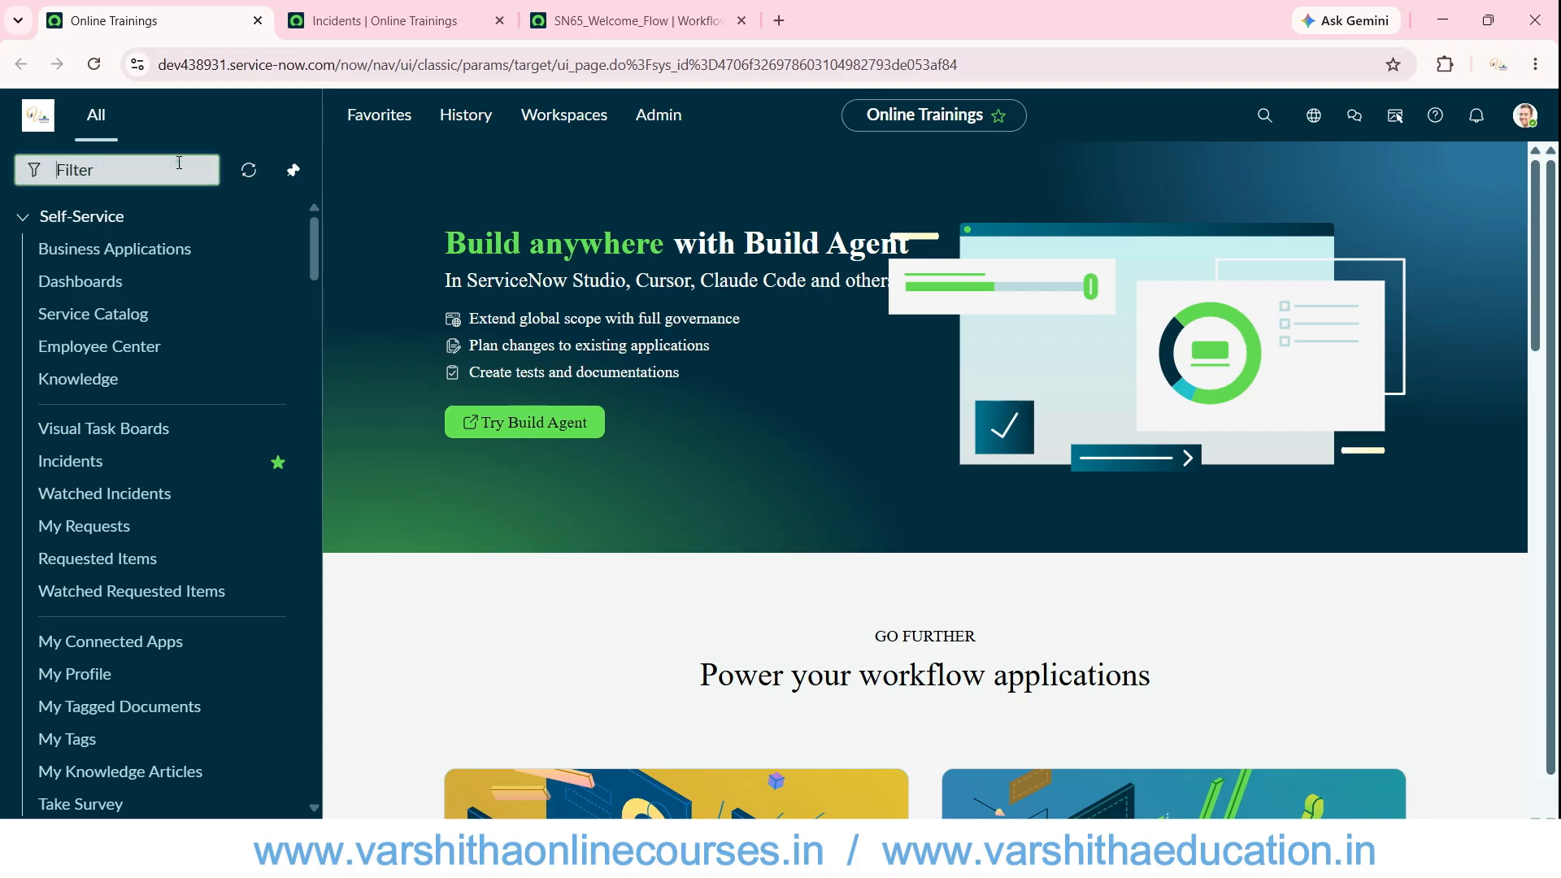
pyautogui.write('sn66')
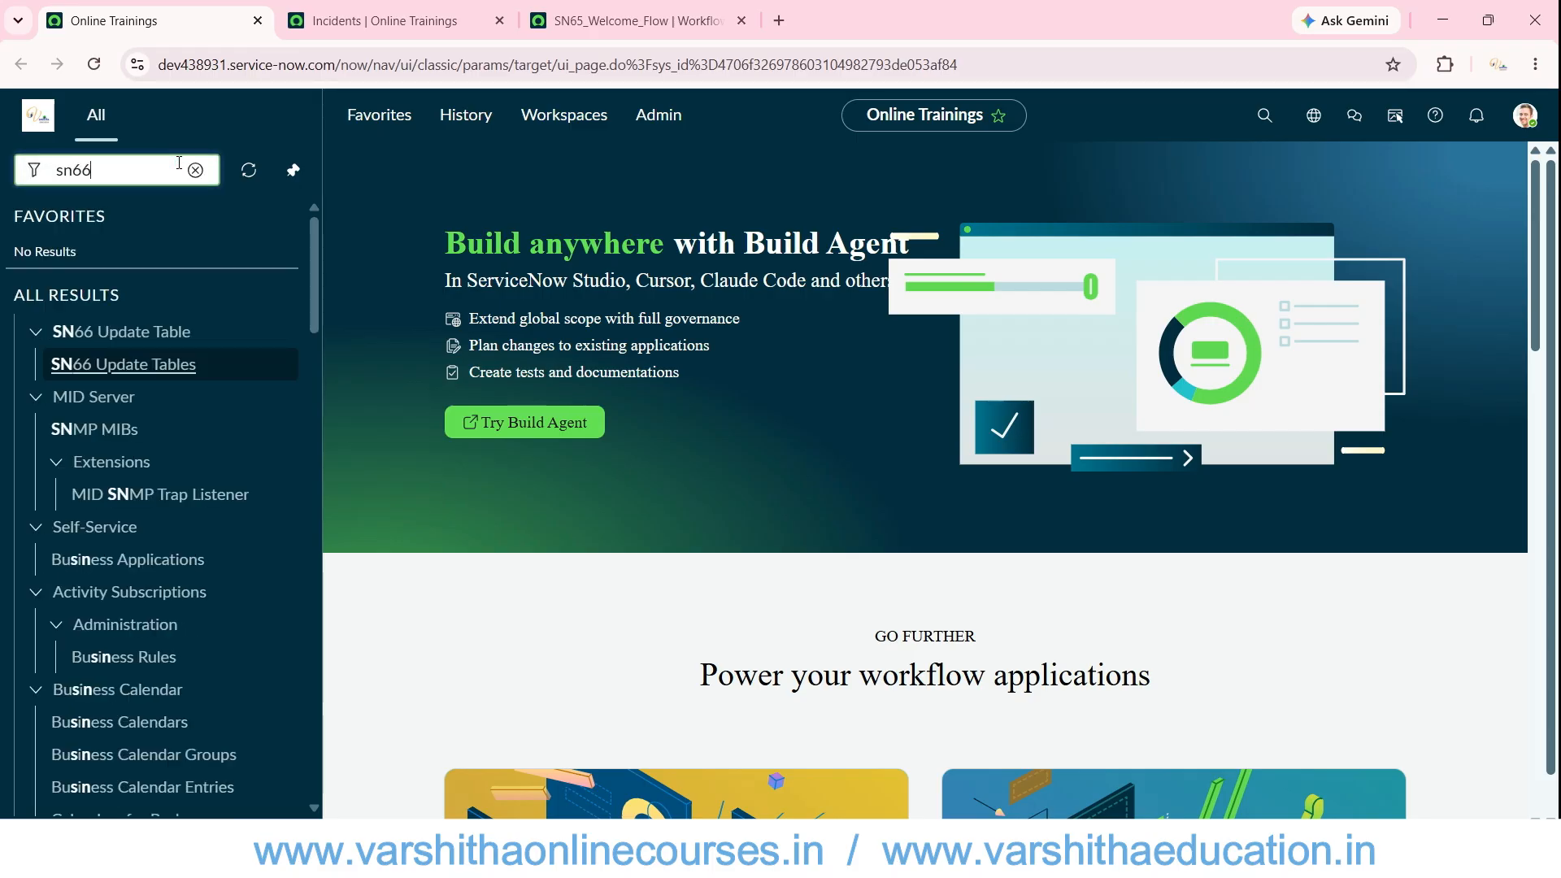
pyautogui.keyDown('ctrl'); pyautogui.click(140, 362); pyautogui.keyUp('ctrl')
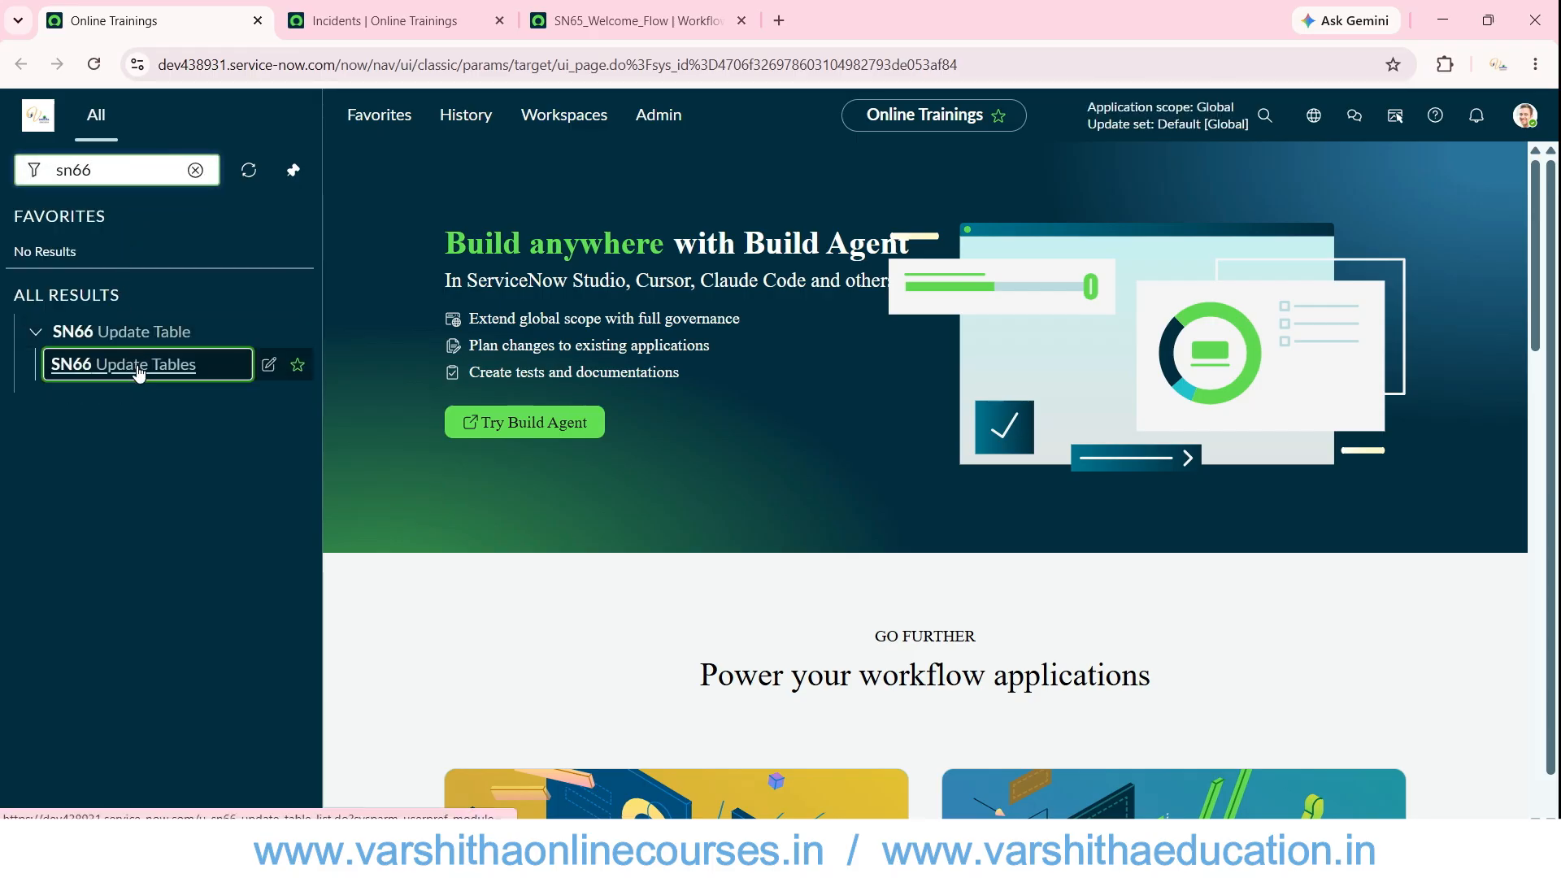
pyautogui.click(422, 18)
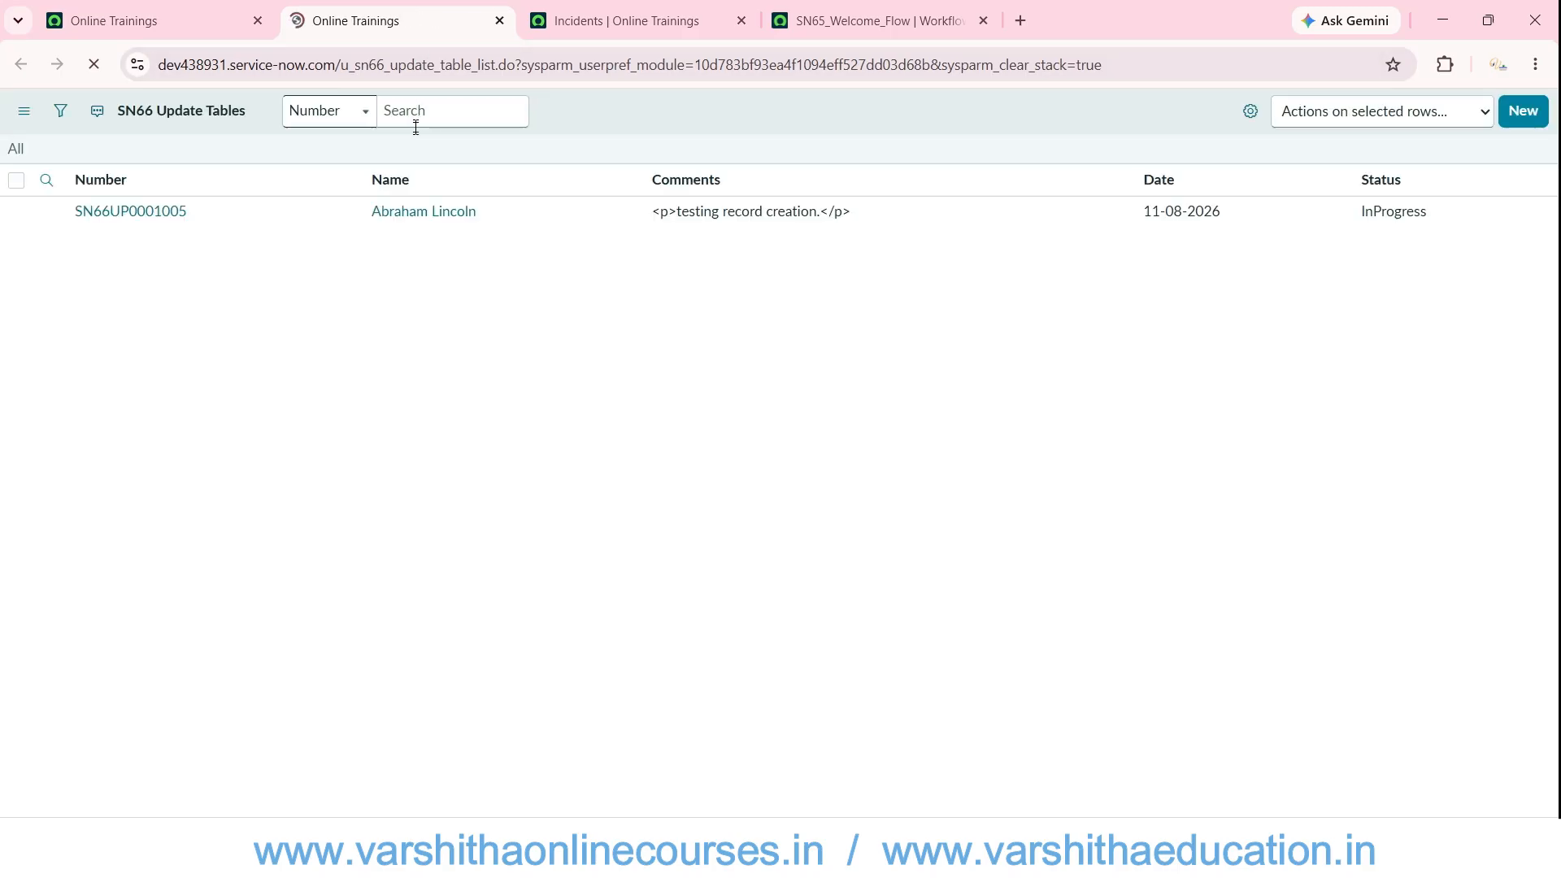
pyautogui.click(1533, 111)
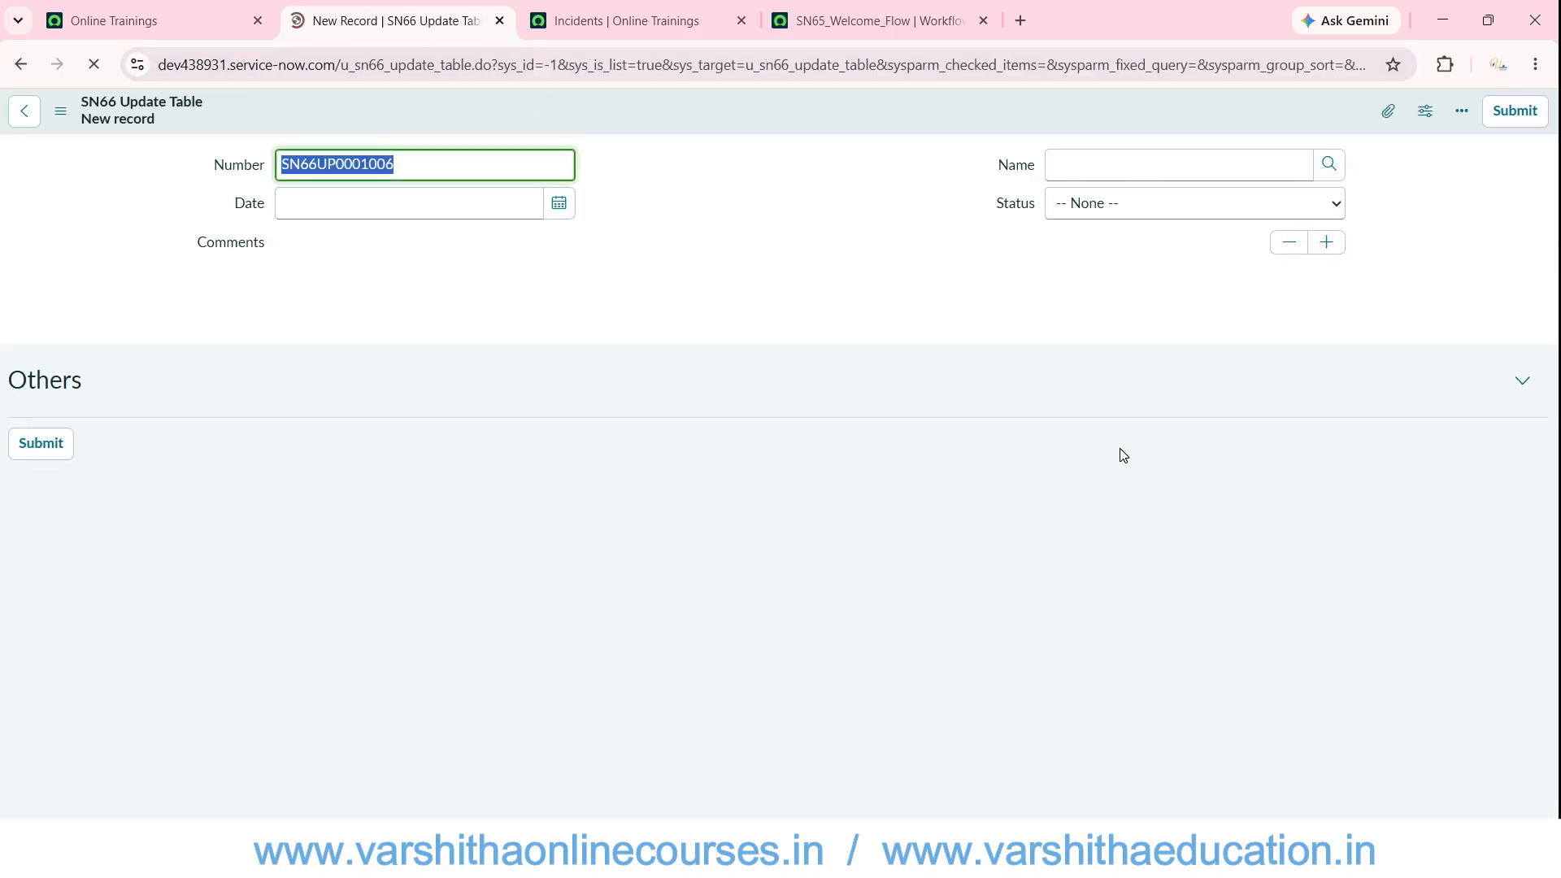
# - Choose a user for the new record's Name, set its Status to InProgress and its Date to 12-08-2026
pyautogui.click(1317, 178)
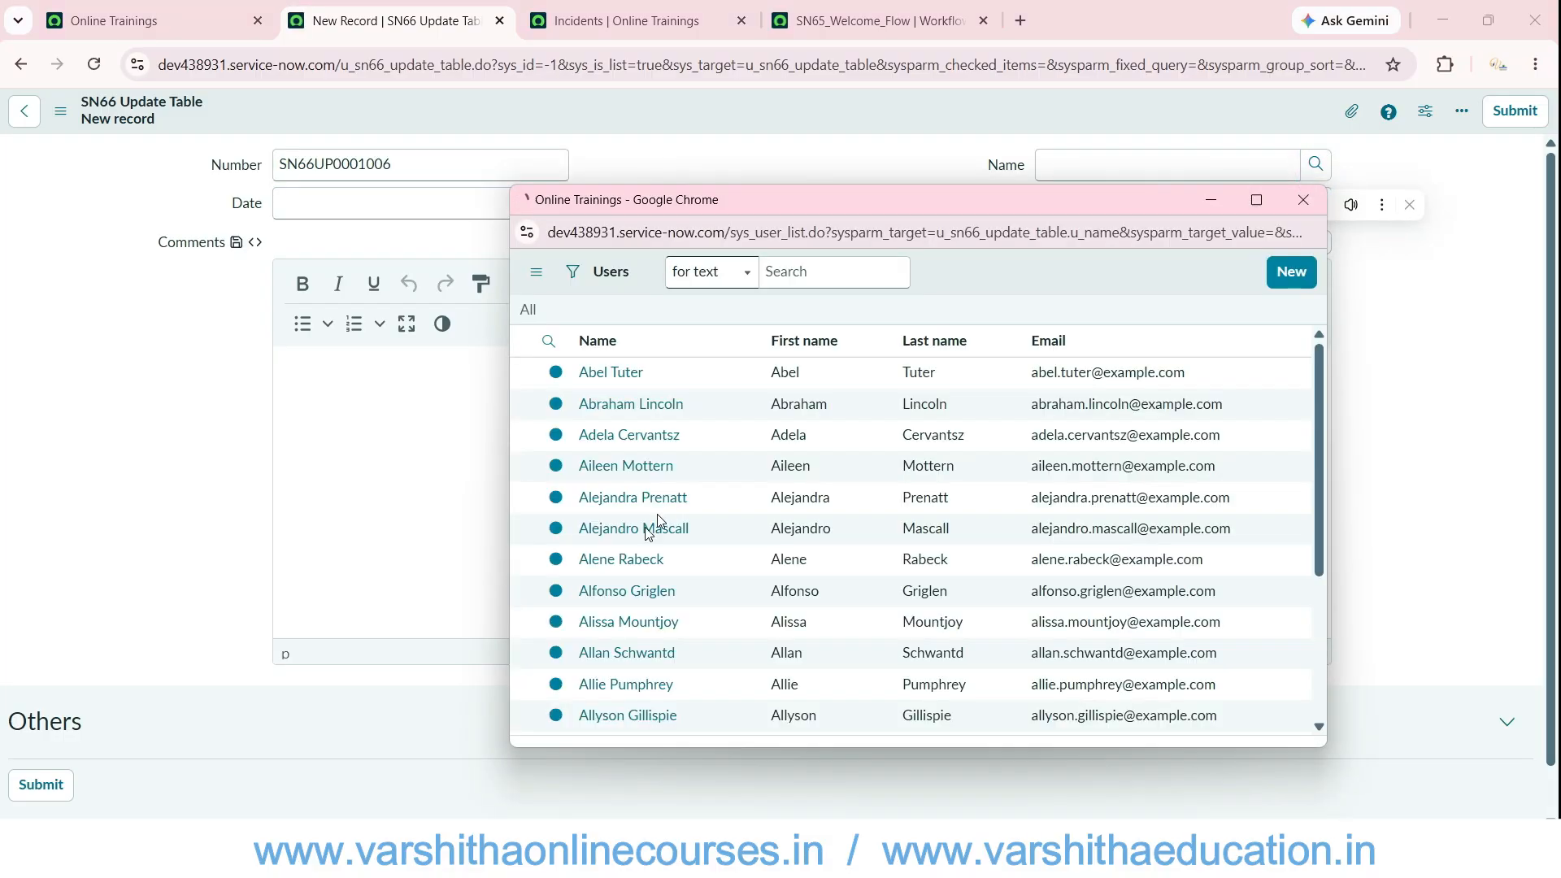
pyautogui.click(615, 639)
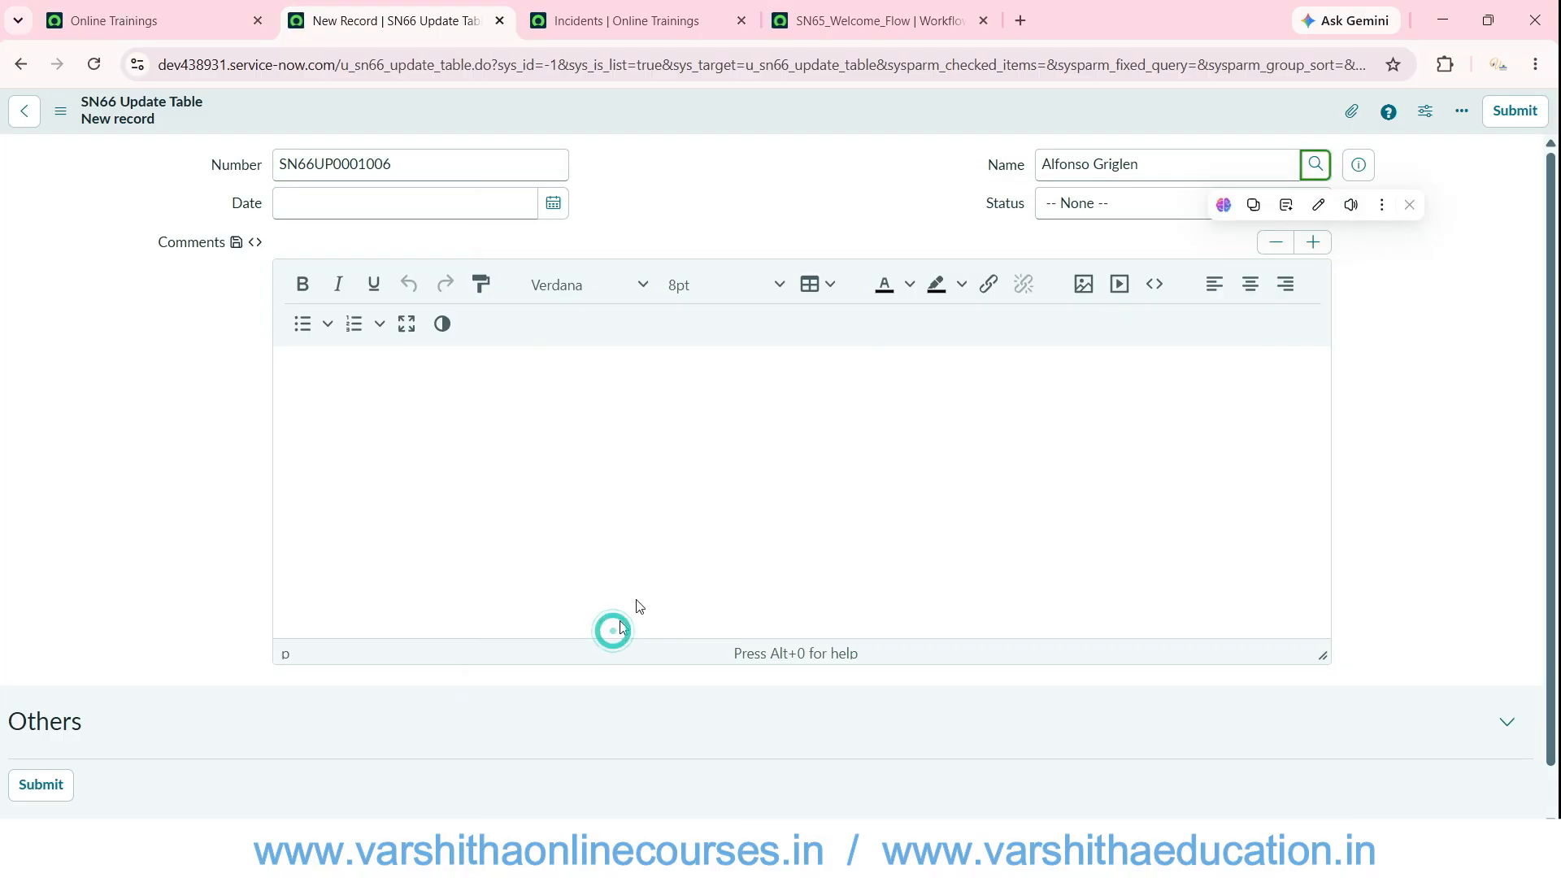
pyautogui.click(1068, 202)
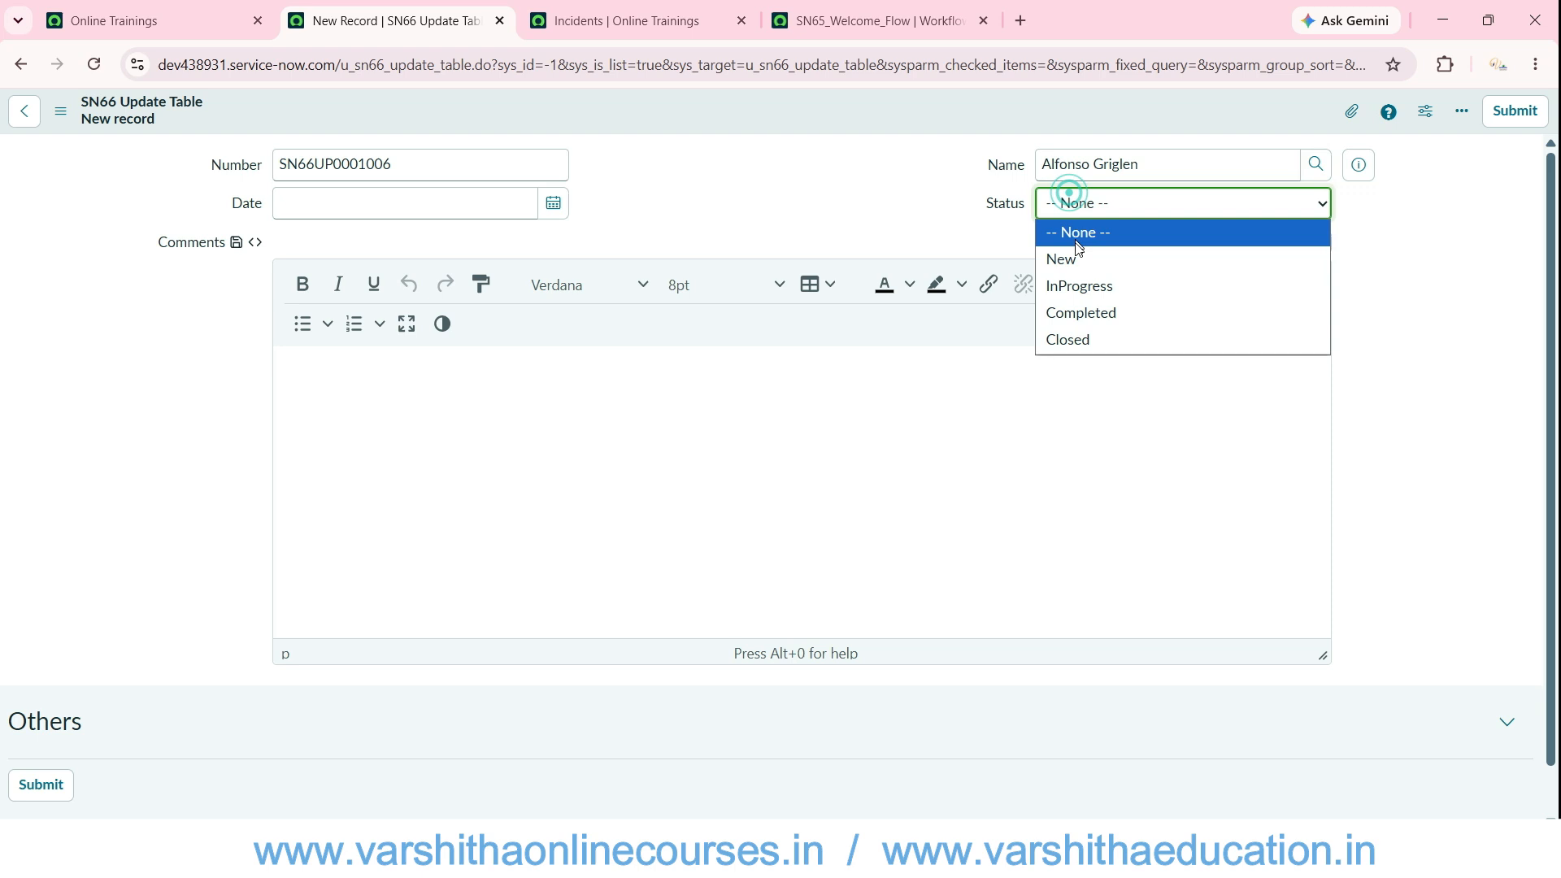
pyautogui.click(1084, 286)
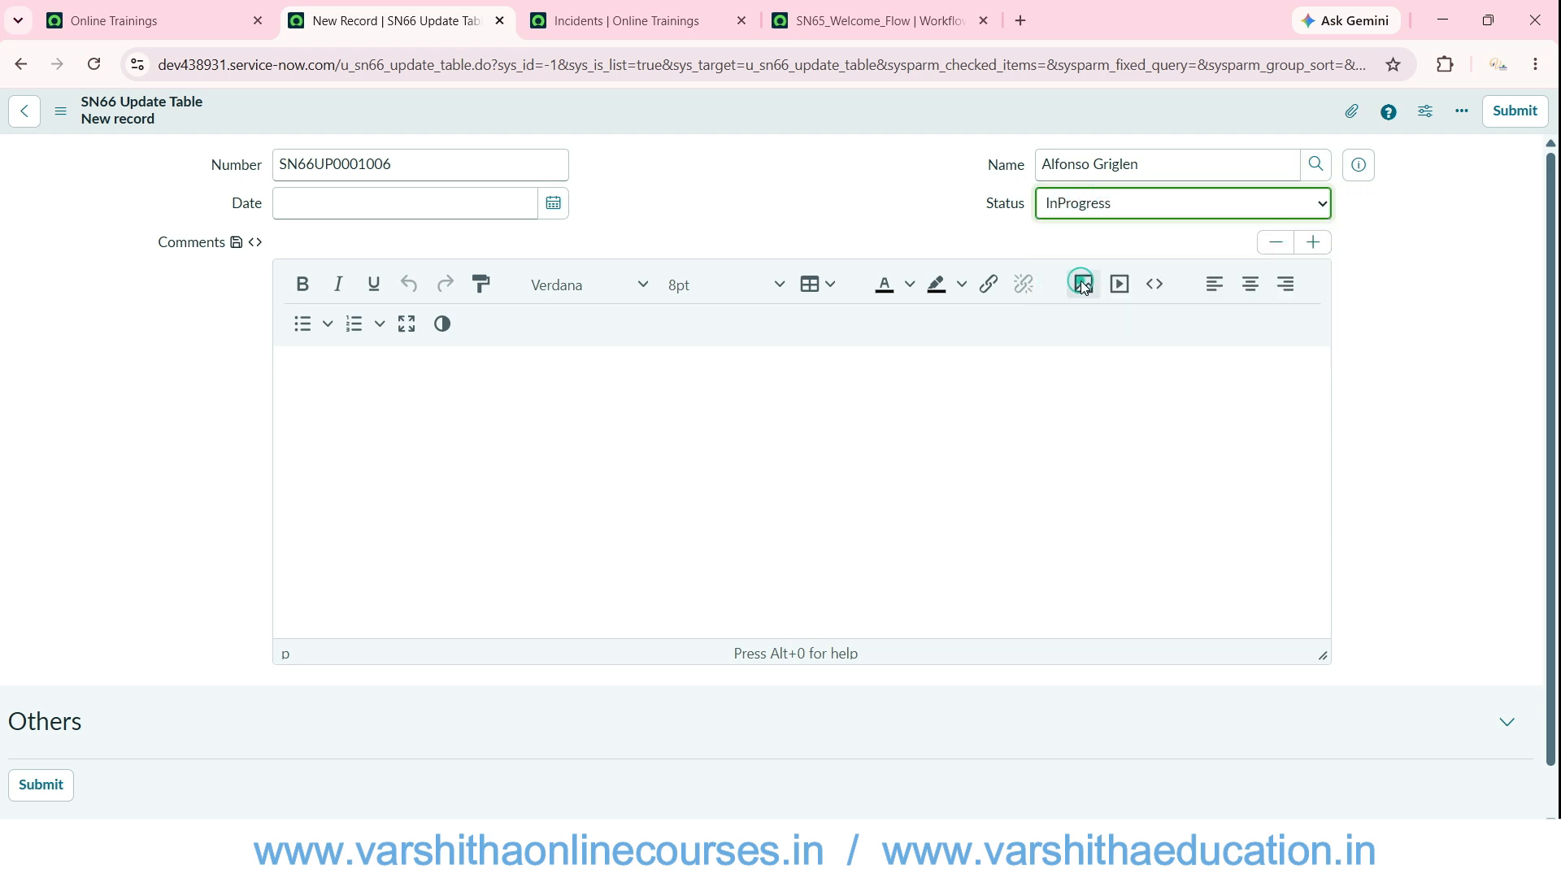
pyautogui.click(553, 205)
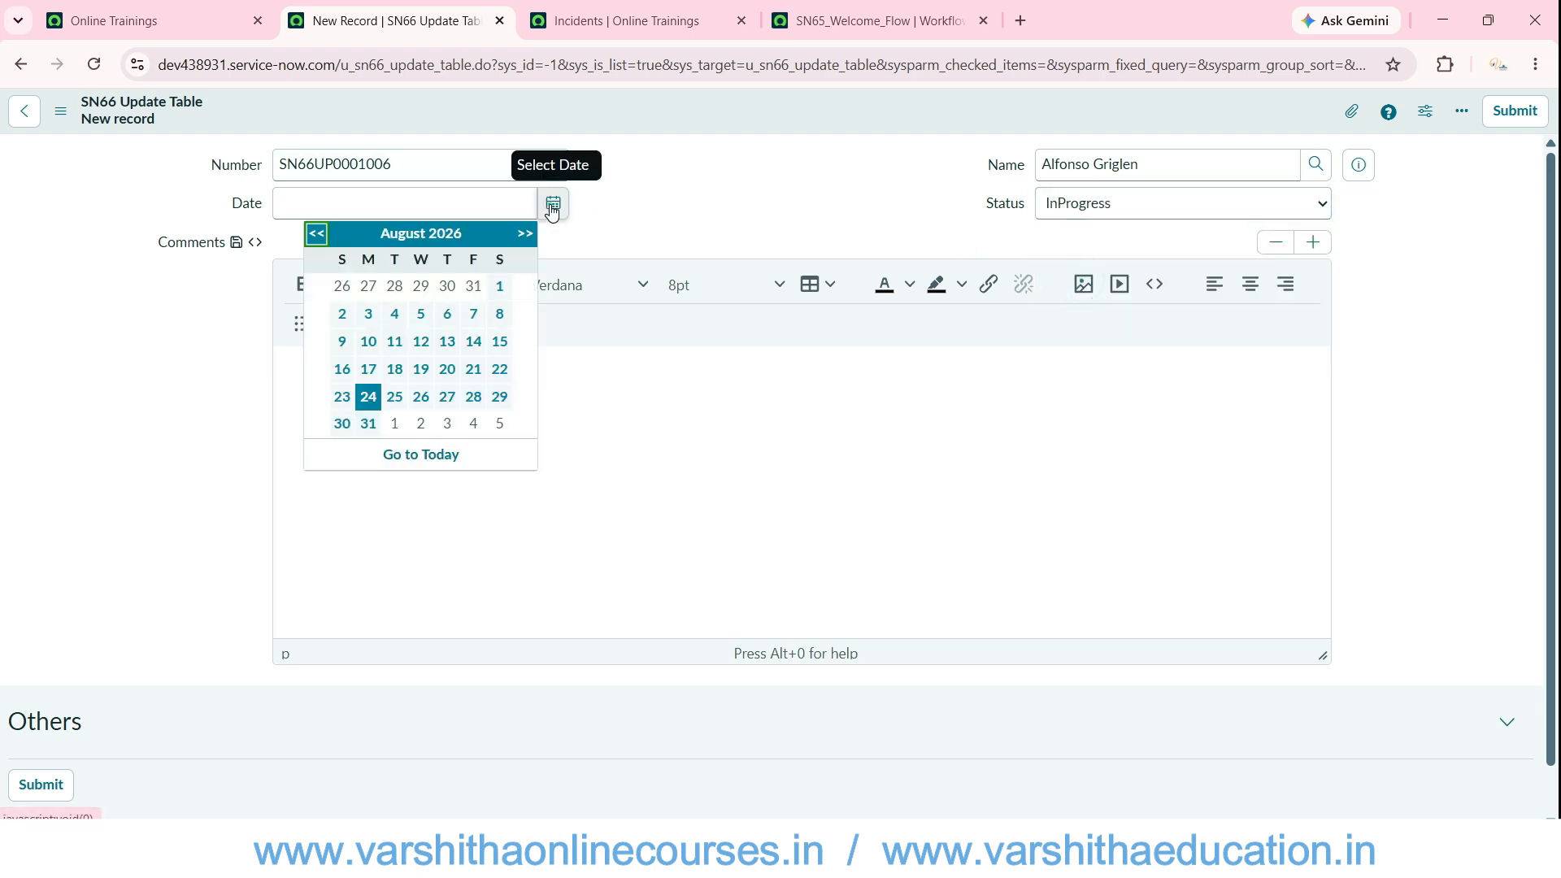
pyautogui.click(415, 348)
# - Enter "This is the testing of the incident record creation with flow" as the new record's Comments and submit the record
pyautogui.click(428, 383)
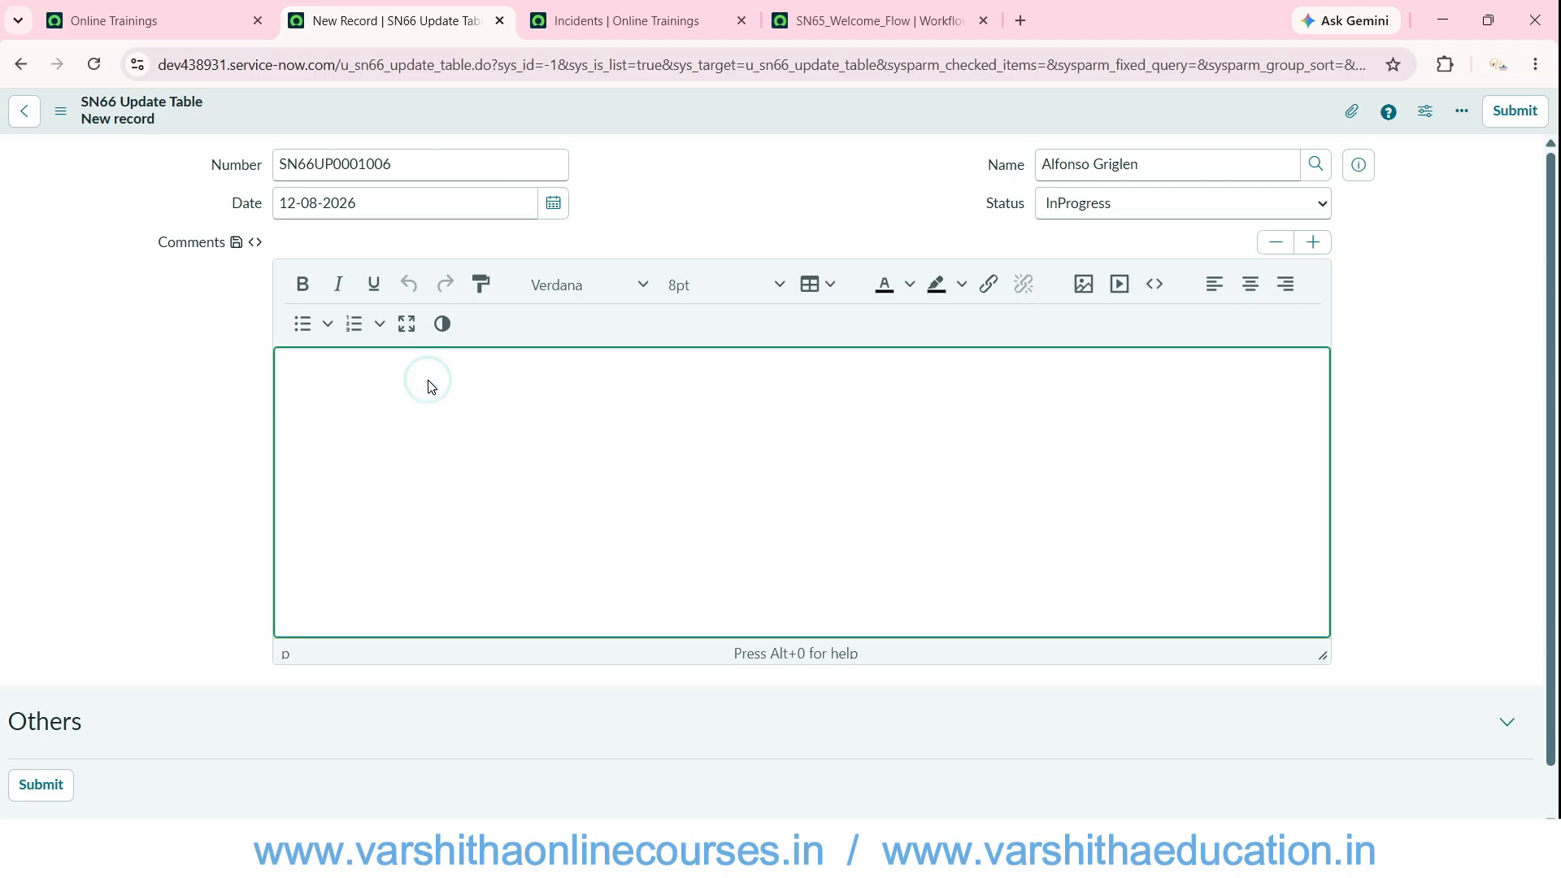
pyautogui.write('Th')
pyautogui.write('is is the res')
pyautogui.write('tes')
pyautogui.write('ting of the incident record cr')
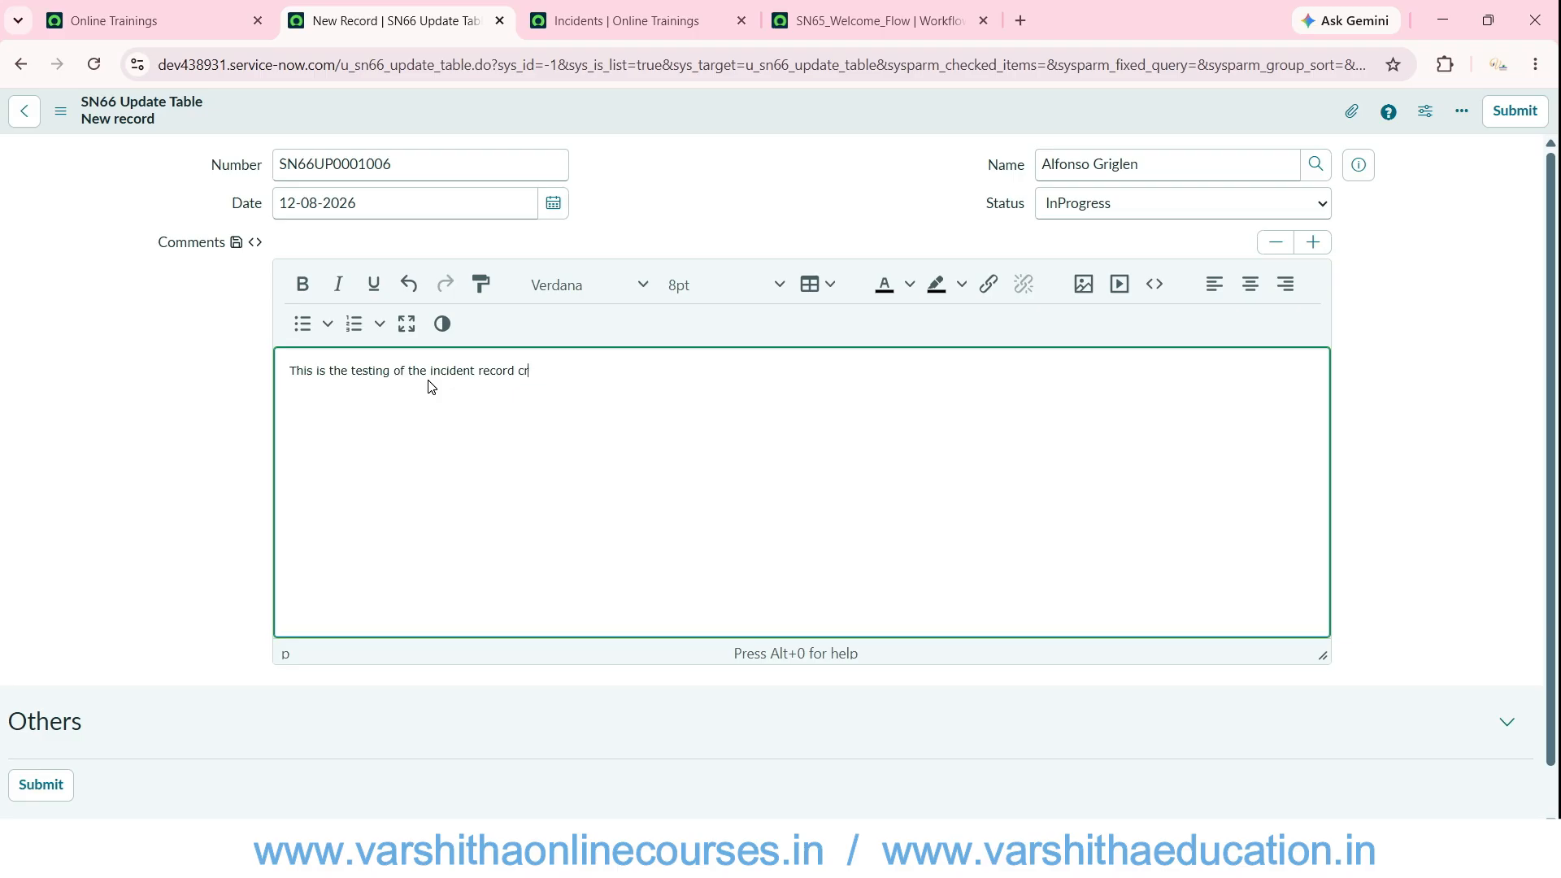
pyautogui.write('eation with flow')
pyautogui.click(1516, 111)
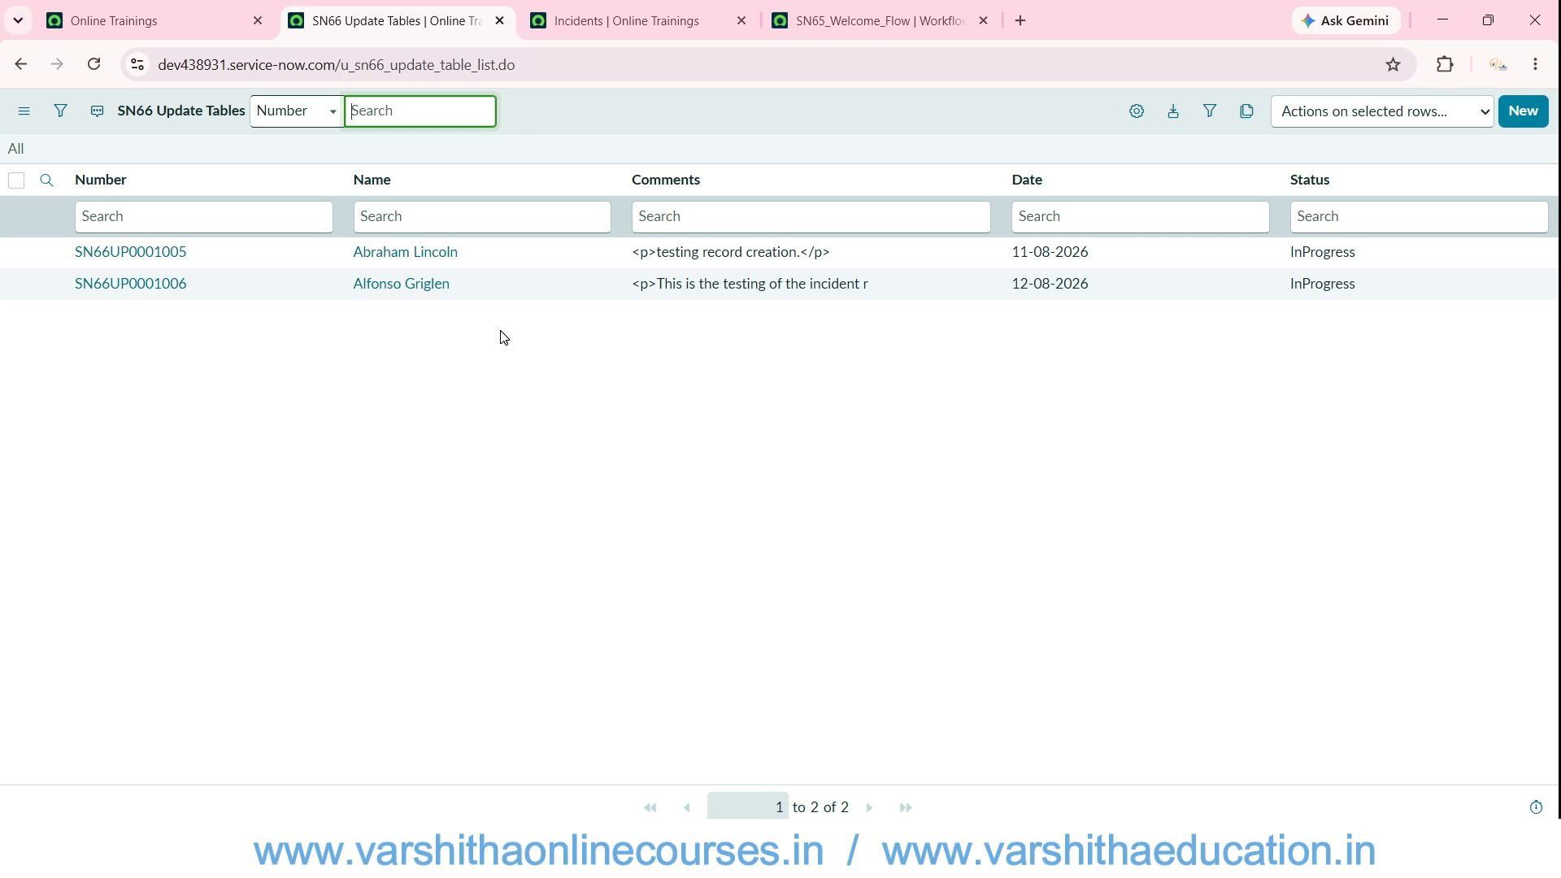
pyautogui.click(662, 351)
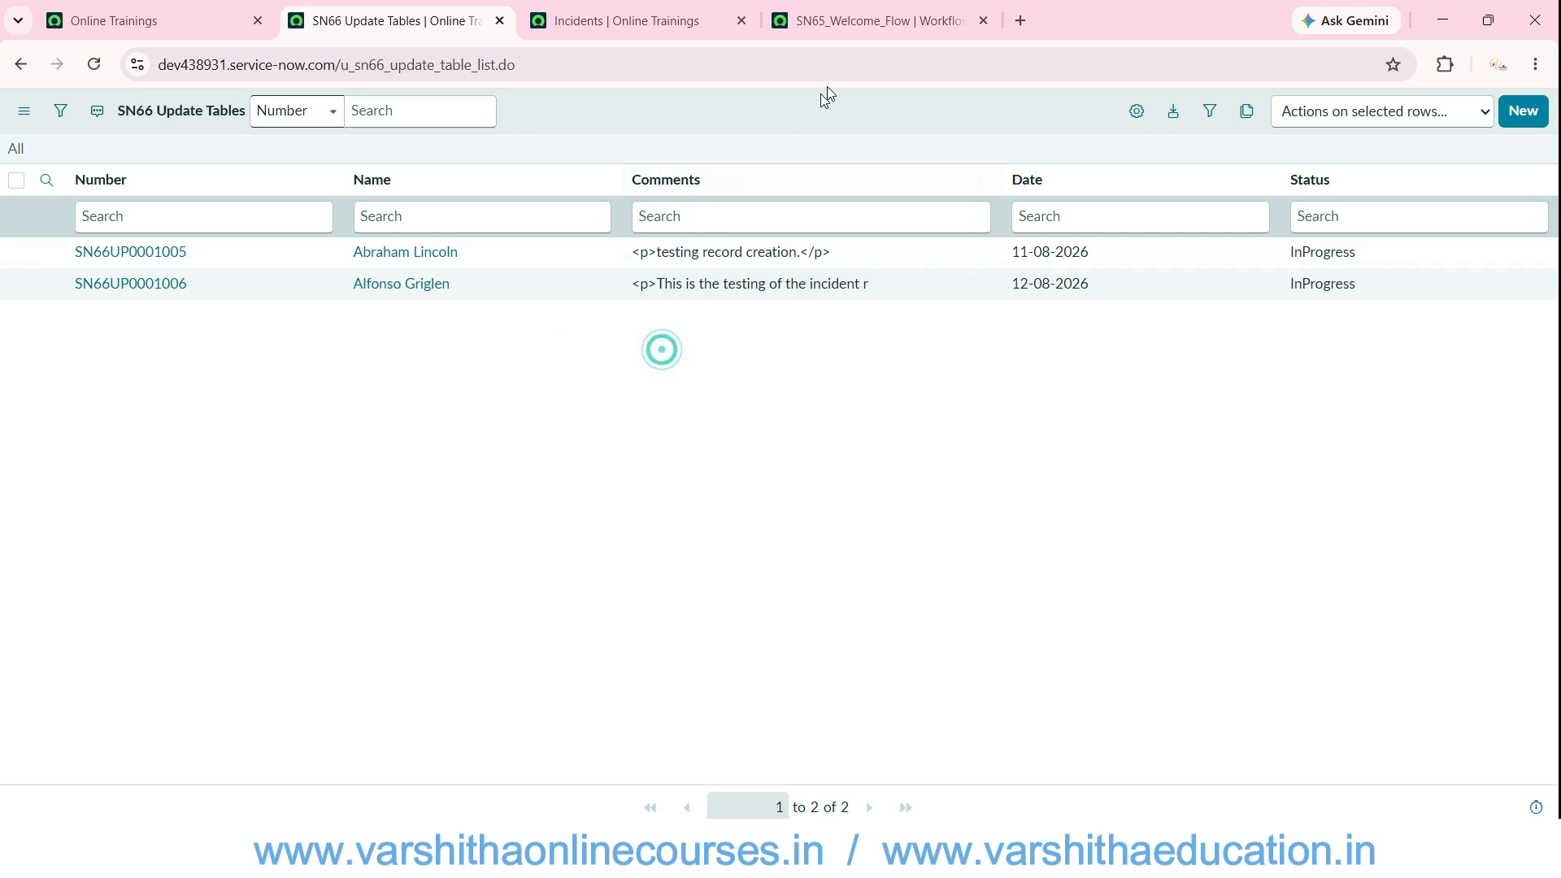
# - Reload the Incidents list and open the newest incident to examine its caller and short description
pyautogui.click(602, 18)
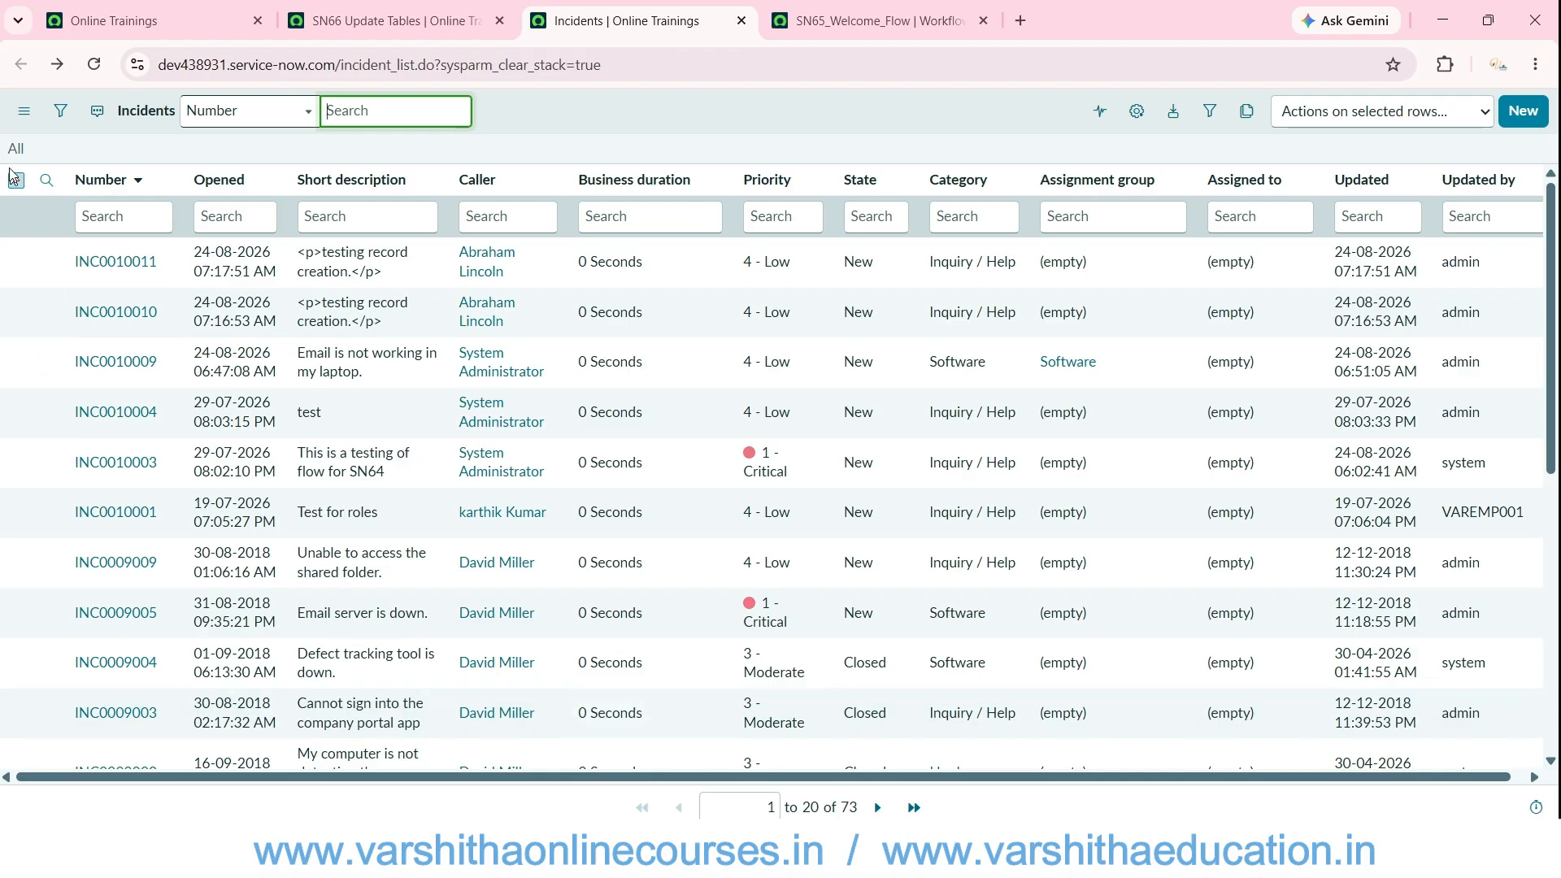
pyautogui.click(94, 66)
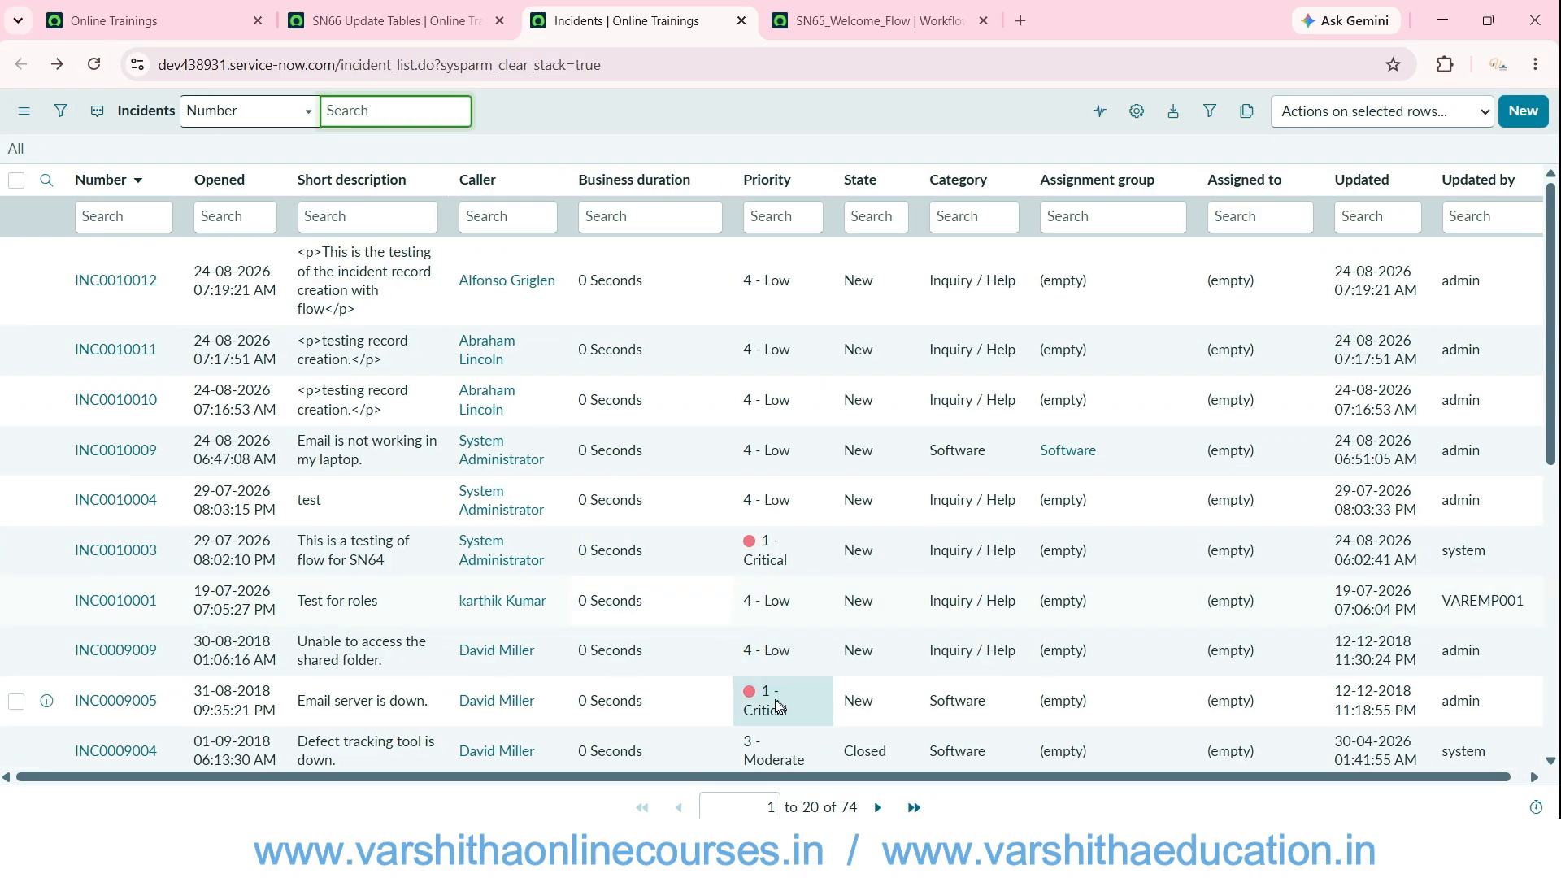
pyautogui.click(119, 282)
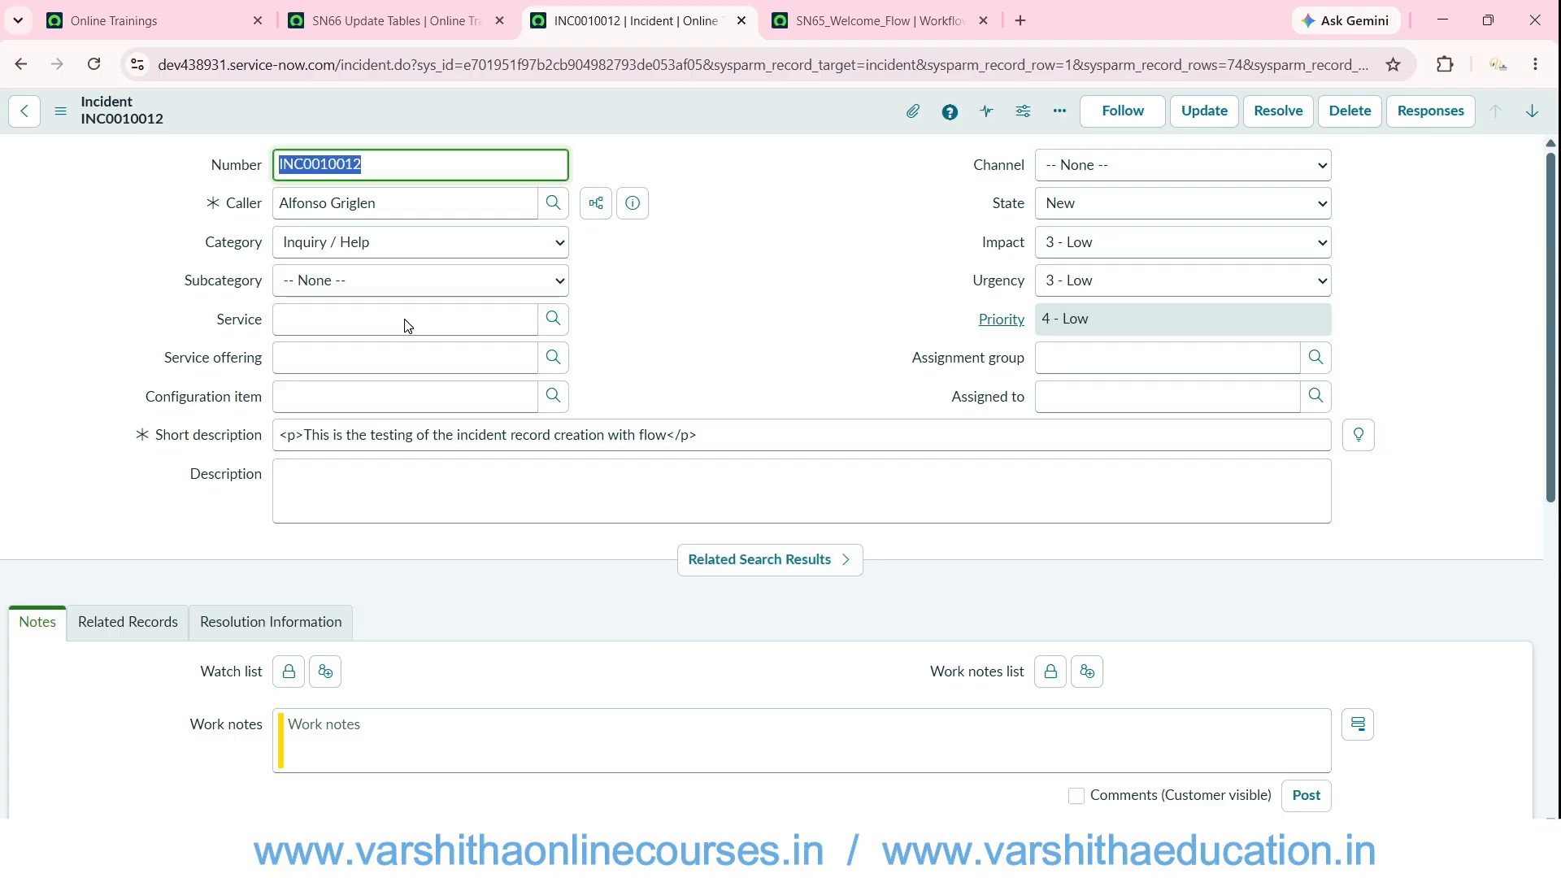
pyautogui.click(622, 278)
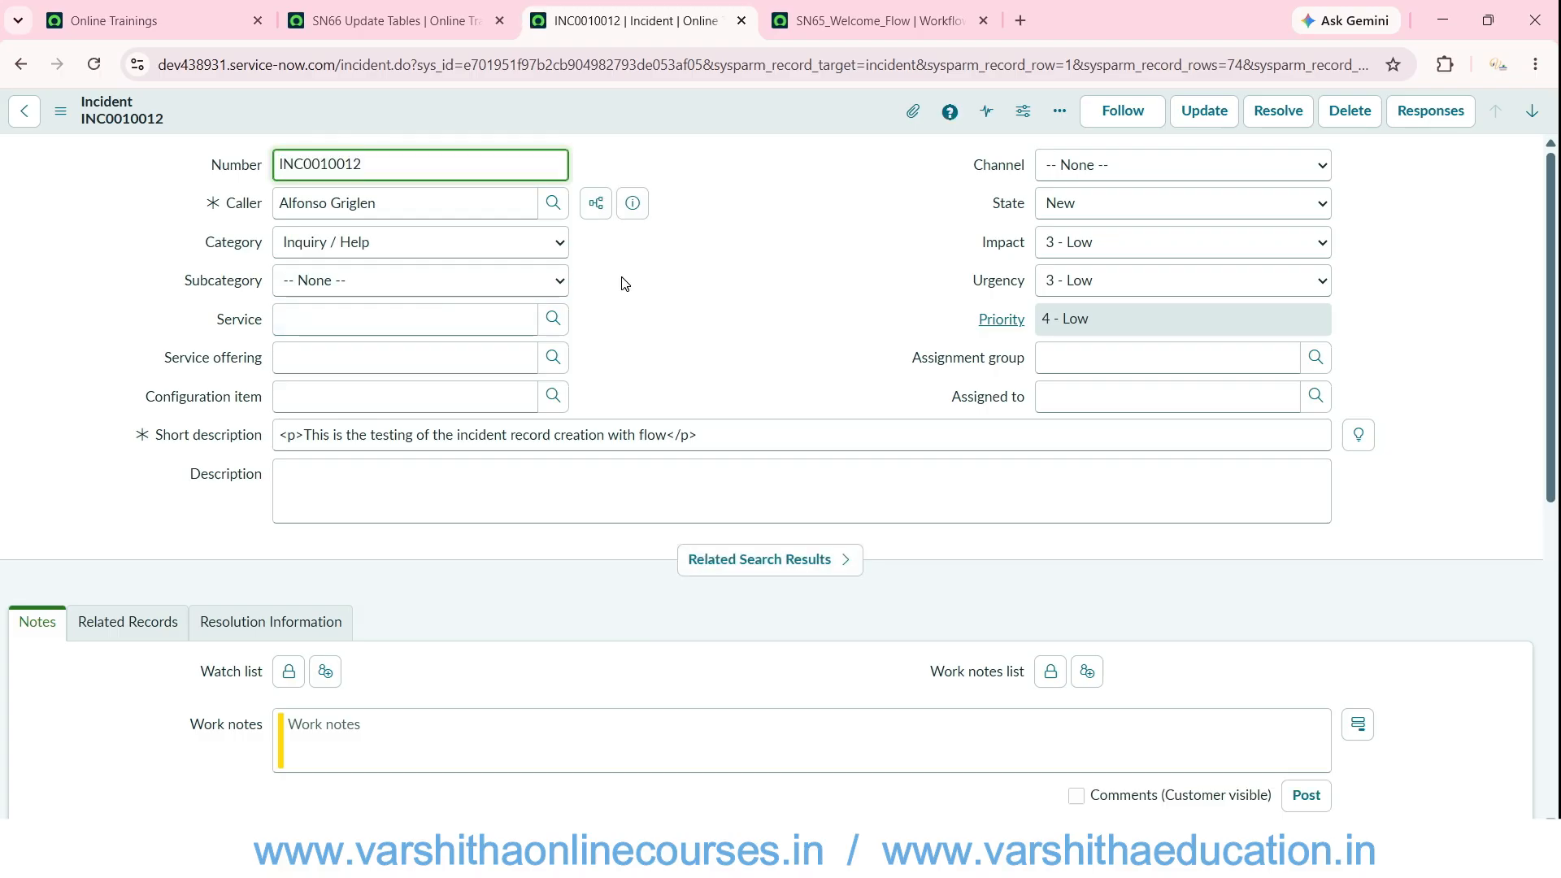
pyautogui.click(880, 16)
pyautogui.click(645, 33)
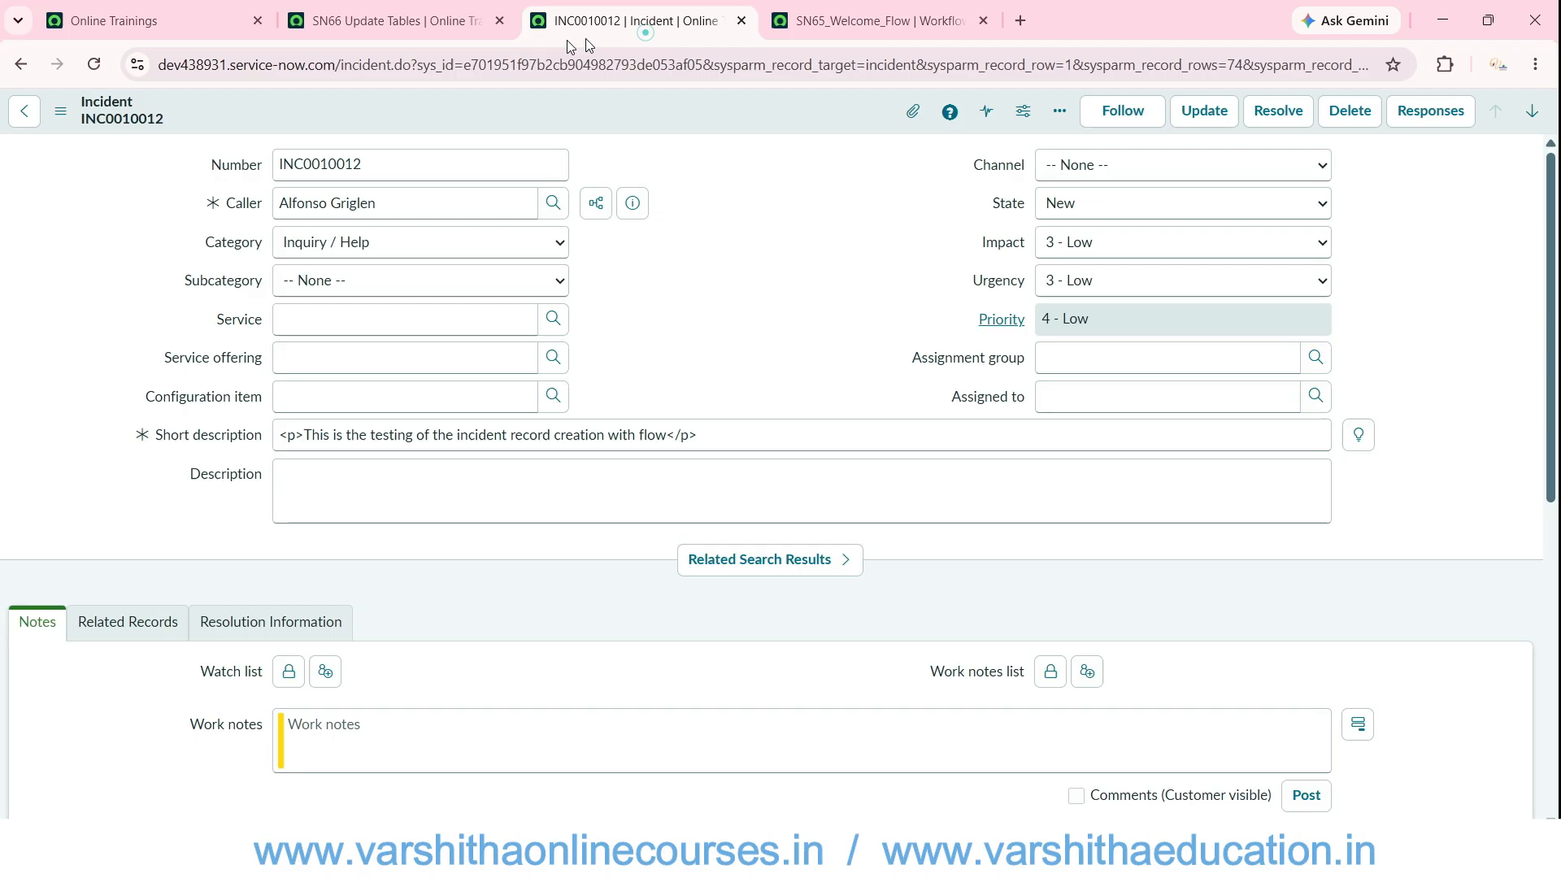
# - Start another new SN66 Update Table record and return from the open incident to the Incidents list
pyautogui.click(394, 25)
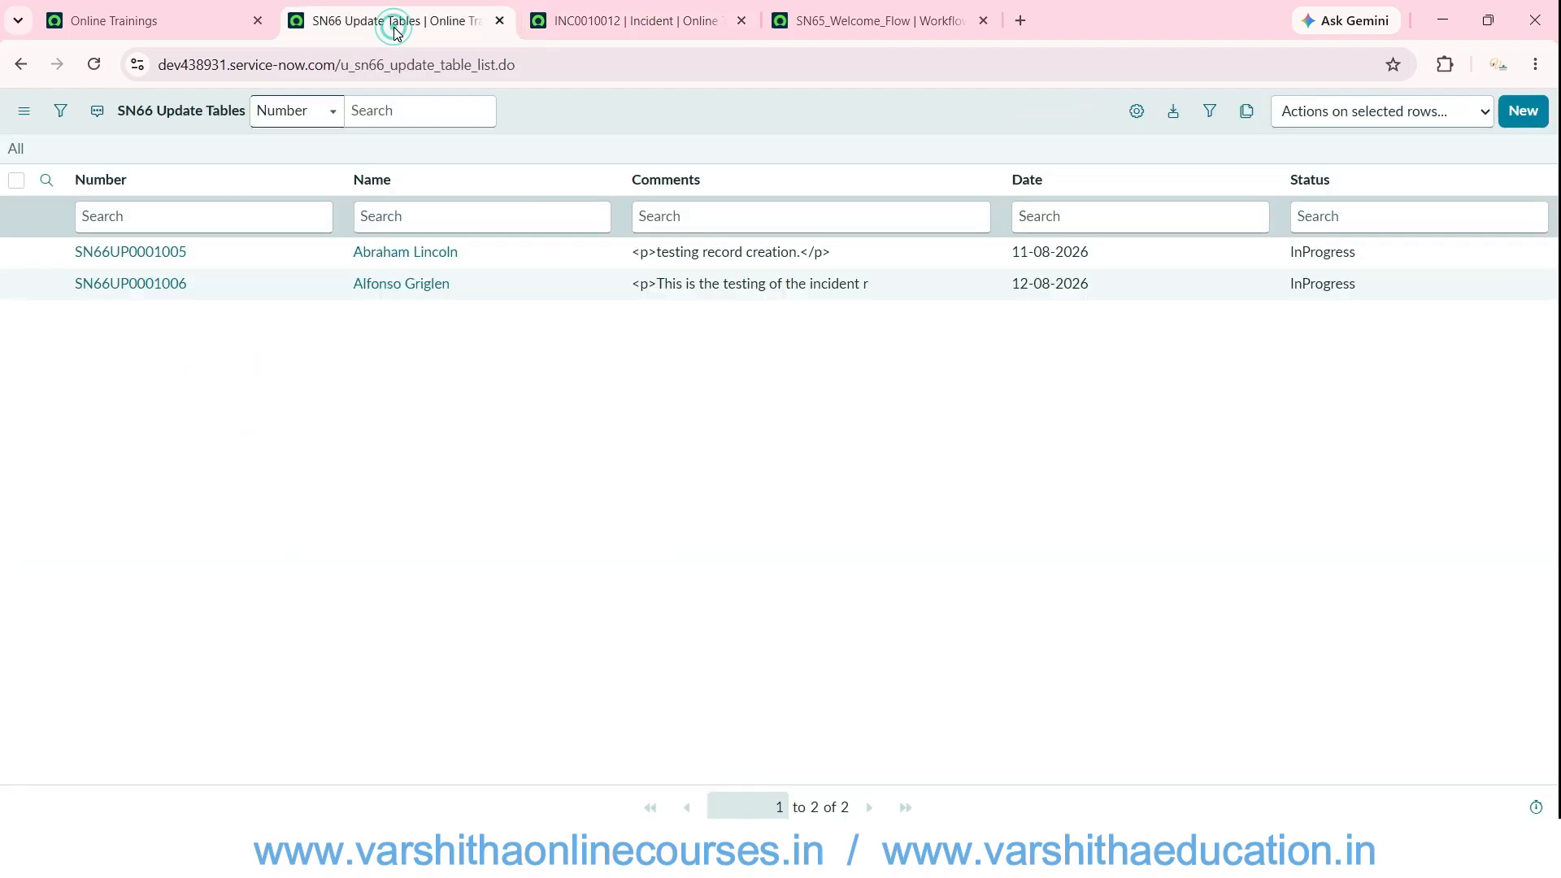
pyautogui.click(1522, 112)
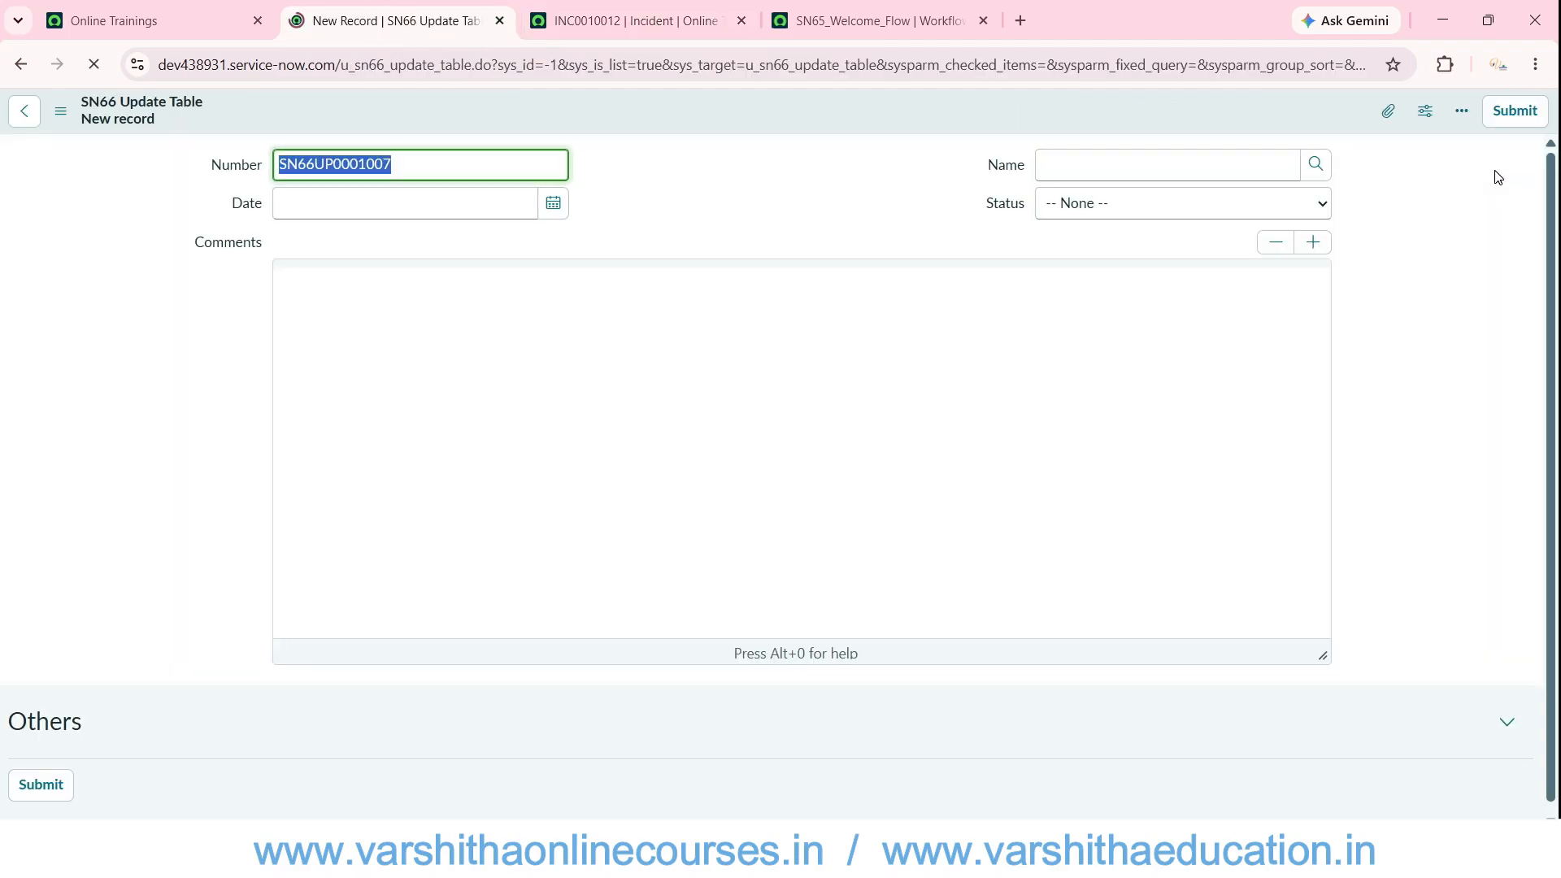
pyautogui.click(667, 22)
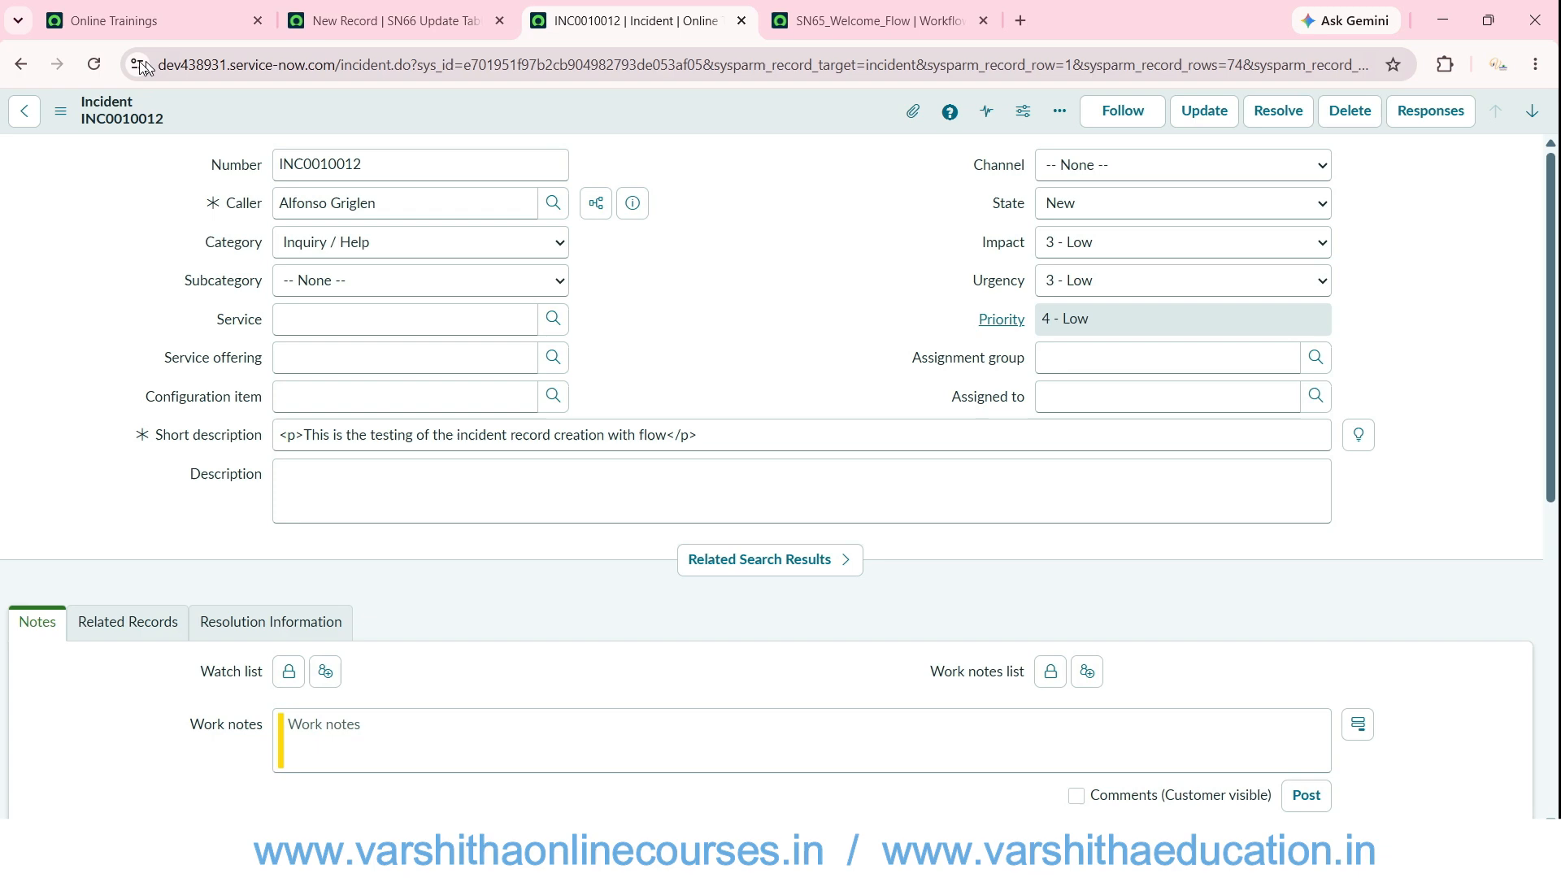
pyautogui.click(20, 63)
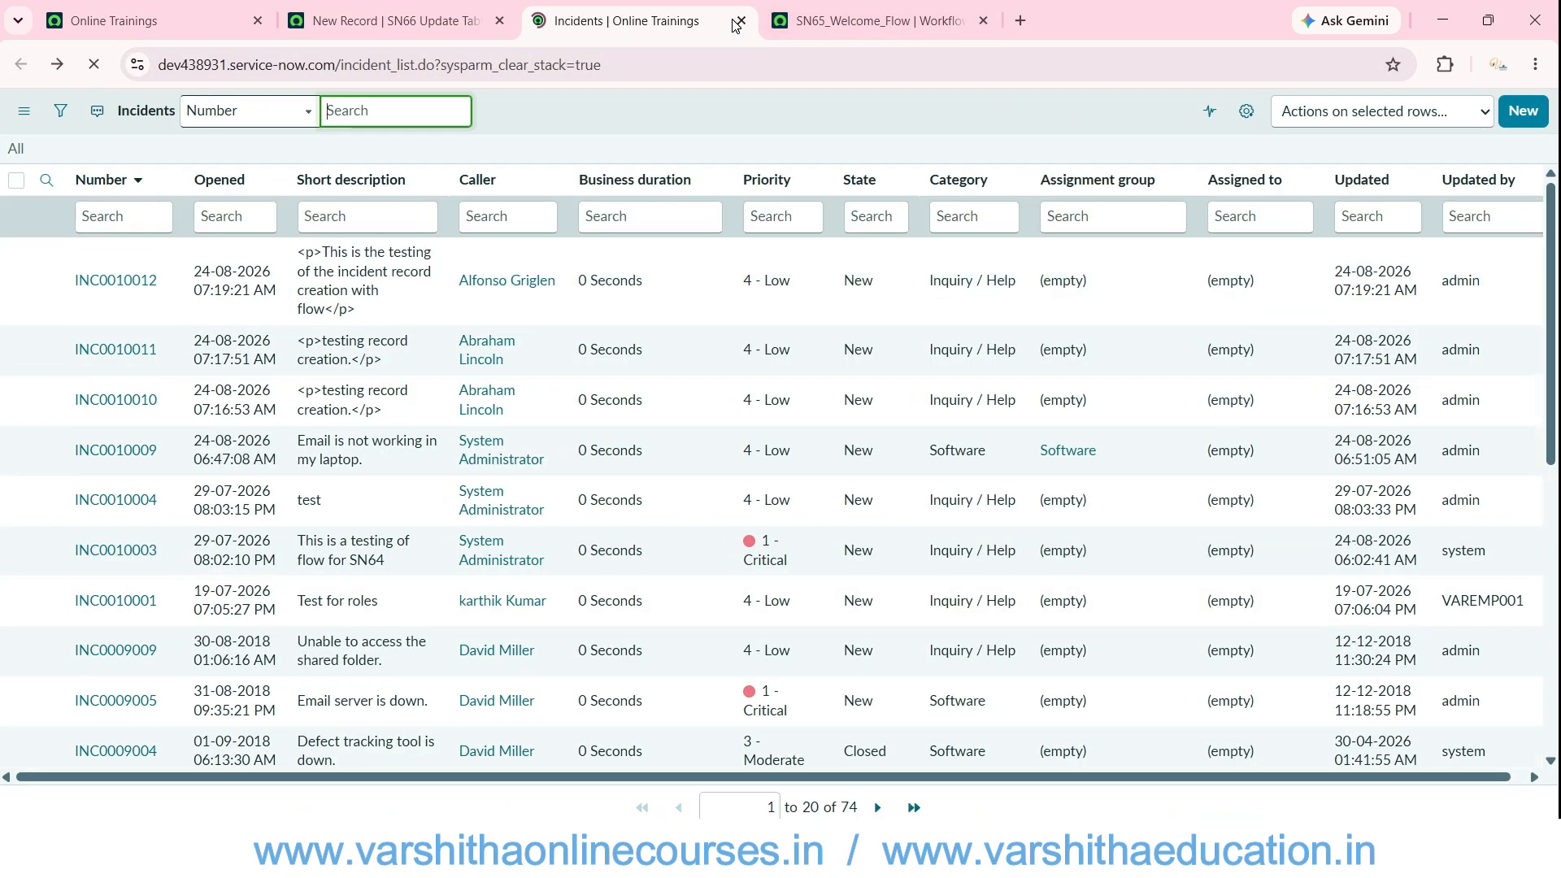
pyautogui.click(411, 21)
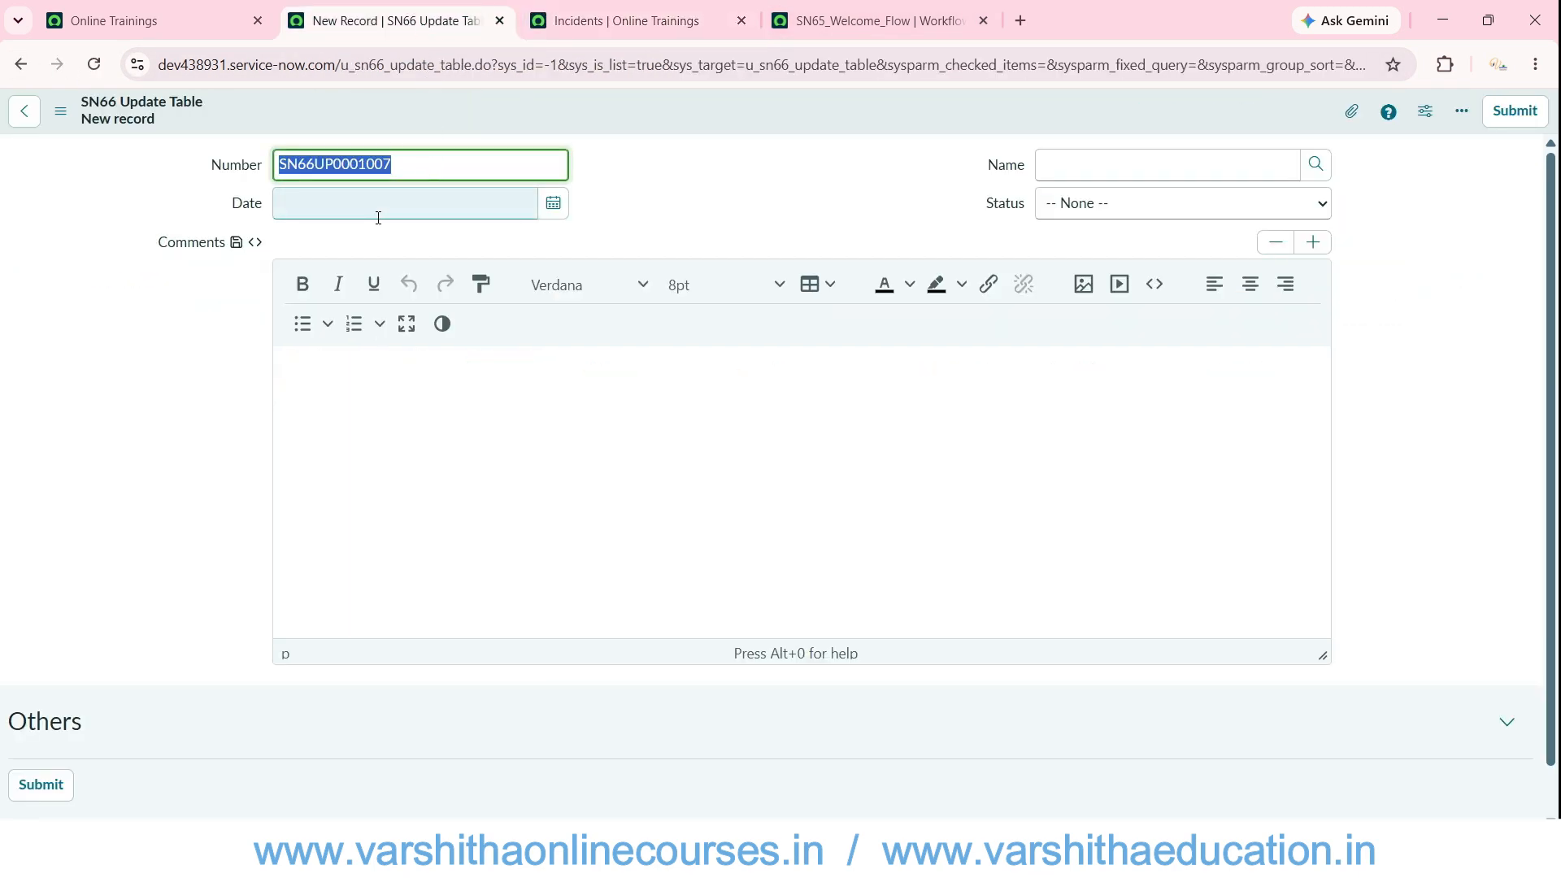
# - Choose a user for the new record's Name, set its Status to New and its Date to 06-08-2026
pyautogui.click(1317, 164)
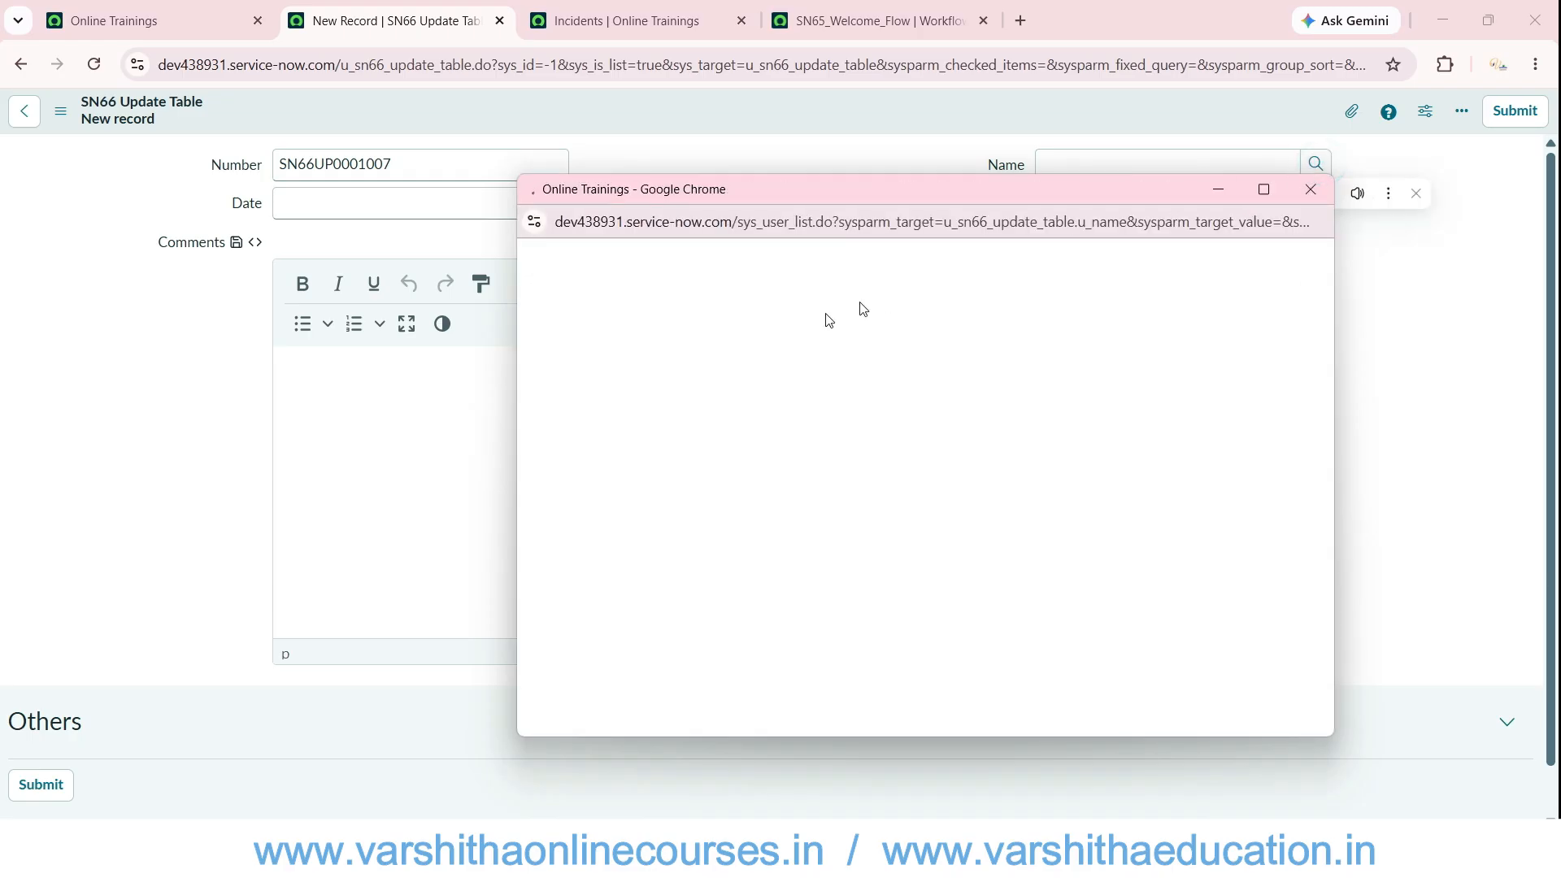
pyautogui.click(624, 435)
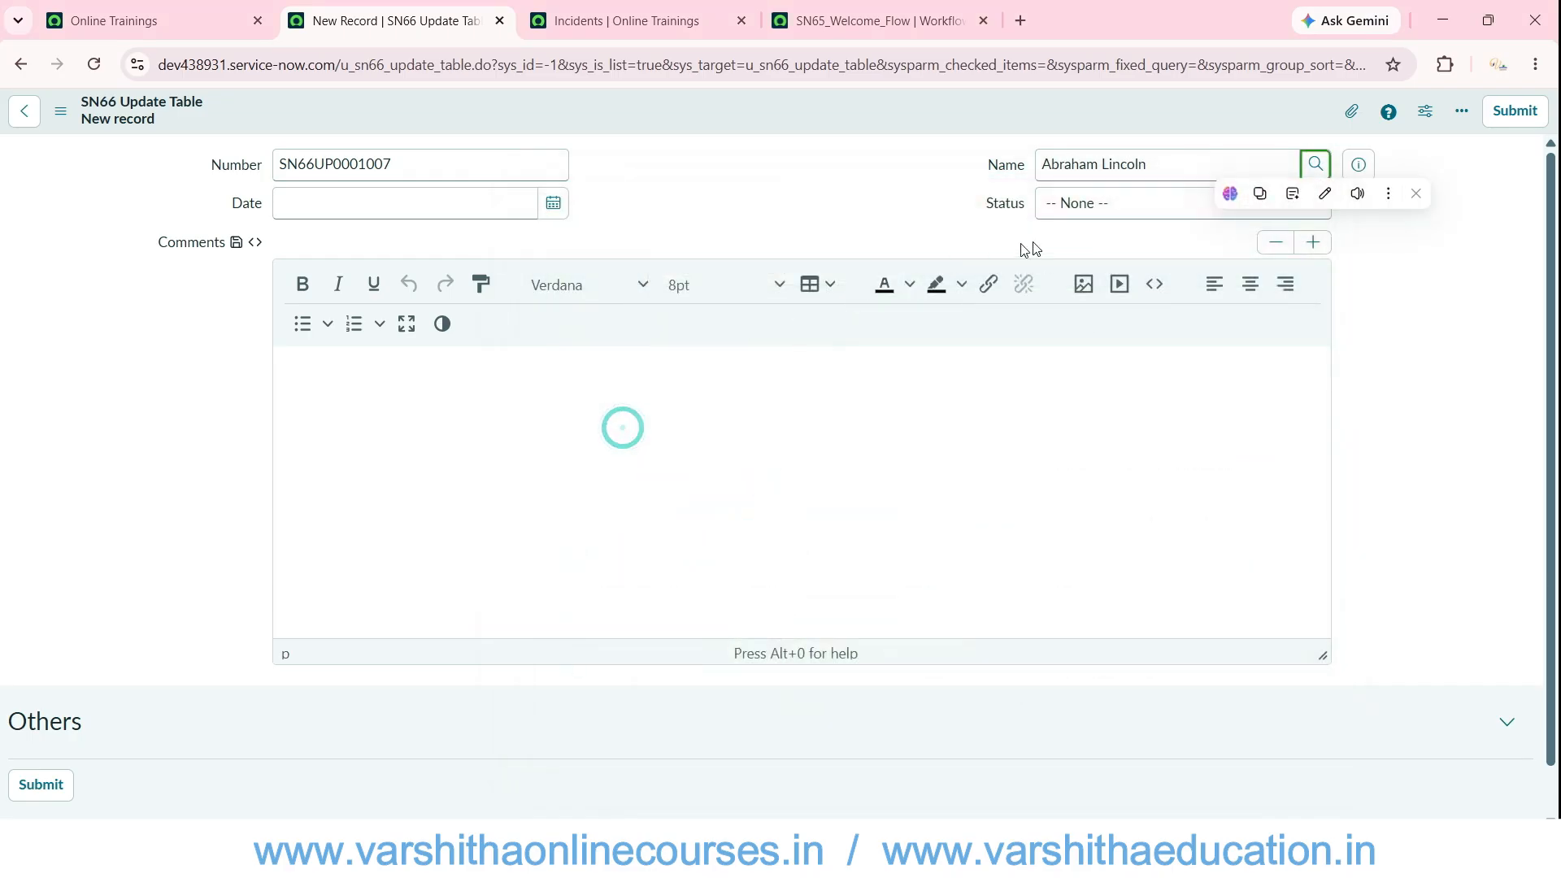
pyautogui.click(1065, 203)
pyautogui.click(1065, 268)
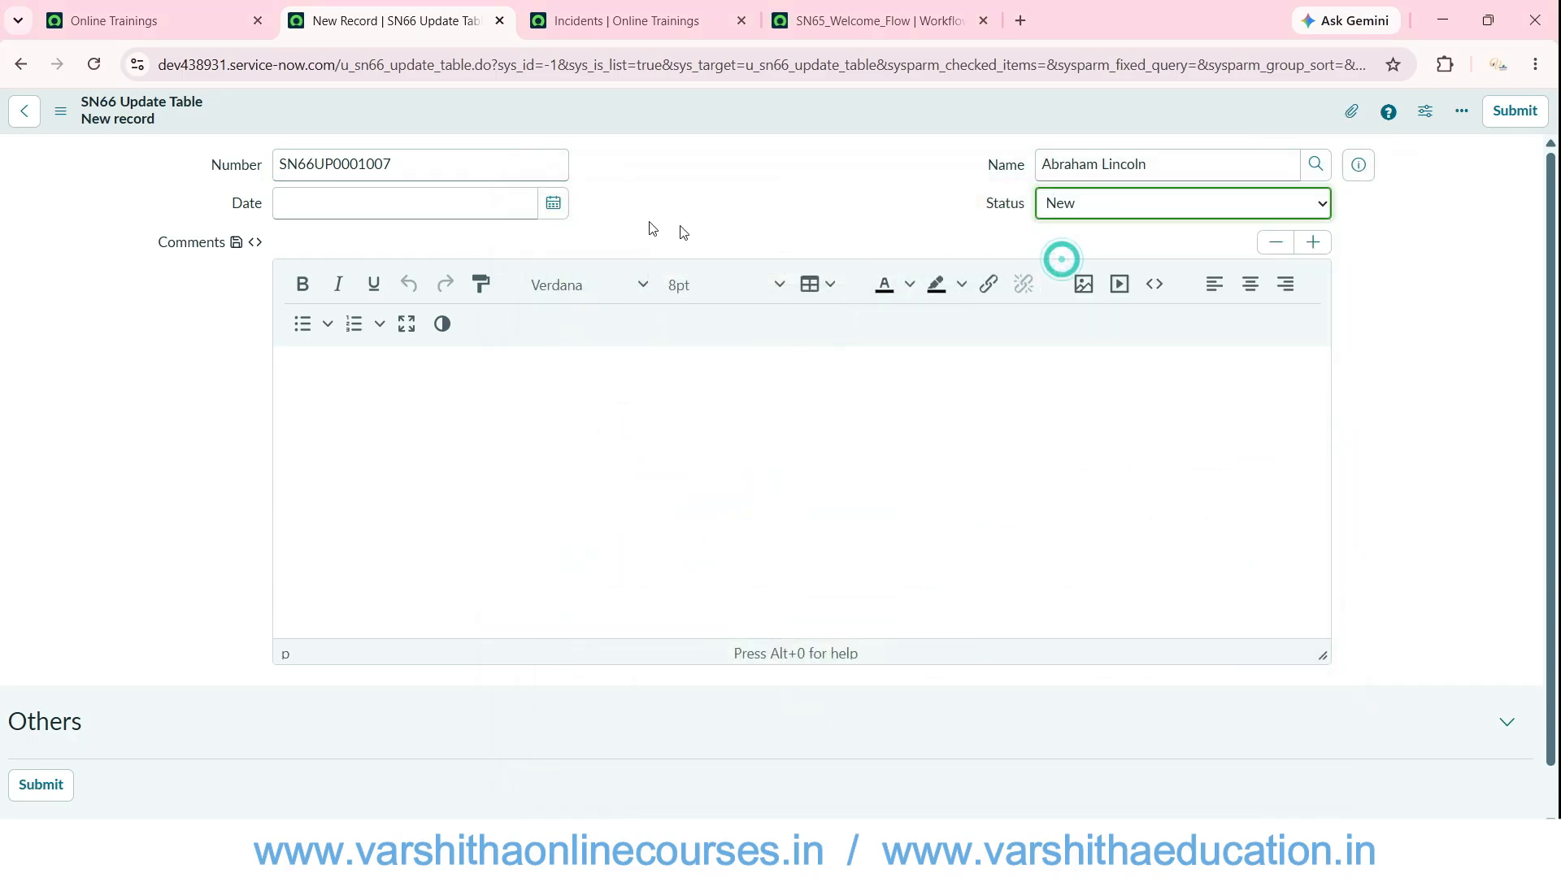
pyautogui.click(553, 203)
pyautogui.click(447, 315)
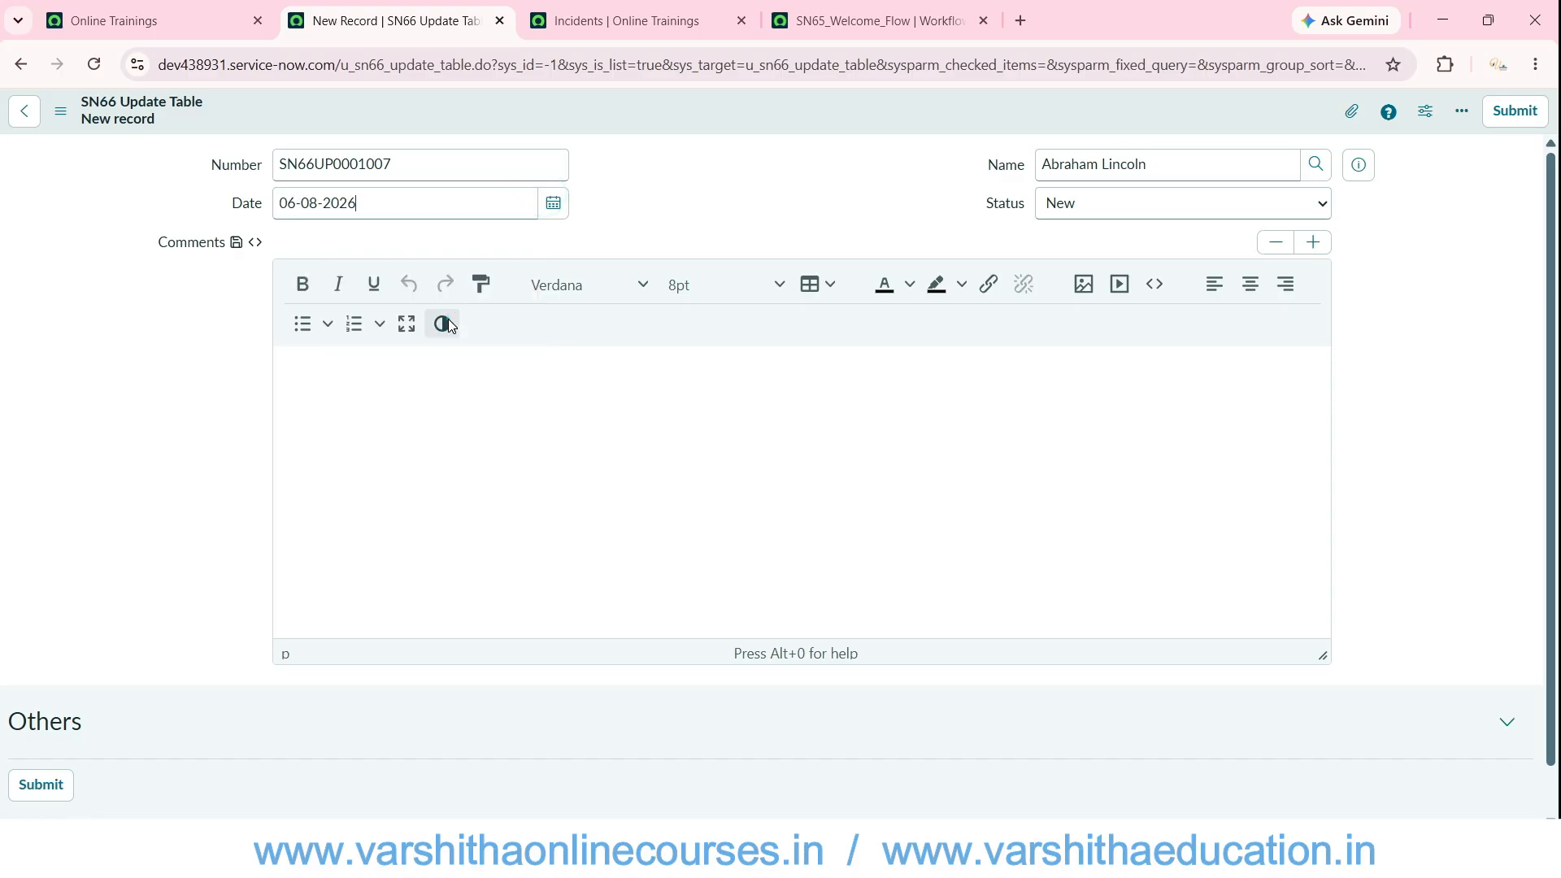
# - Enter "This is for testing record creation." as the new record's Comments
pyautogui.click(470, 377)
pyautogui.write('T')
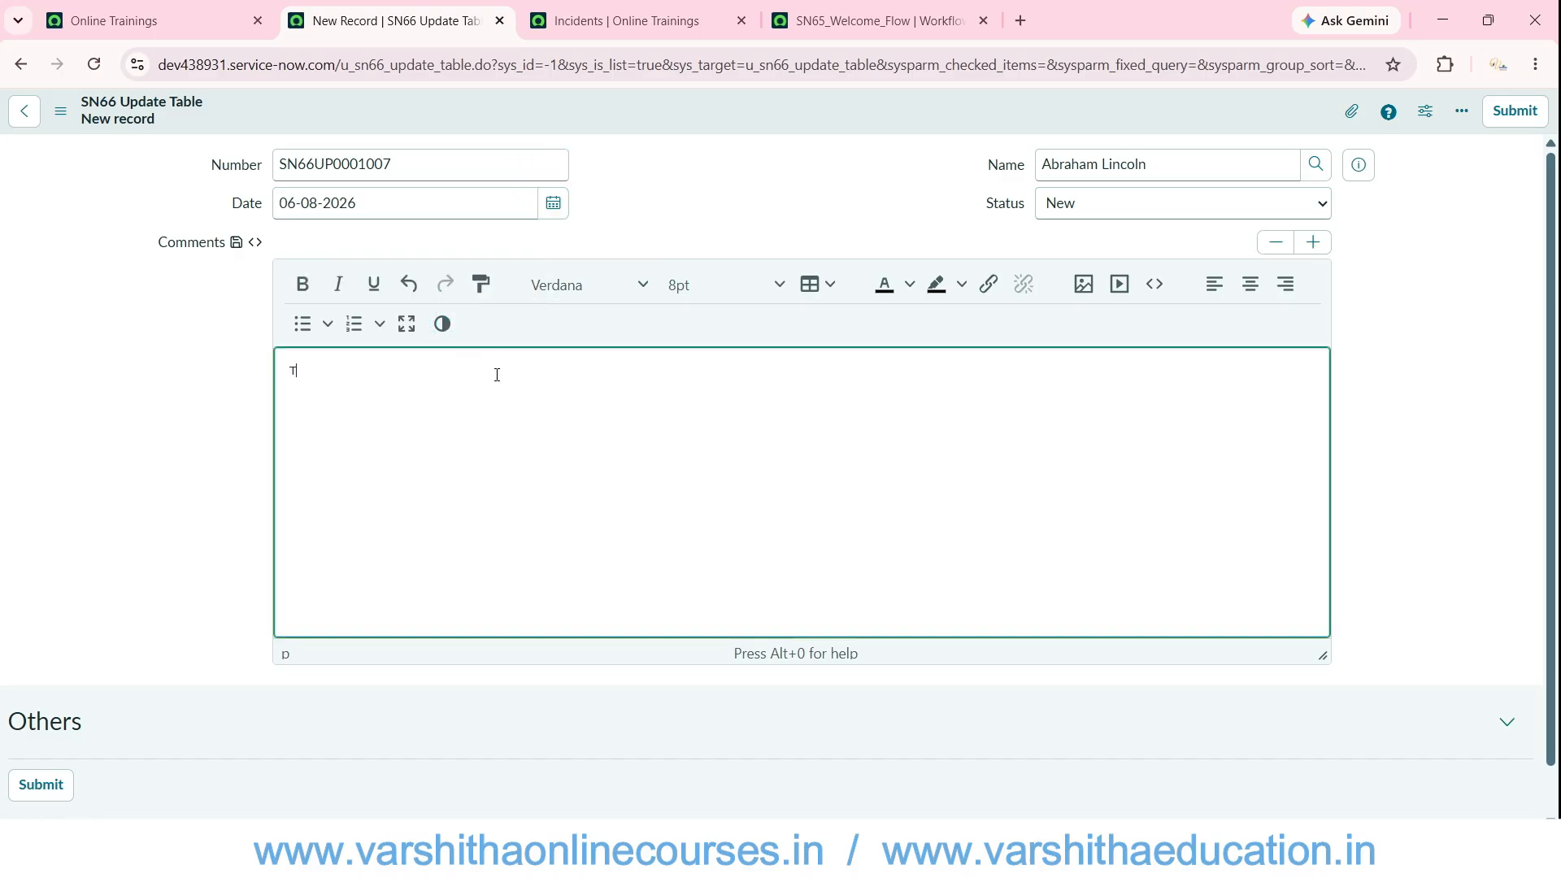
pyautogui.write('his is for testing record creation')
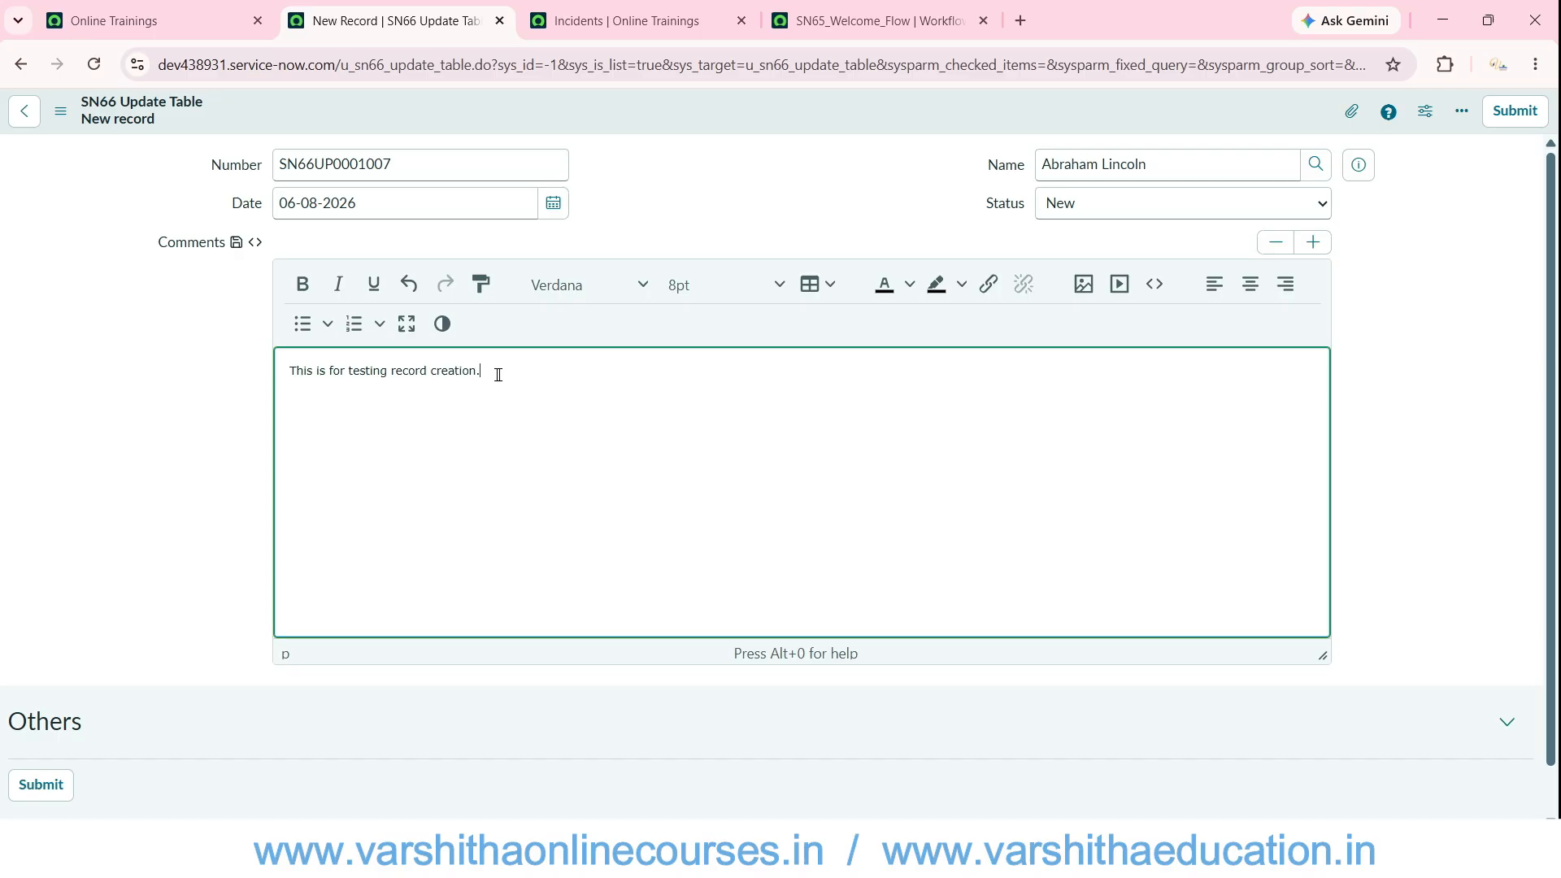
pyautogui.write('.')
# - Submit the New-status record and reload the separate Incidents list to check whether an incident was created
pyautogui.click(1511, 109)
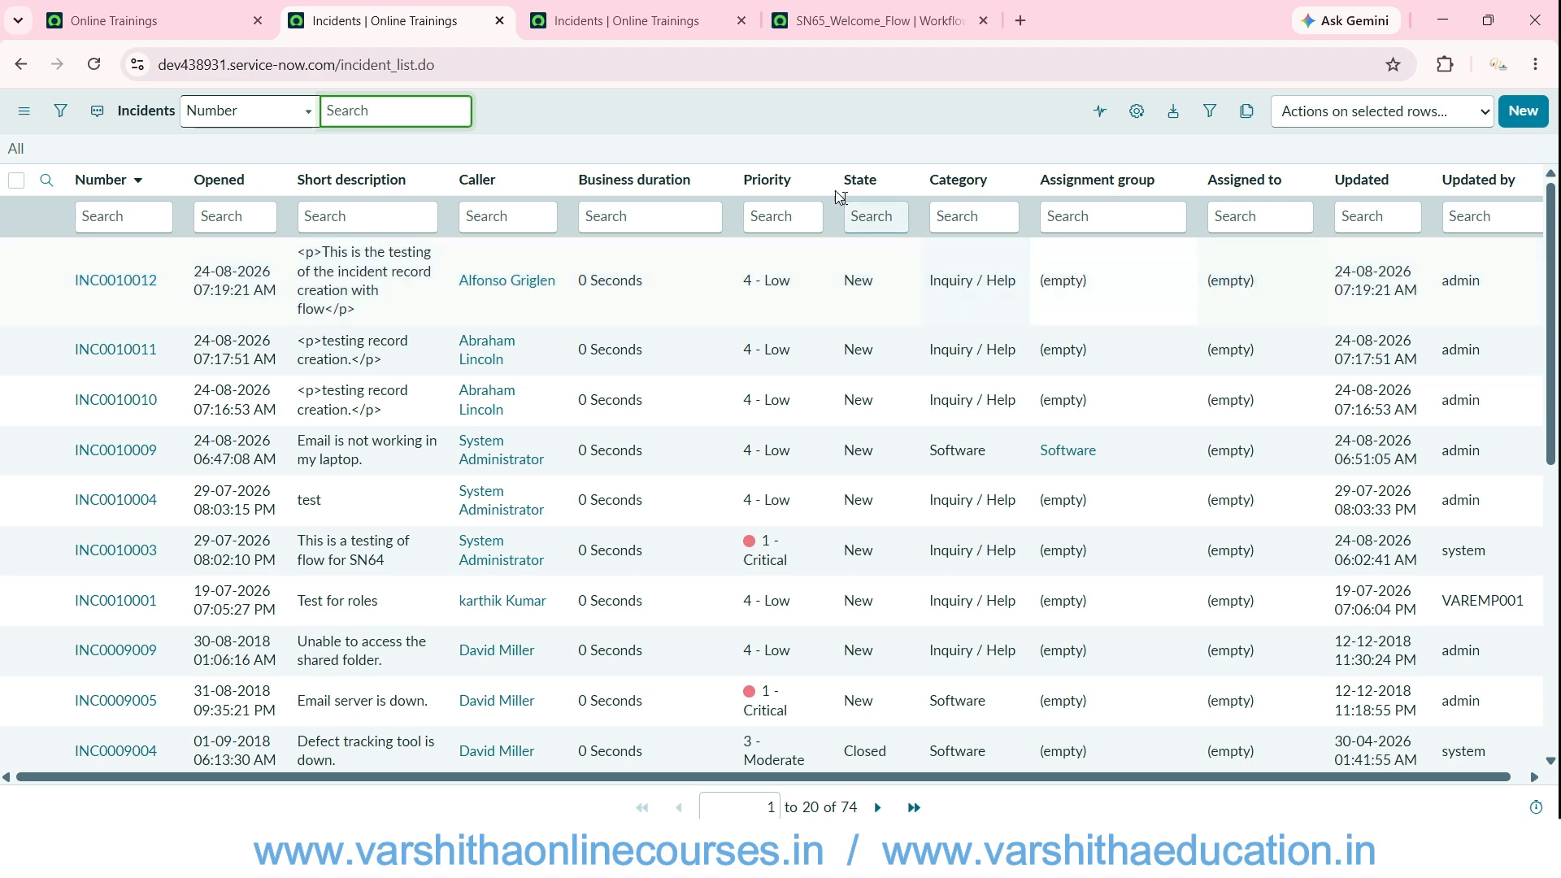
pyautogui.click(650, 20)
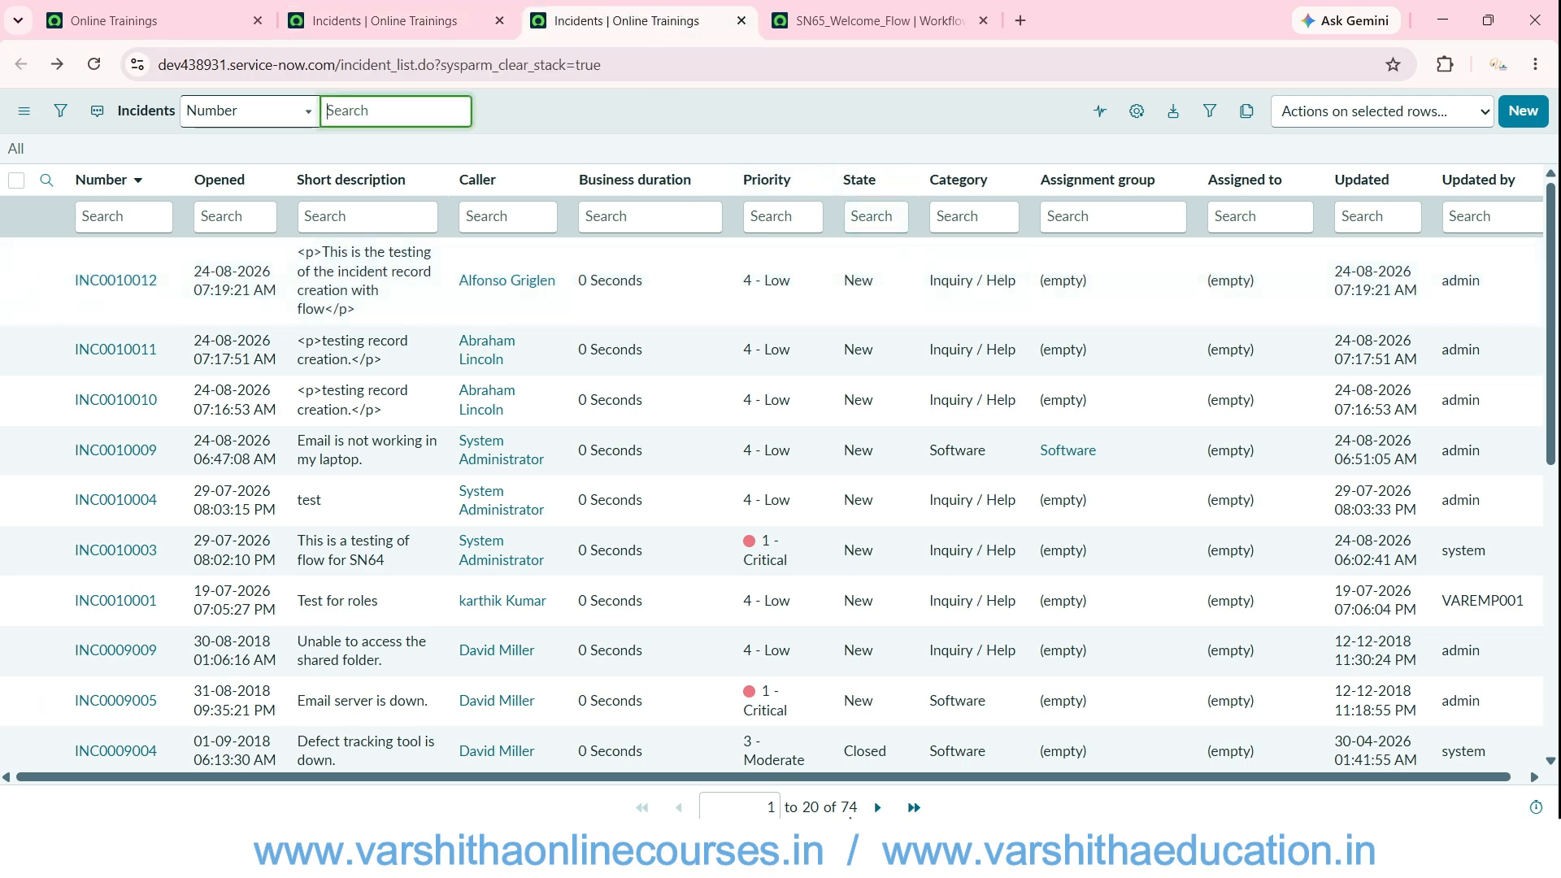
pyautogui.click(95, 64)
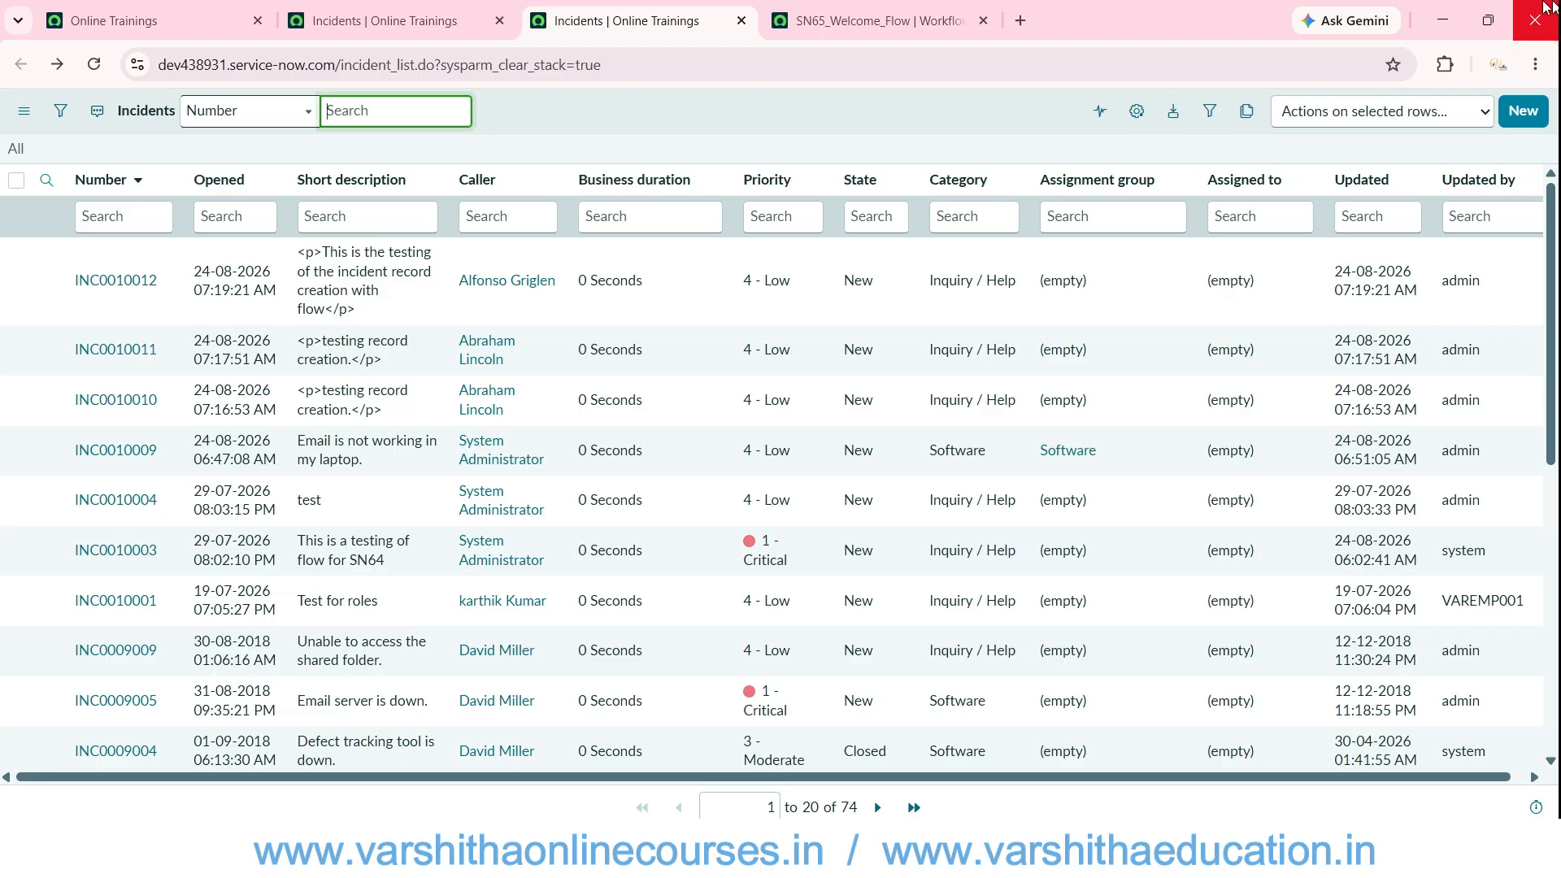
# - Deactivate SN65_Welcome_Flow in Workflow Studio and close the flow
pyautogui.click(793, 25)
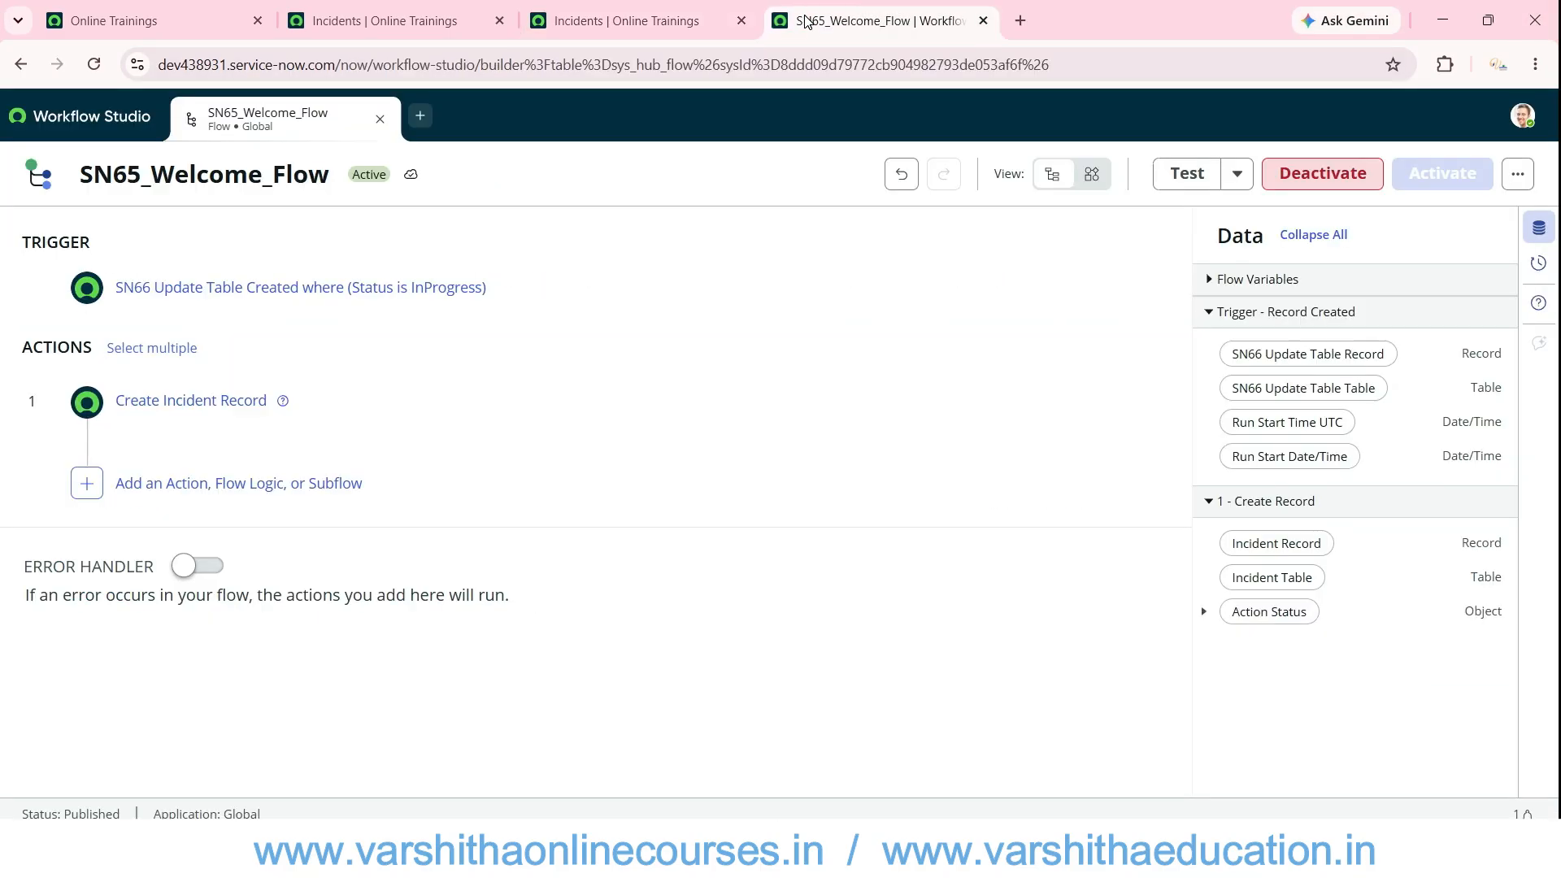
pyautogui.click(1323, 173)
pyautogui.click(996, 406)
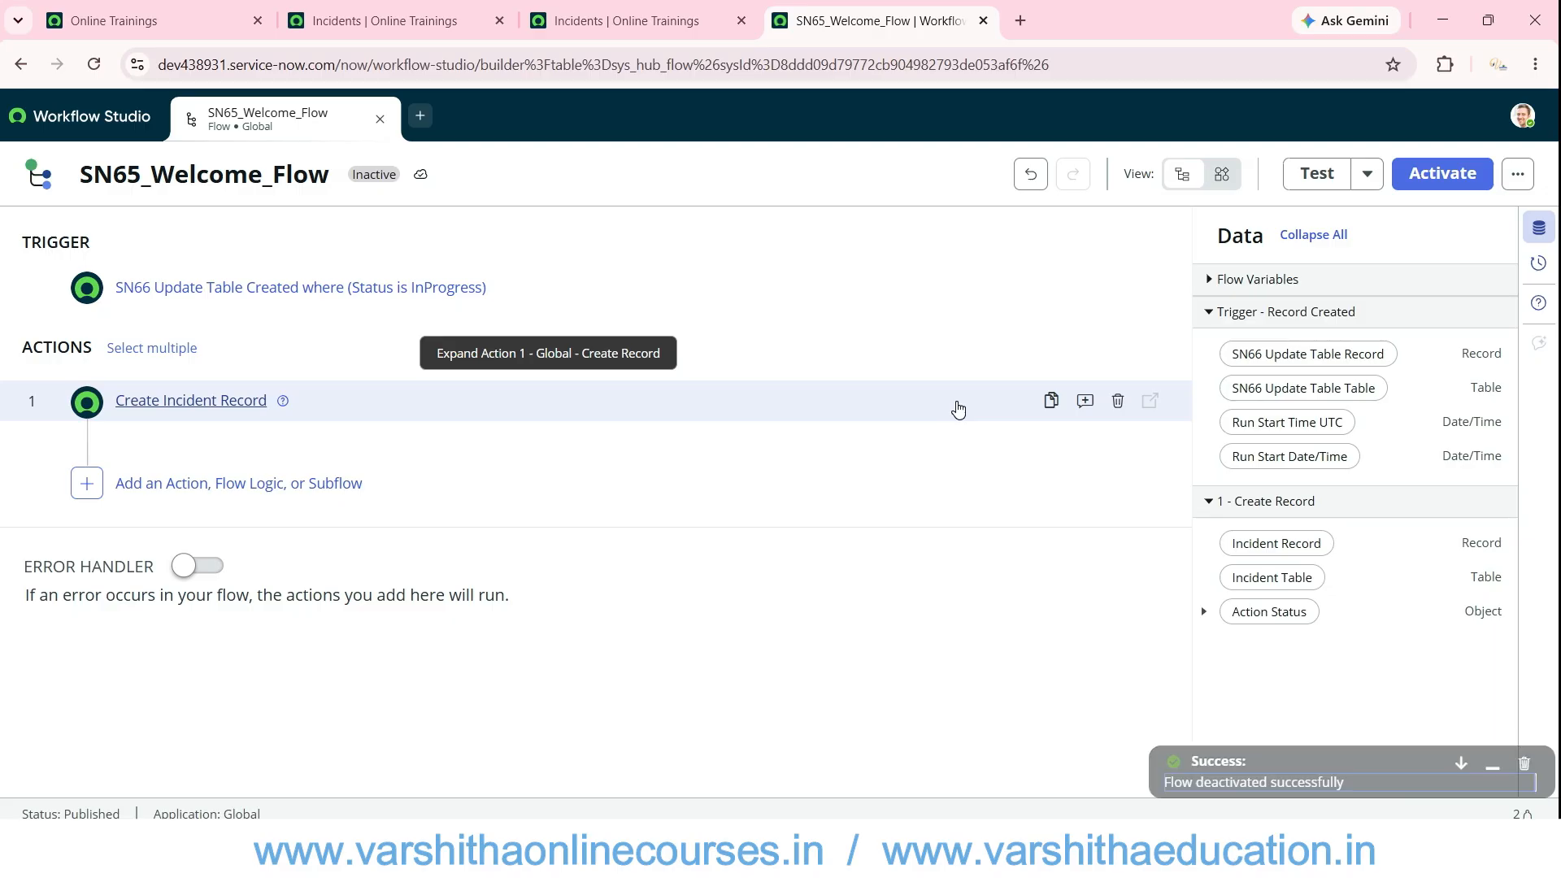
pyautogui.click(380, 119)
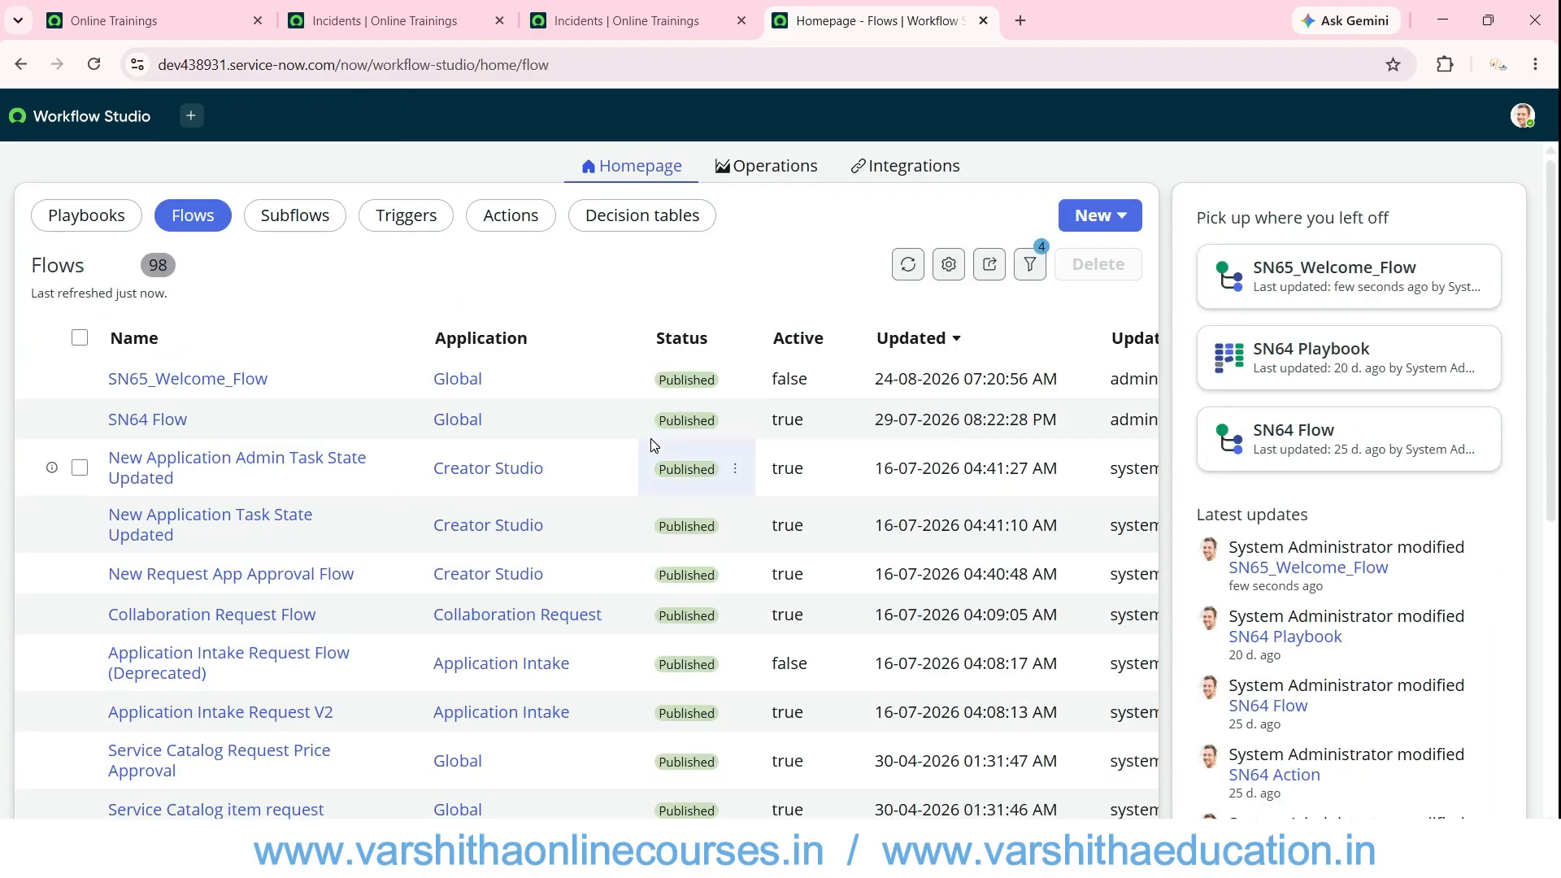